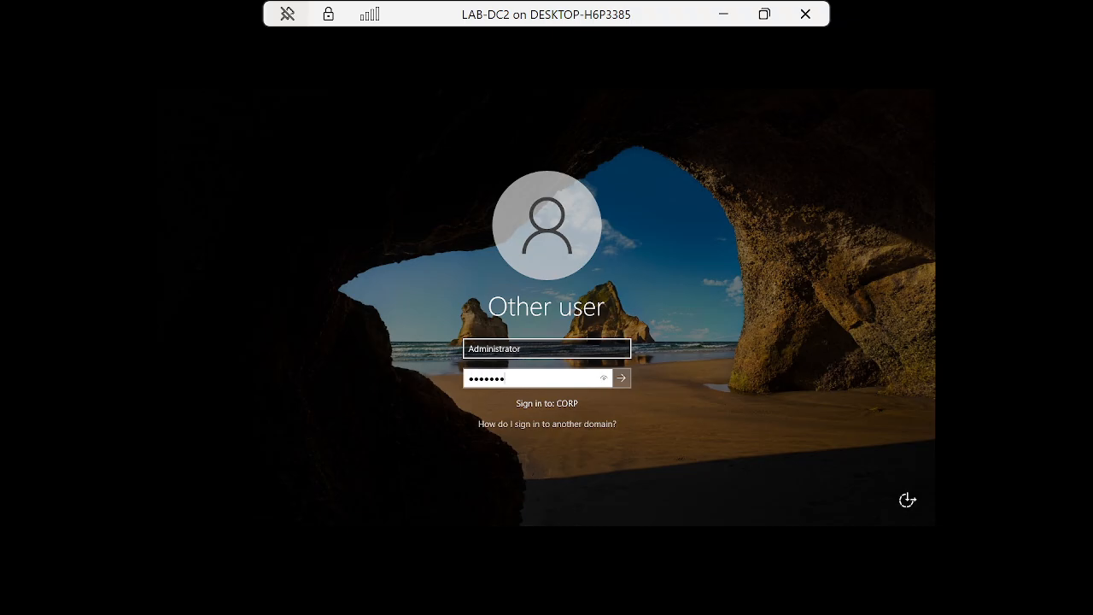
Sign in to LAB-DC2 as administrator, restore full screen, and open the Windows search panel.
key(Return)
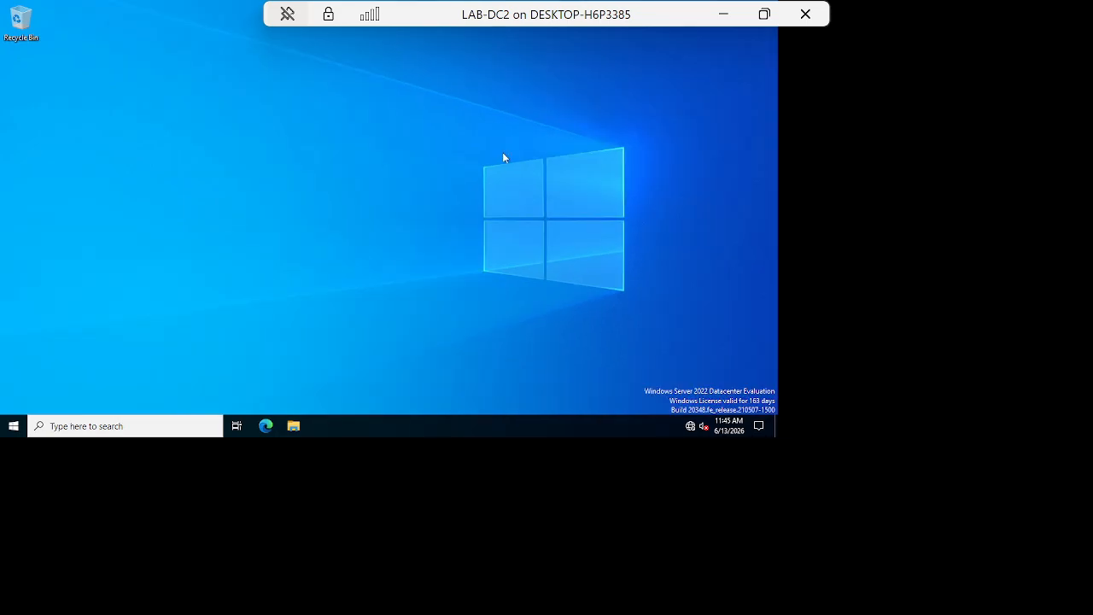
click(764, 15)
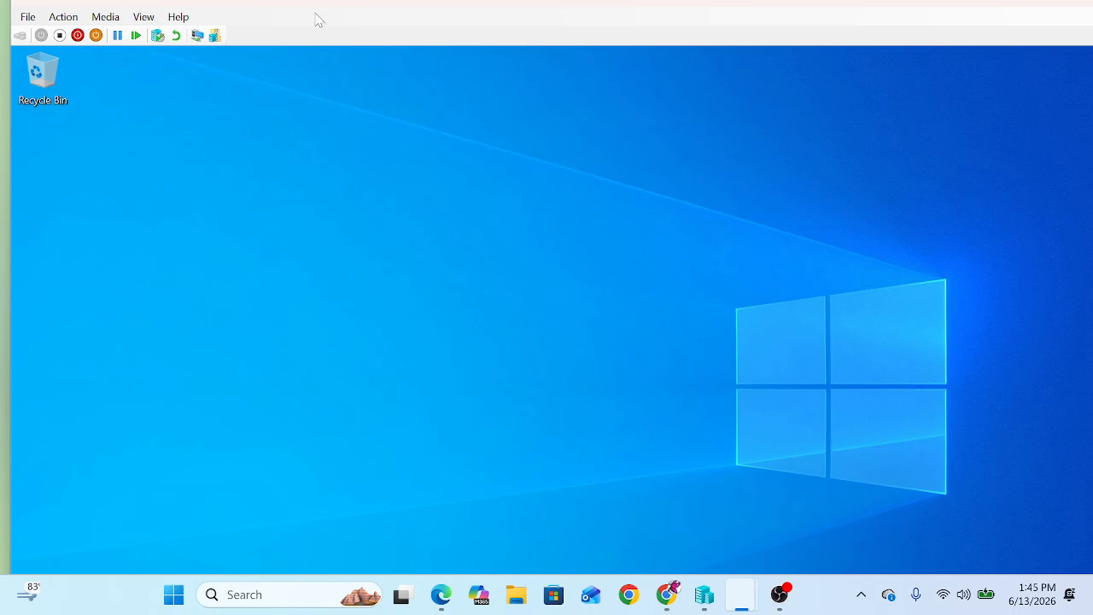
double_click(370, 6)
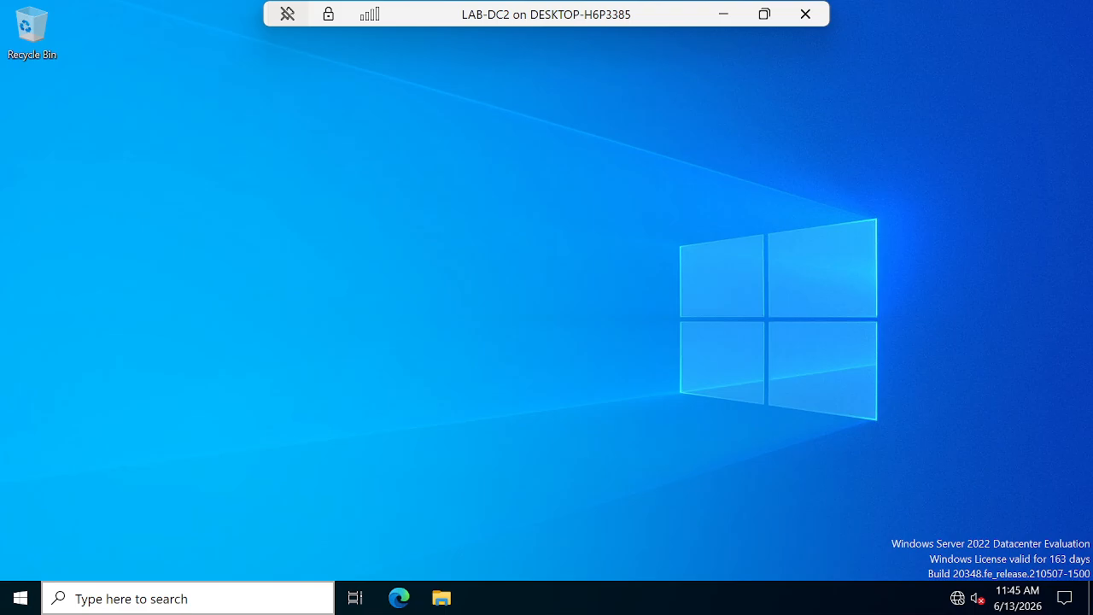
click(128, 598)
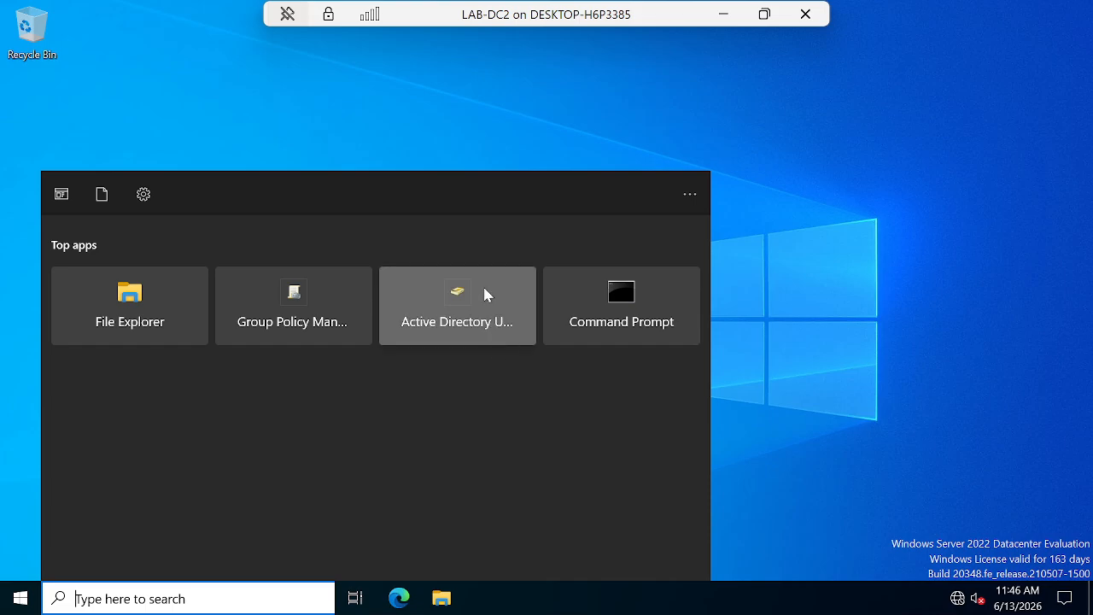
Launch ADUC, expand corp.local.com, browse the ACCOUNT, FINANCE and HR OUs, and open View.
click(483, 314)
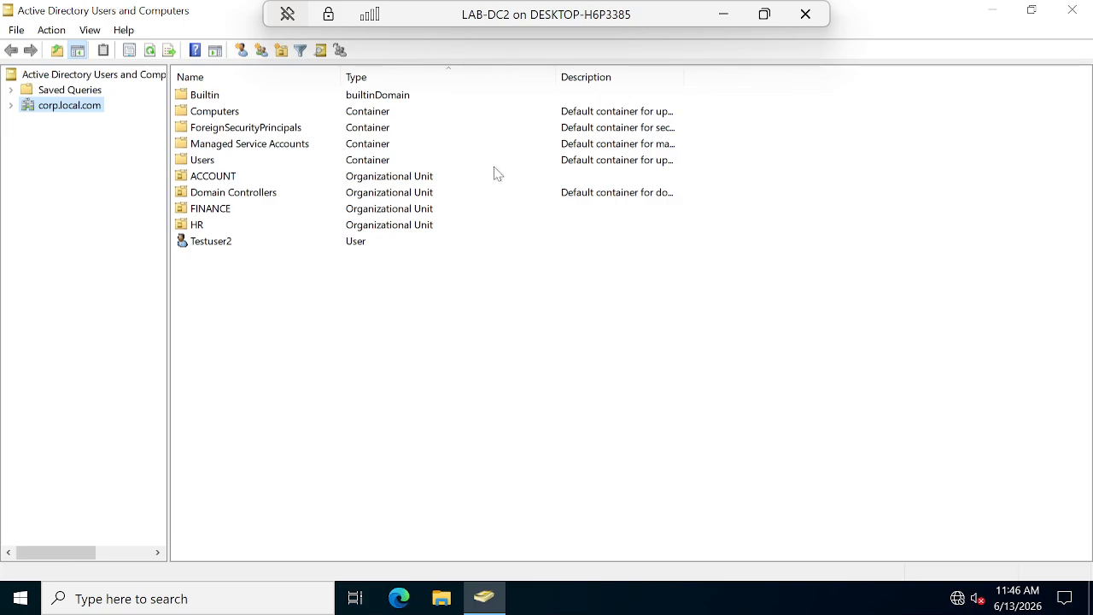
click(10, 107)
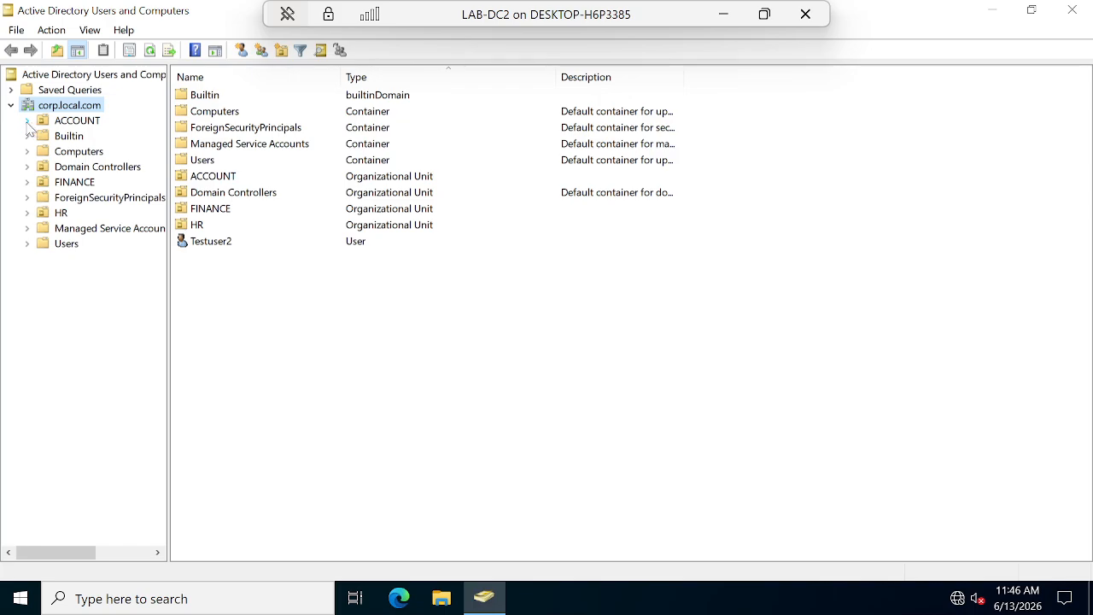
click(81, 122)
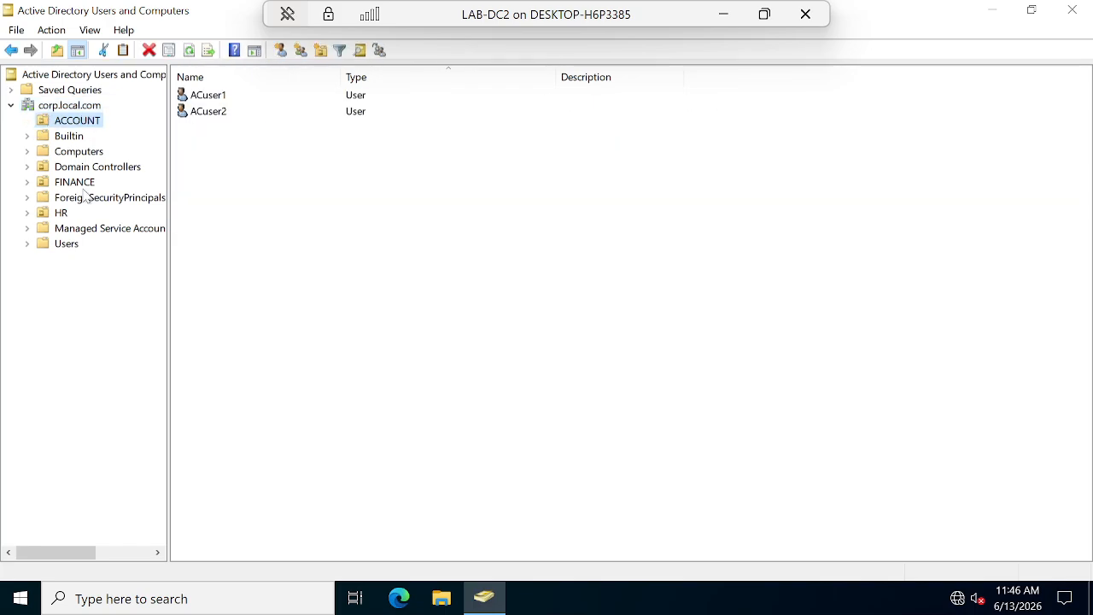
click(85, 185)
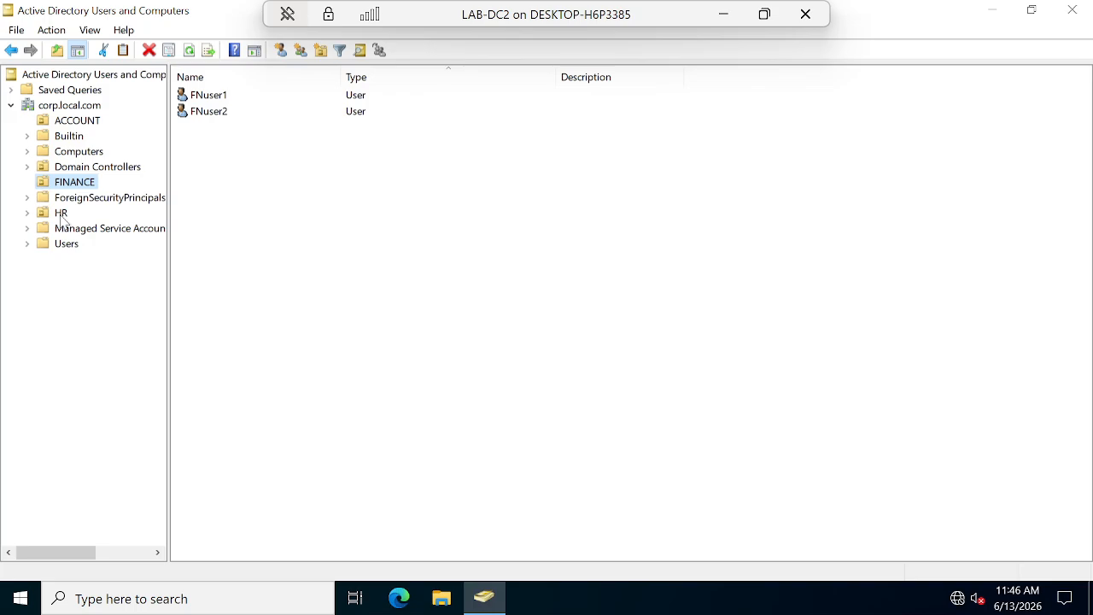
click(63, 217)
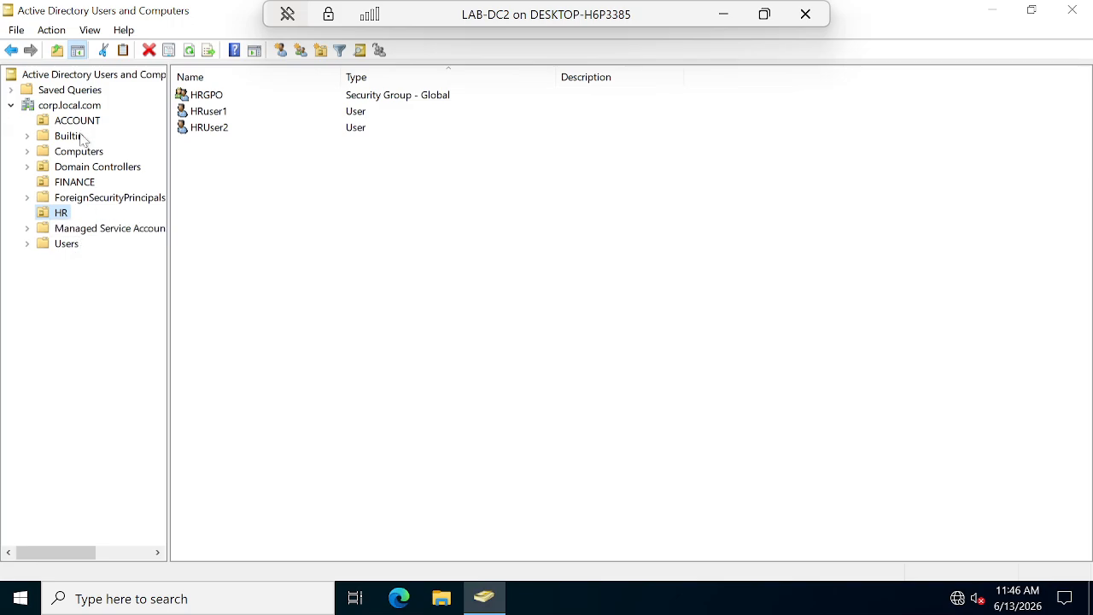
click(91, 31)
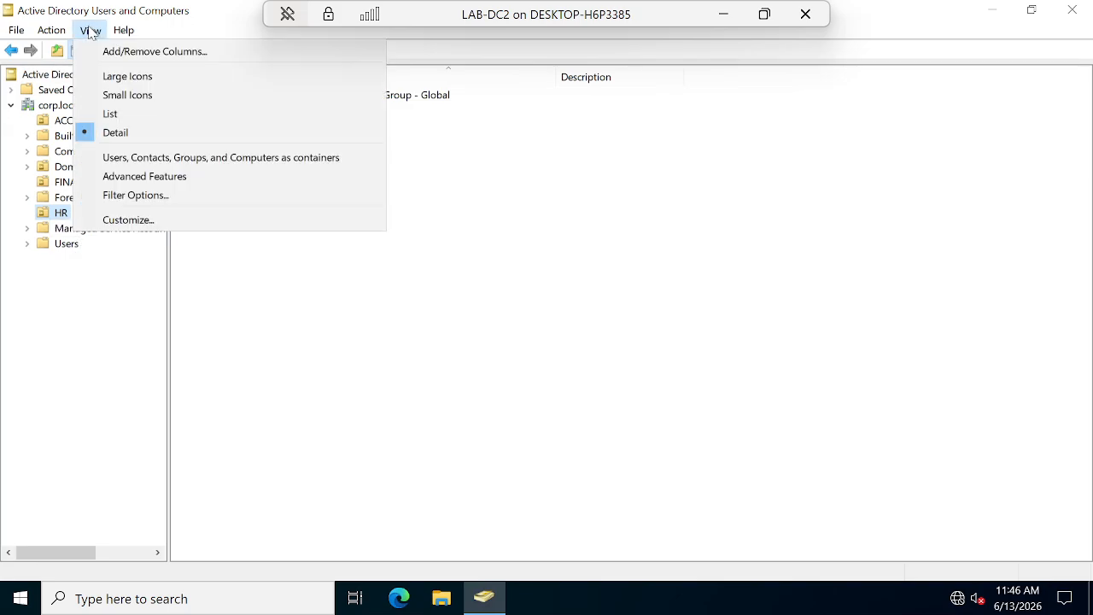
Enable Advanced Features, then select the FINANCE OU to see FNuser1 and FNuser2.
click(130, 183)
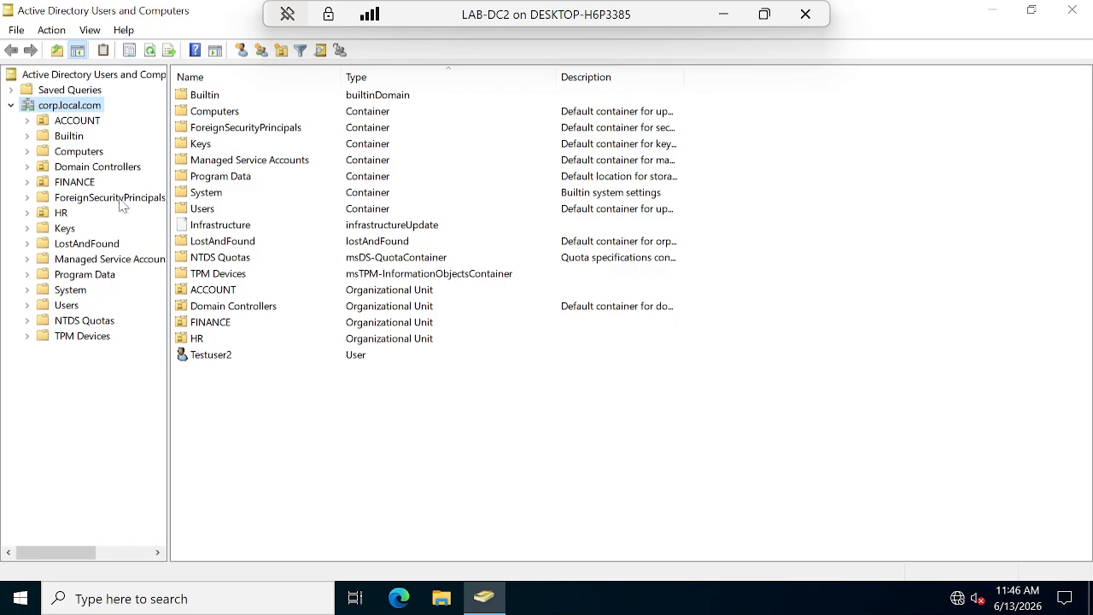
click(77, 182)
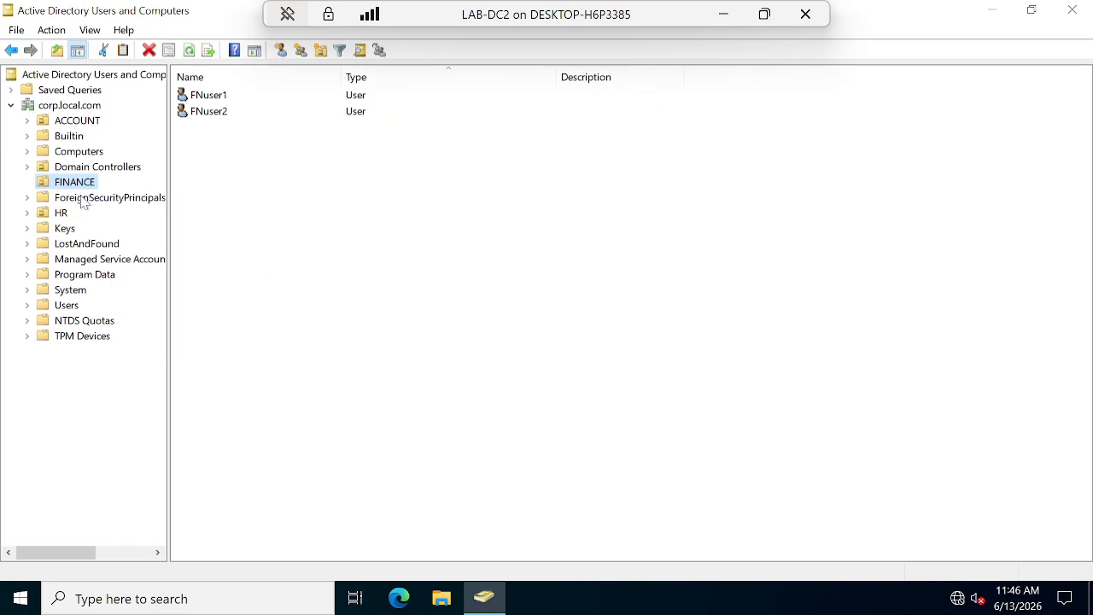
right_click(78, 183)
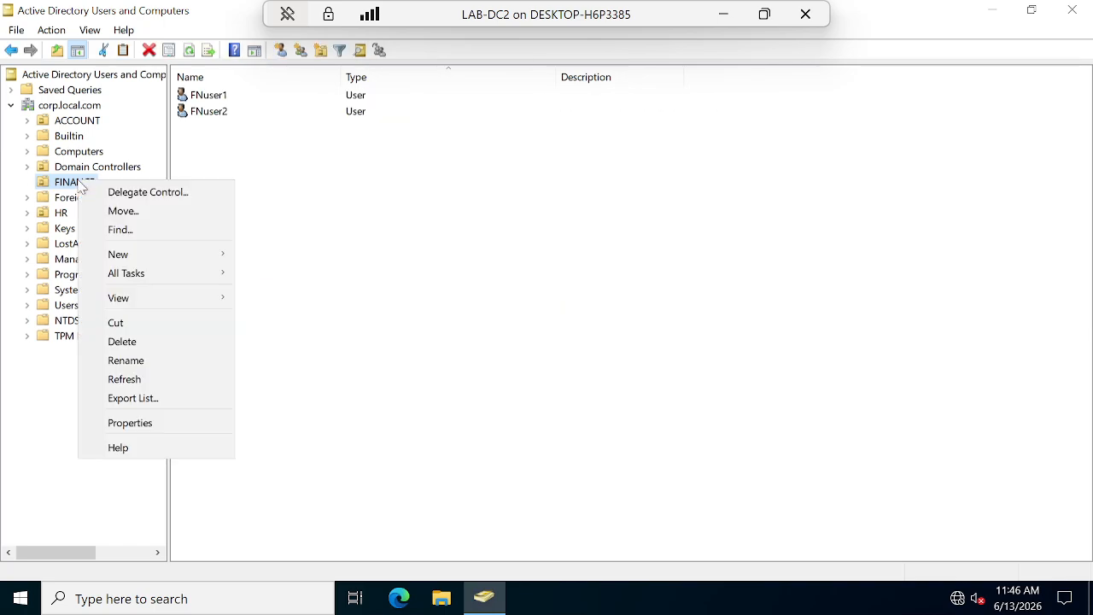
click(159, 341)
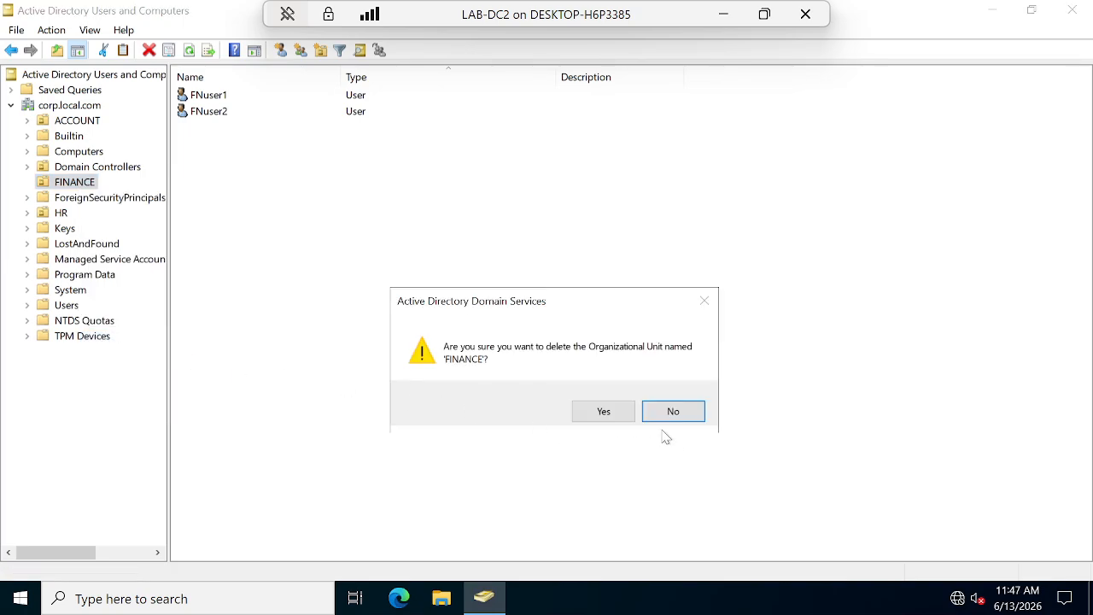
key(Return)
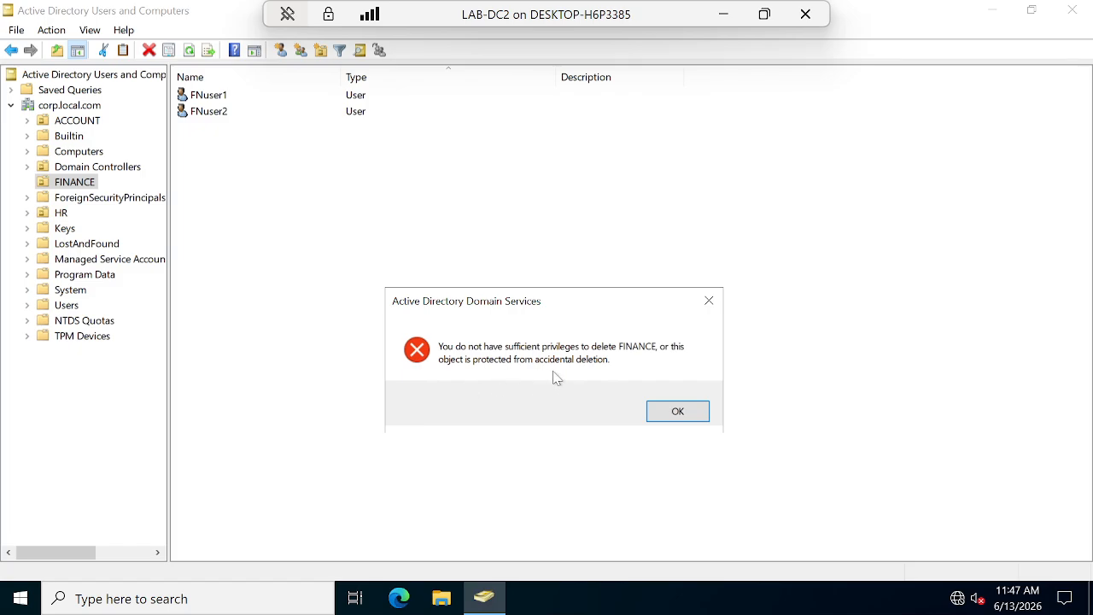
click(675, 411)
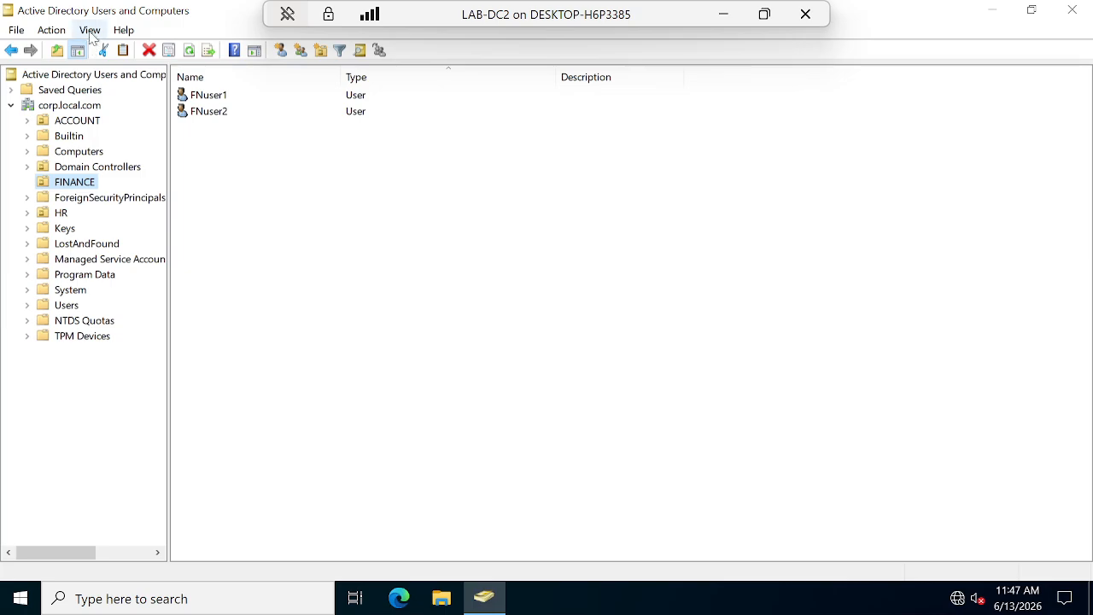
right_click(72, 184)
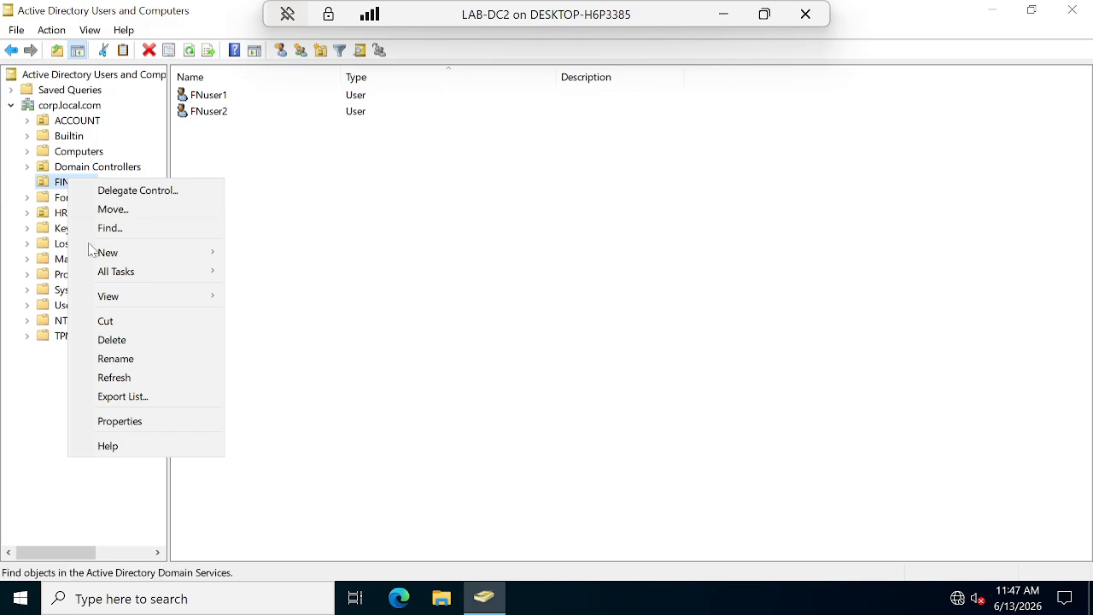
click(125, 430)
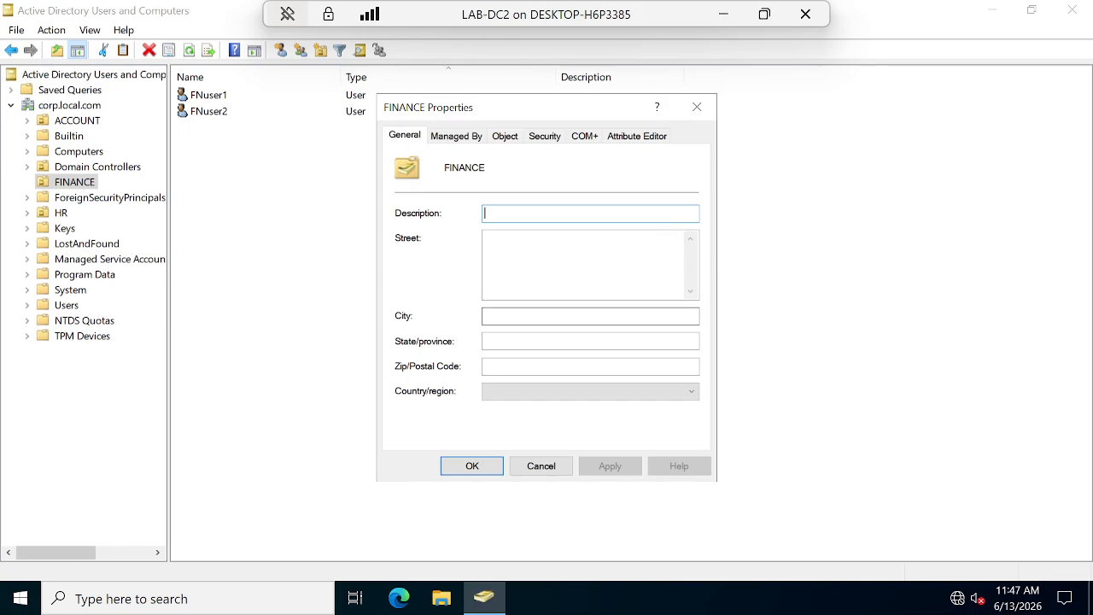
click(504, 137)
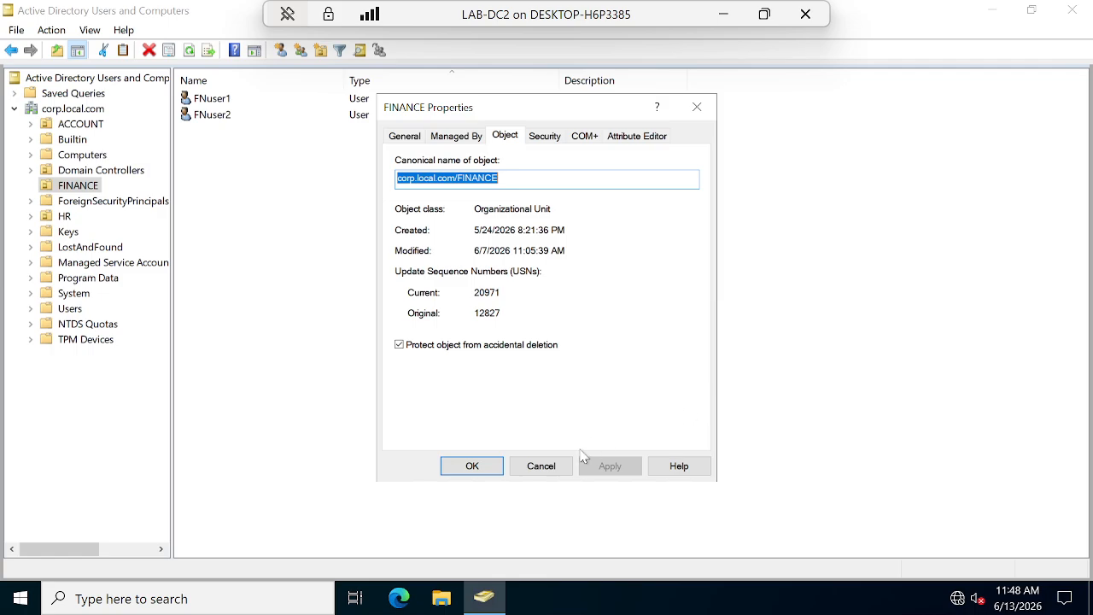
click(472, 466)
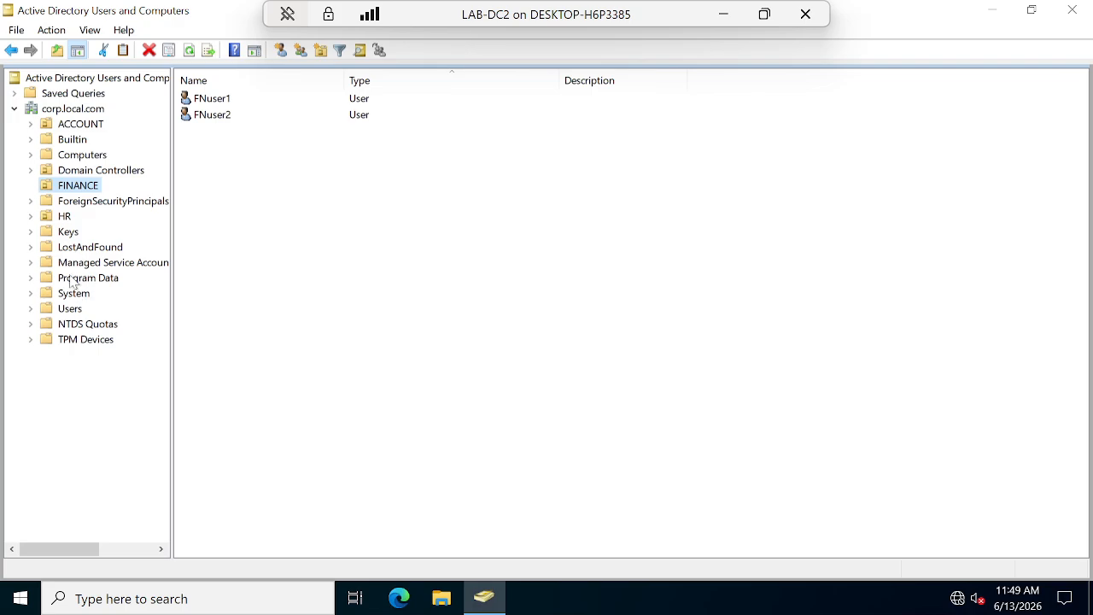
Create a protected 'Computers' organizational unit under HR in corp.local.com.
click(82, 126)
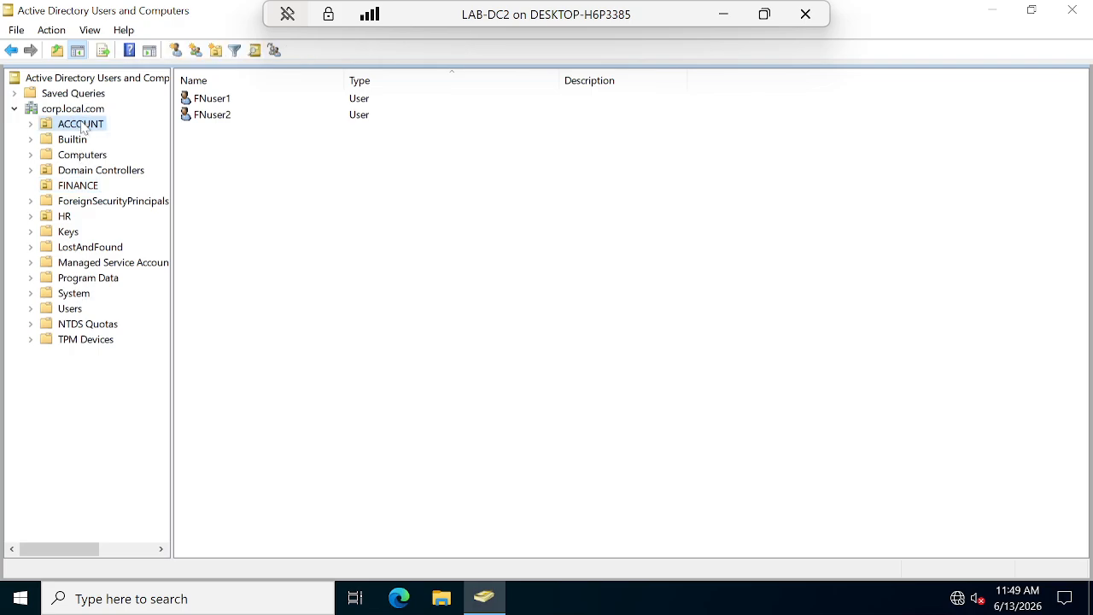
click(64, 217)
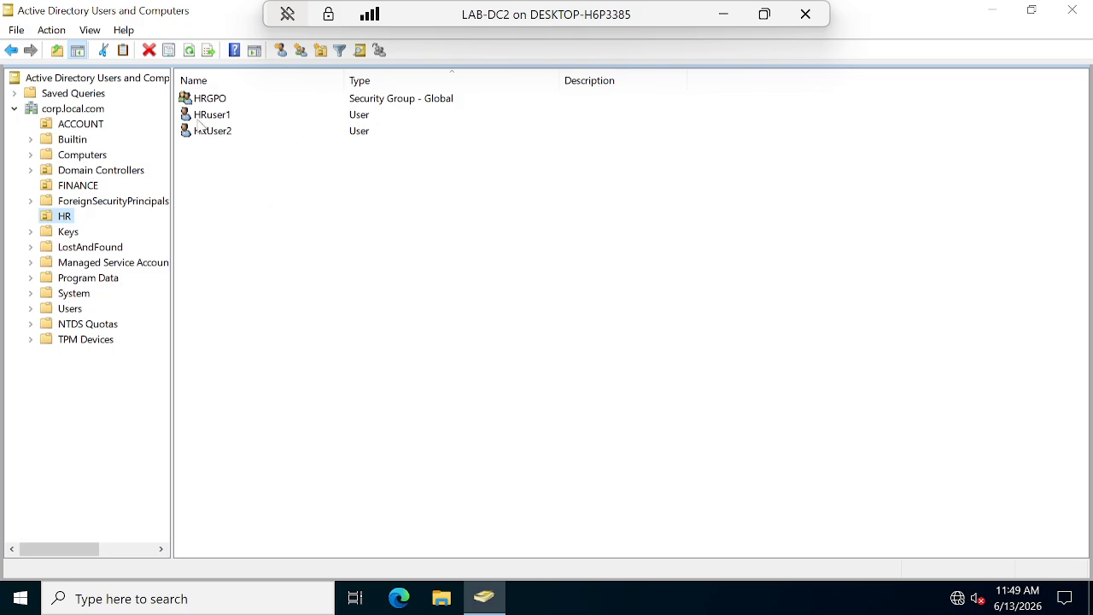
right_click(60, 224)
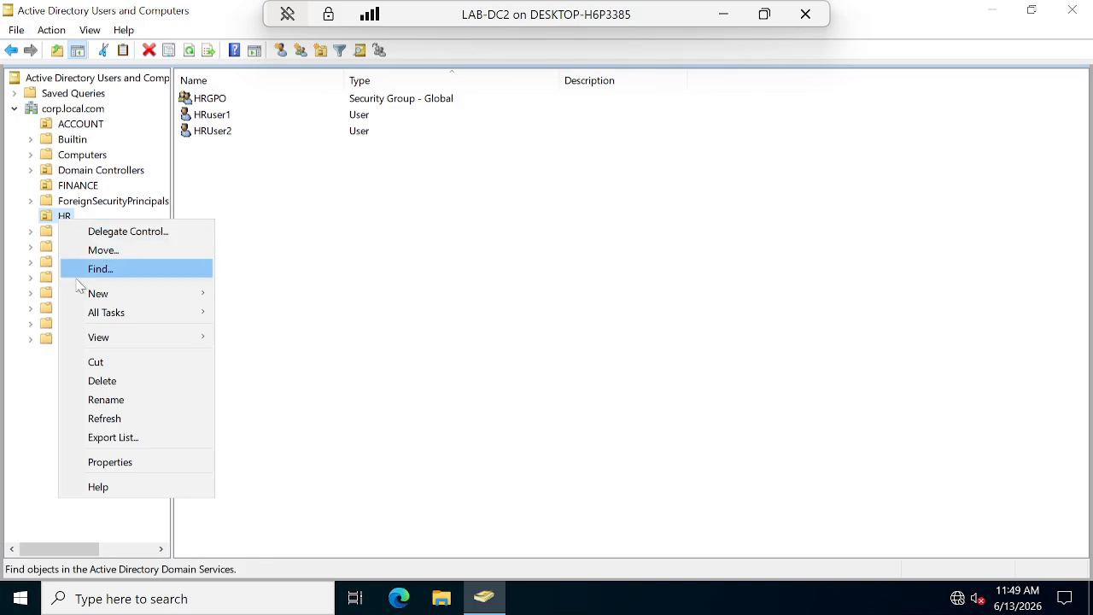
mouse_move(145, 297)
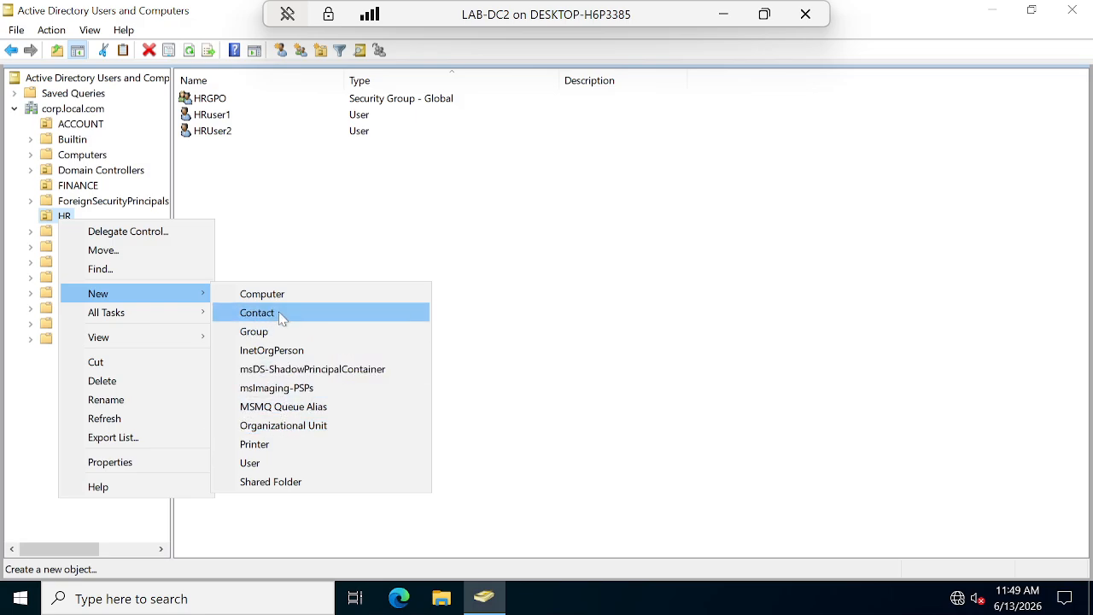
click(298, 425)
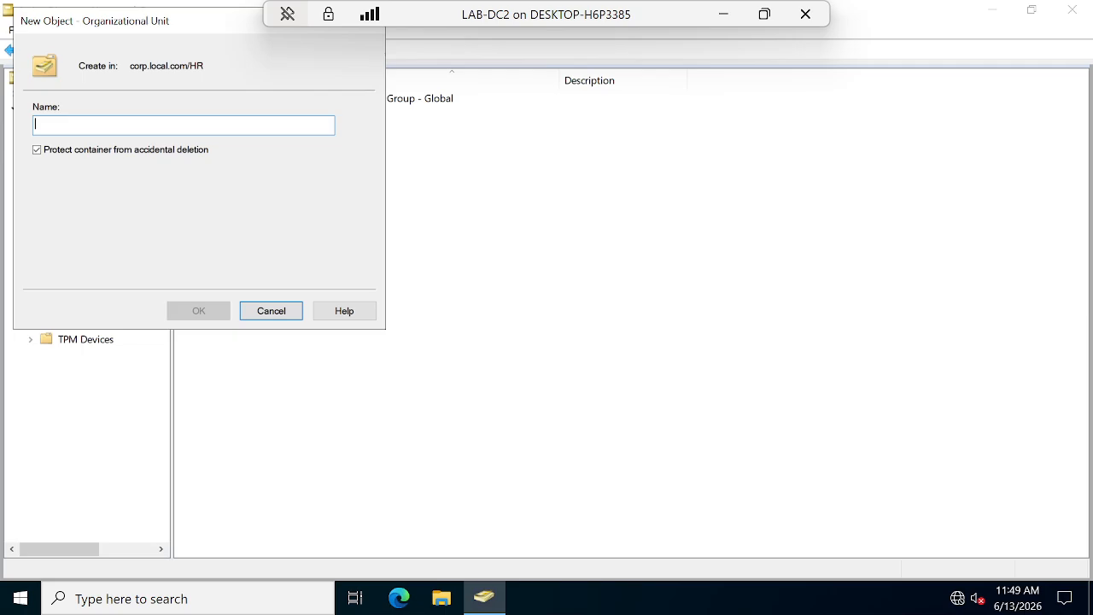
text(Computers)
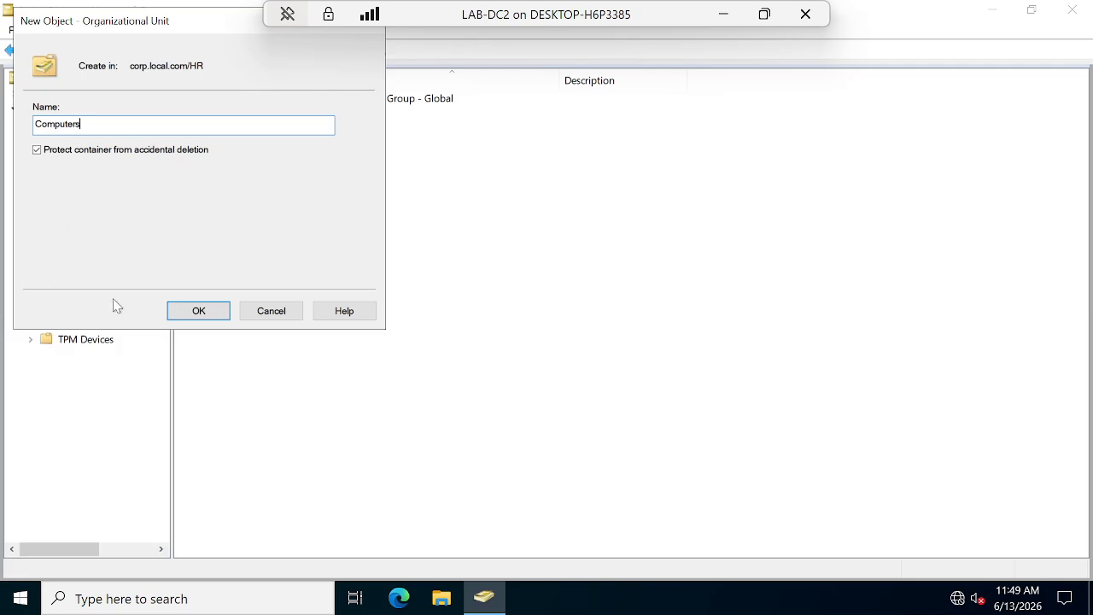
click(198, 311)
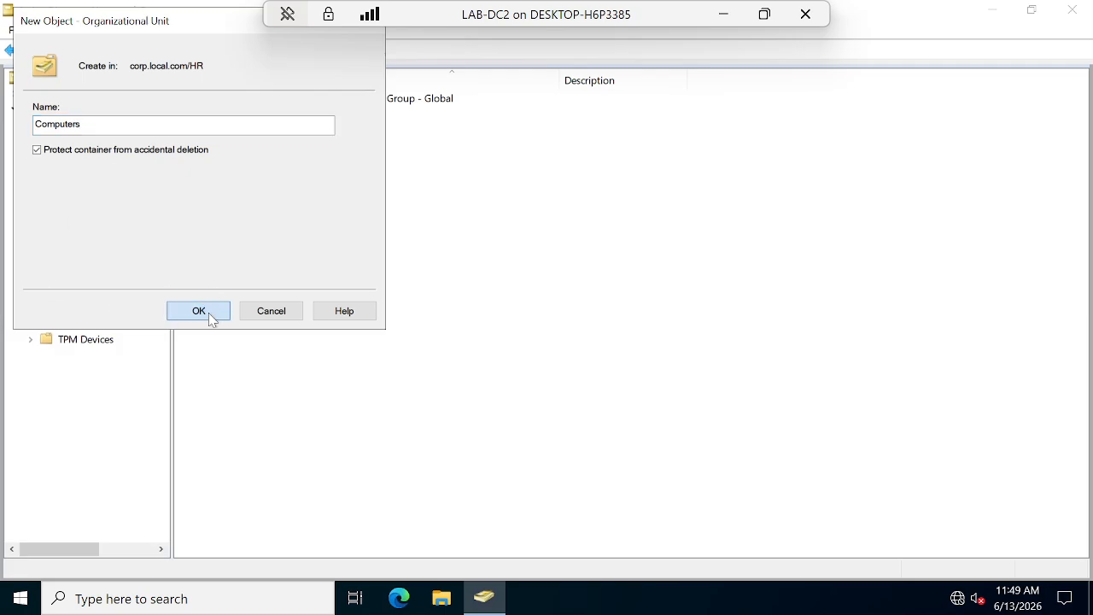
Create a Users OU under HR with accidental-deletion protection turned off.
right_click(97, 239)
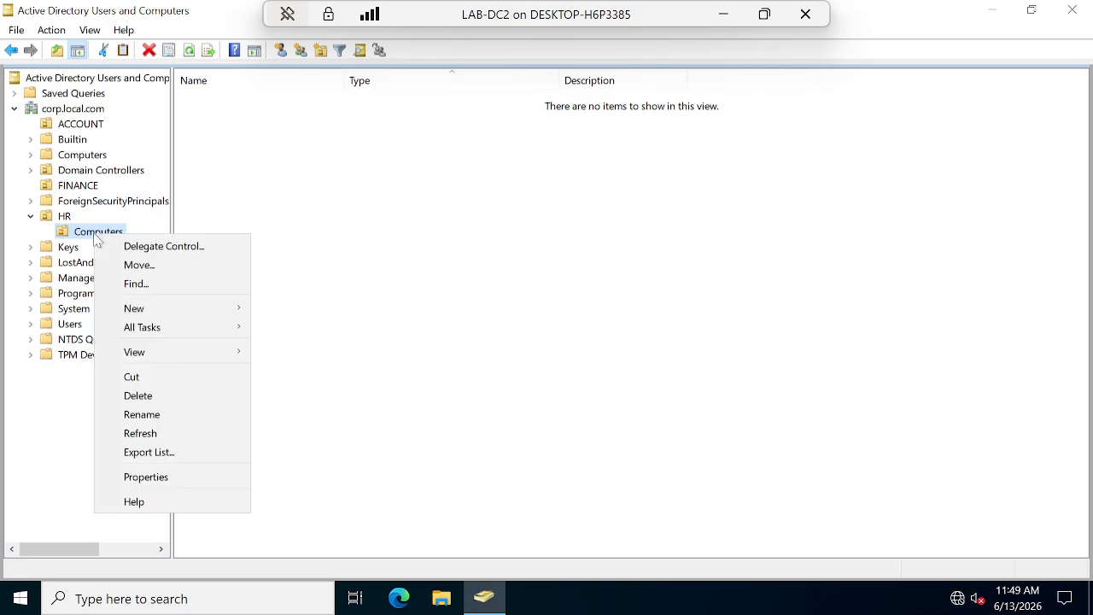
click(67, 220)
right_click(67, 220)
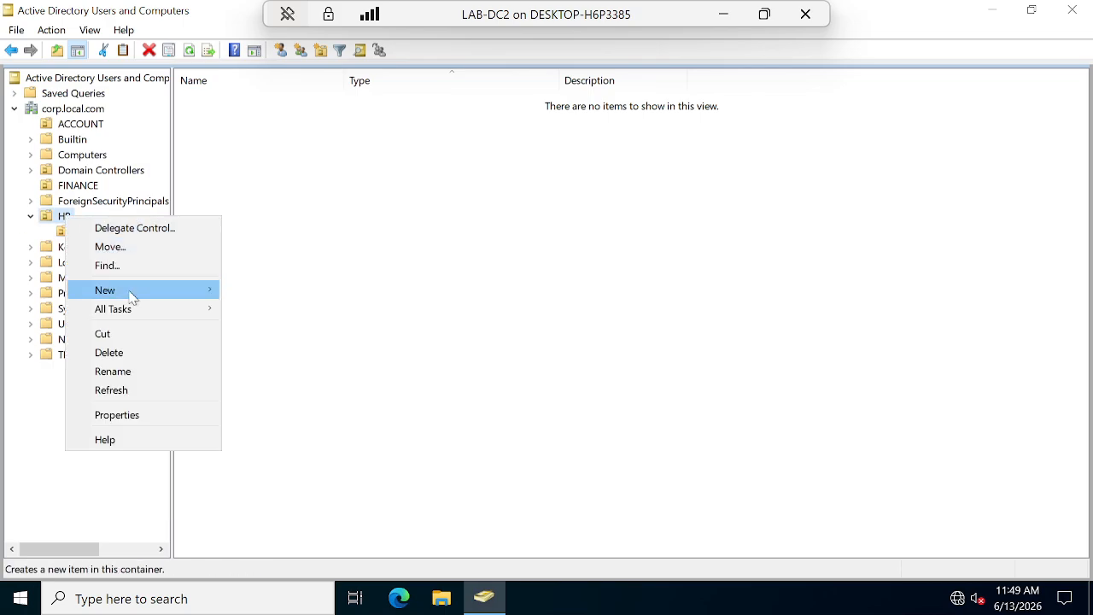
mouse_move(132, 293)
click(275, 424)
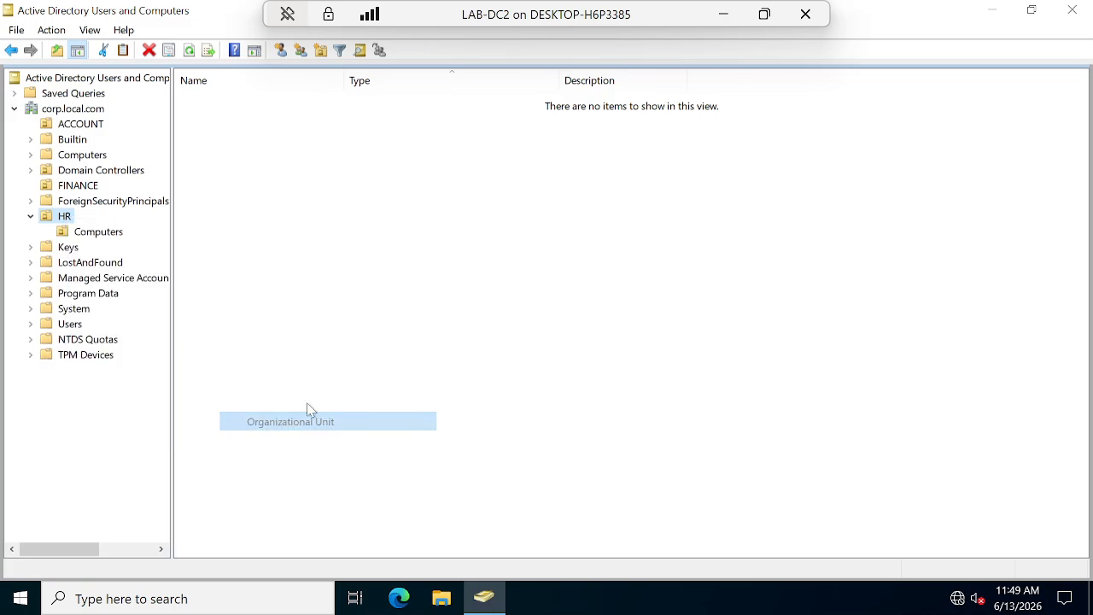
text(Users)
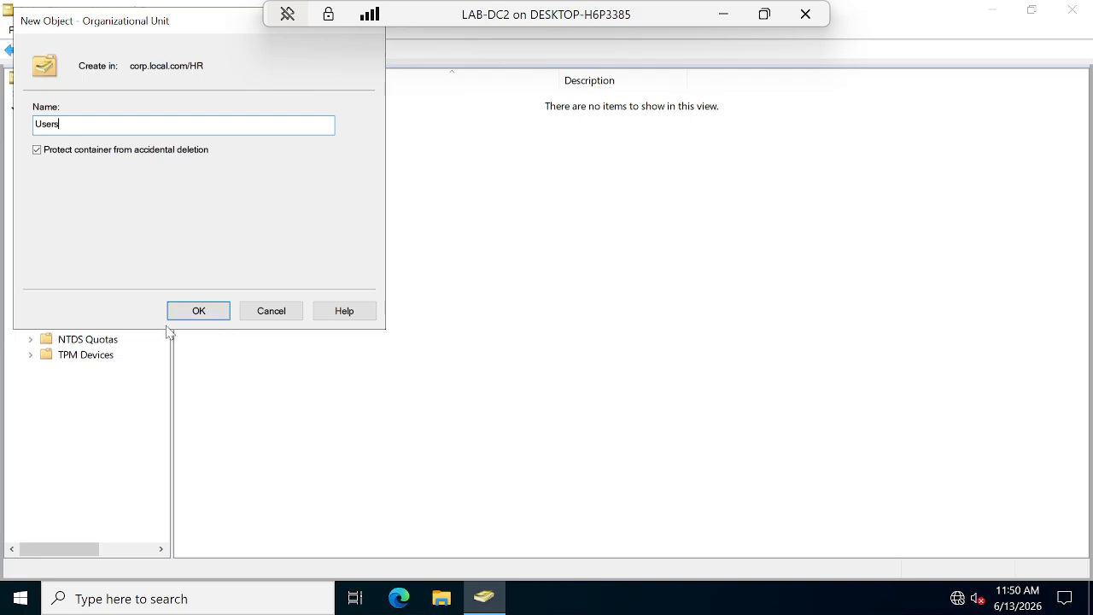
click(37, 152)
click(210, 313)
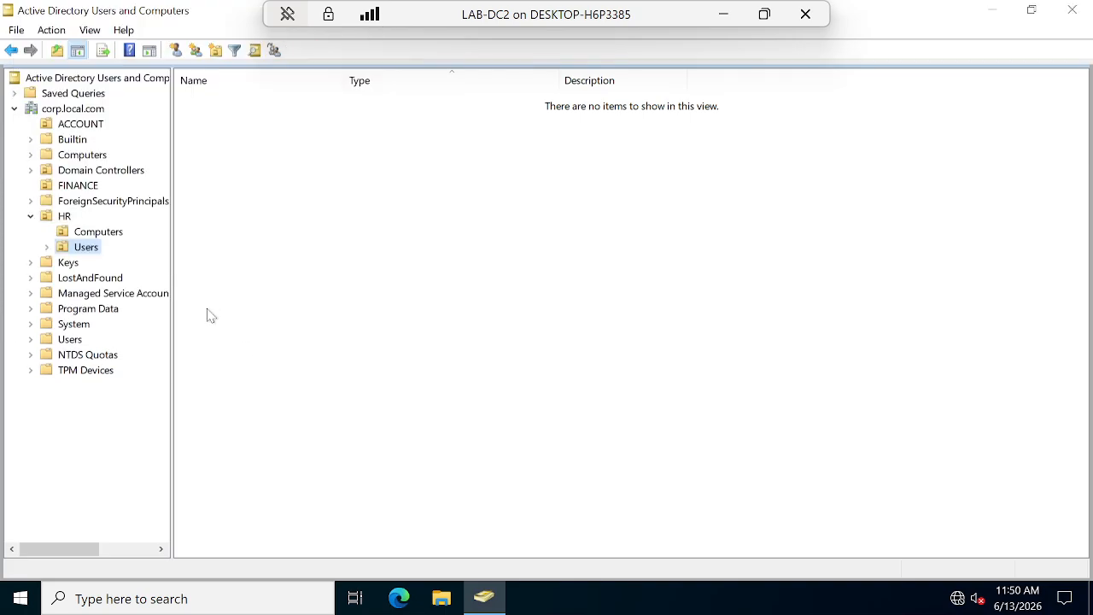
Delete the unprotected Users OU from HR and confirm.
right_click(90, 248)
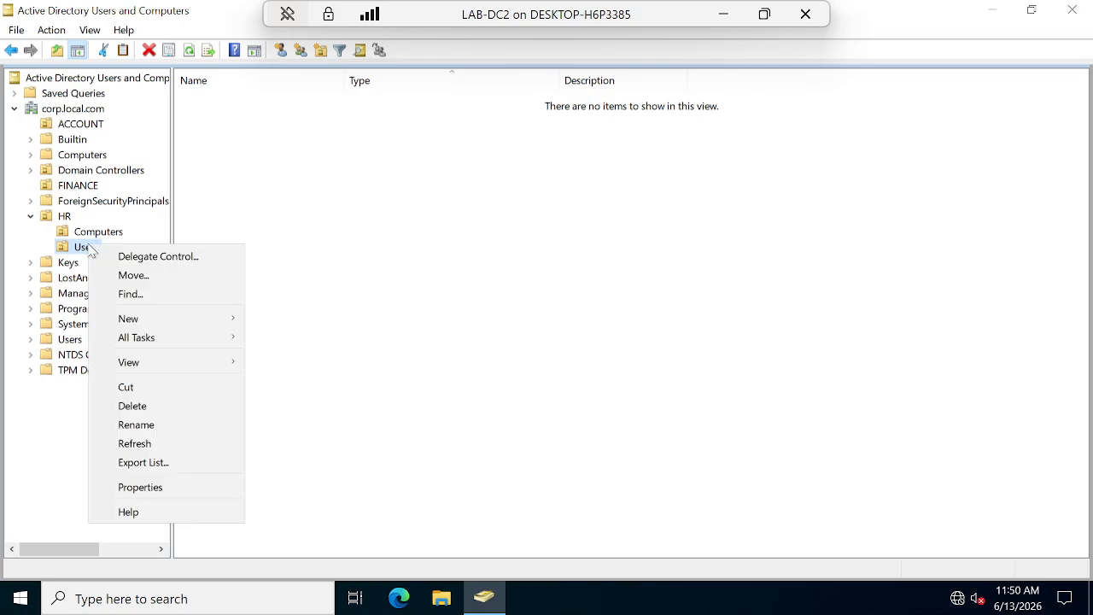
click(145, 407)
click(603, 410)
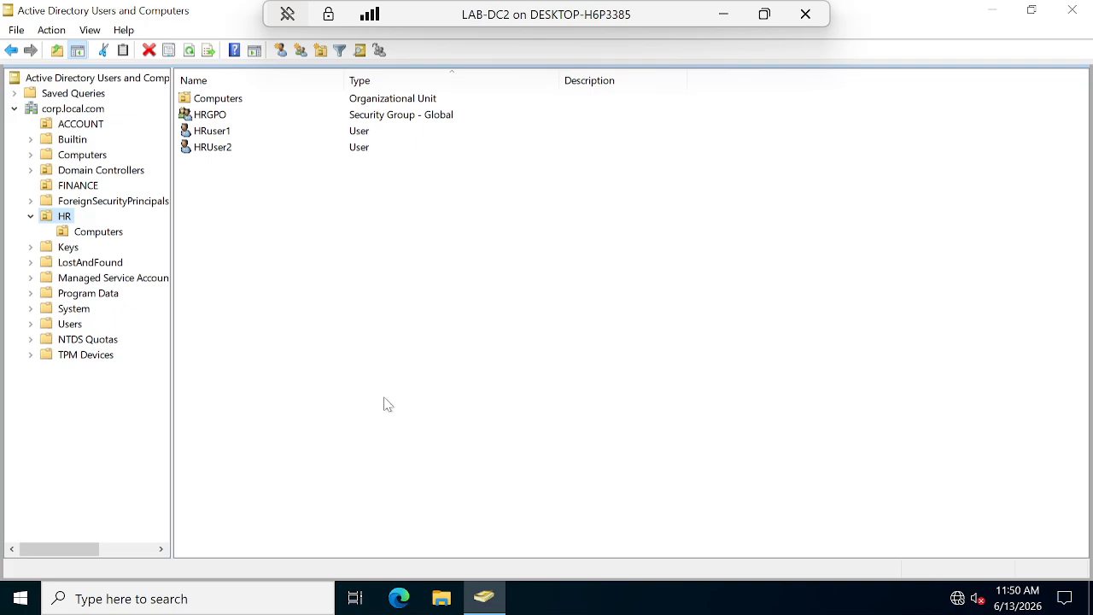
Add a protected Users OU under HR.
right_click(64, 218)
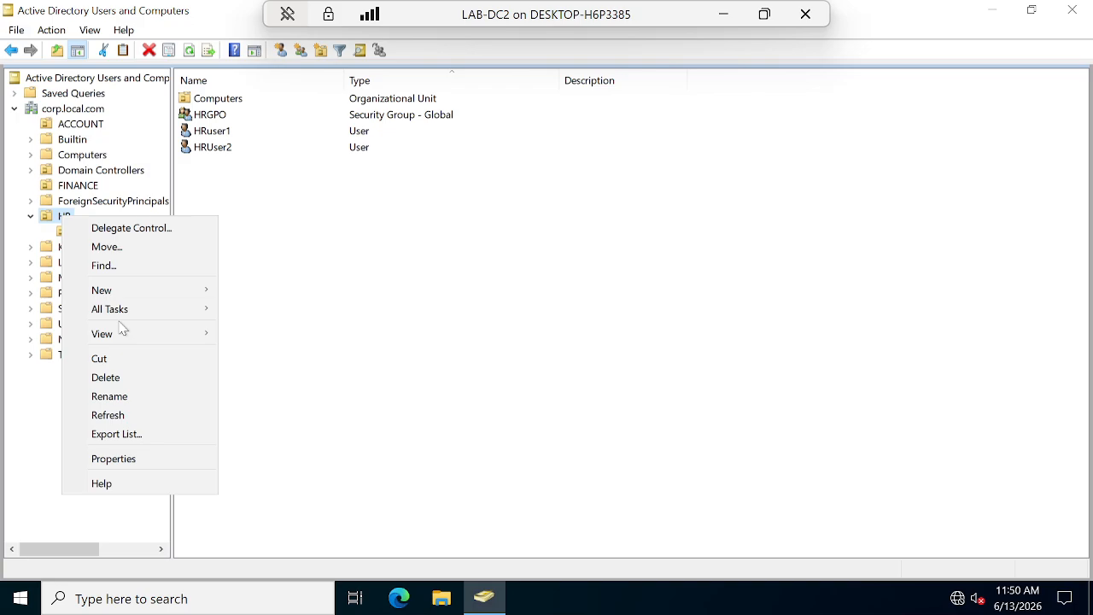
mouse_move(169, 293)
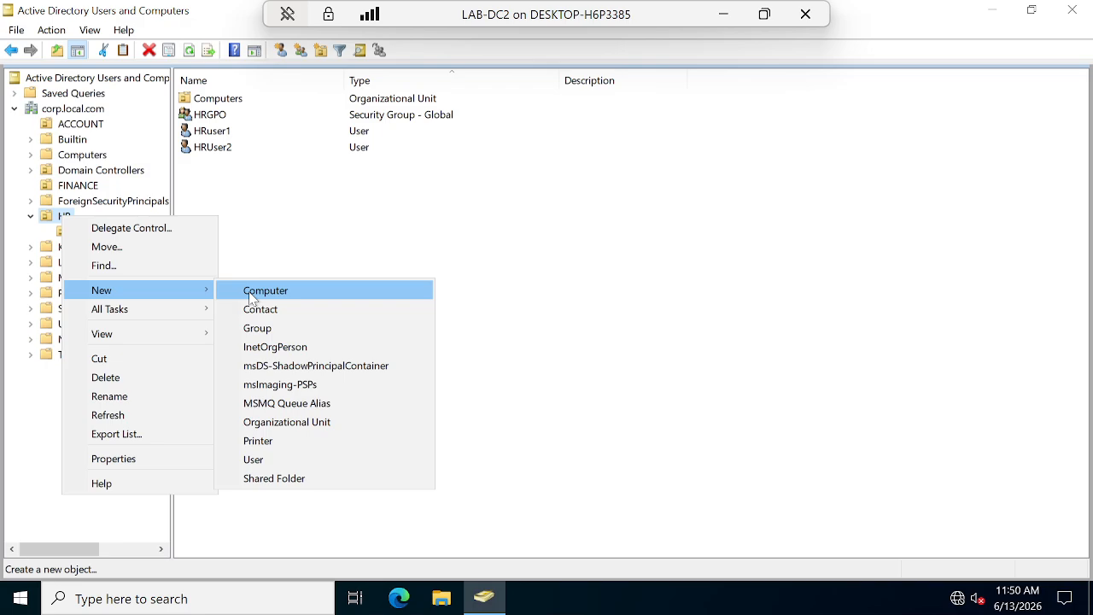
click(286, 422)
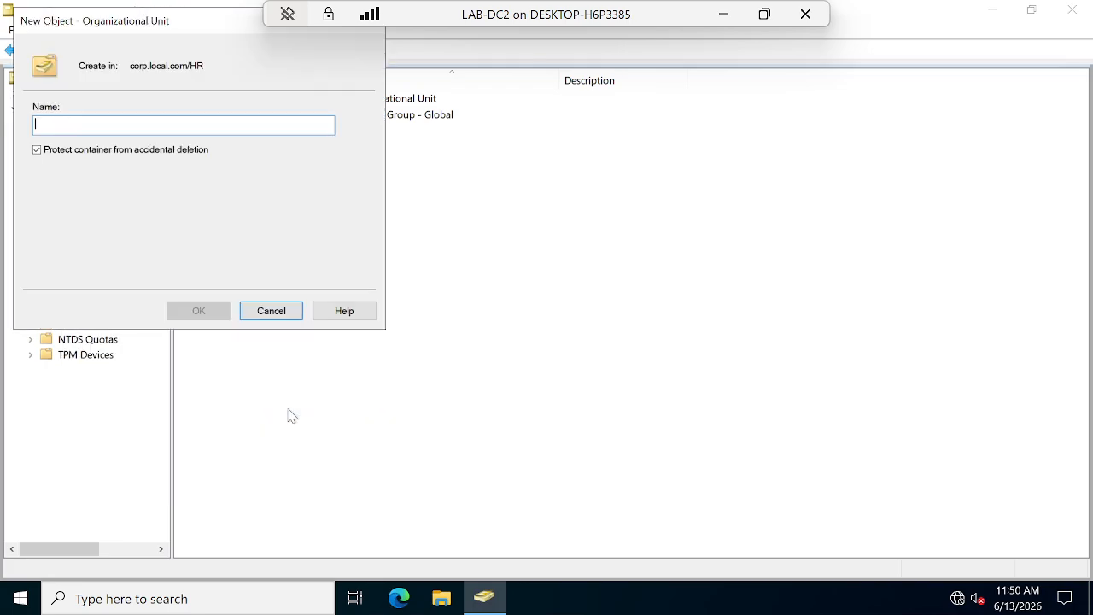
text(Users)
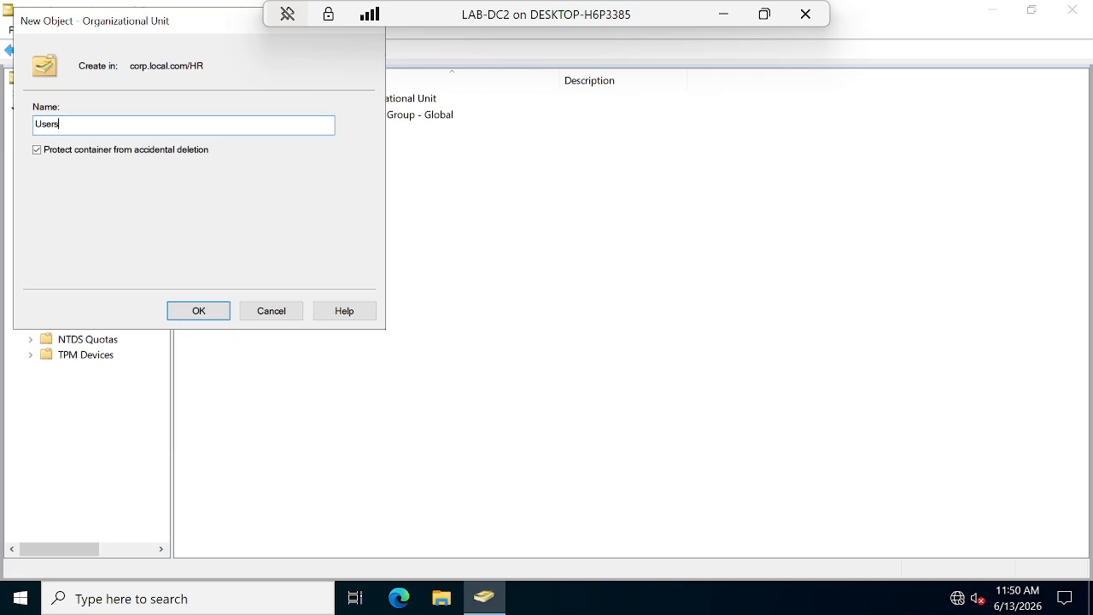
click(190, 310)
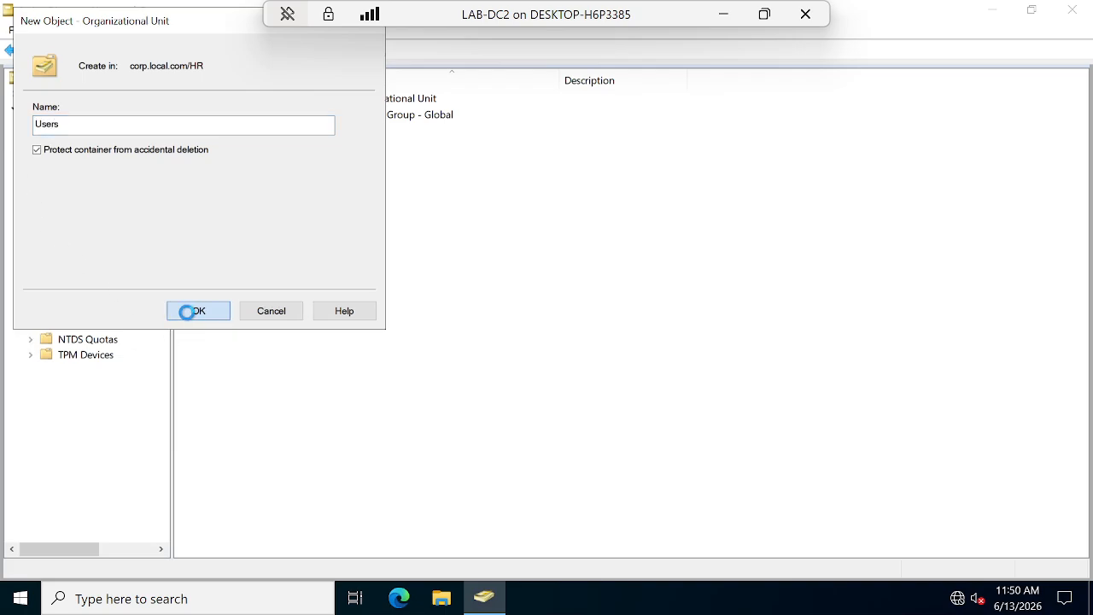
Begin creating another organizational unit inside HR.
right_click(64, 217)
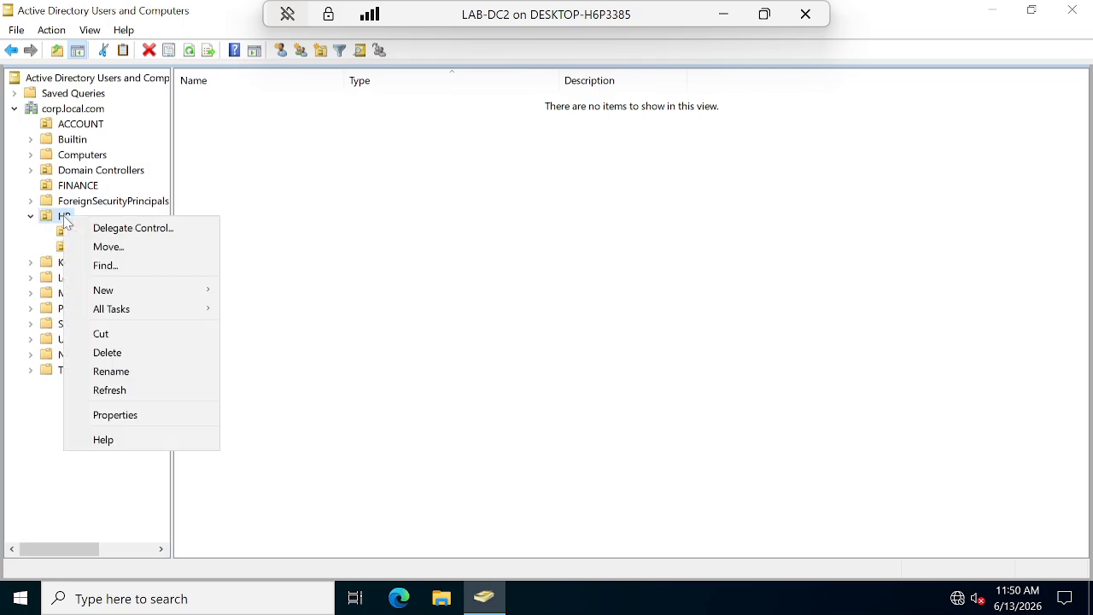
mouse_move(149, 292)
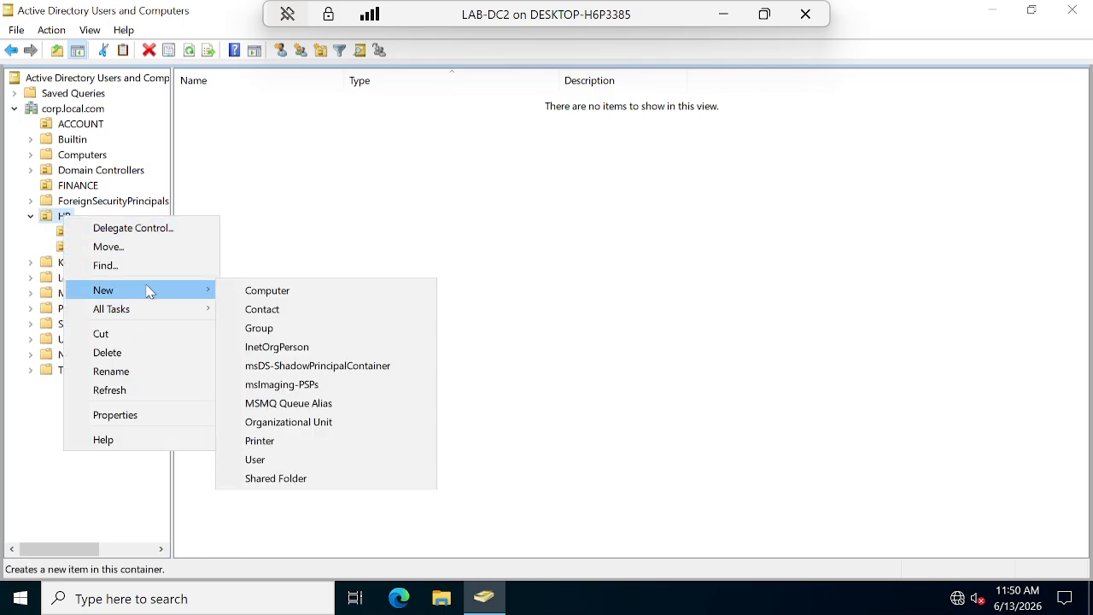
click(289, 422)
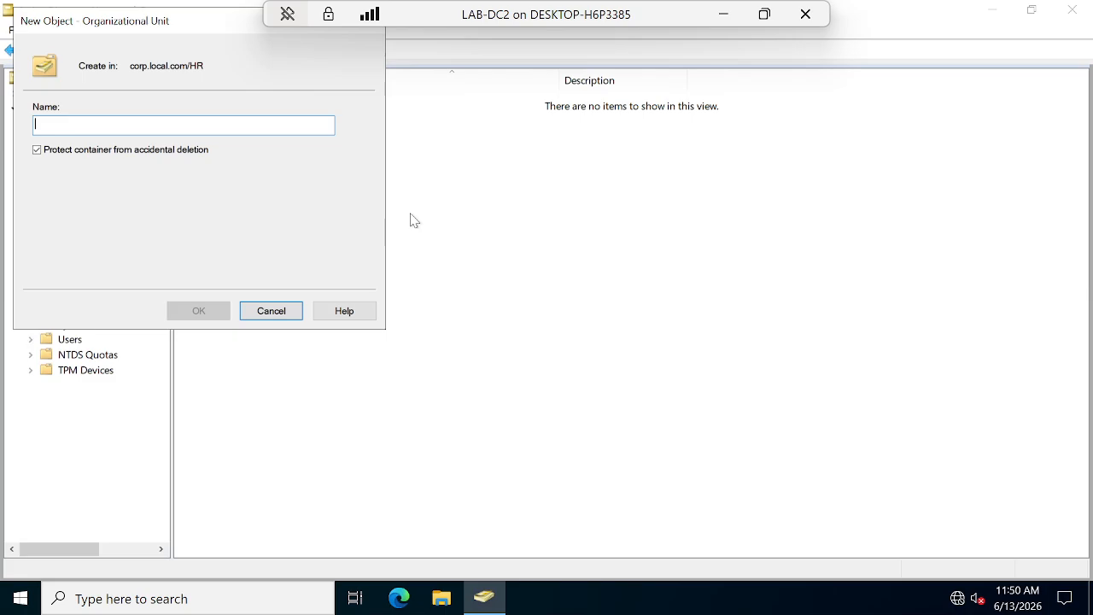
Create the Groups and IT_Admin OUs under HR.
text(Groups)
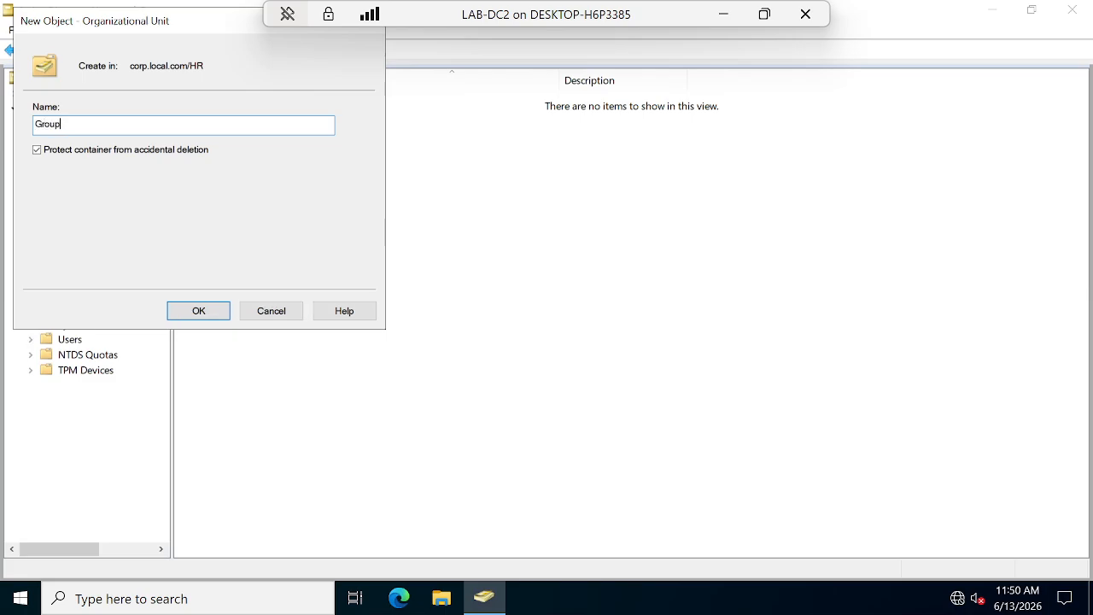
click(197, 310)
right_click(62, 217)
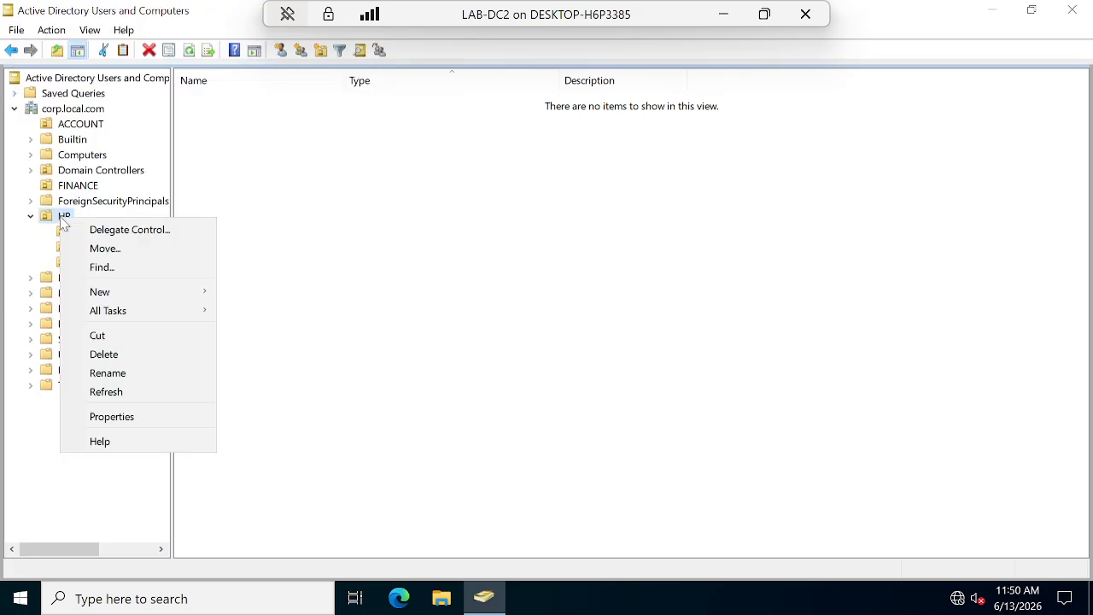
mouse_move(142, 291)
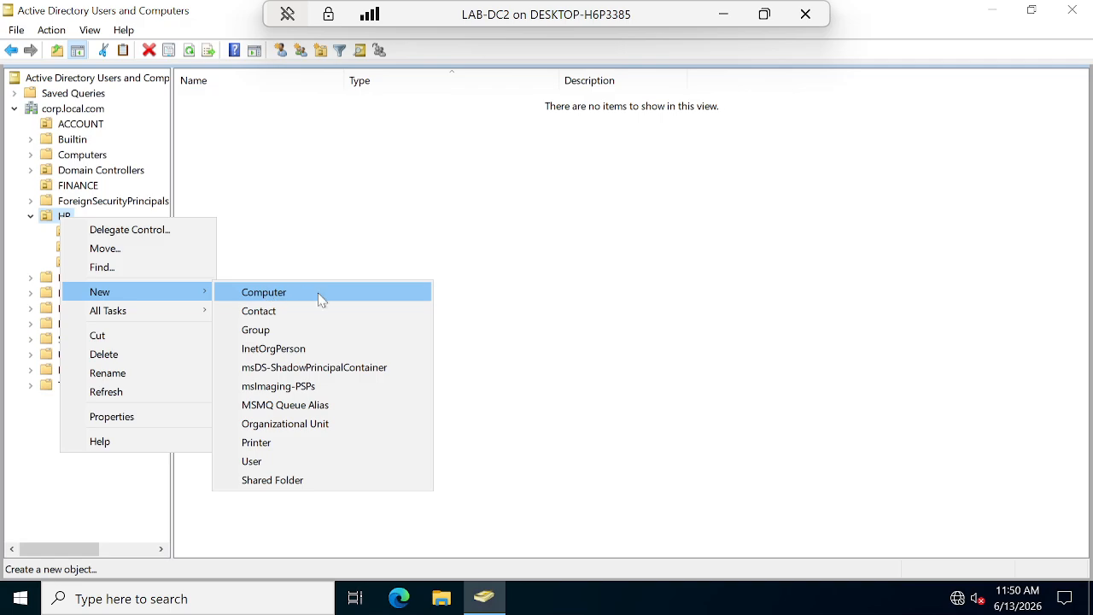
click(289, 423)
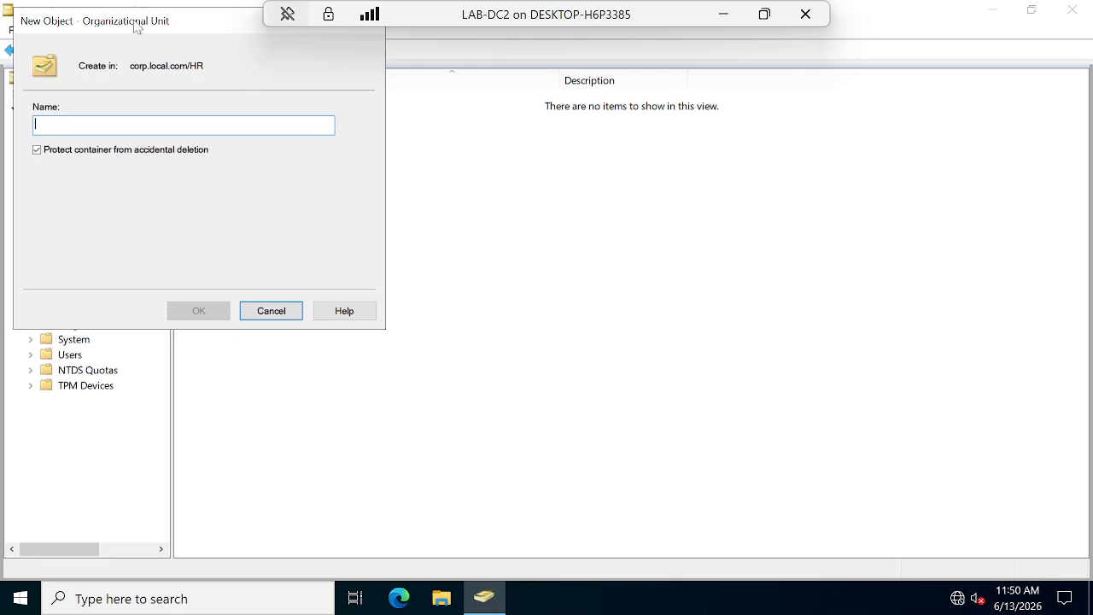
drag(147, 17, 504, 208)
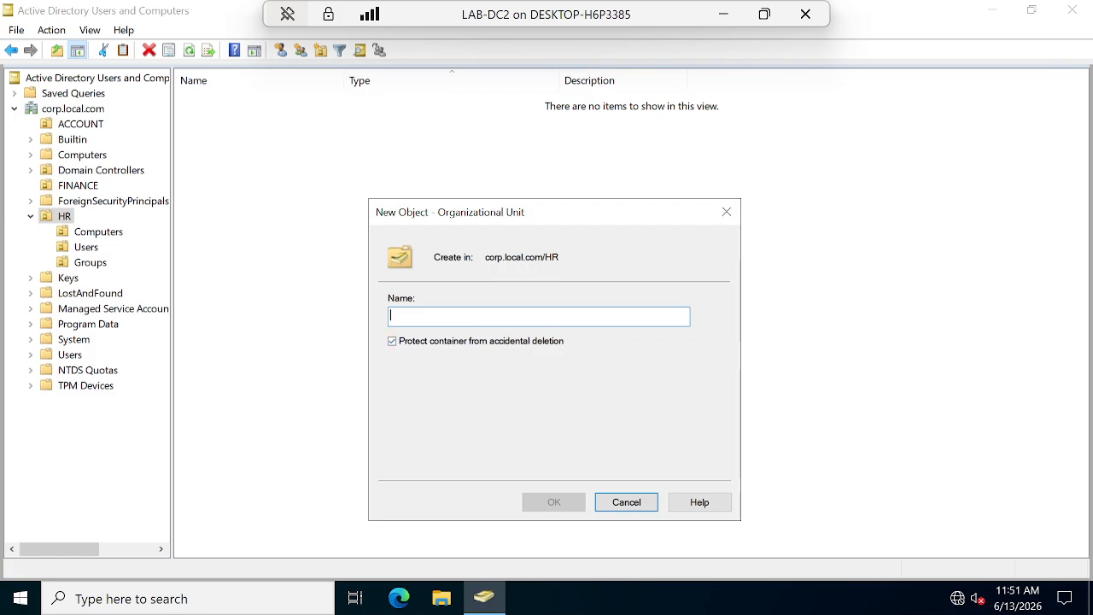
text(I)
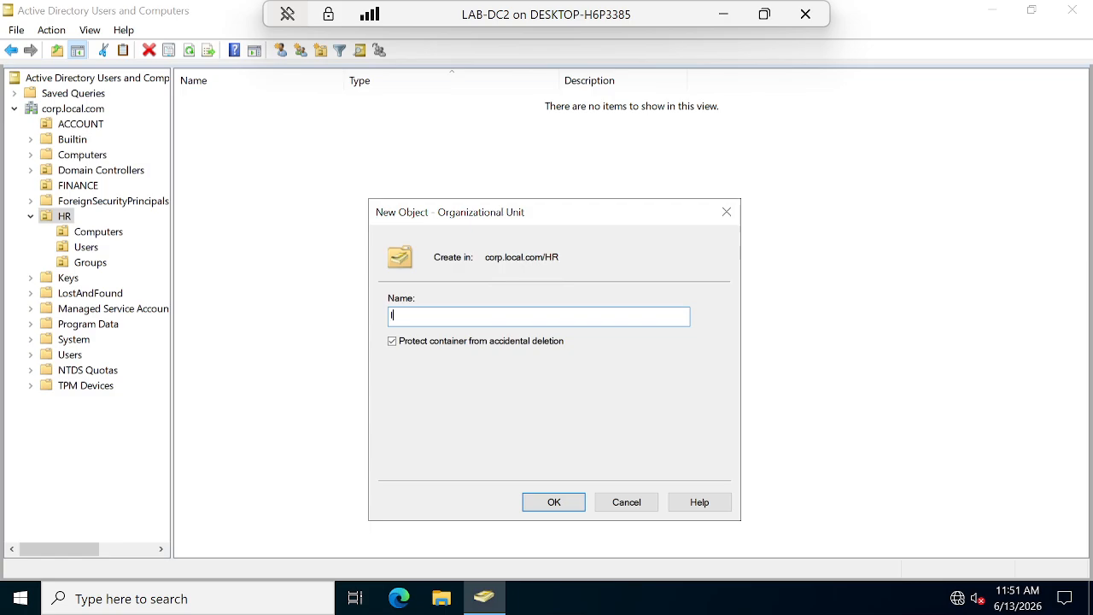
key(BackSpace)
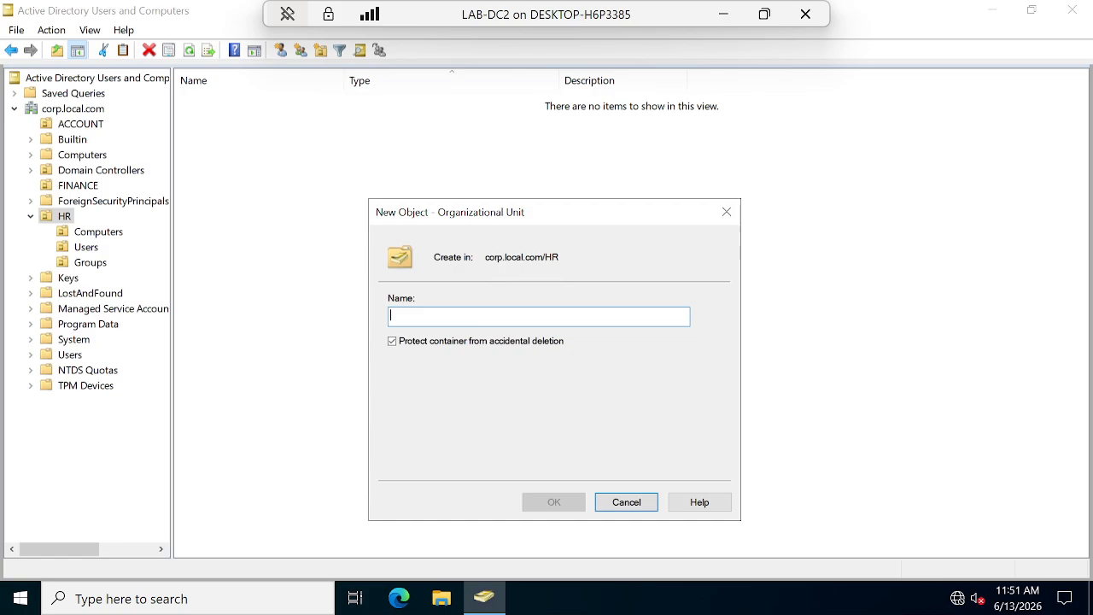
text(IT_Admin)
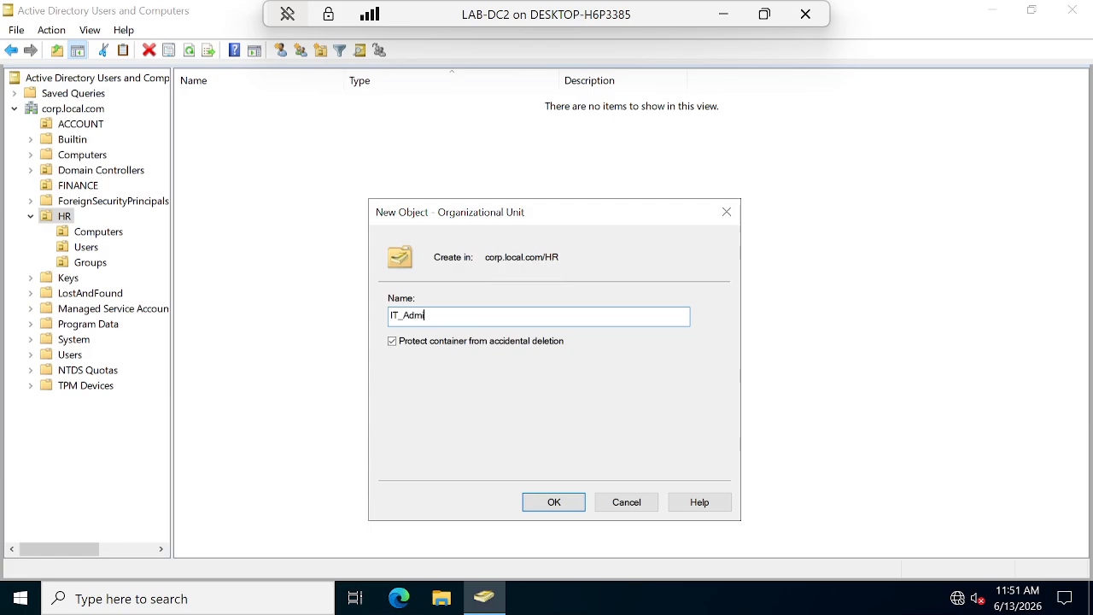
click(553, 501)
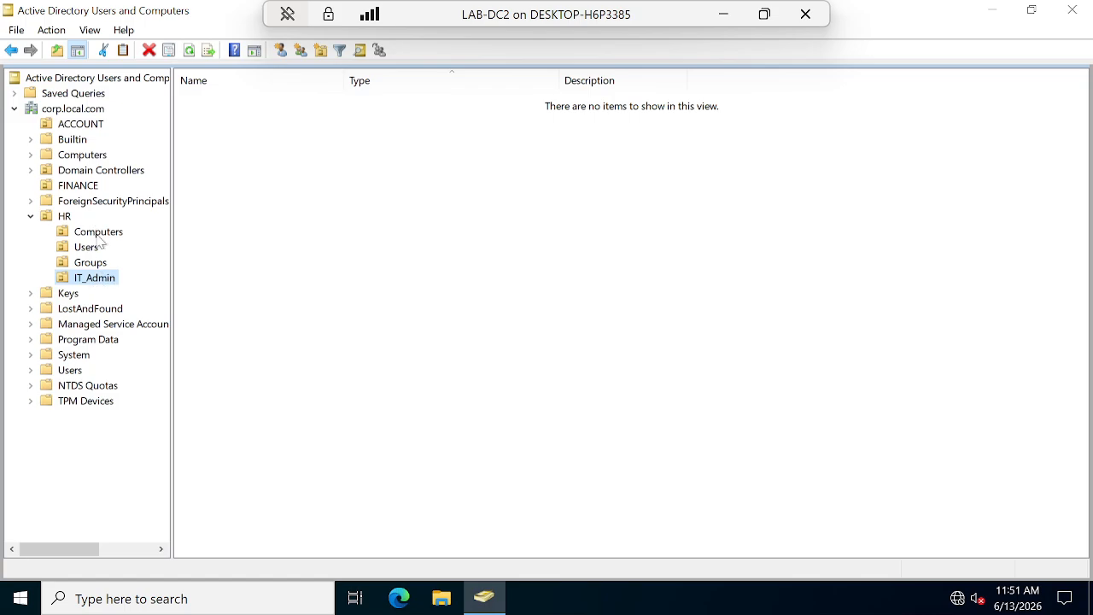
Create a Computers OU inside ACCOUNT.
click(86, 125)
right_click(89, 124)
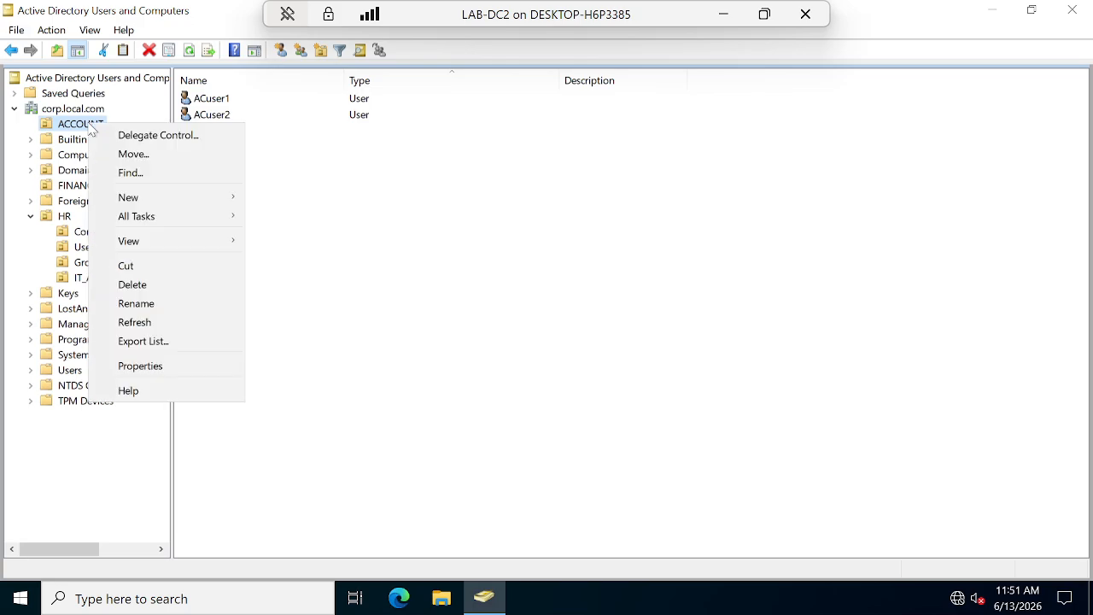
mouse_move(166, 195)
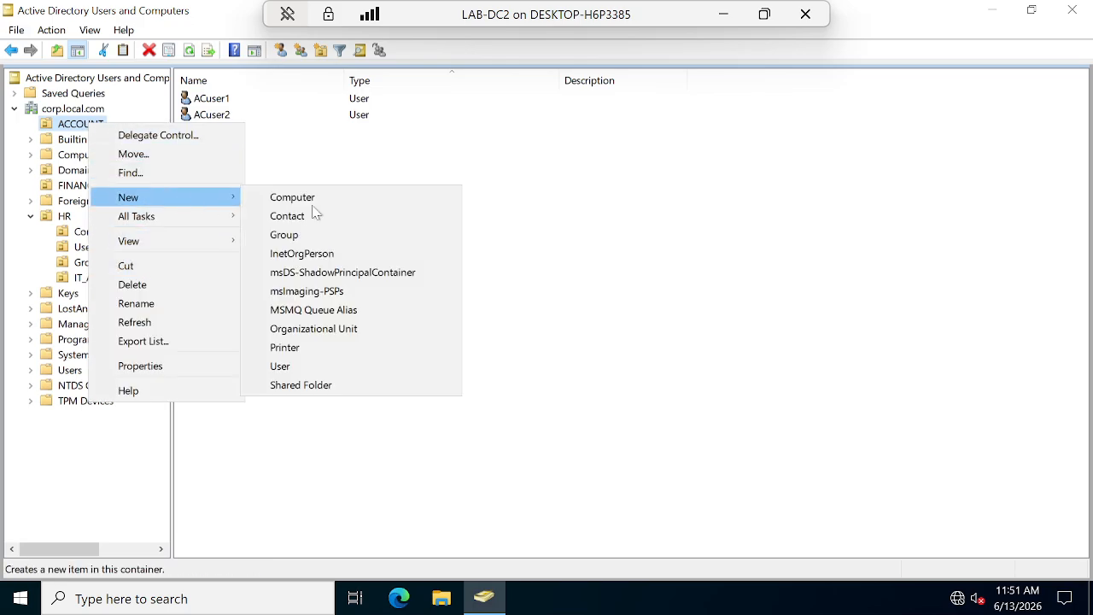
click(320, 333)
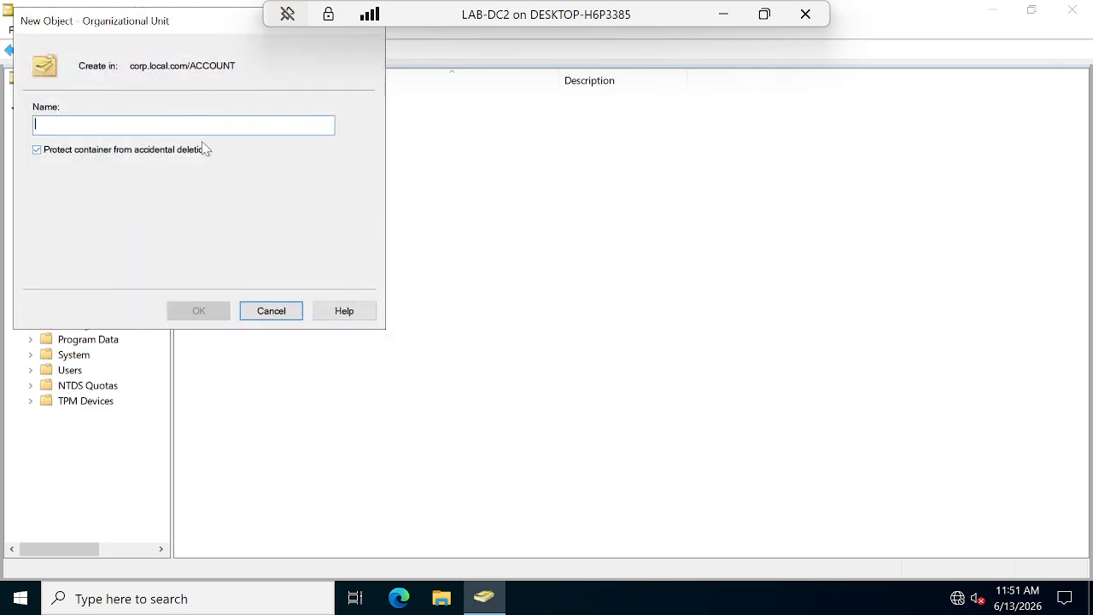
text(Computers)
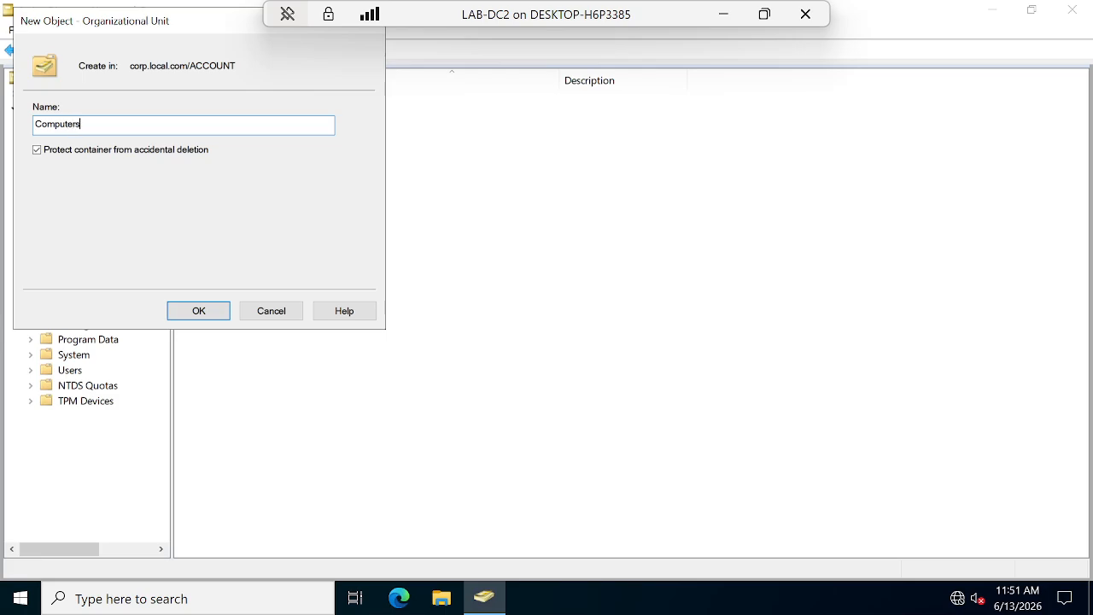
click(197, 312)
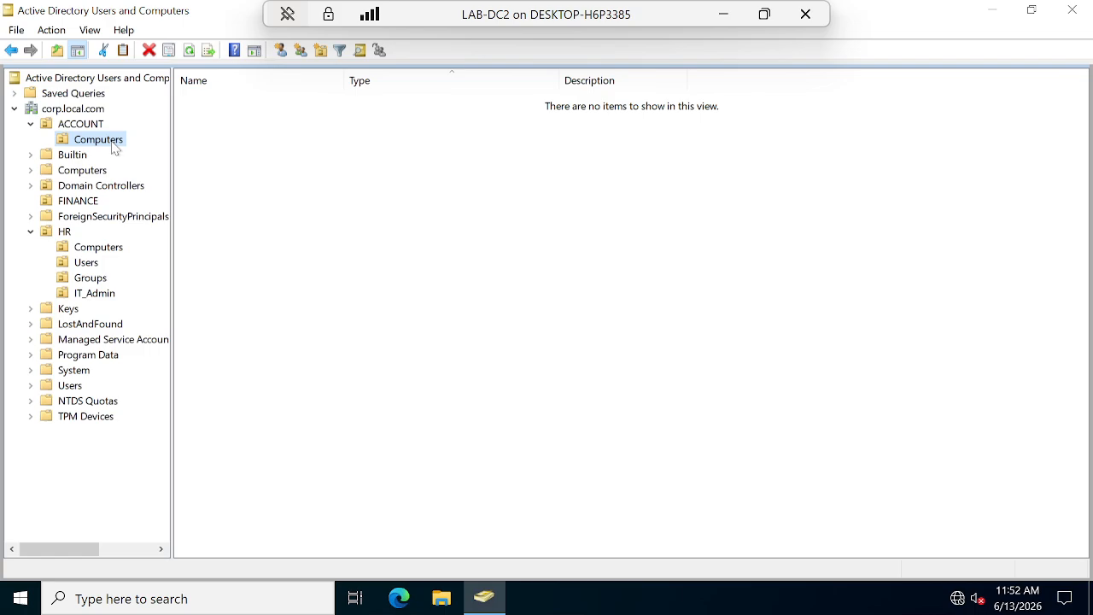
Check that the Computers OUs under HR and ACCOUNT are empty.
click(113, 253)
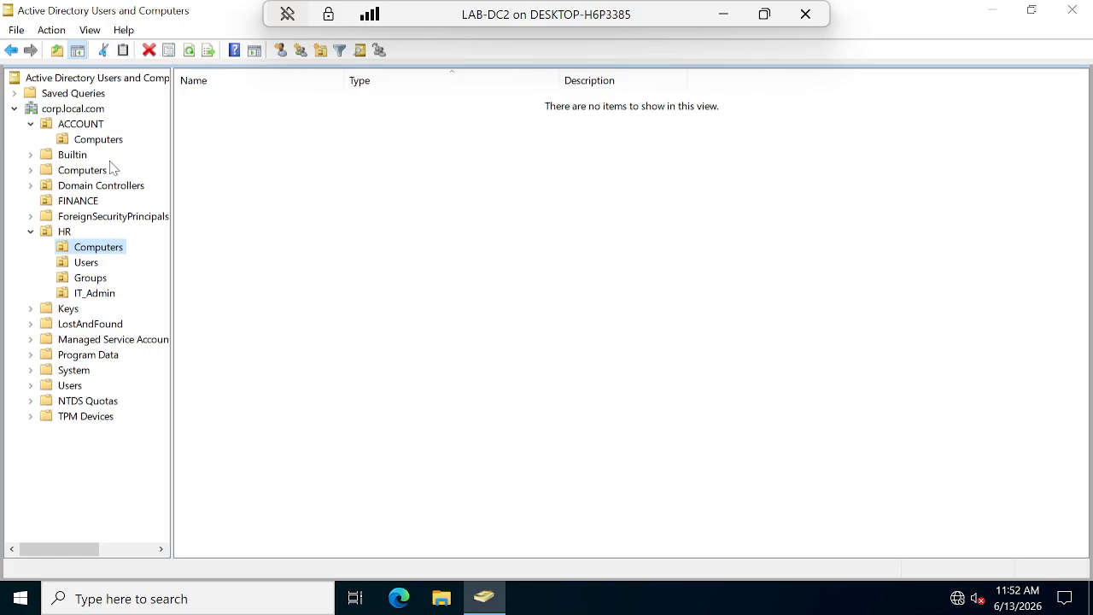
click(92, 123)
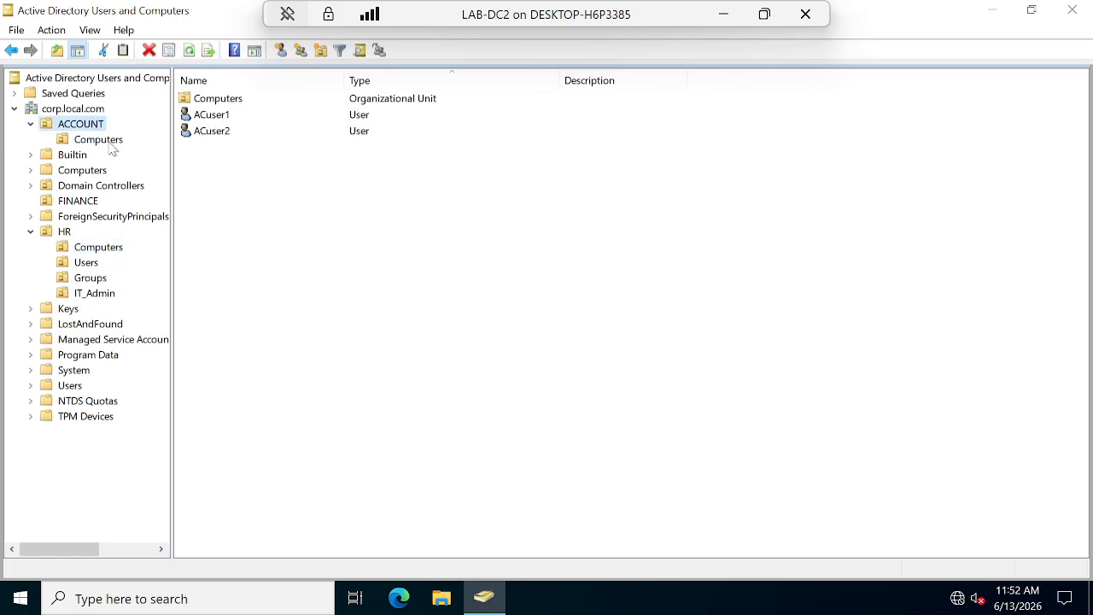
click(108, 146)
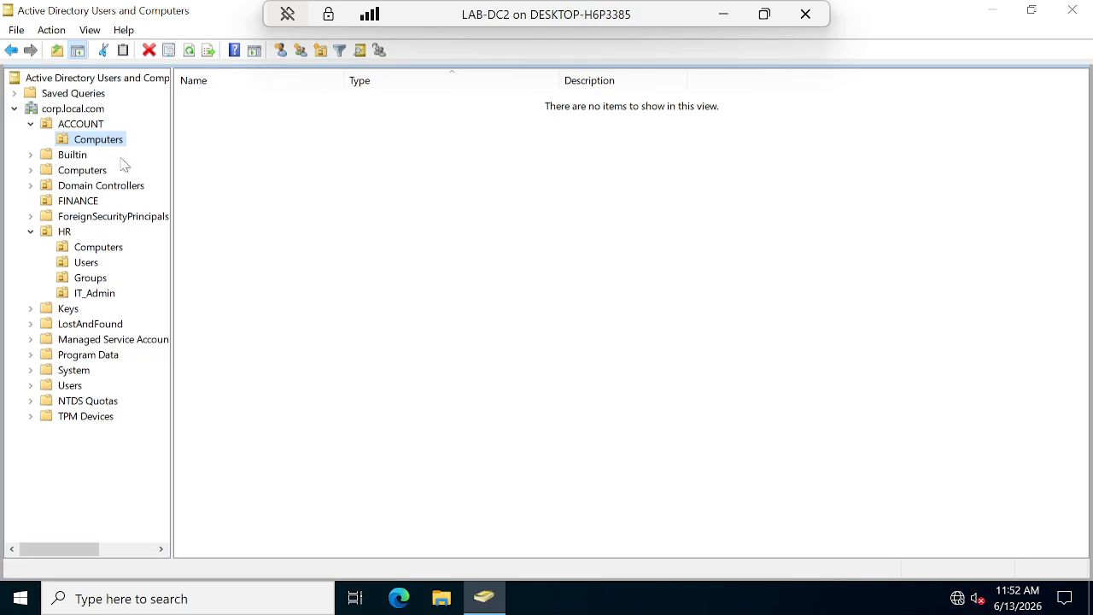
Create a Users OU inside ACCOUNT.
click(85, 124)
right_click(86, 126)
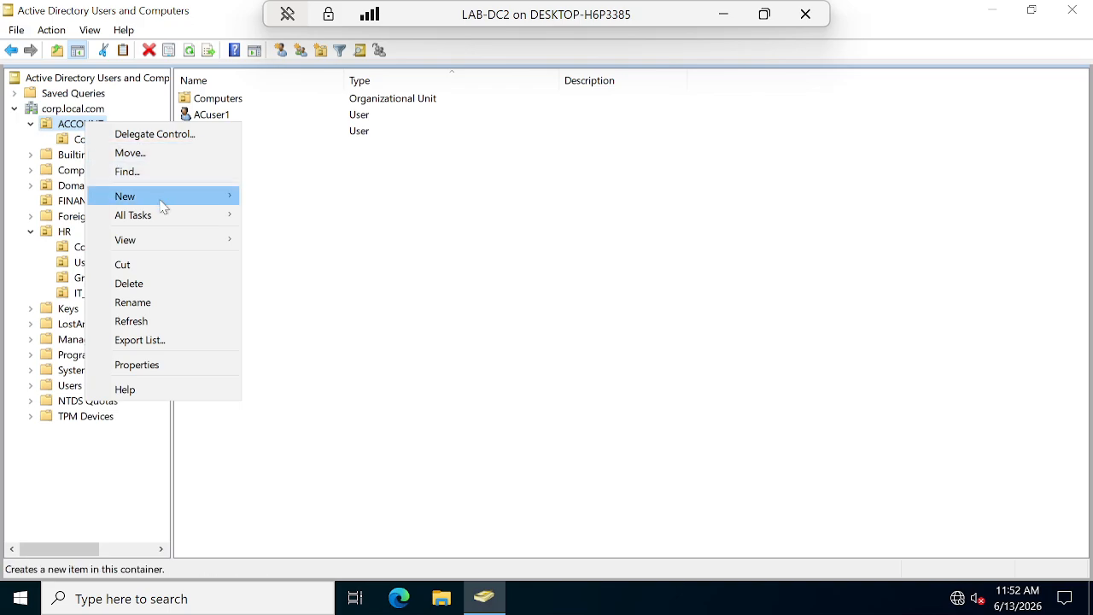
mouse_move(167, 198)
click(312, 331)
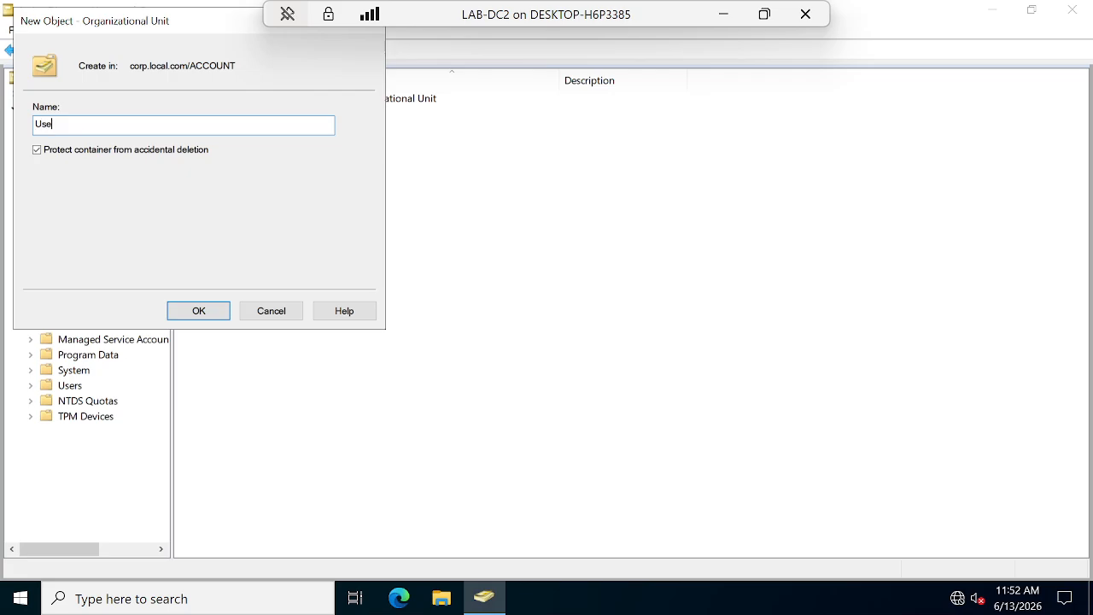
click(197, 310)
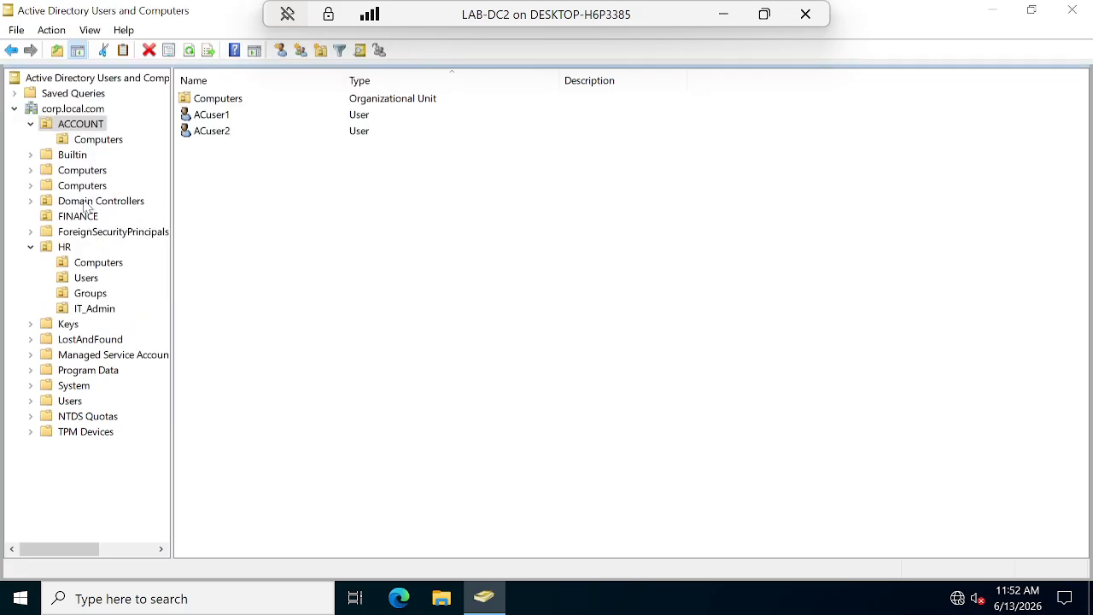
click(83, 156)
click(85, 126)
Create a Groups OU inside ACCOUNT.
right_click(85, 127)
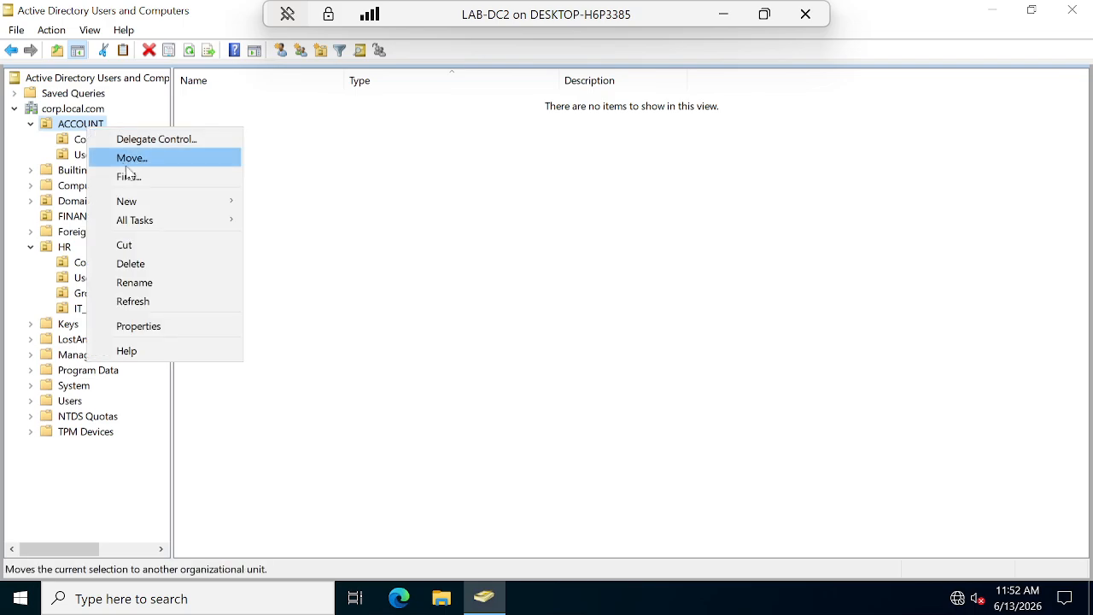
mouse_move(175, 201)
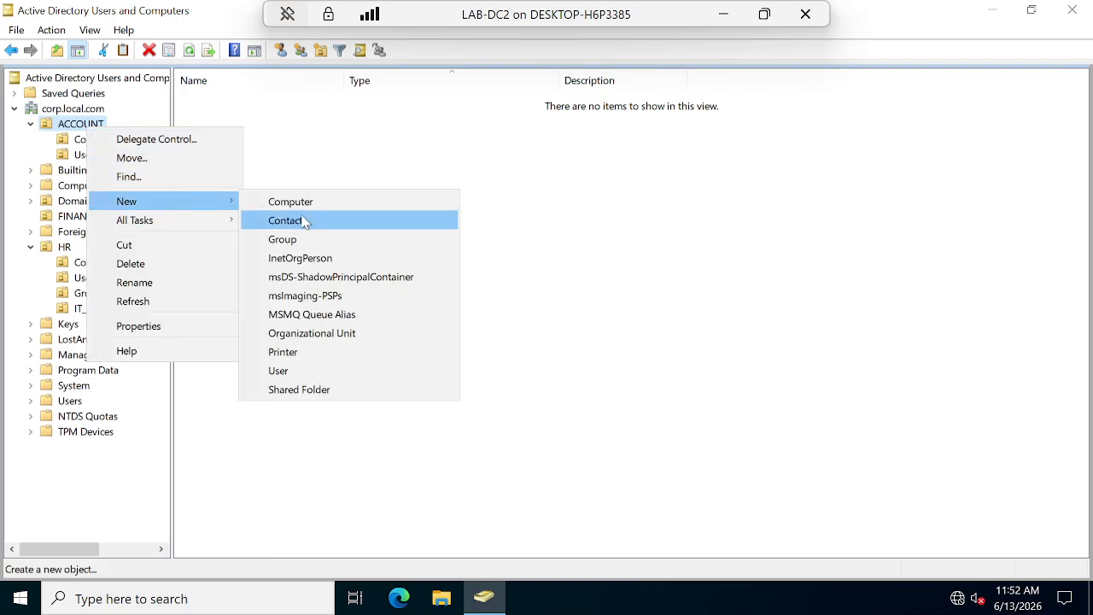
click(300, 335)
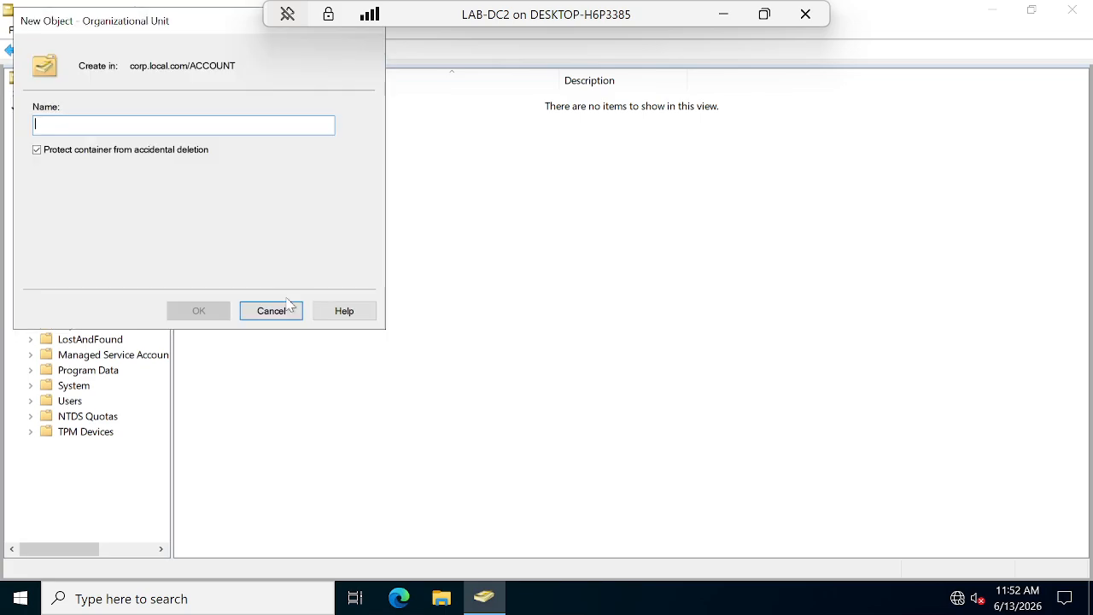
text(Groups)
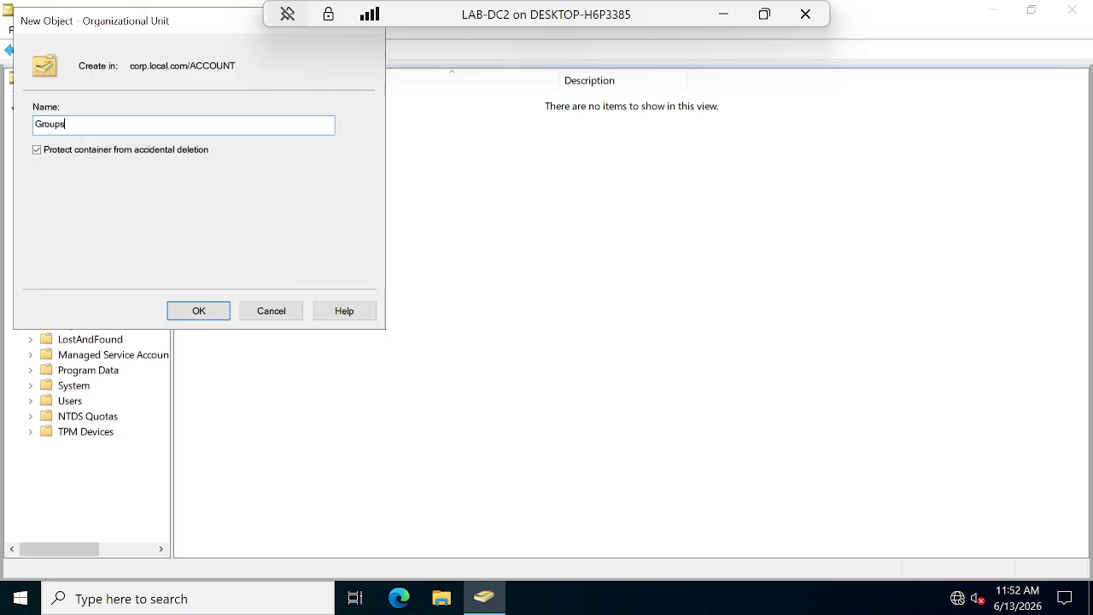
click(215, 312)
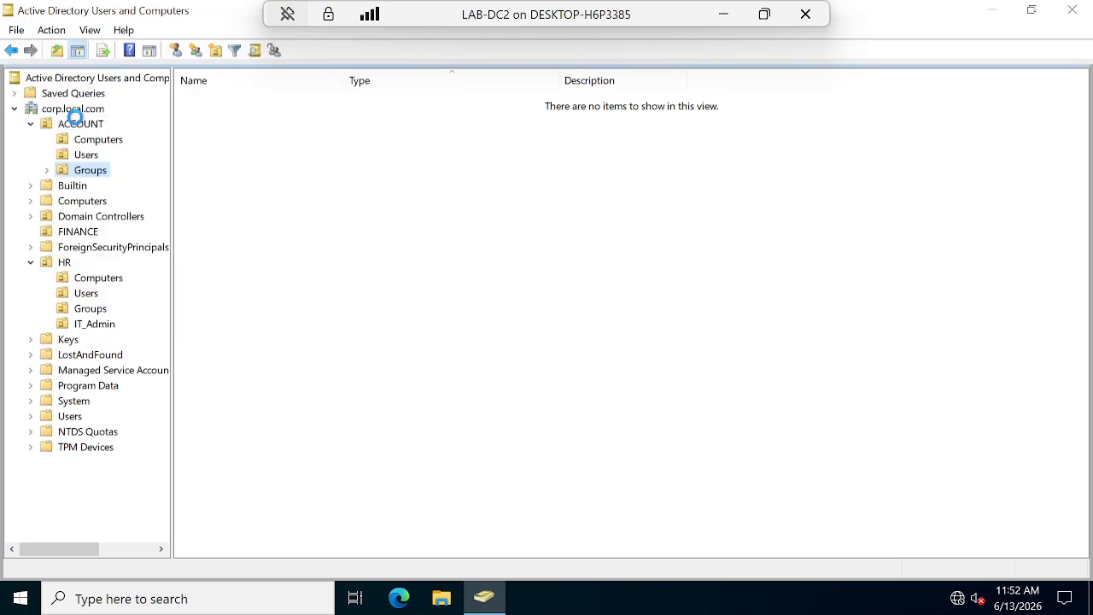
Create an IT_Admins OU inside ACCOUNT.
right_click(95, 125)
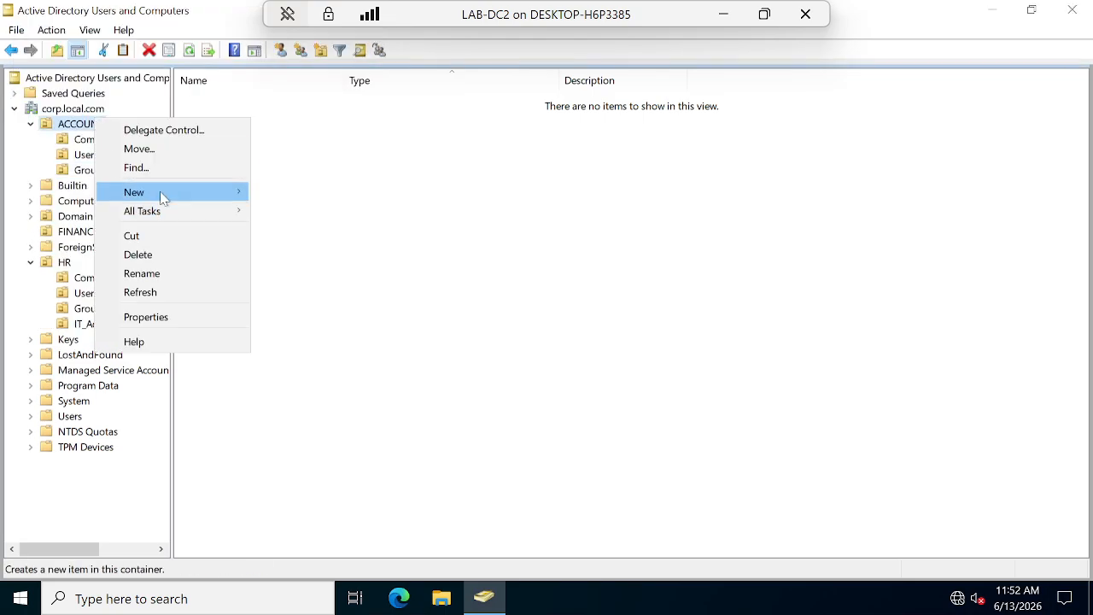
mouse_move(162, 195)
click(316, 324)
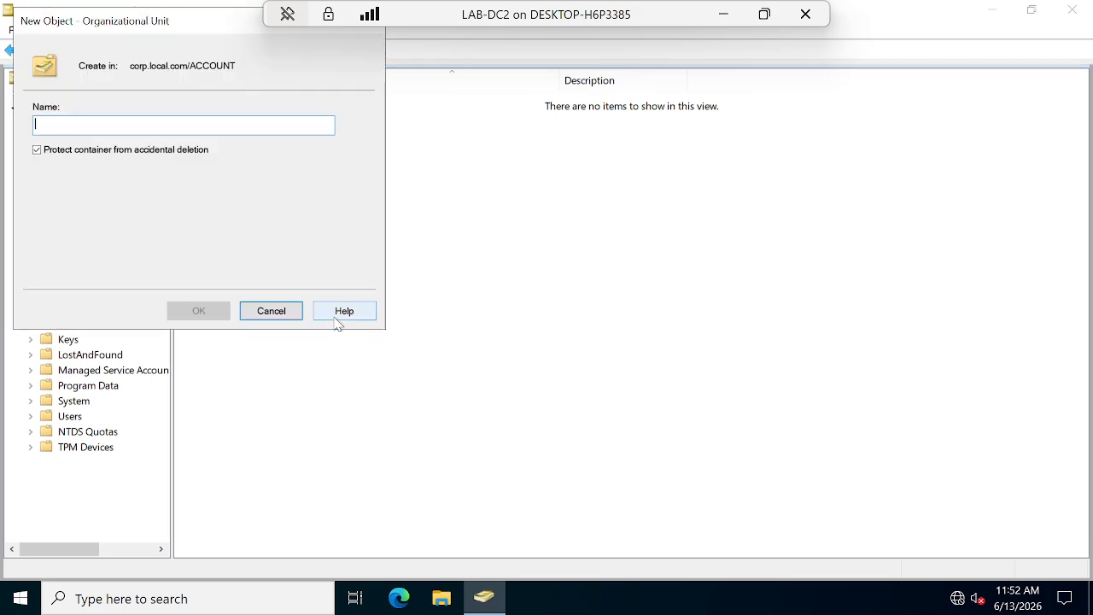
text(IT_)
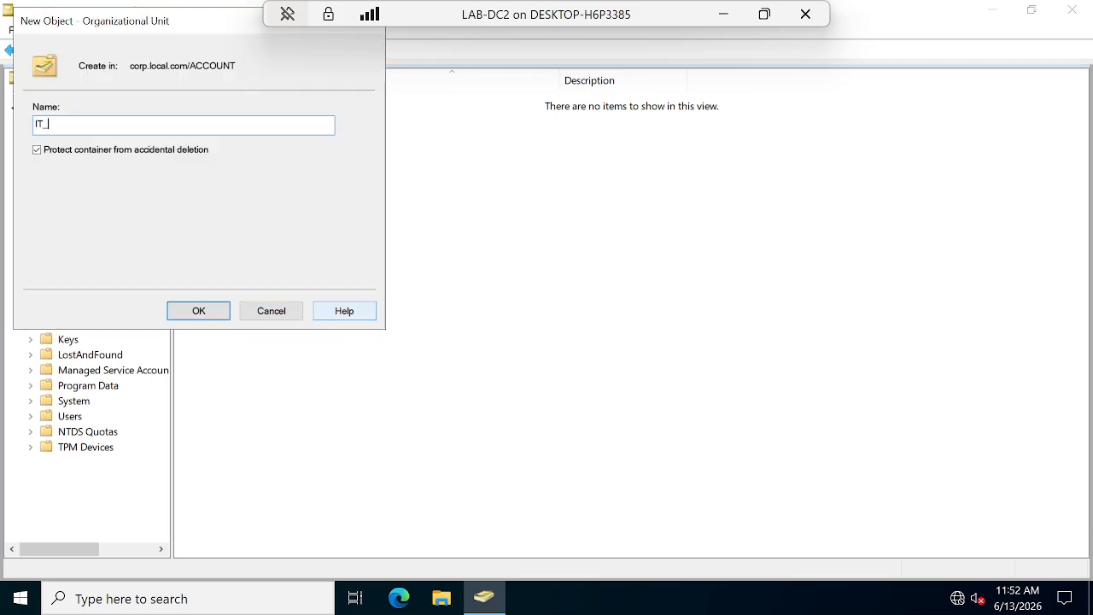
text(Admins)
click(205, 306)
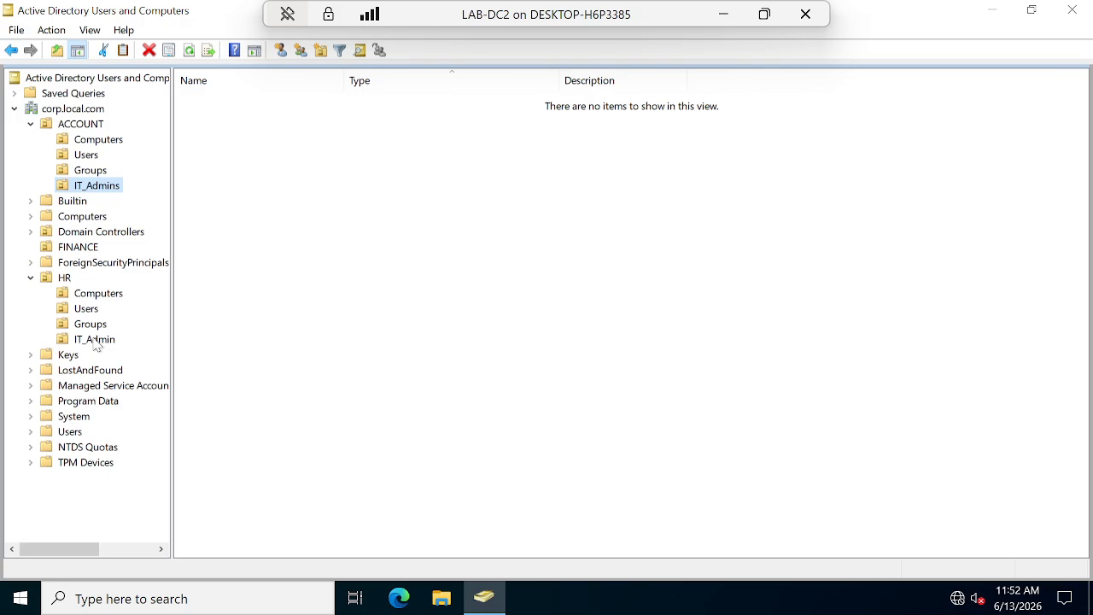
Move HRuser1 into HR's Users OU.
click(89, 310)
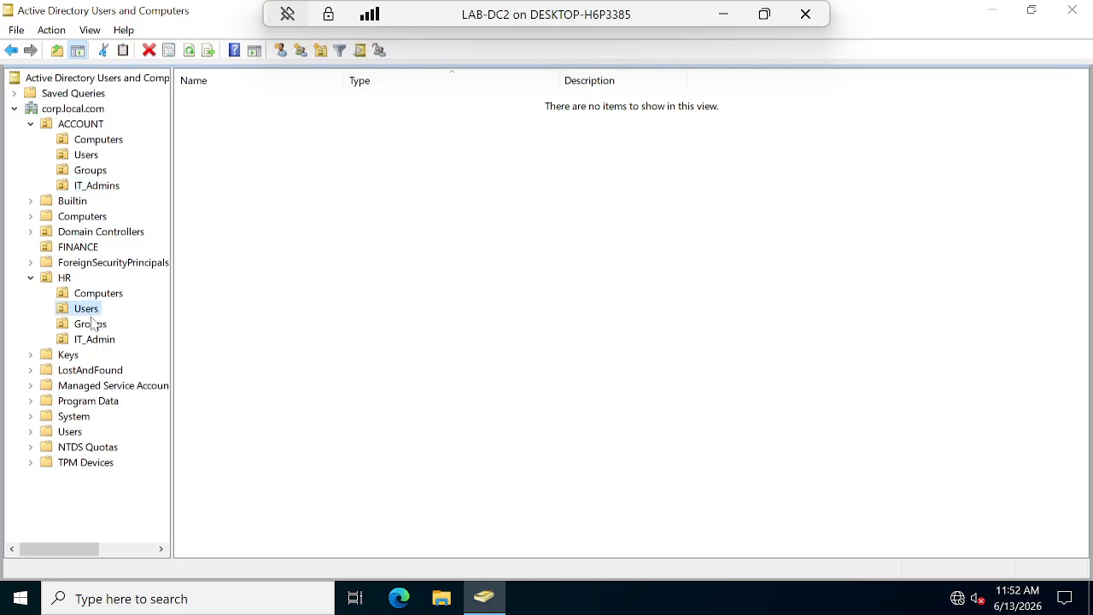
click(66, 280)
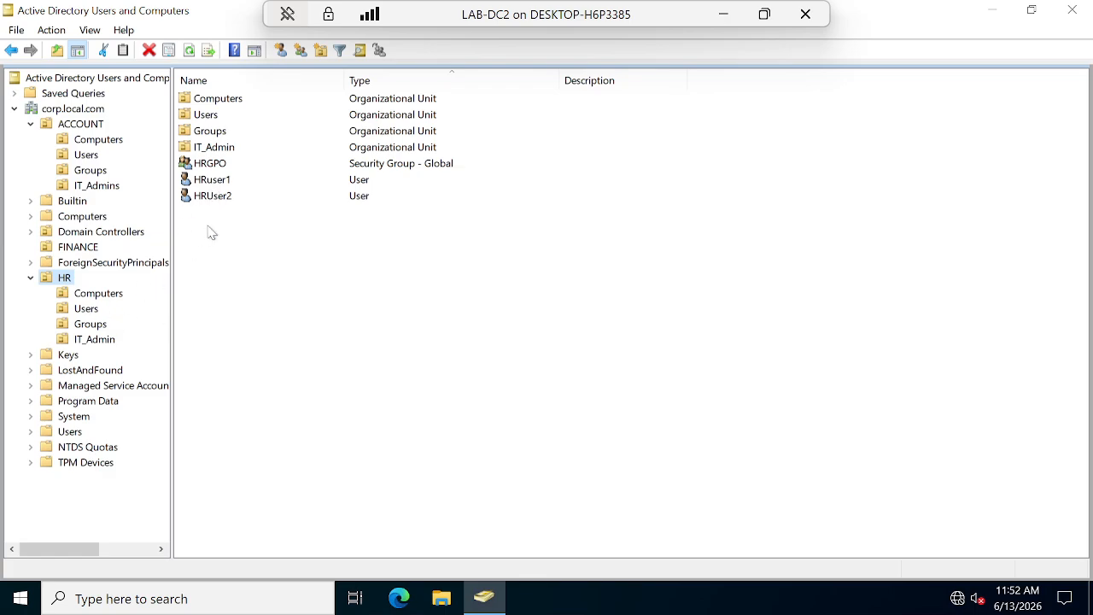
right_click(206, 182)
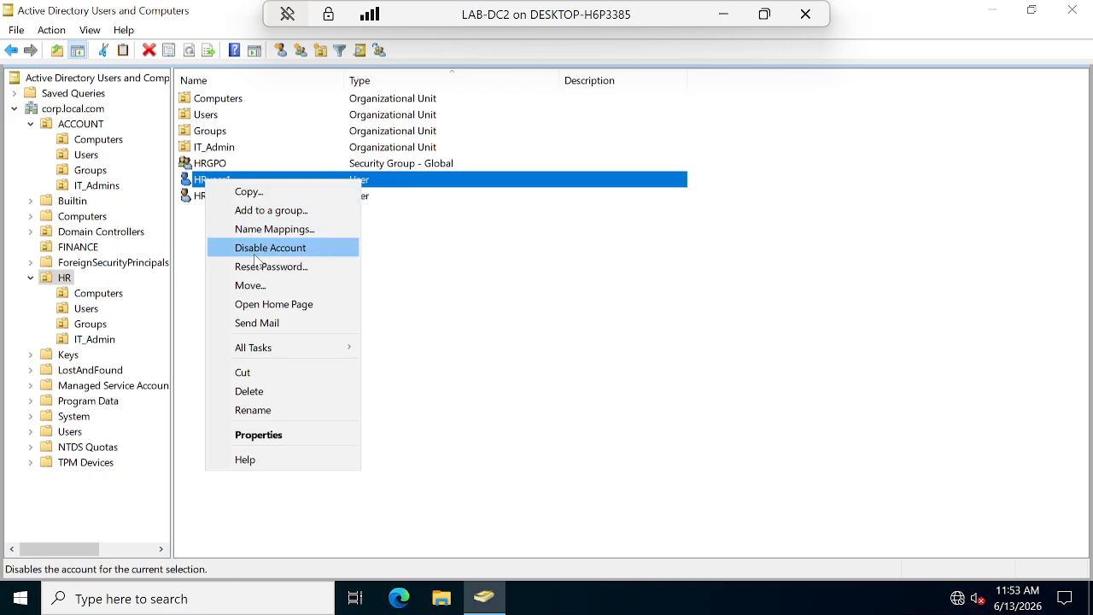
click(250, 285)
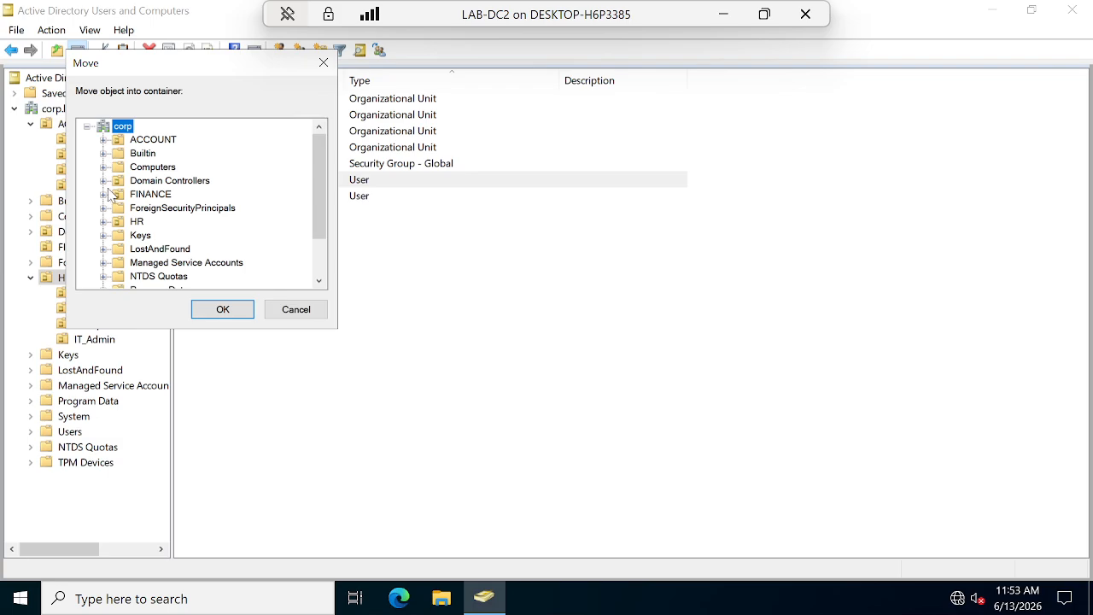
drag(200, 70, 462, 128)
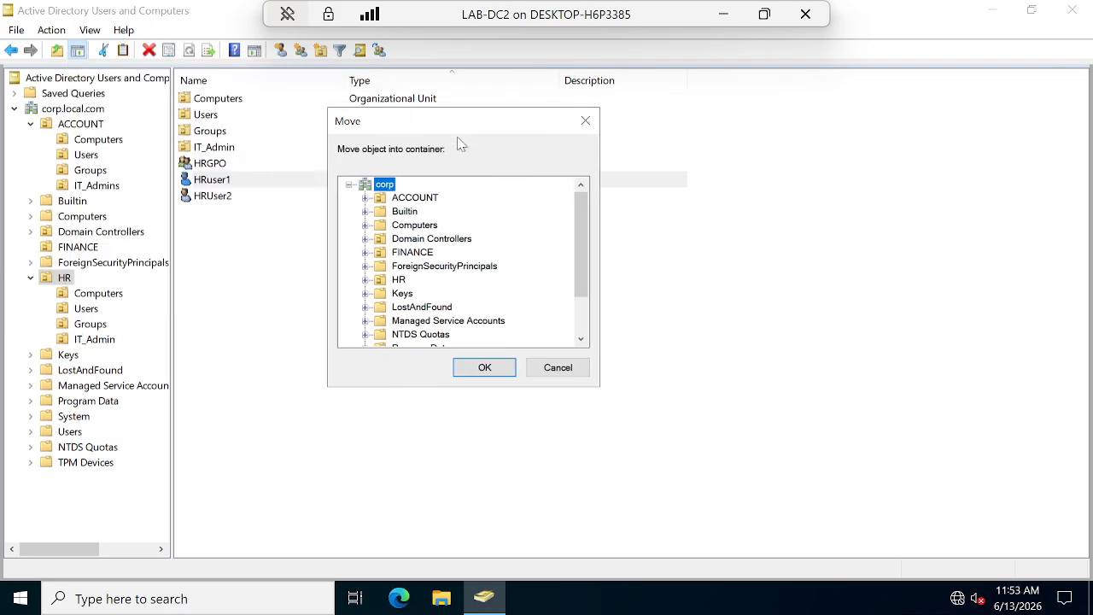
click(364, 280)
click(426, 336)
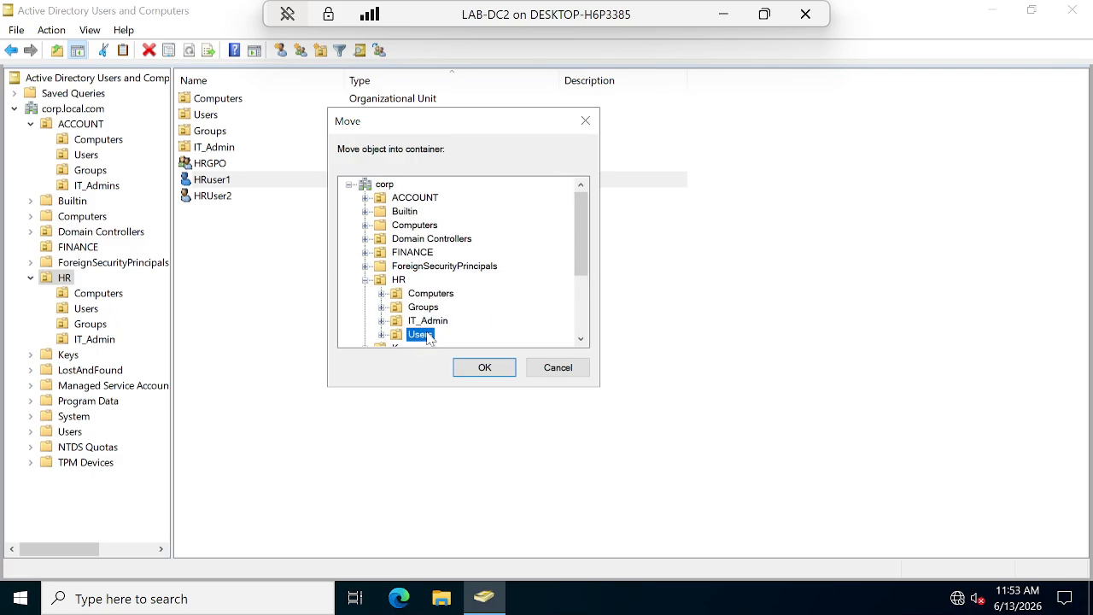
click(491, 379)
Move HRuser2 into HR's Users OU as well.
click(195, 188)
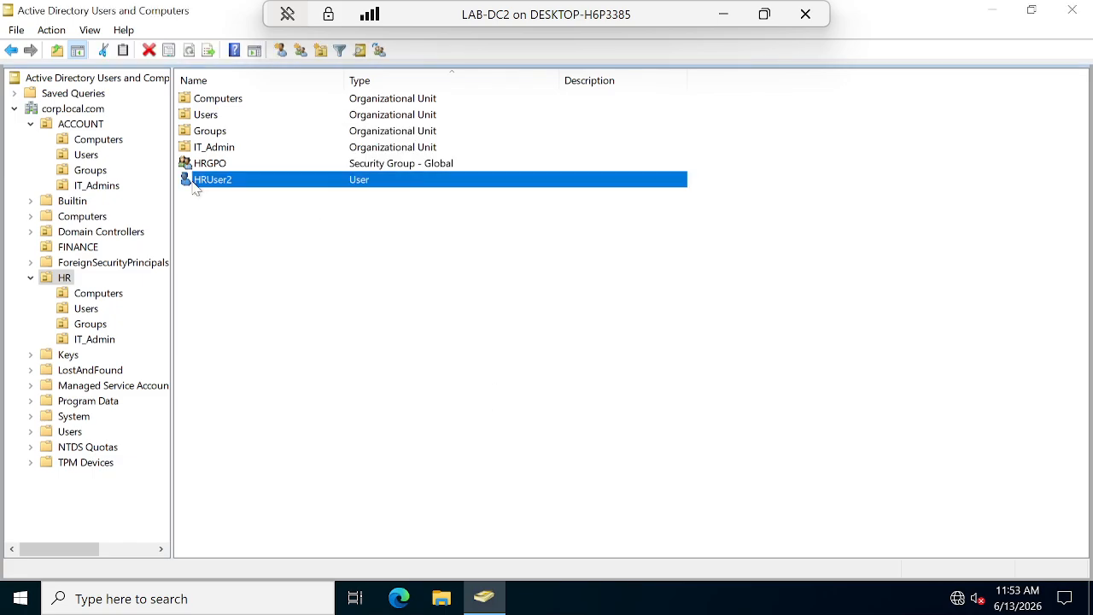
right_click(195, 188)
click(260, 285)
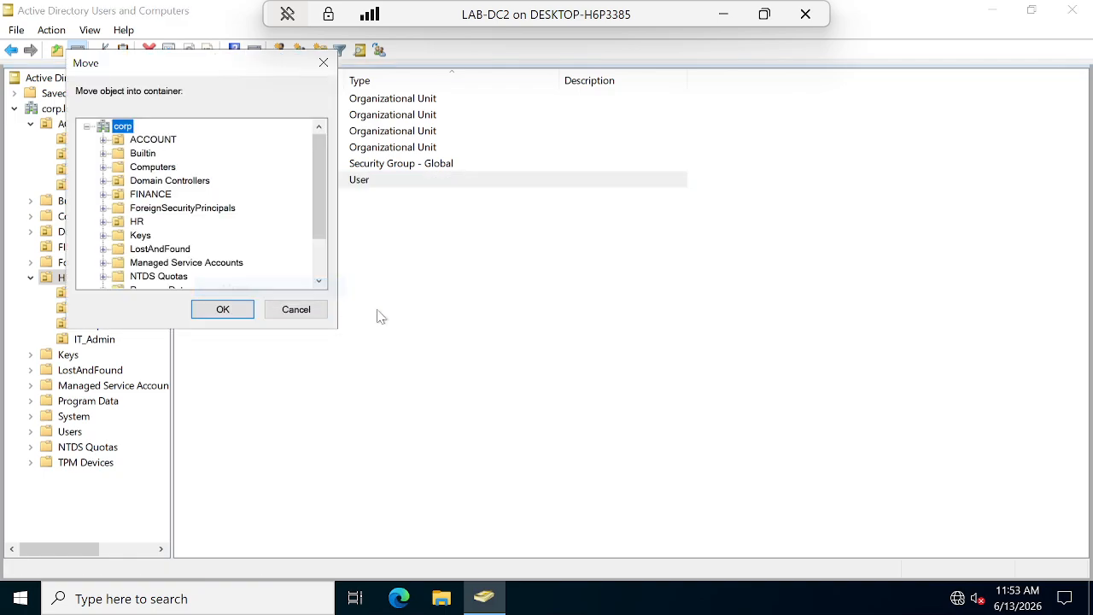
click(103, 221)
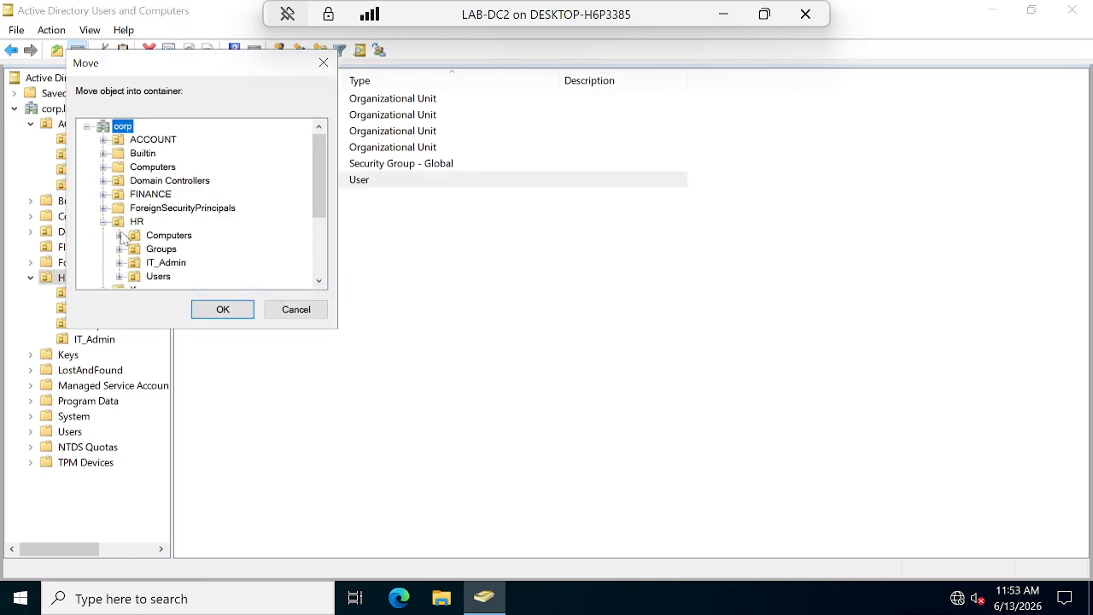
click(163, 277)
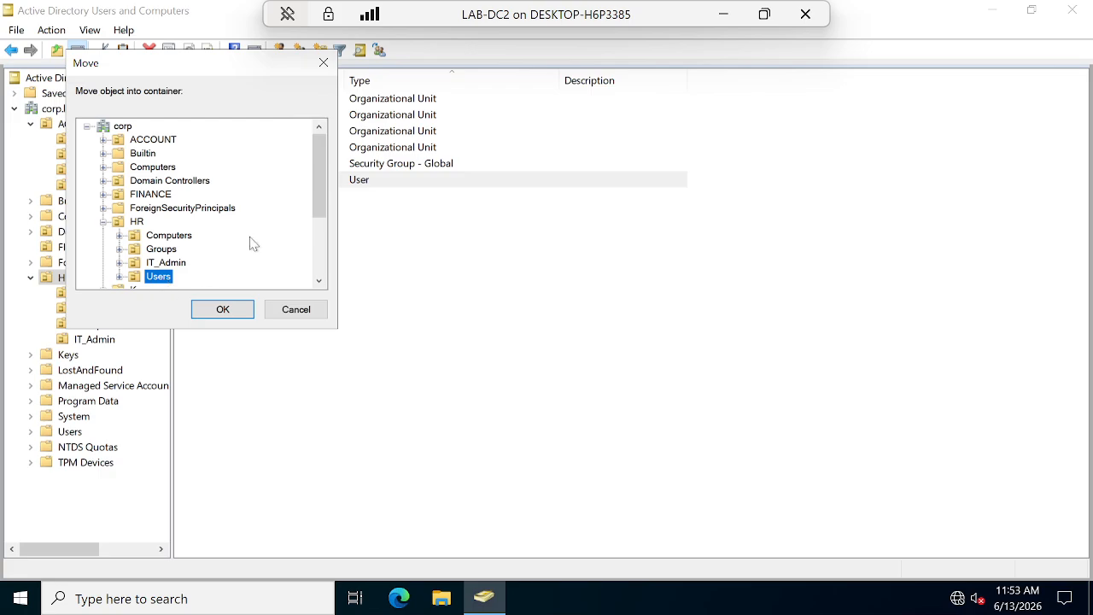
scroll(247, 252, down, 3)
click(220, 310)
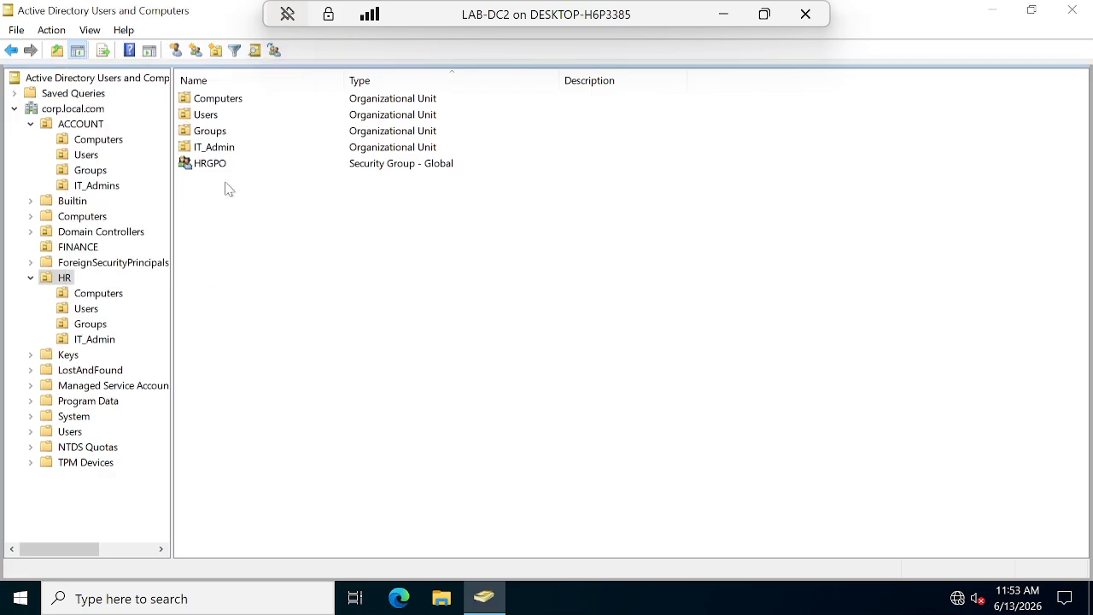
Move the HRGPO security group into HR's Groups OU.
click(205, 164)
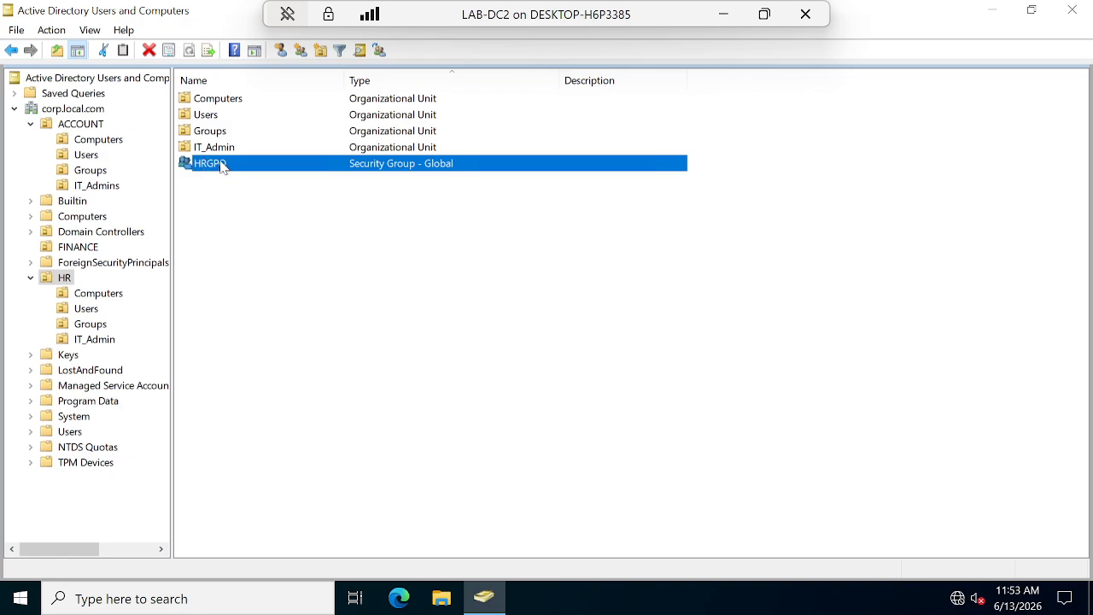
right_click(222, 167)
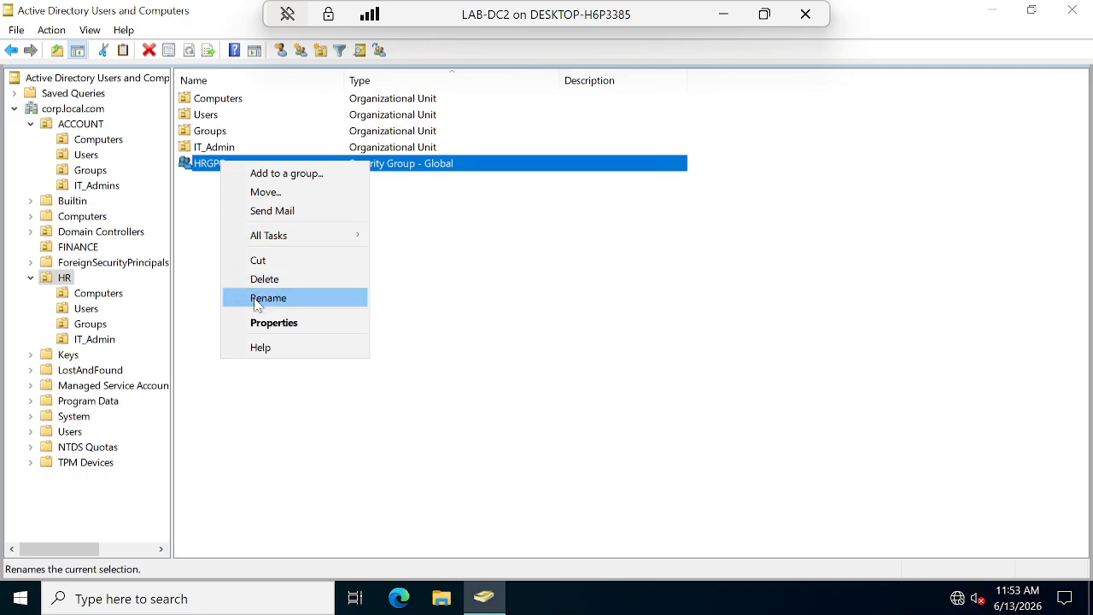
click(288, 191)
scroll(158, 231, down, 2)
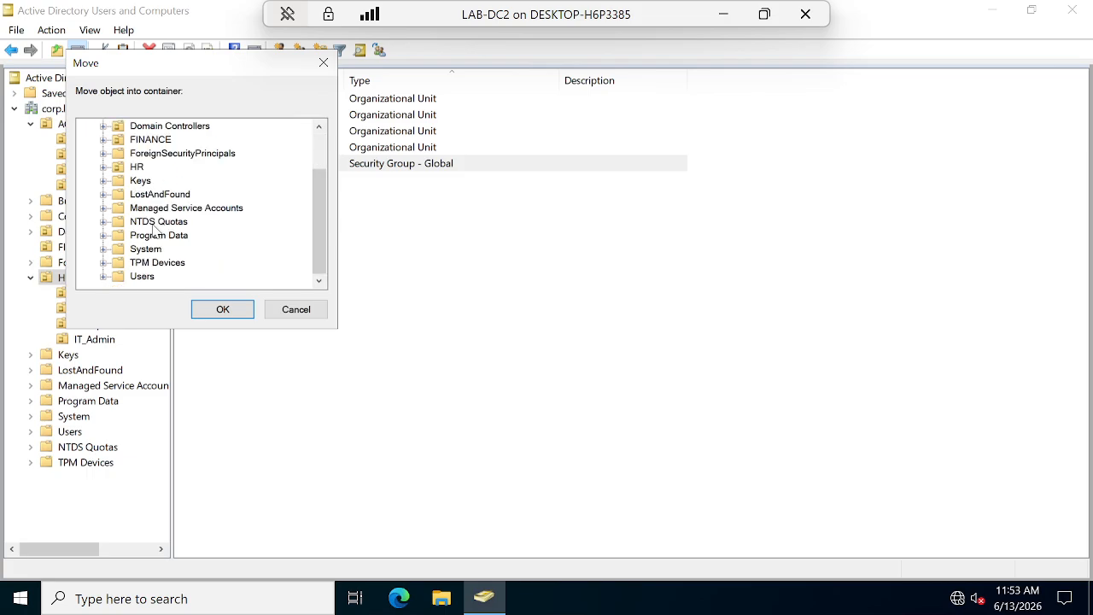
double_click(137, 167)
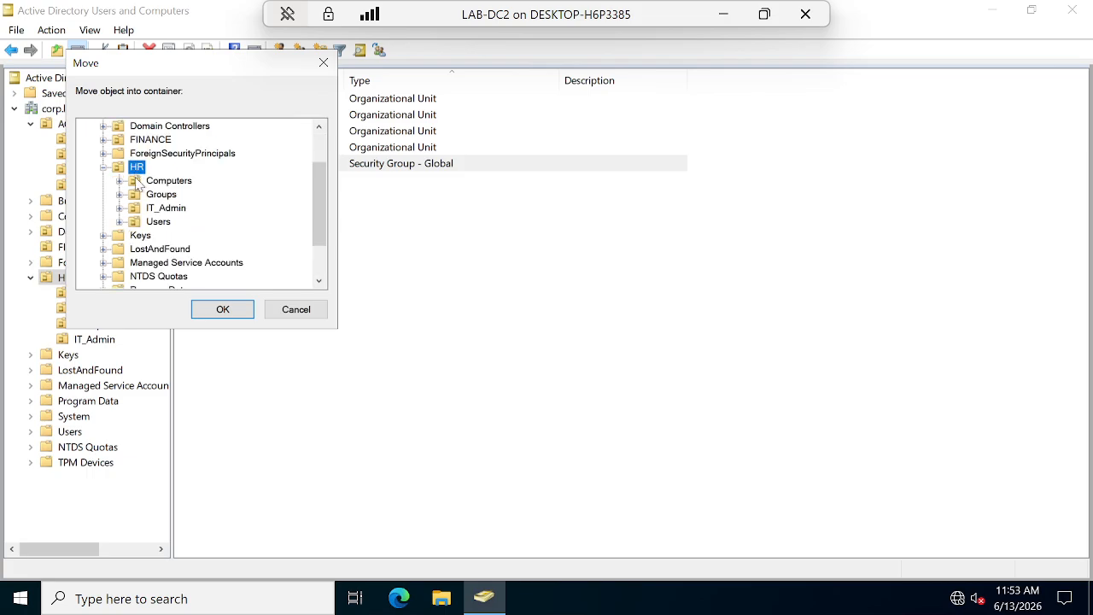
click(162, 195)
click(226, 312)
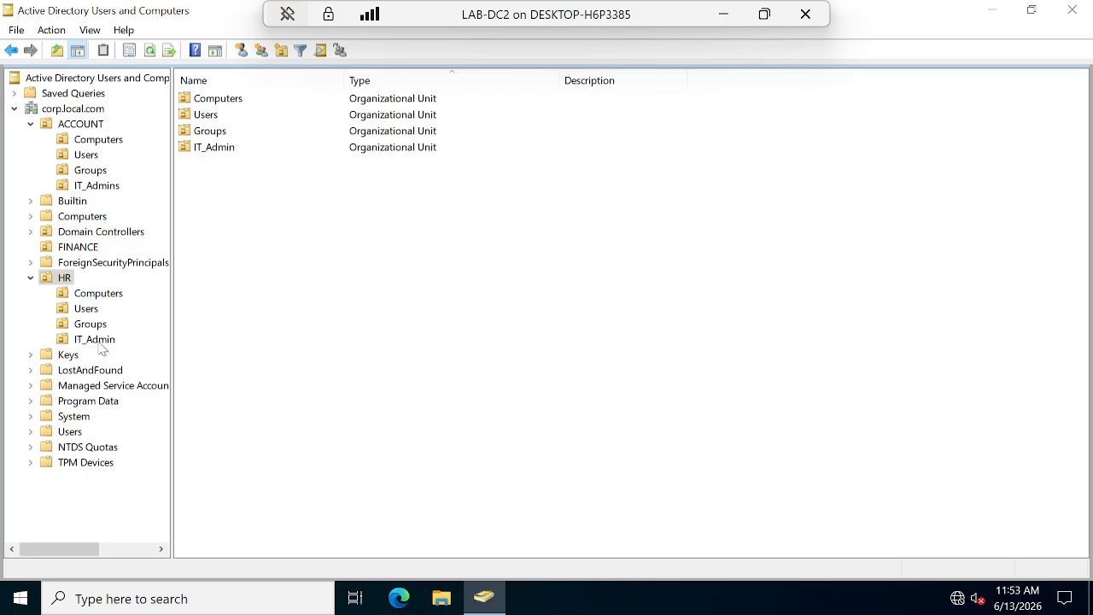
Start a new user in HR's IT_Admin OU with the logon name ITadmin1.
click(90, 310)
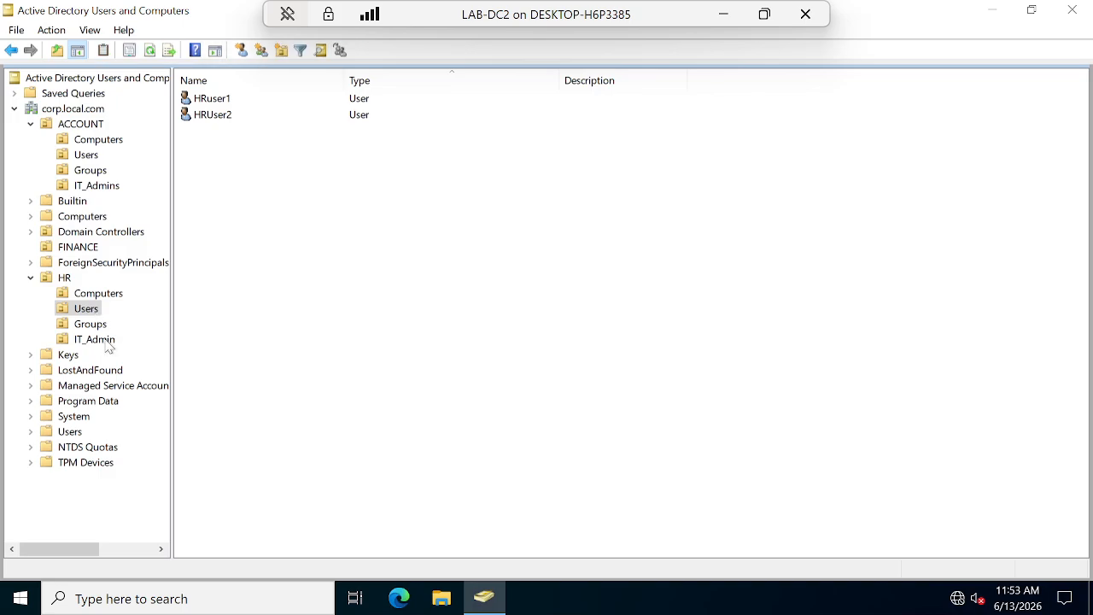
click(107, 343)
right_click(106, 342)
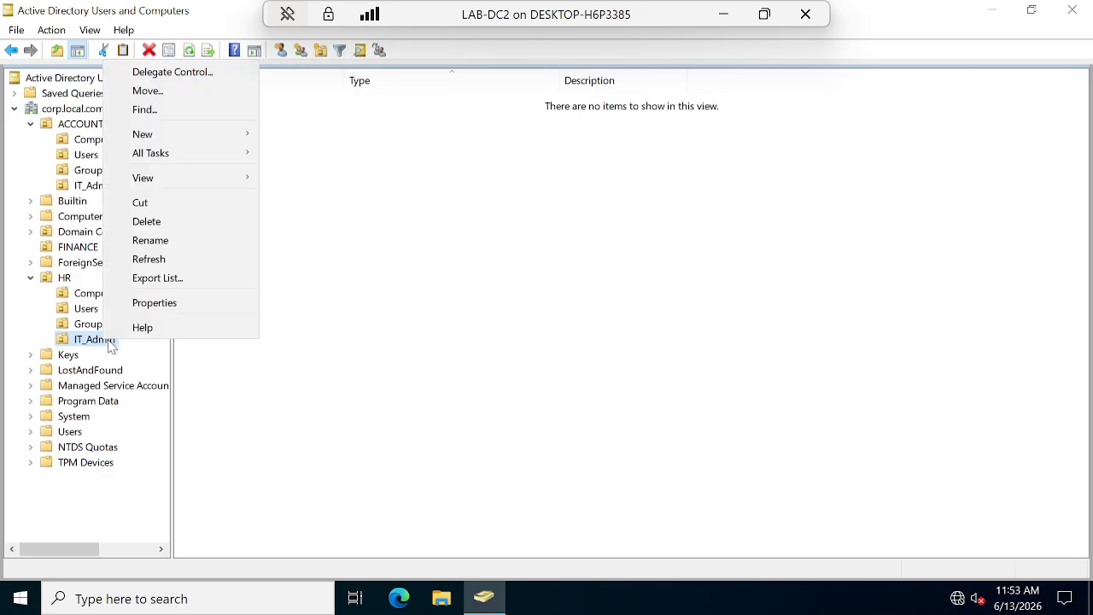
mouse_move(161, 138)
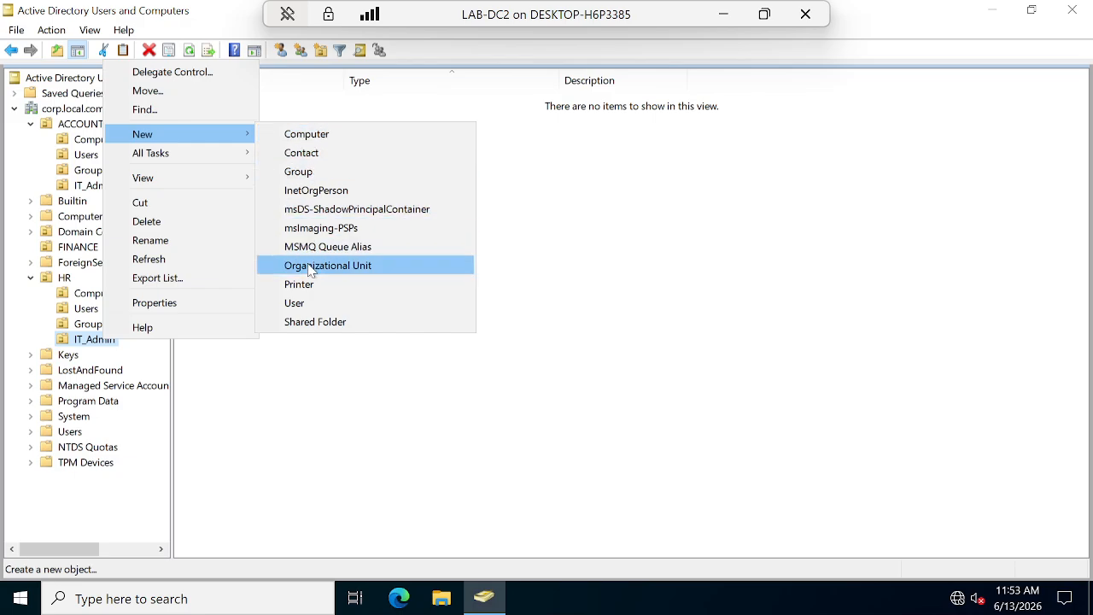
click(305, 304)
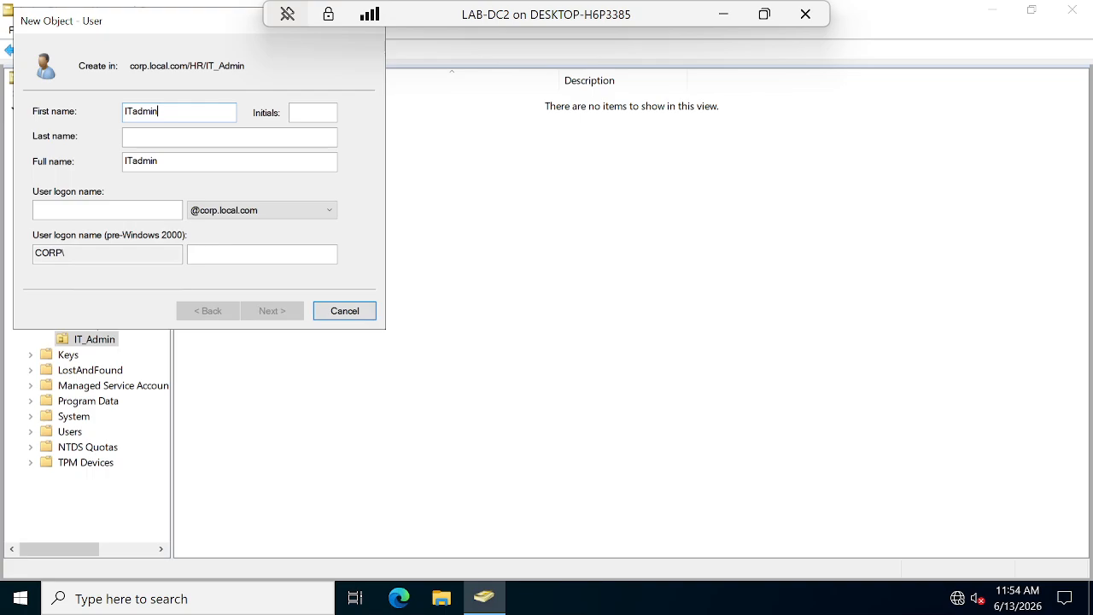
click(77, 210)
text(ITadmin1)
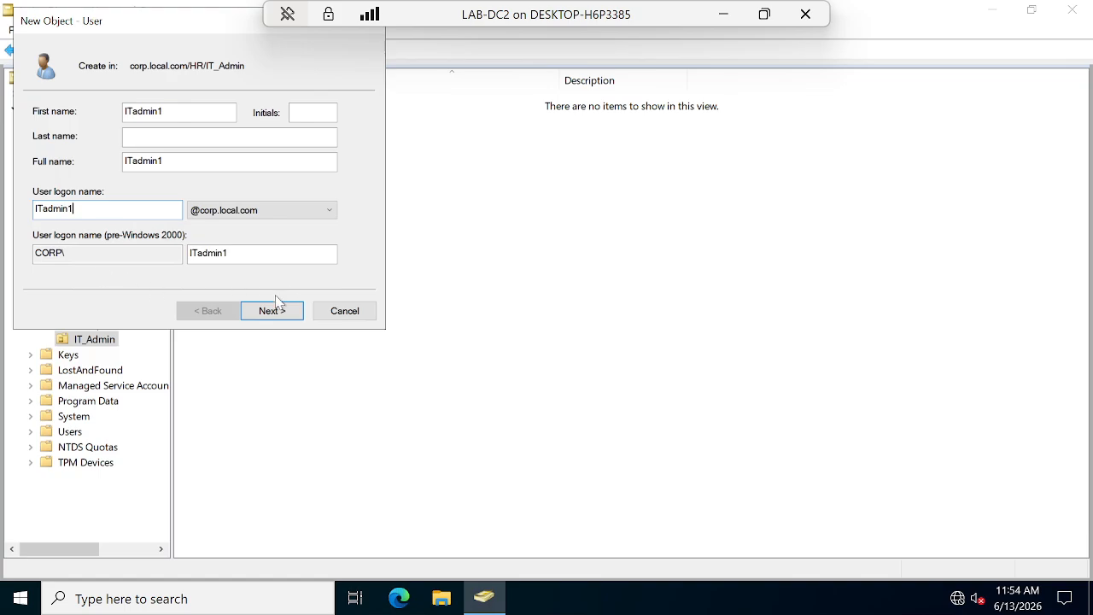
Give ITadmin1 a password that never expires and the user cannot change, then finish.
click(273, 307)
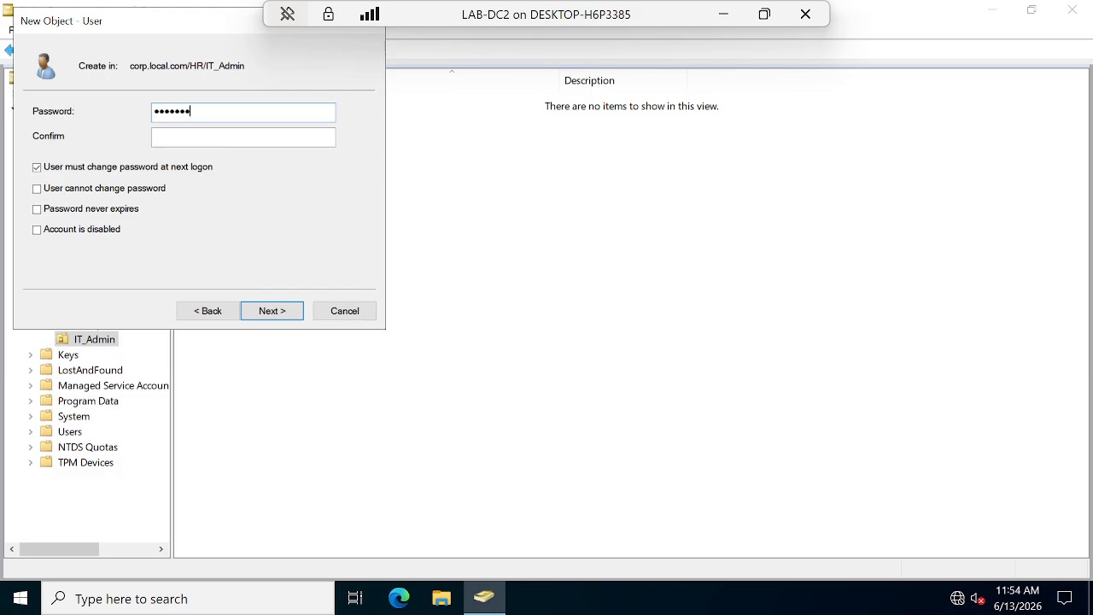
click(155, 136)
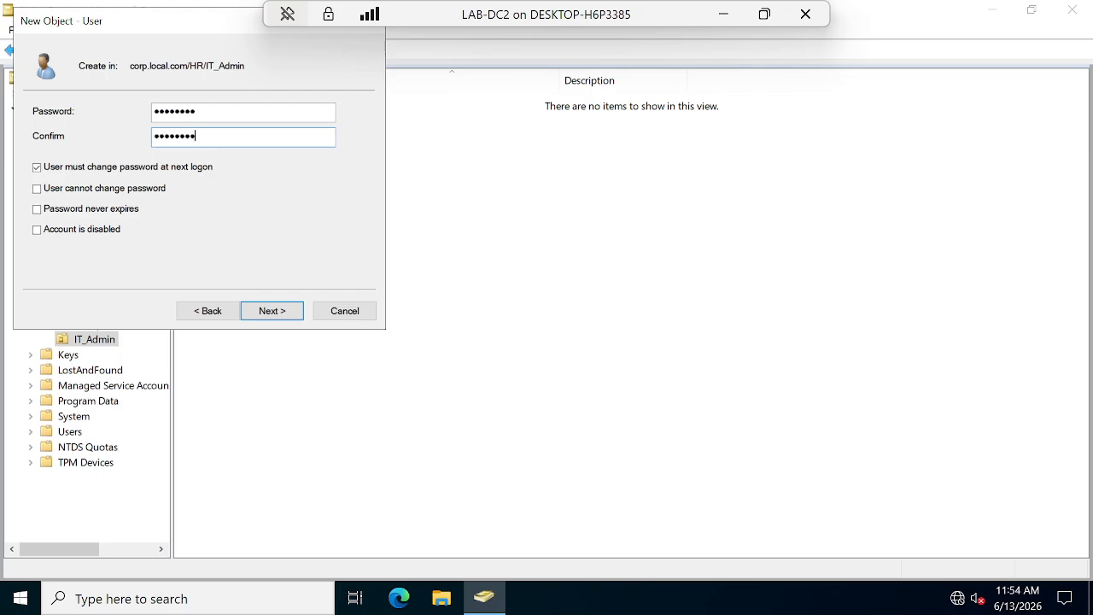
click(37, 166)
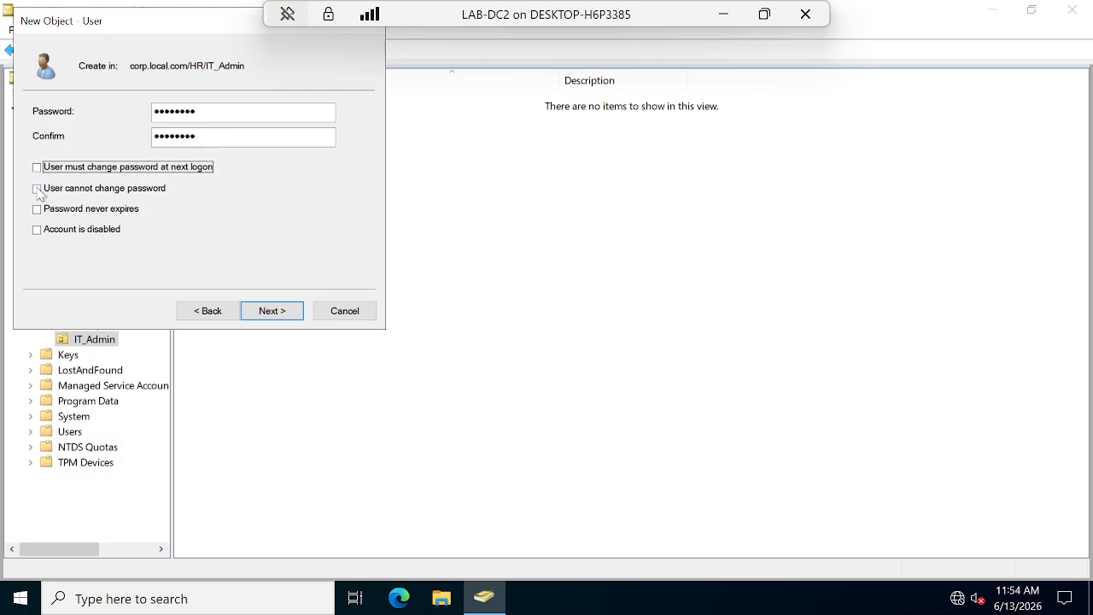
click(37, 188)
click(37, 209)
click(290, 312)
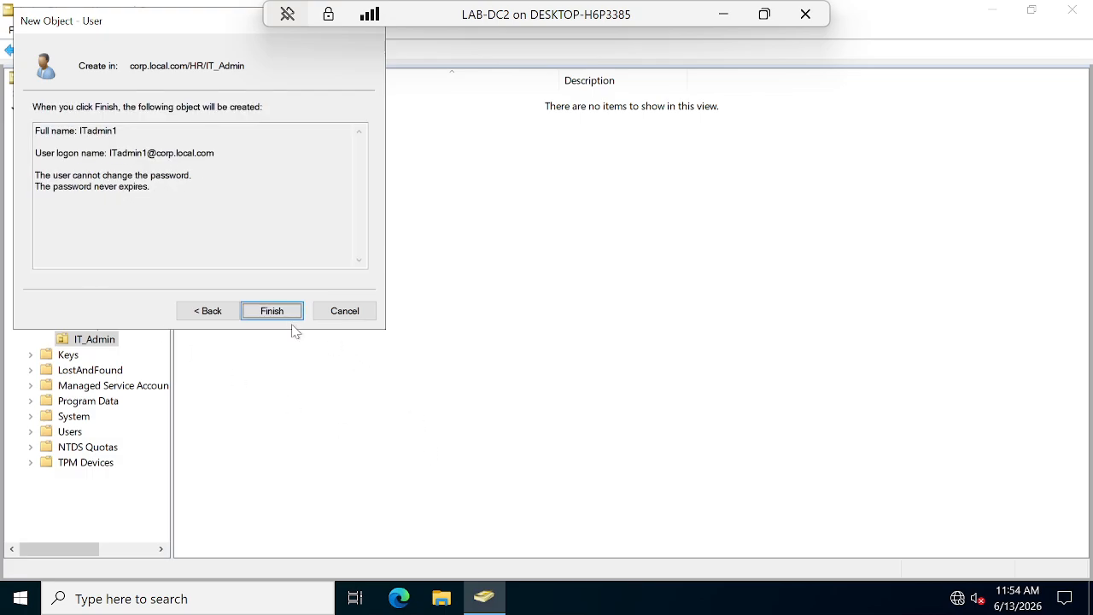
click(287, 310)
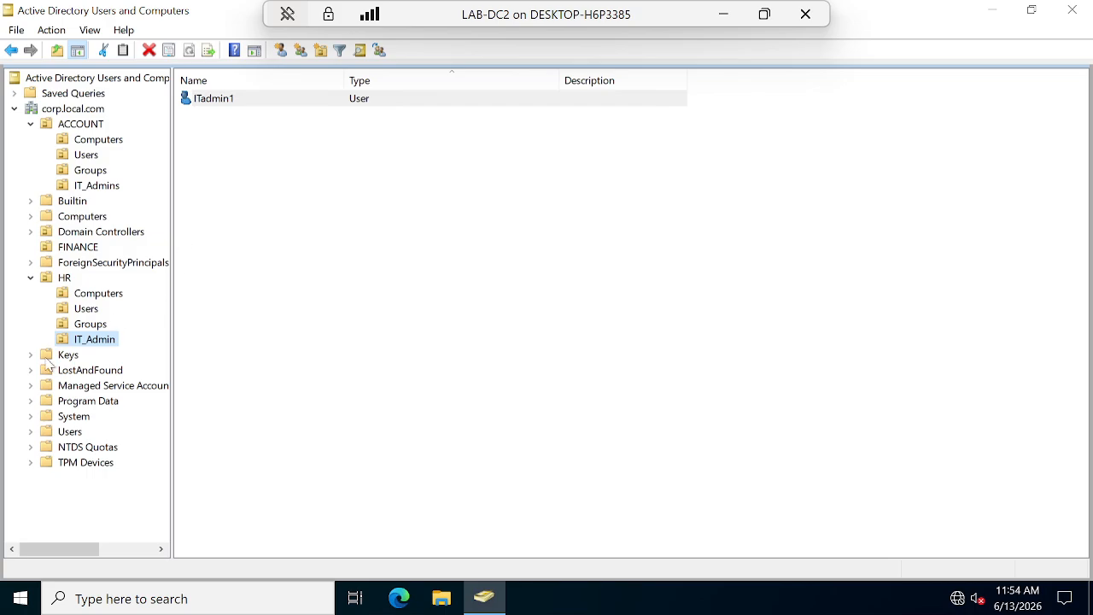
click(96, 189)
Begin a new user in ACCOUNT's IT_Admins, cancel it, and check HR's IT_Admin users.
right_click(105, 188)
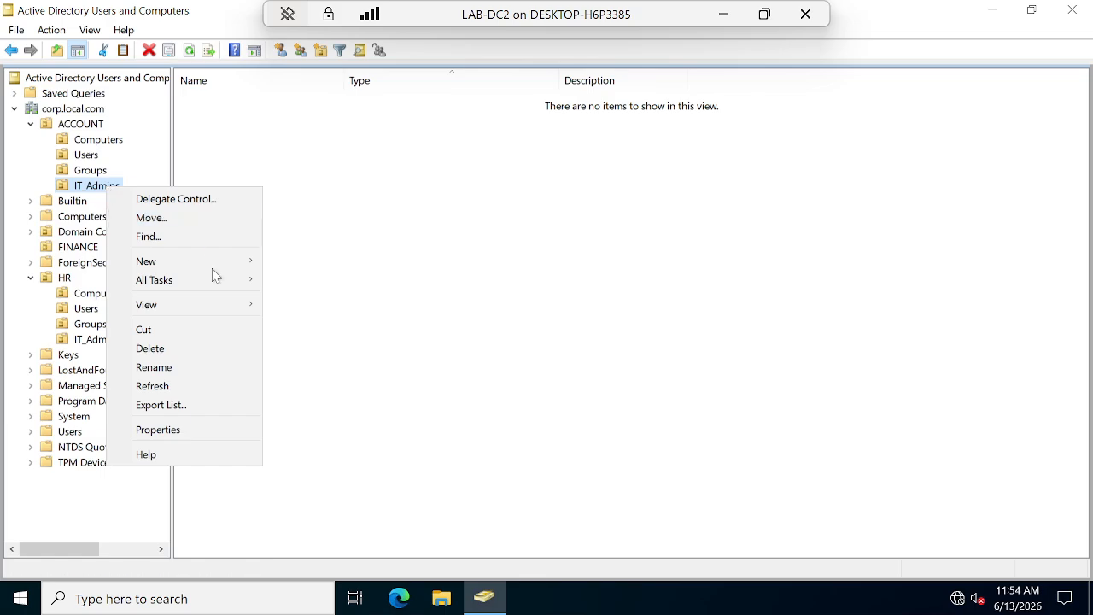
mouse_move(189, 258)
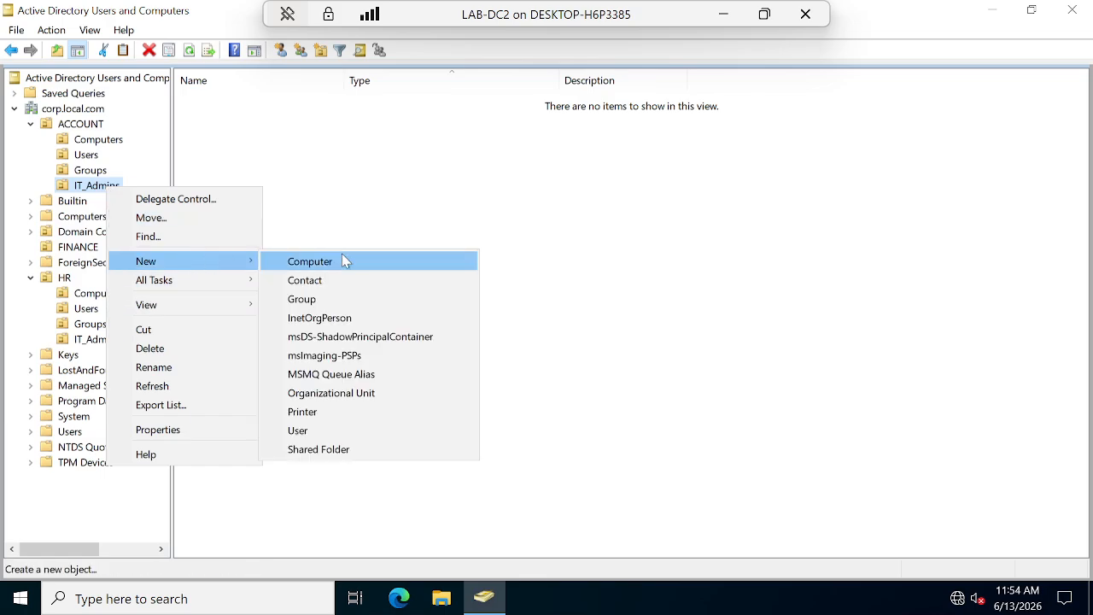
click(299, 431)
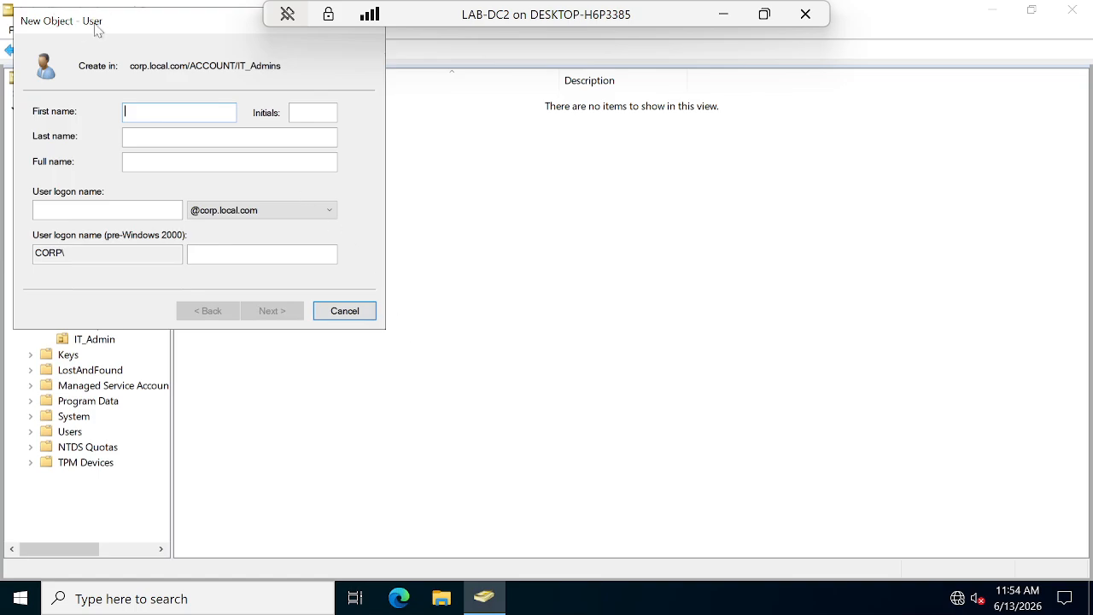
drag(121, 21, 594, 130)
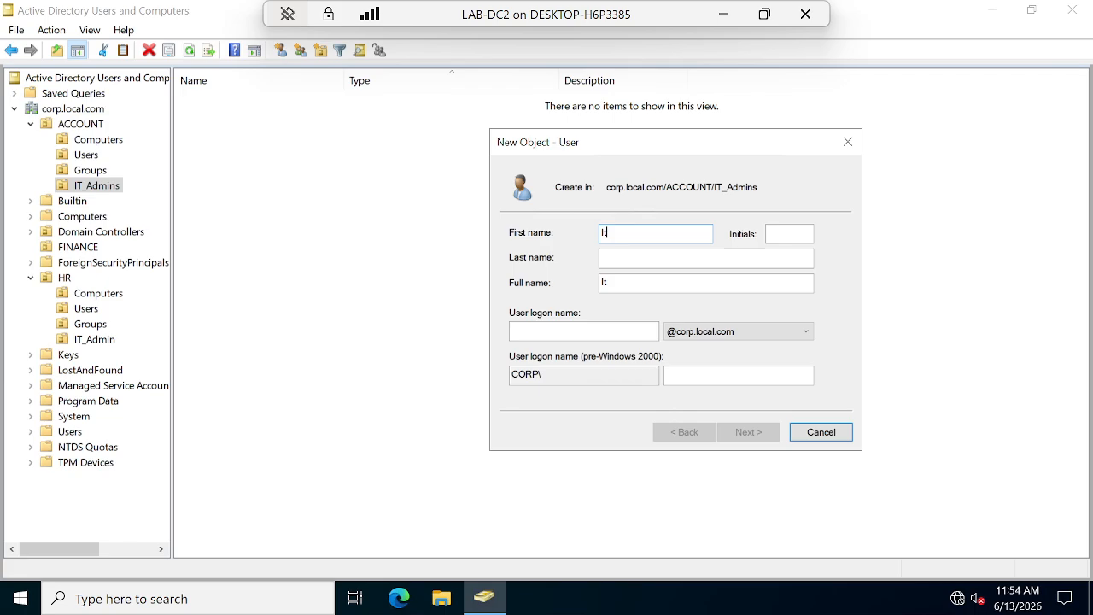
click(805, 433)
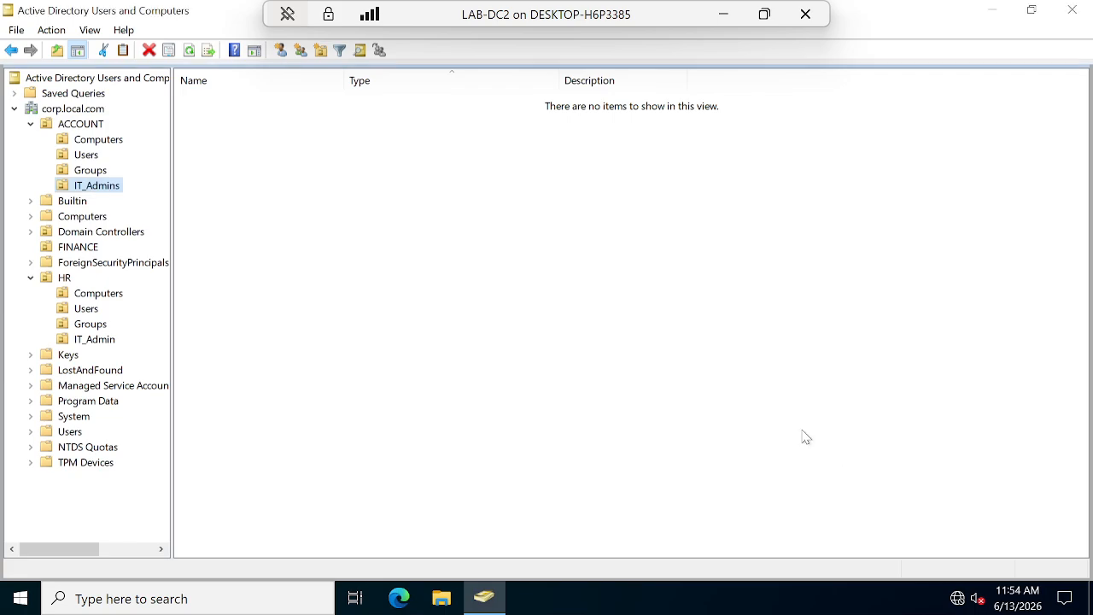
click(100, 342)
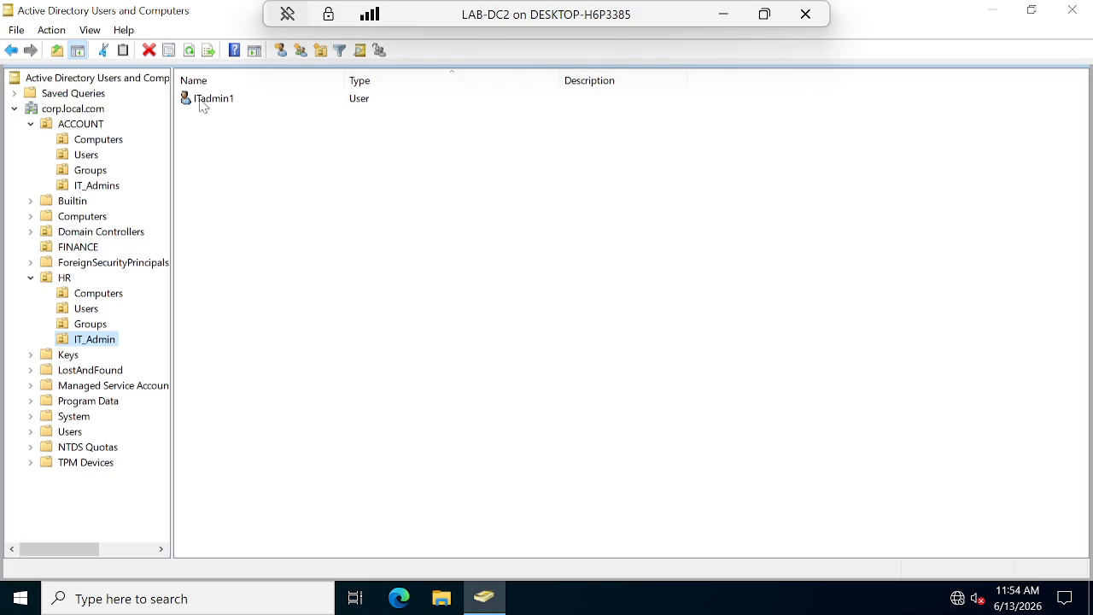
Add user Itadmin1 with logon ITadmin1 to ACCOUNT's IT_Admins, which is refused as already in use.
click(97, 188)
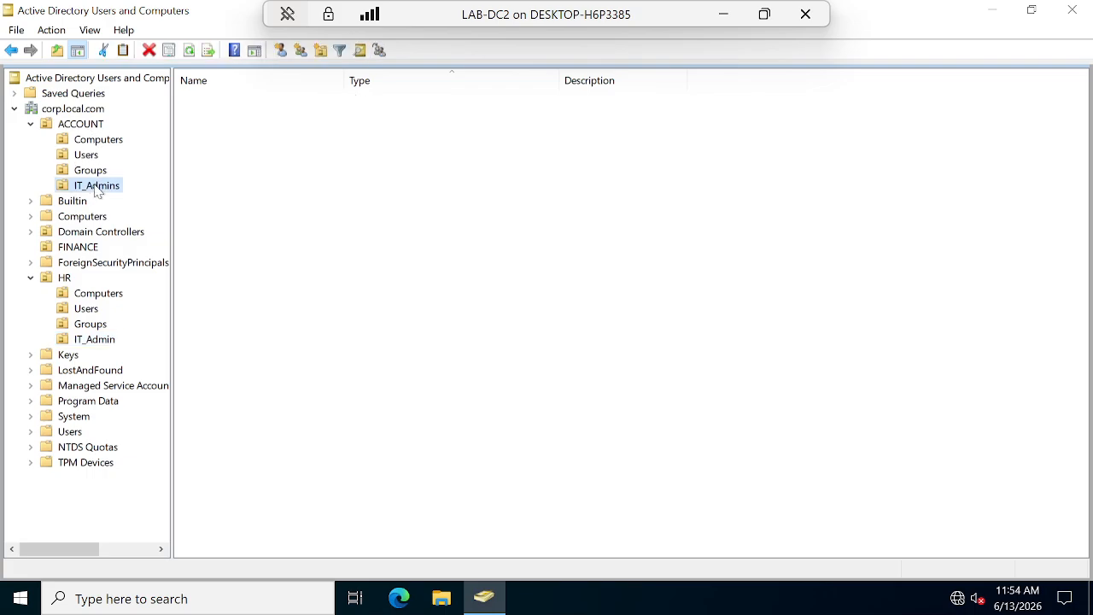
right_click(99, 187)
mouse_move(202, 264)
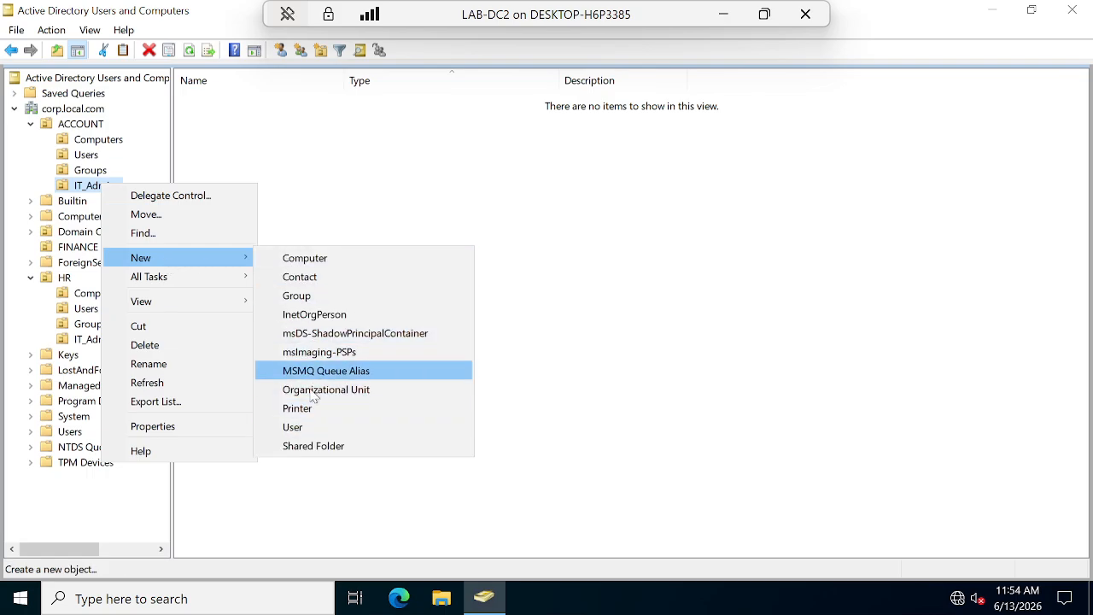
click(294, 427)
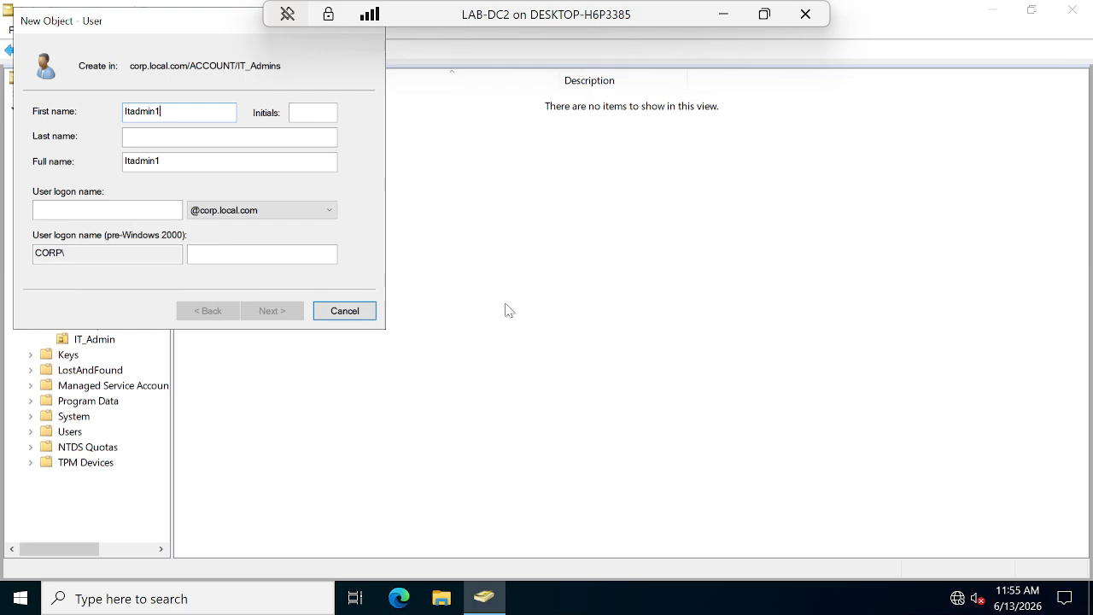
click(51, 209)
text(ITadmin1)
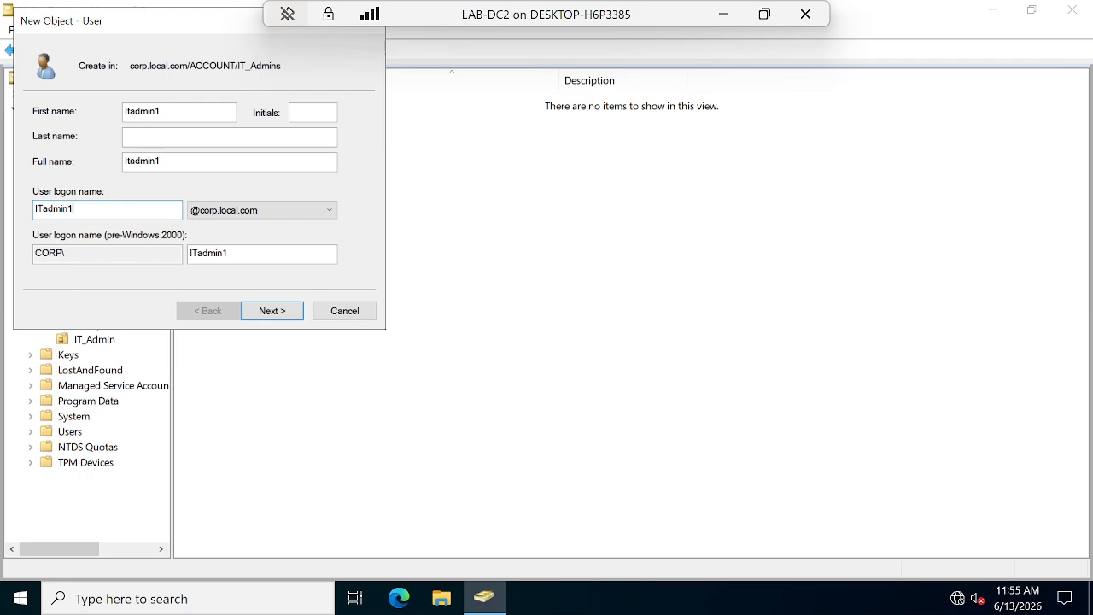
click(282, 313)
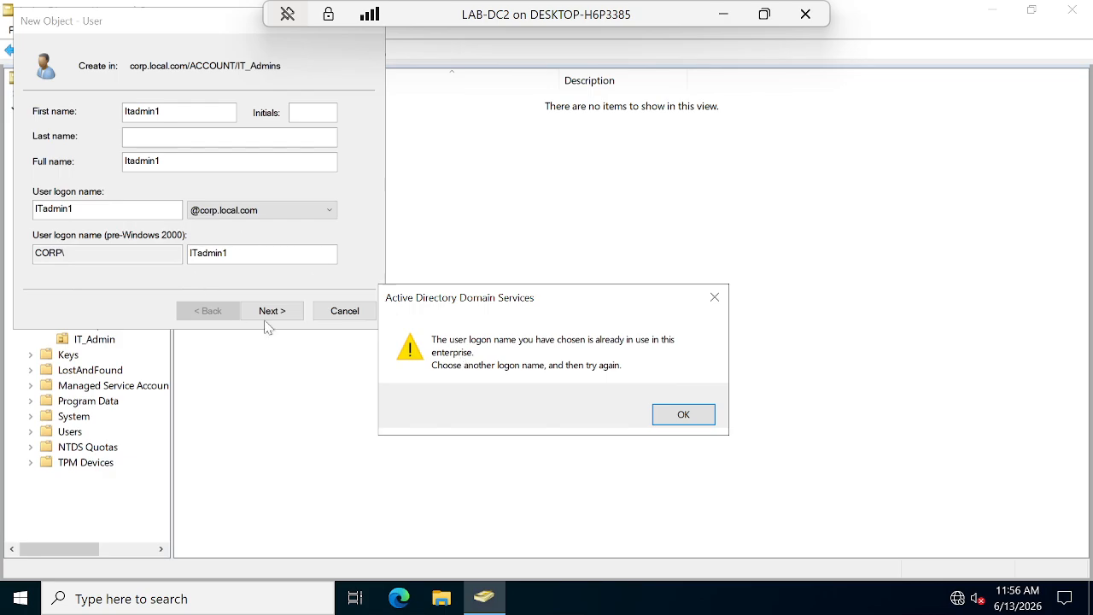
Dismiss the warning and prefix the first name and logon name with AC, making ACITadmin1.
click(698, 418)
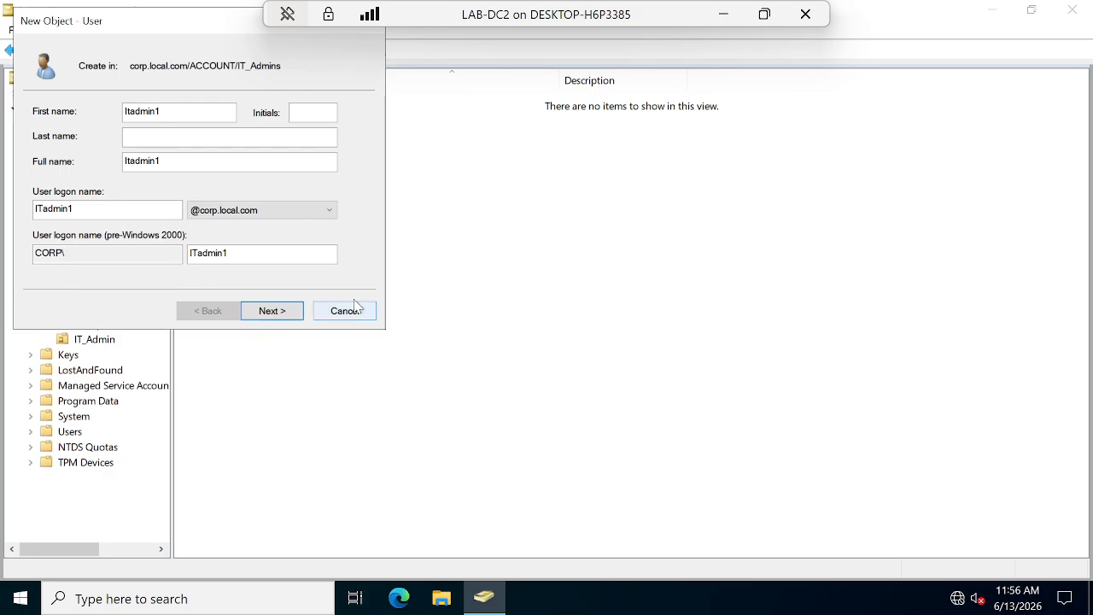
click(126, 111)
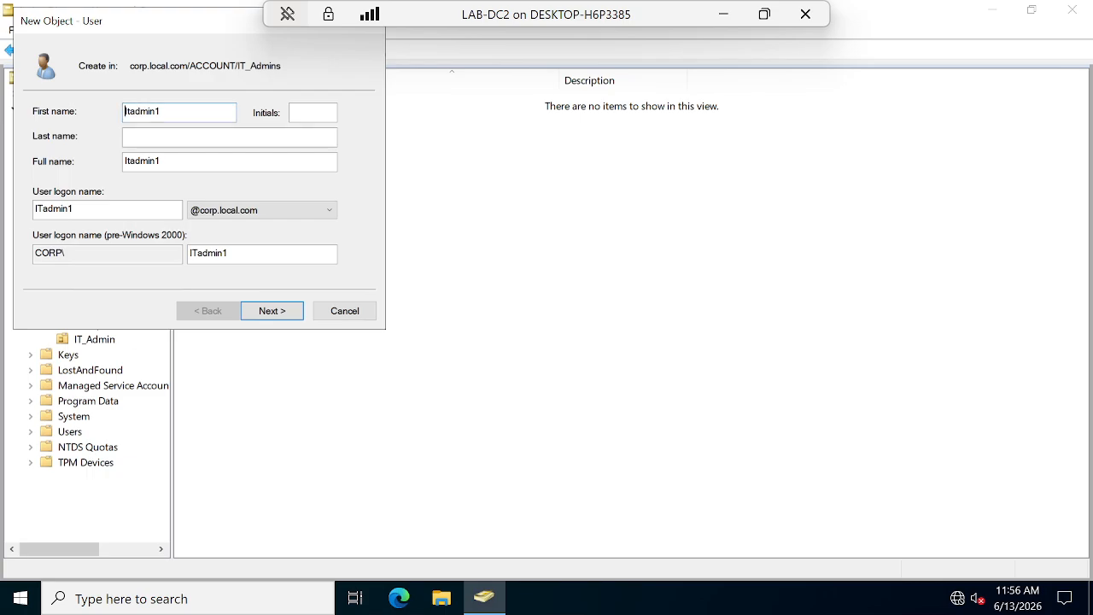
text(AC)
click(35, 208)
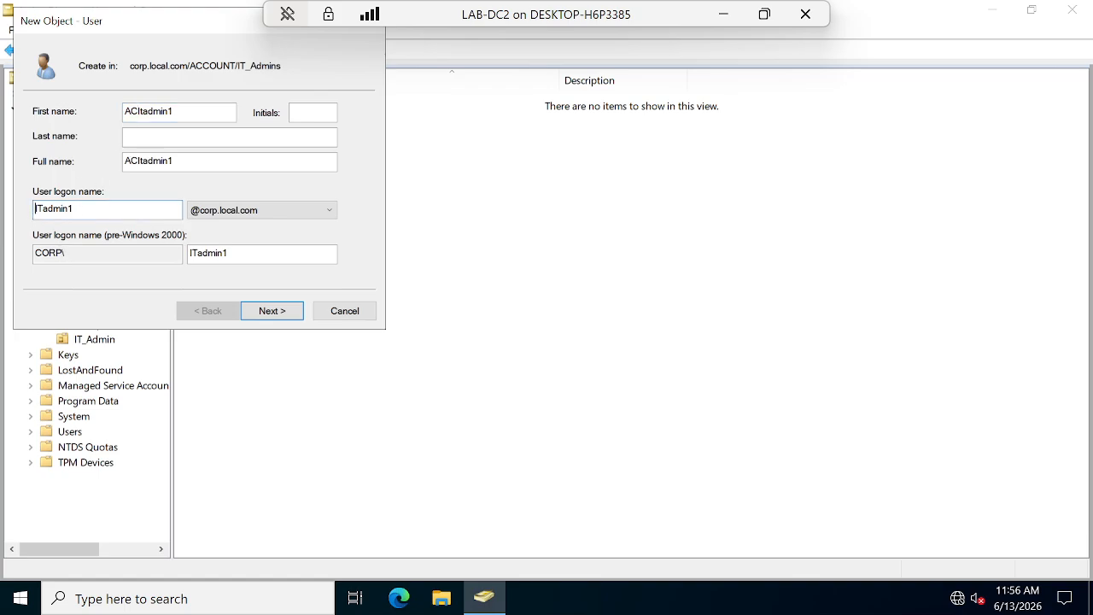
text(AC)
click(273, 313)
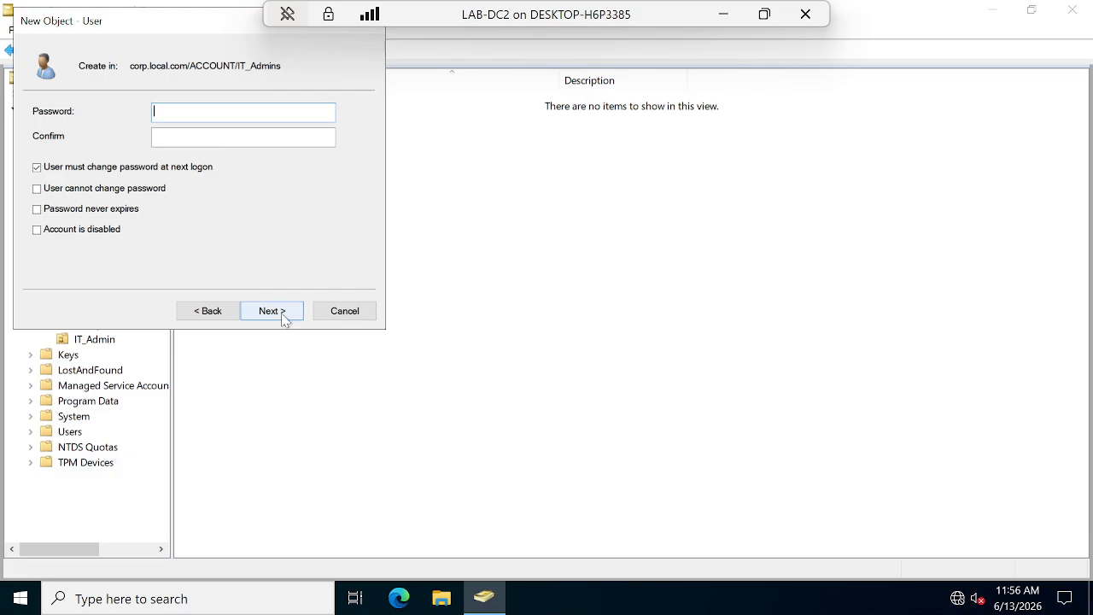
Set a password that never expires and cannot be changed by the user, and create ACITadmin1.
text(•••••••)
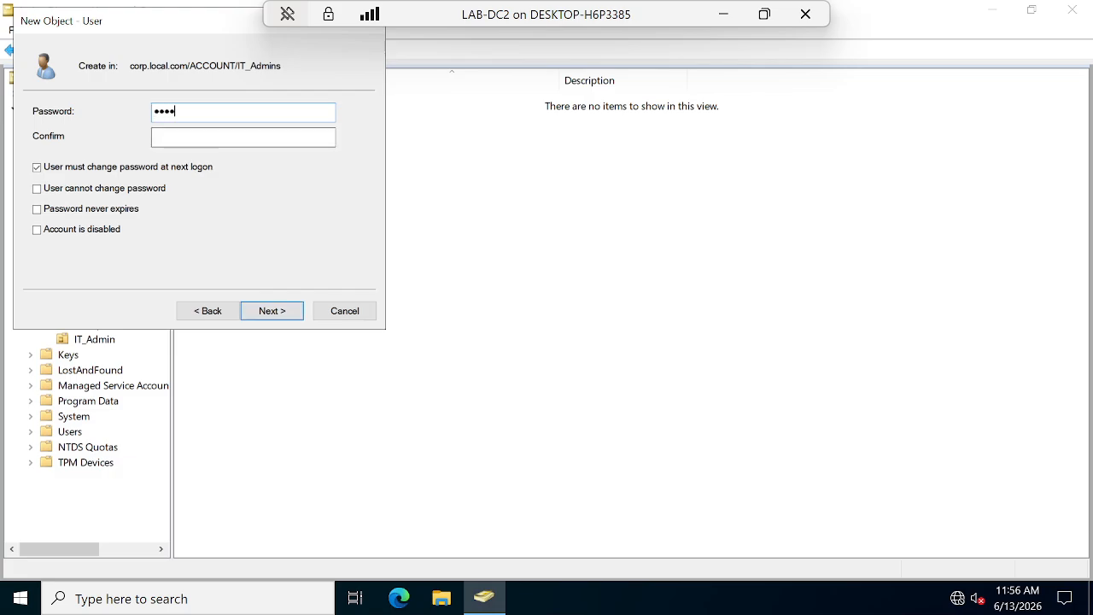
text(•)
key(Tab)
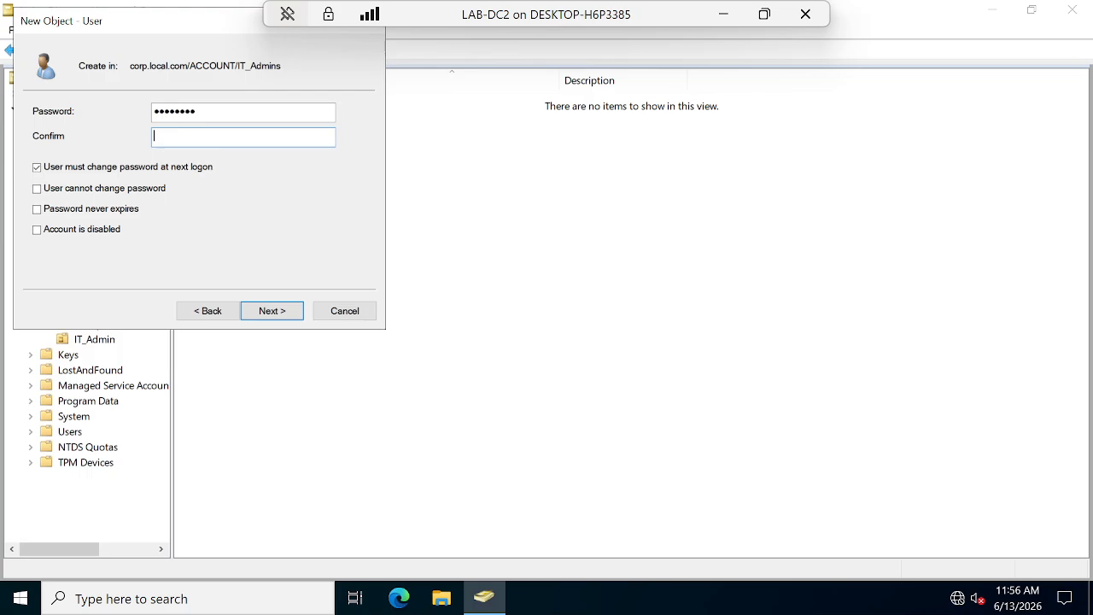
text(••••••••)
click(37, 167)
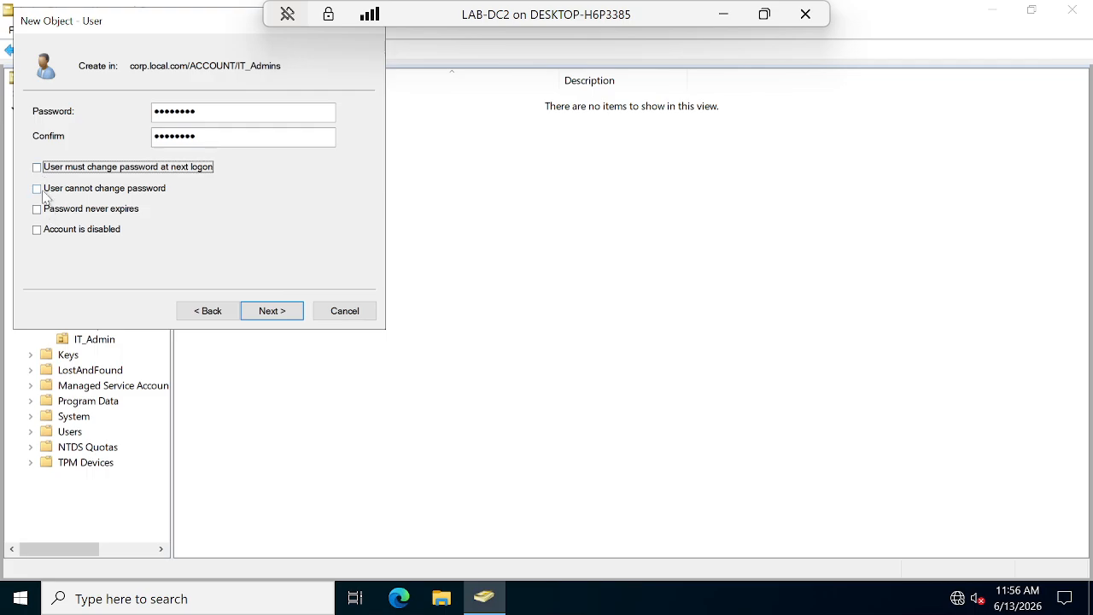
click(39, 188)
click(38, 209)
click(288, 314)
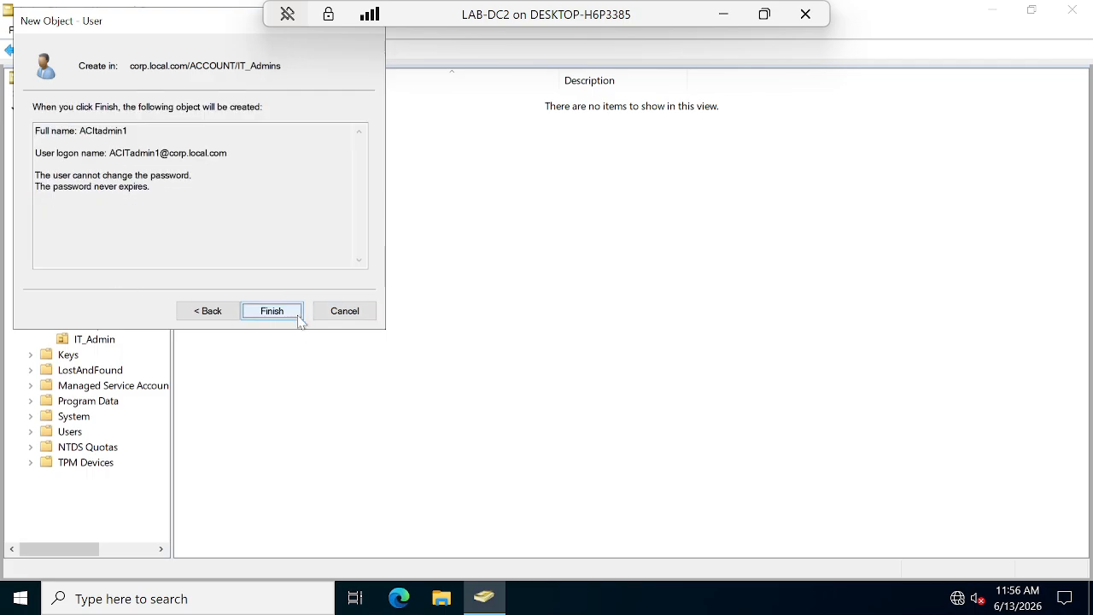
click(296, 316)
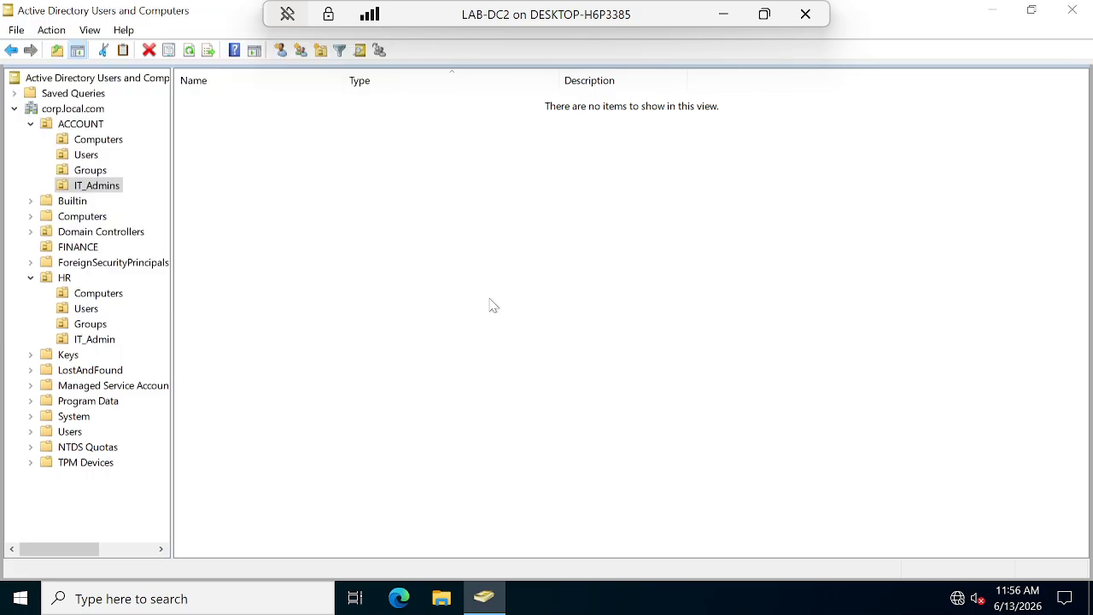
click(81, 124)
Move the first user in ACCOUNT into ACCOUNT's Users OU.
right_click(215, 166)
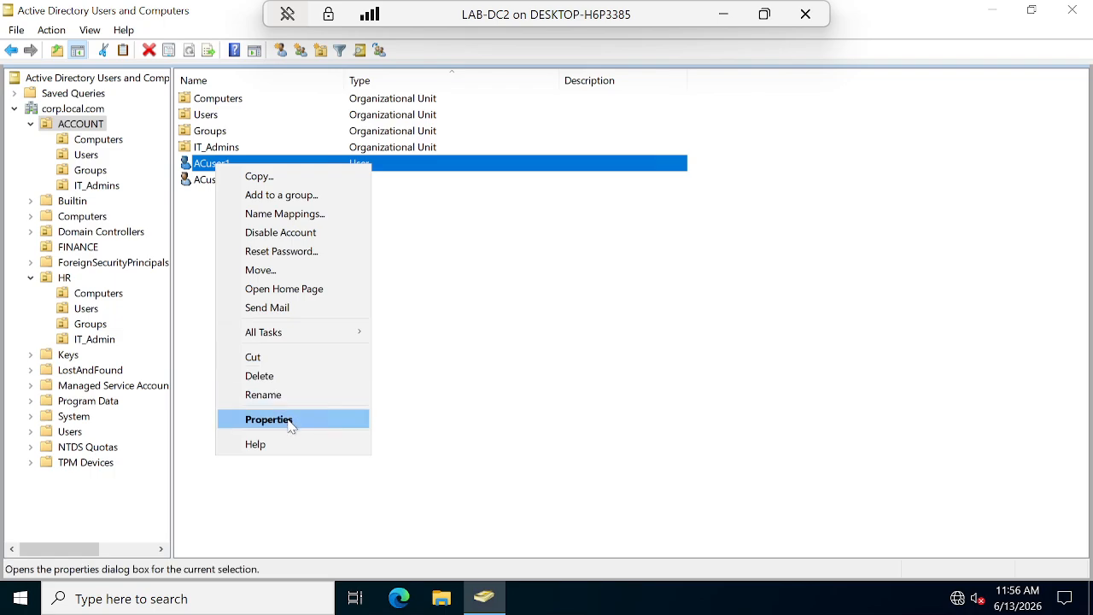
click(284, 270)
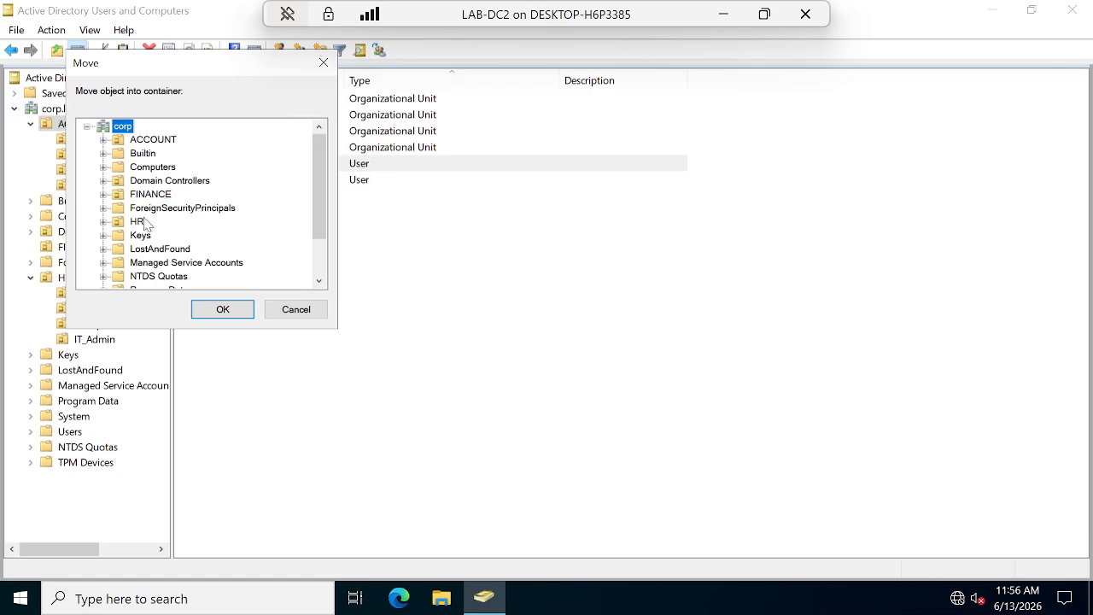
click(165, 140)
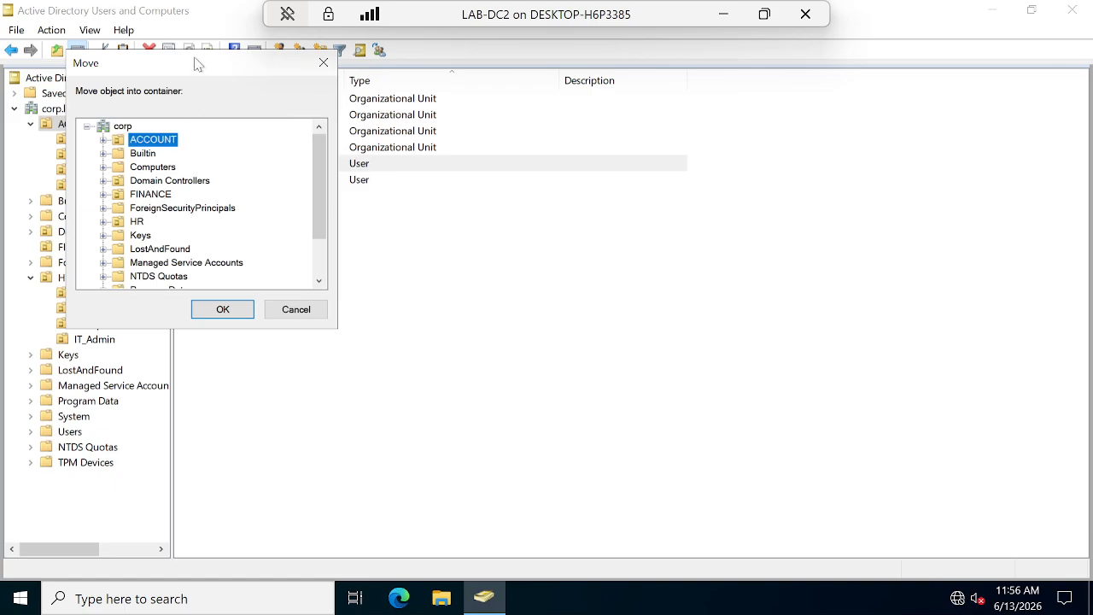
drag(196, 64, 464, 182)
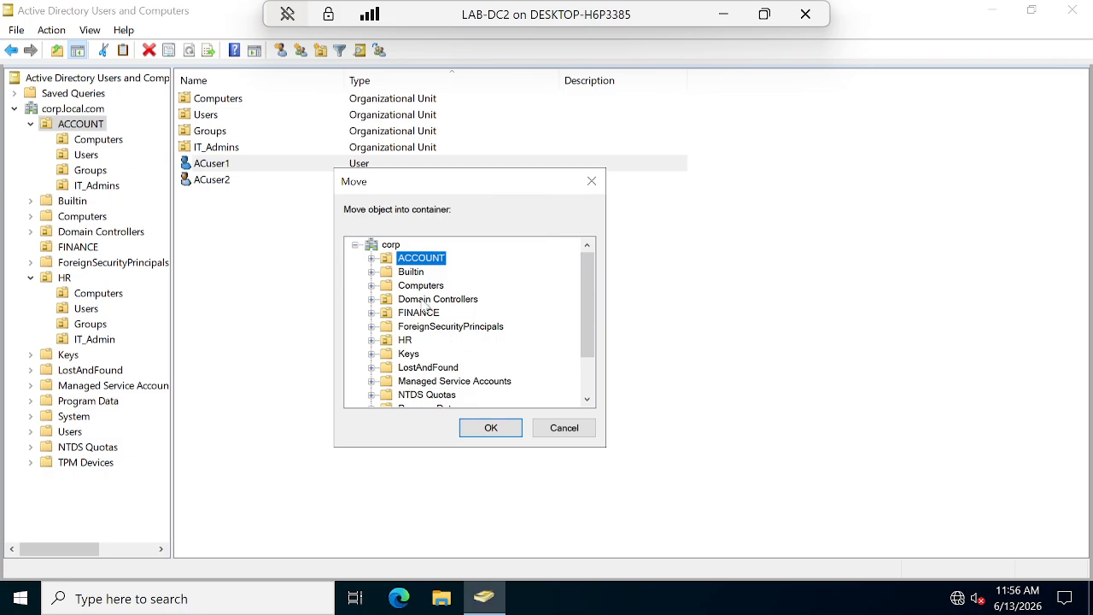
click(372, 257)
click(426, 312)
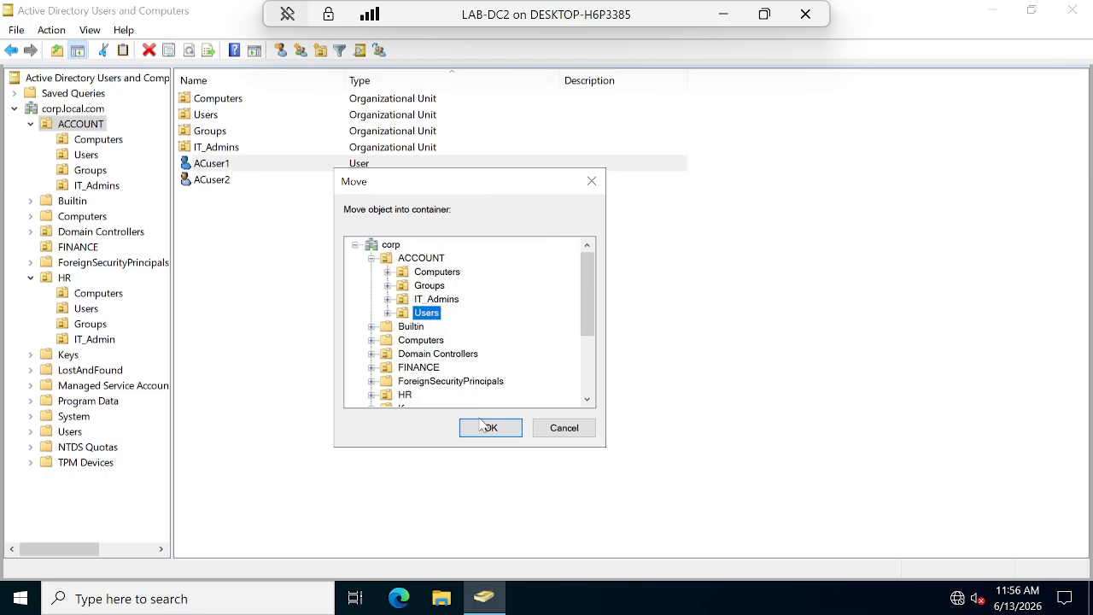
click(482, 424)
Move the remaining ACCOUNT user into ACCOUNT's Users OU as well.
click(202, 160)
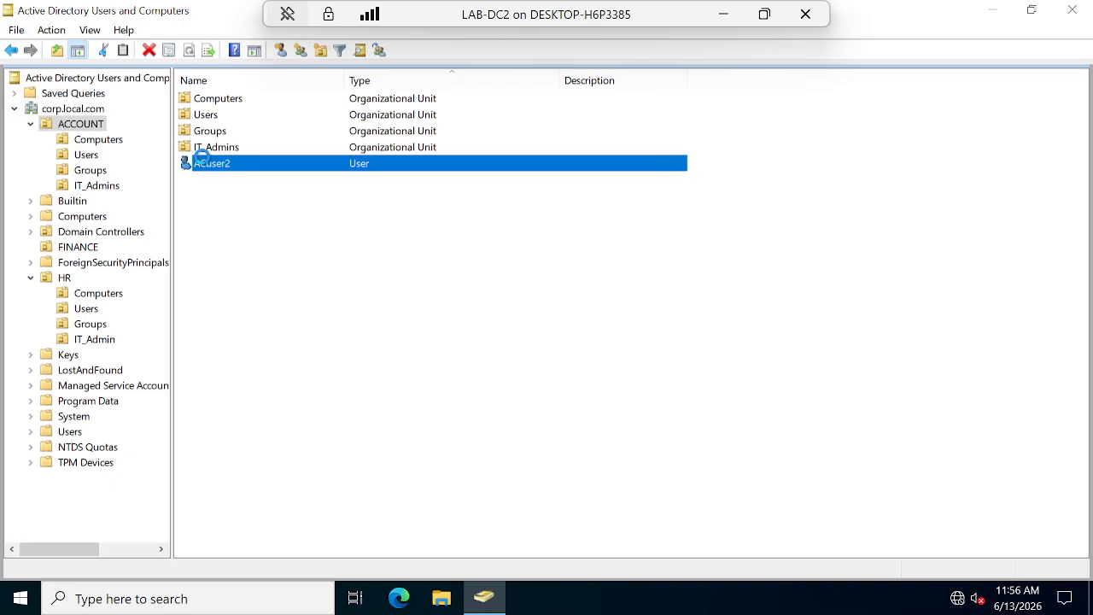
right_click(203, 161)
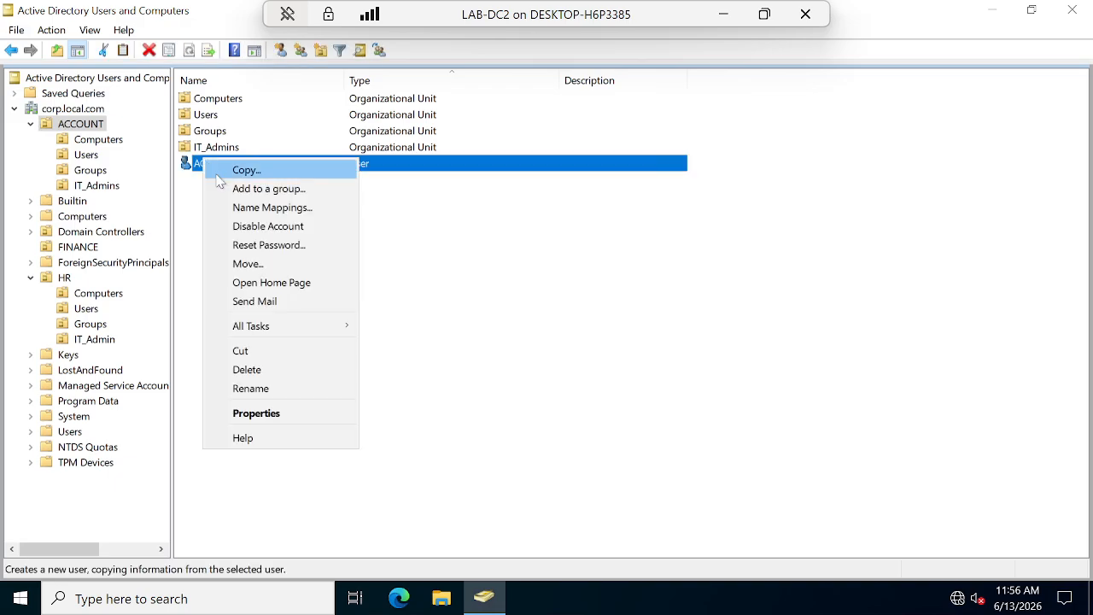
click(272, 264)
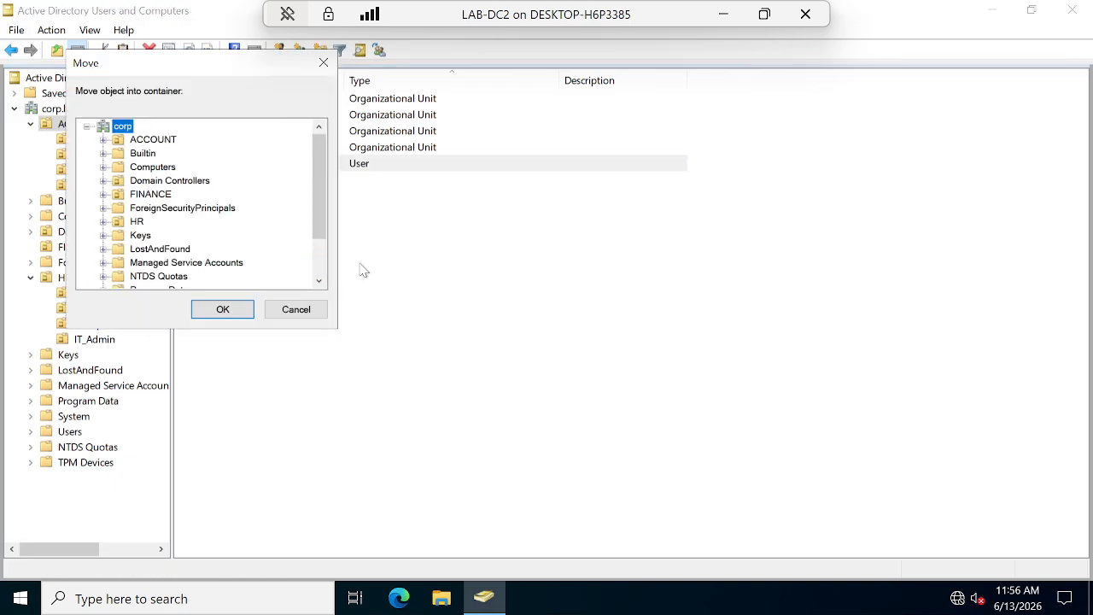
click(152, 140)
double_click(154, 141)
click(158, 195)
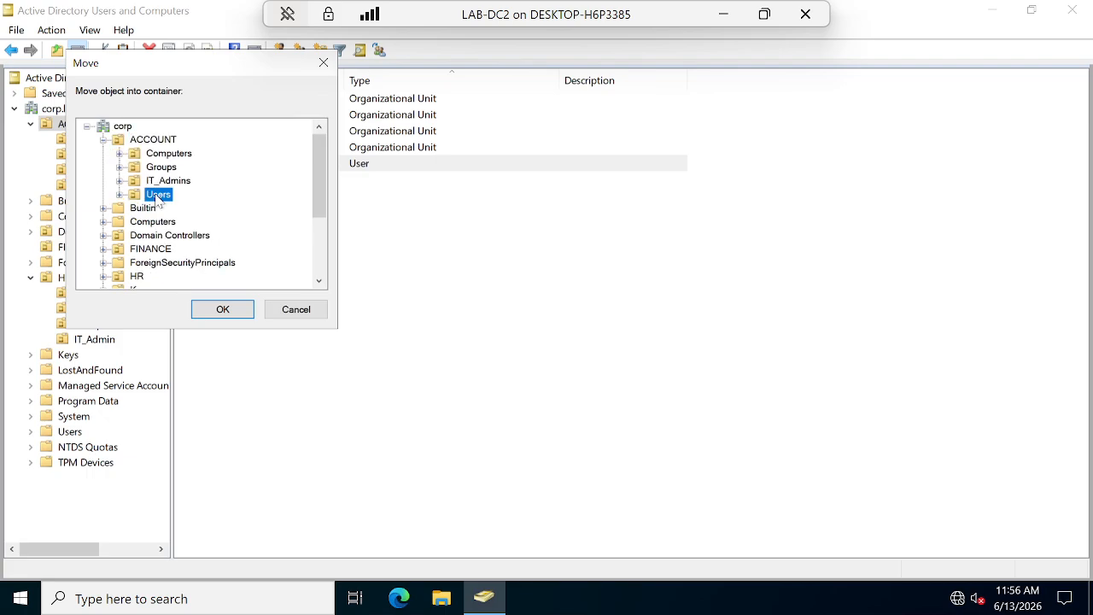
click(223, 312)
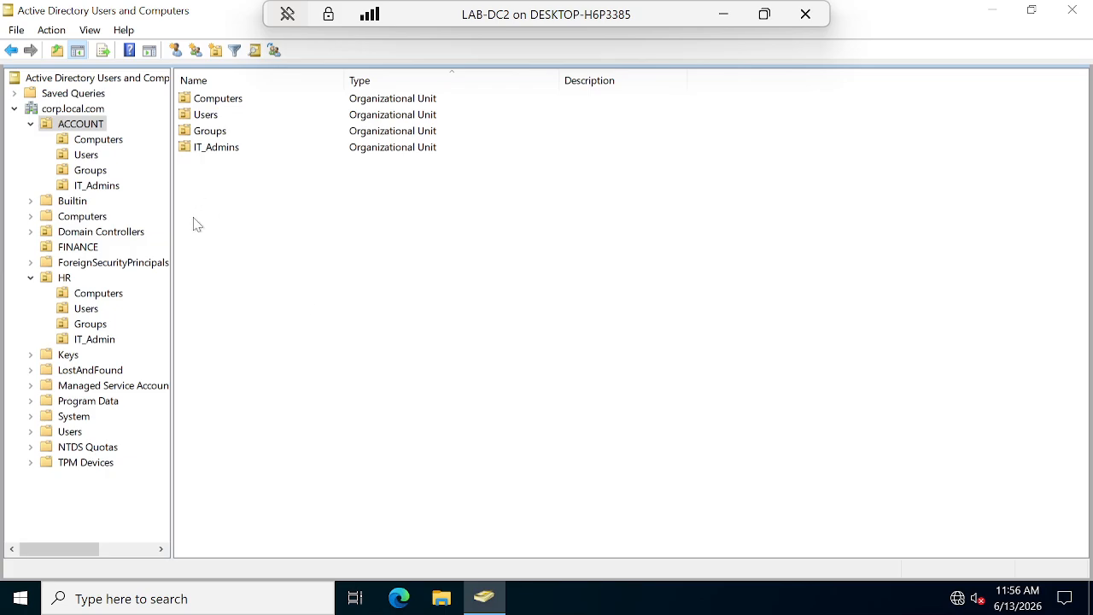
Launch Group Policy Management and select HR under corp.local.com > ACCOUNT, showing no linked GPOs.
click(446, 461)
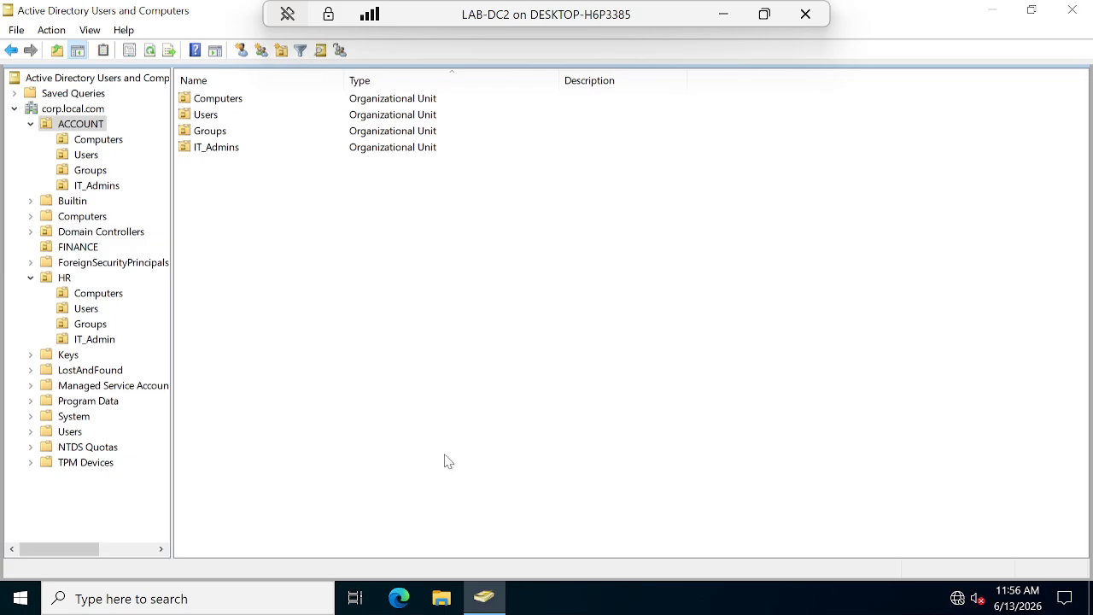
key(super+s)
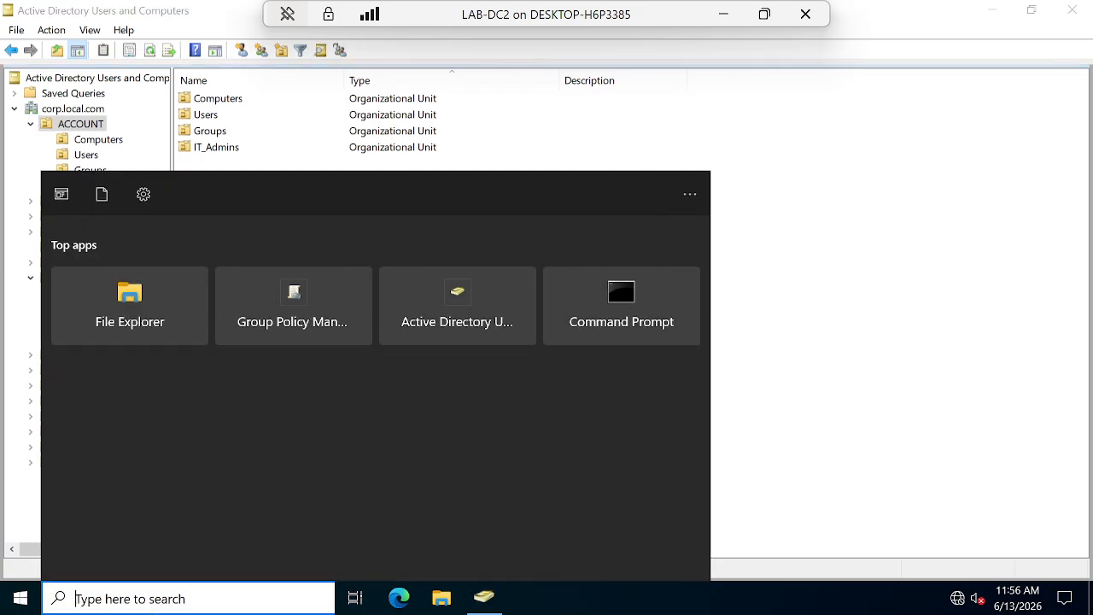
click(301, 294)
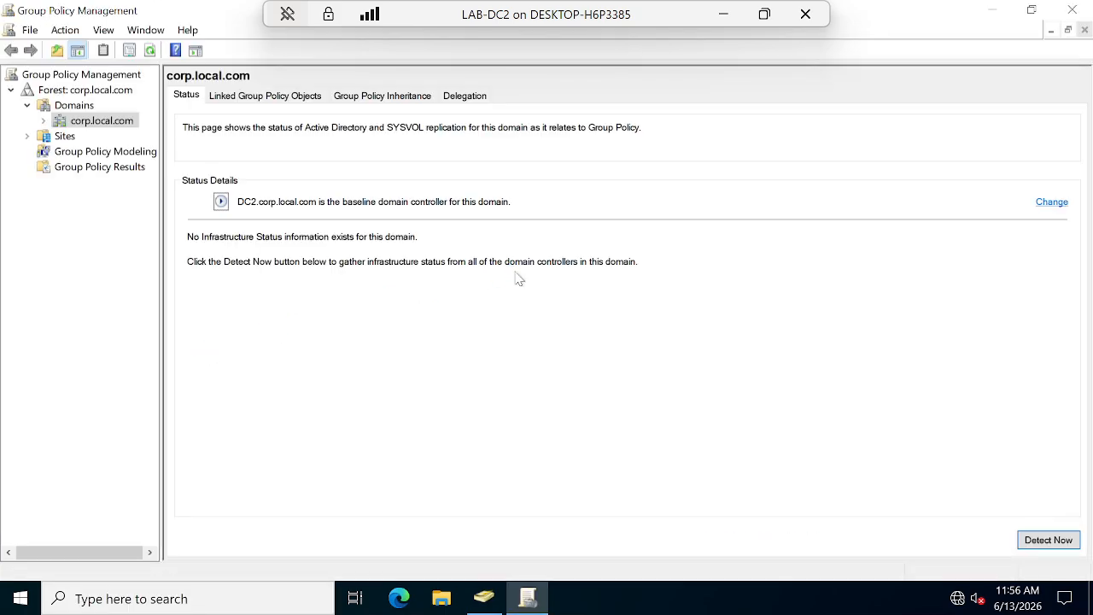
click(45, 121)
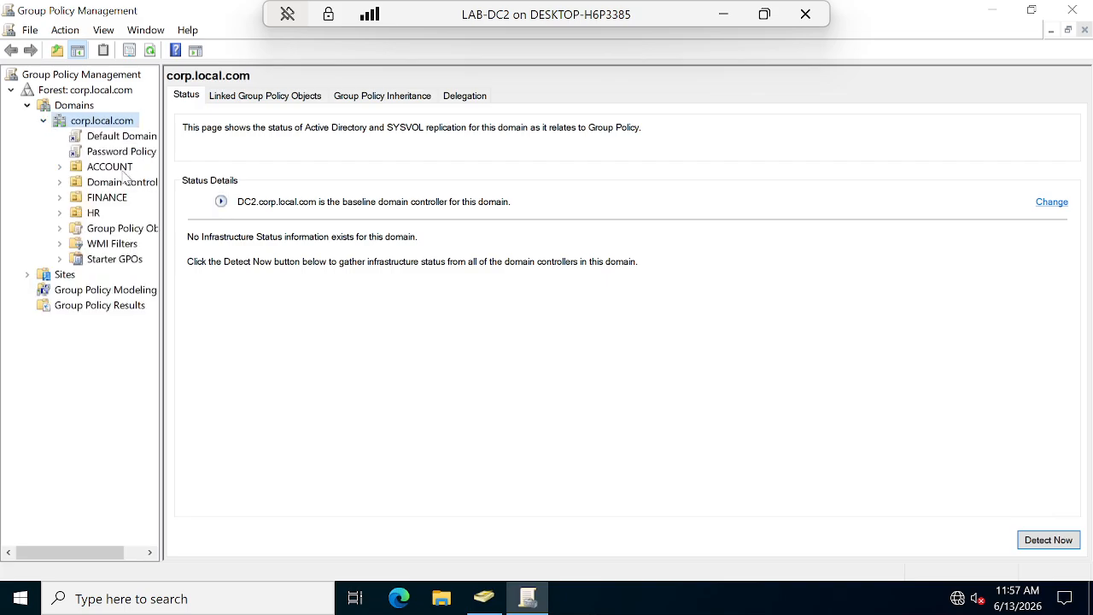
click(59, 168)
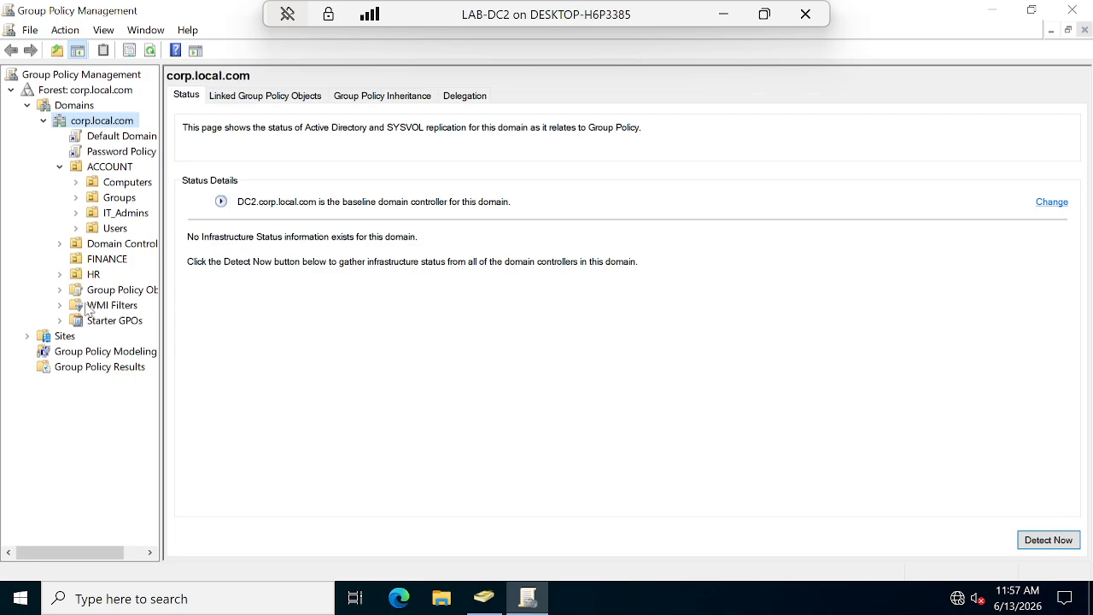
click(59, 274)
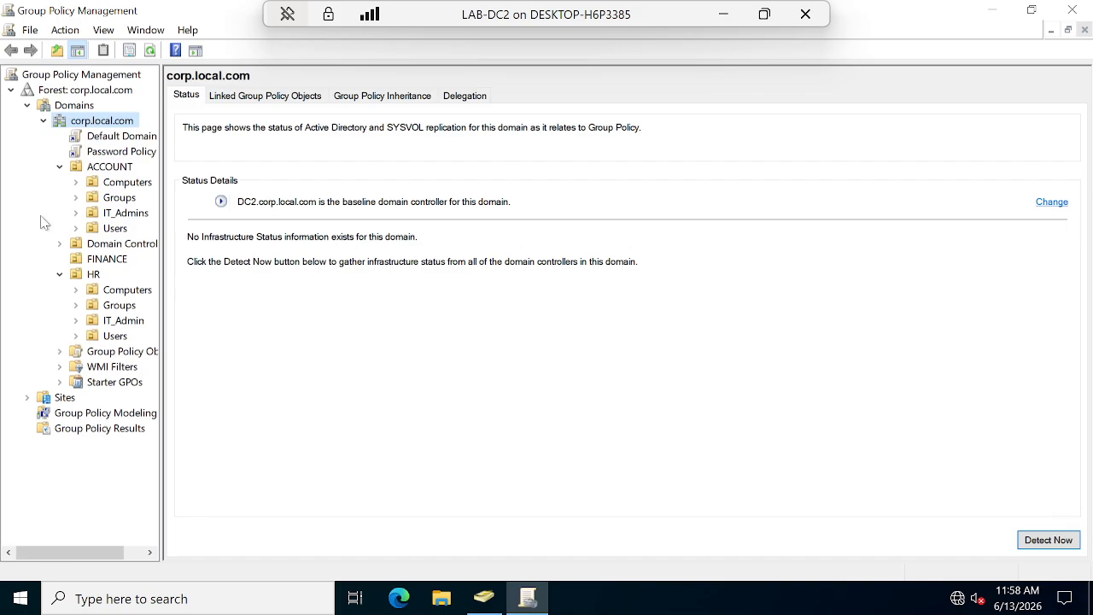
click(95, 276)
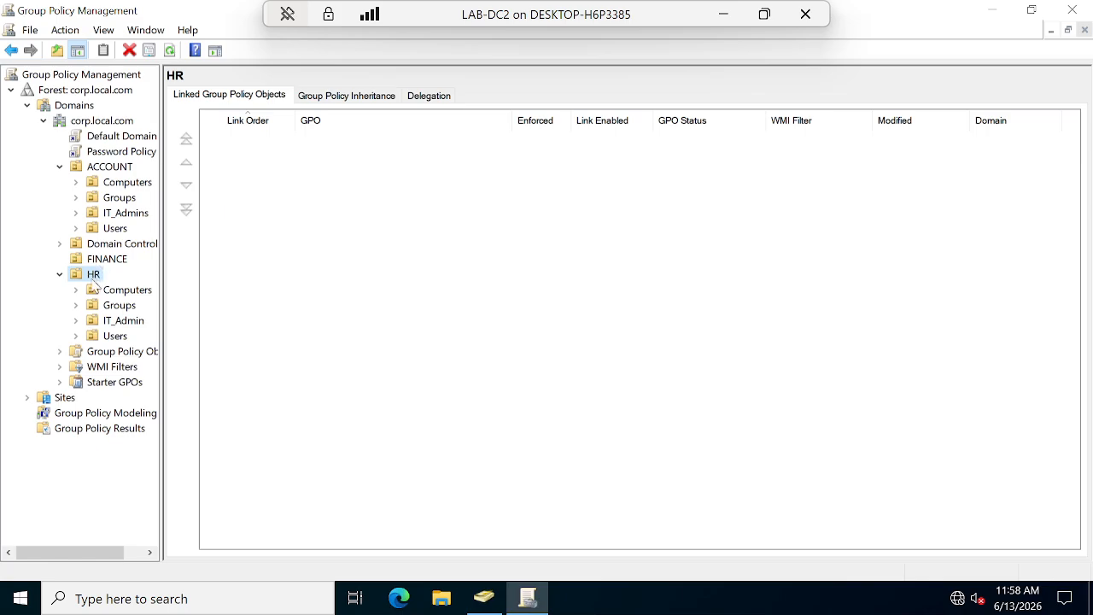
Create a GPO named Desktop_wallpaper in the domain and link it to the HR OU.
right_click(96, 276)
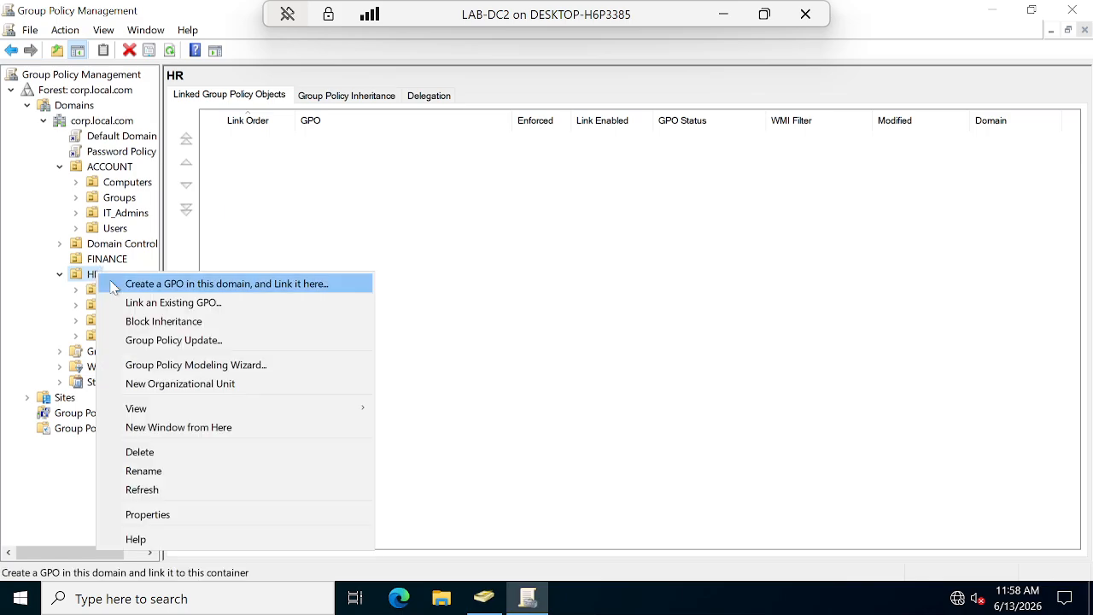
click(115, 286)
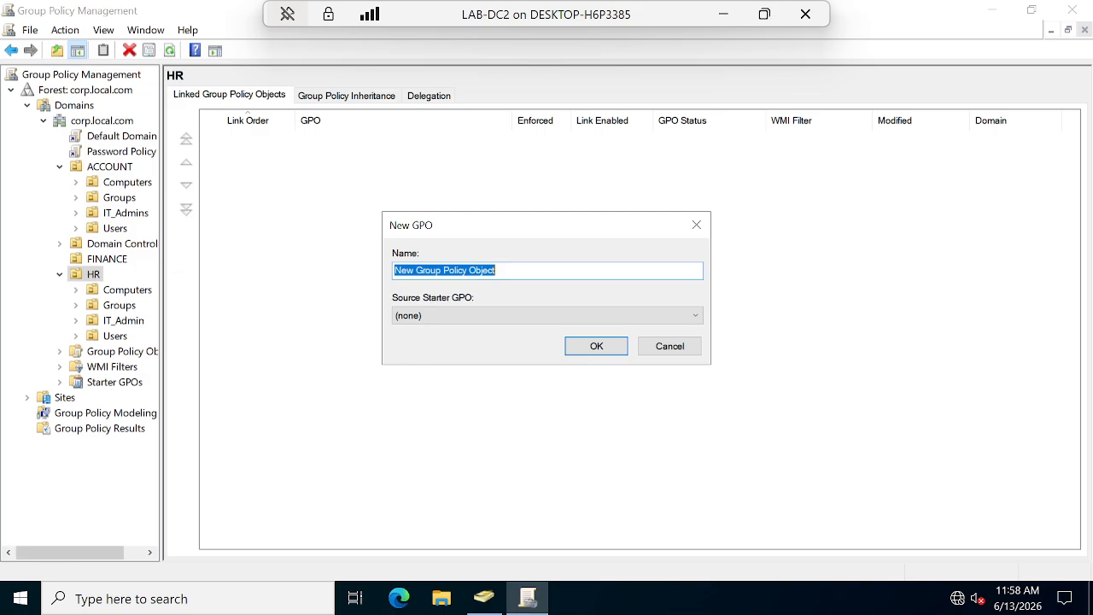
text(D)
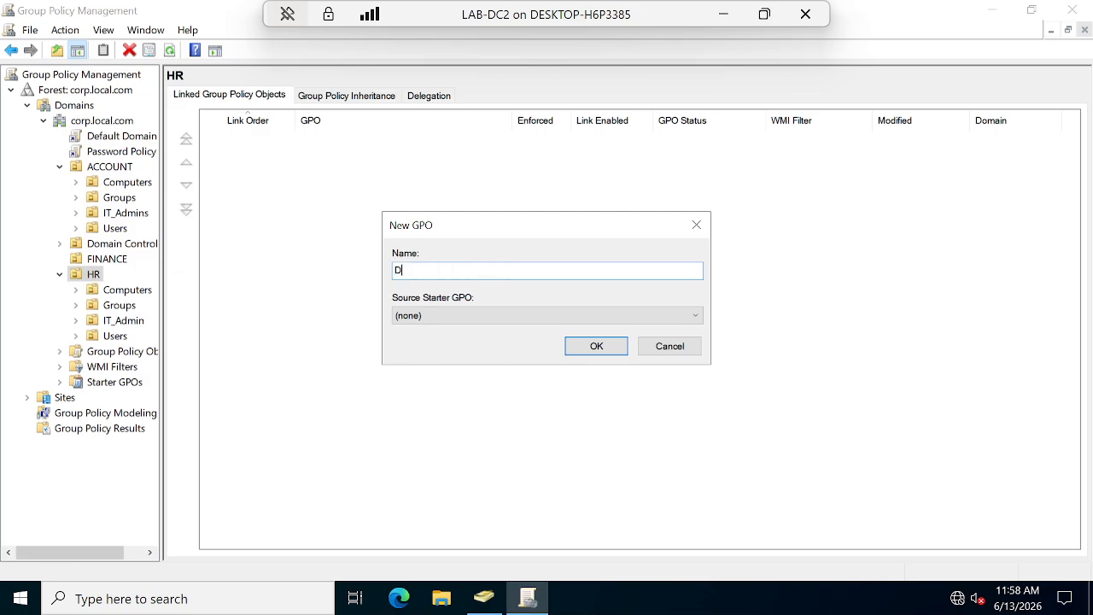
text(esktop_wallpaper)
click(566, 346)
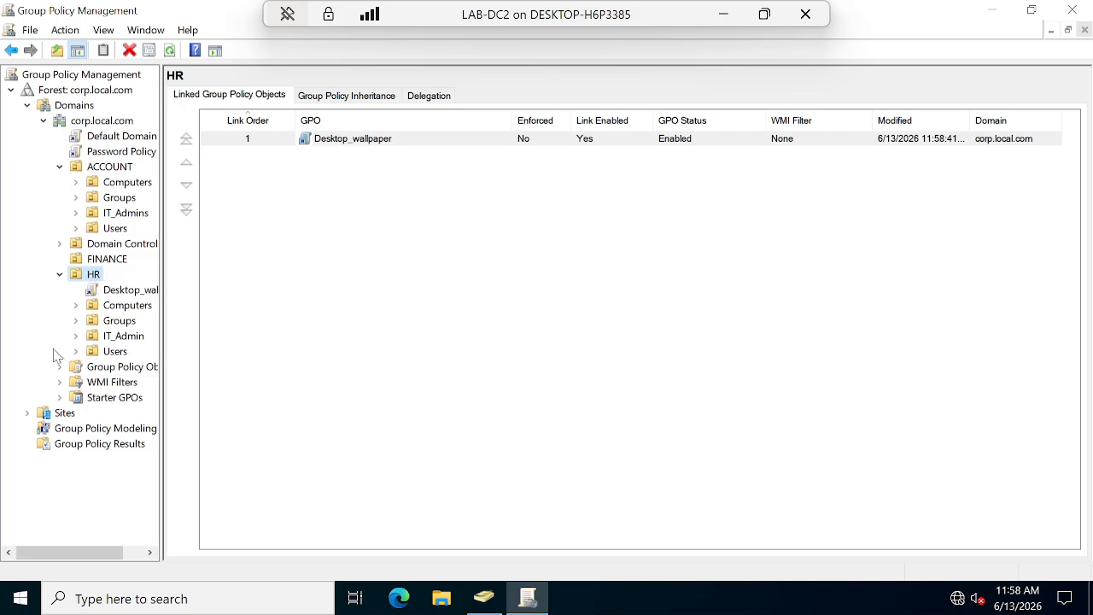
Edit Desktop_wallpaper and browse to User Administrative Templates > Desktop > Desktop Wallpaper to read its description.
right_click(117, 294)
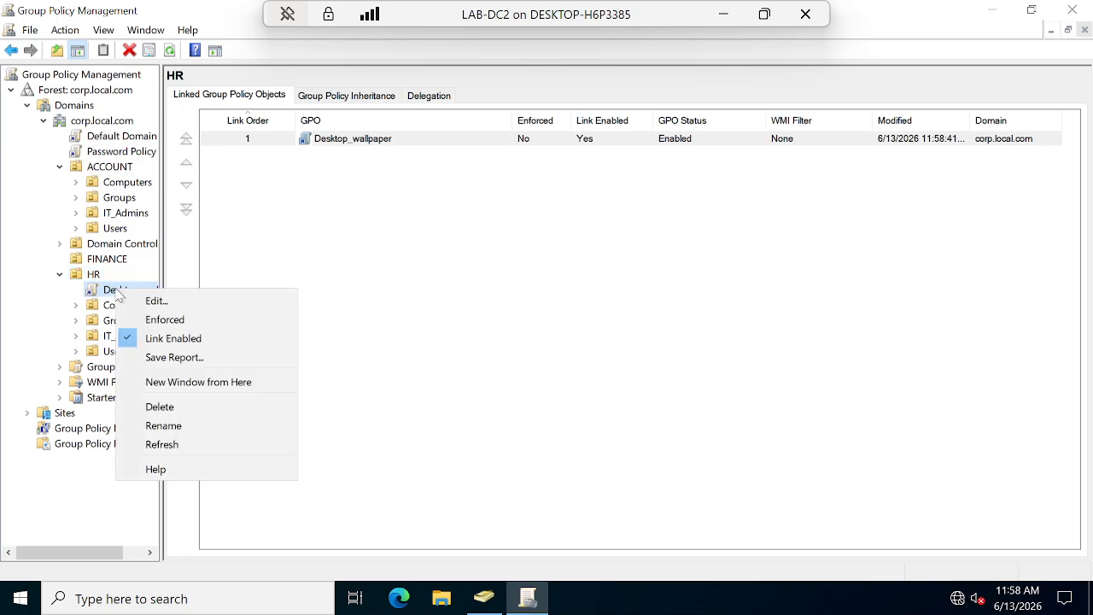
click(167, 303)
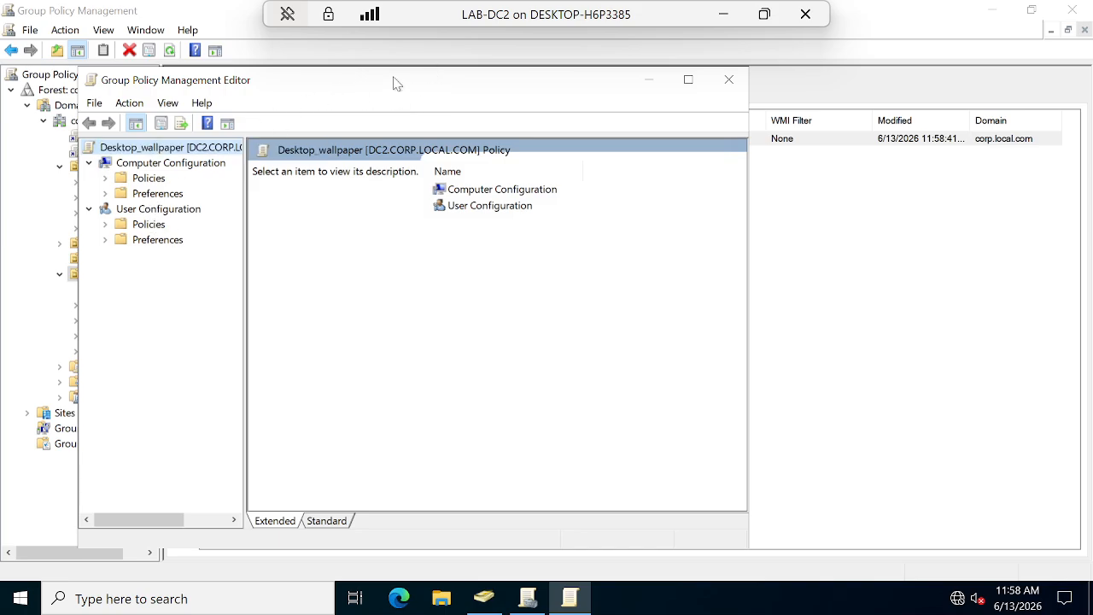
double_click(398, 82)
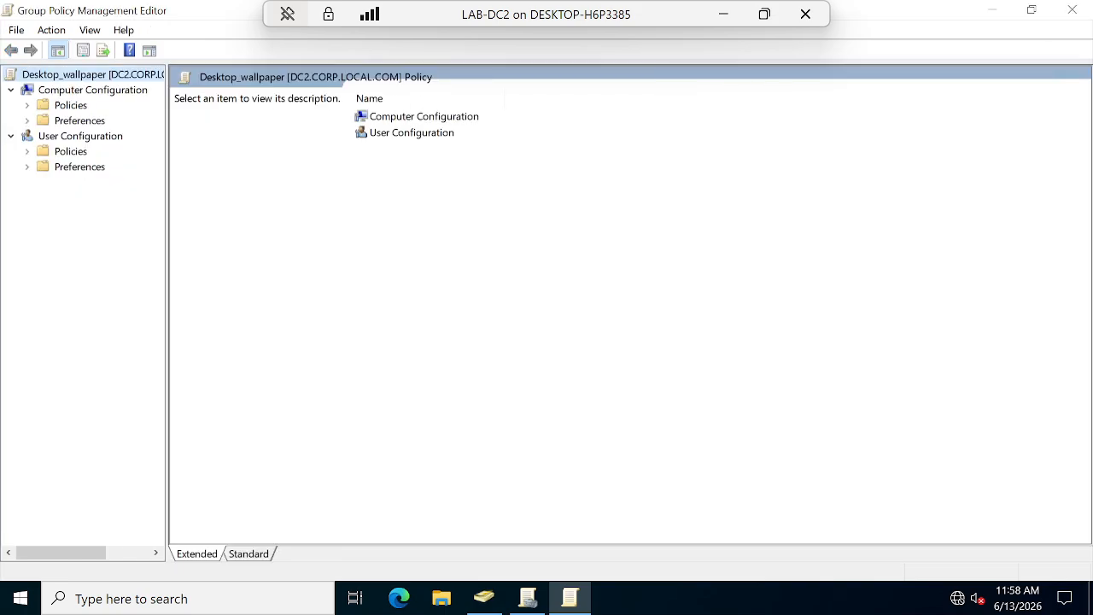
click(28, 151)
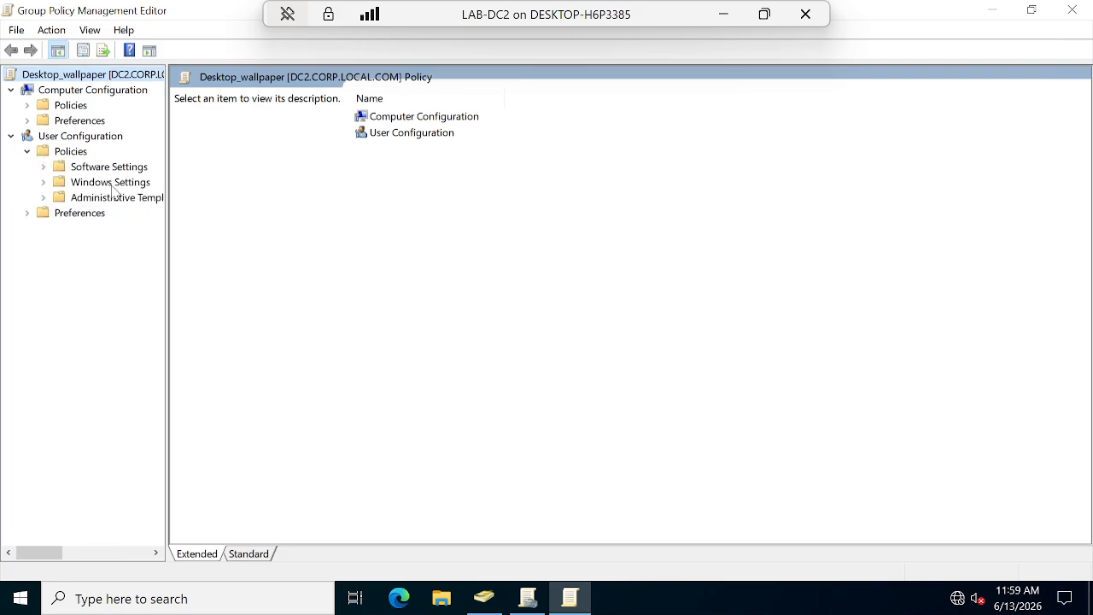
click(42, 182)
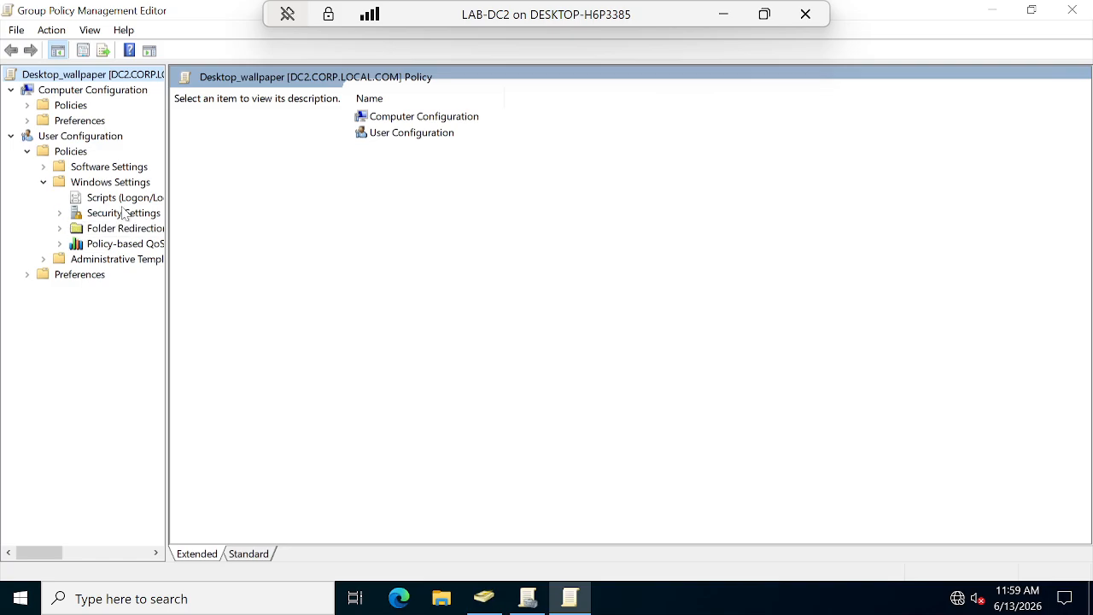
double_click(111, 259)
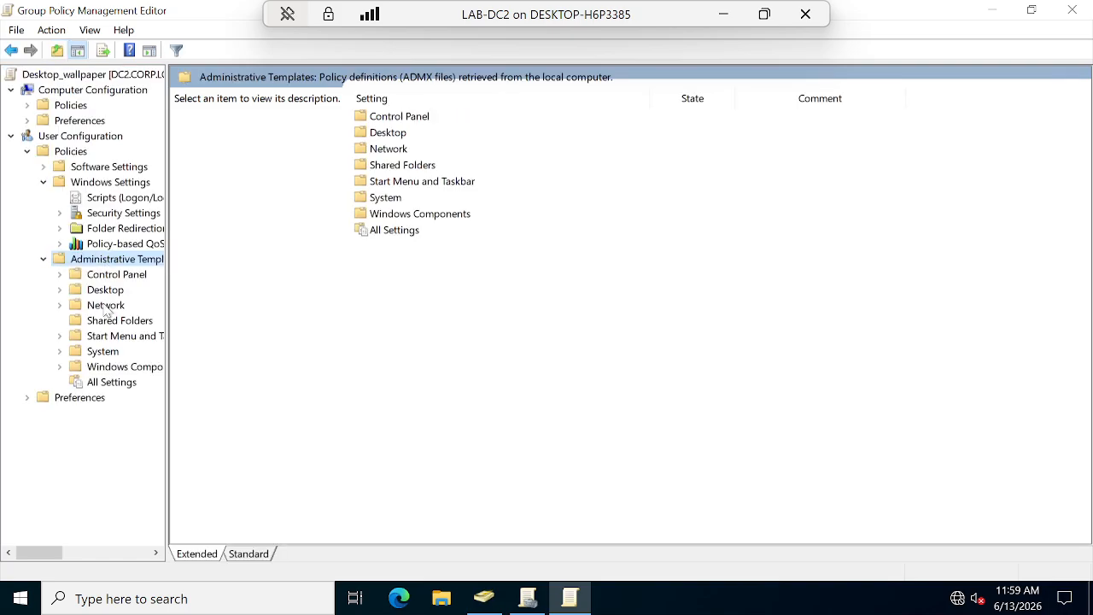
double_click(106, 290)
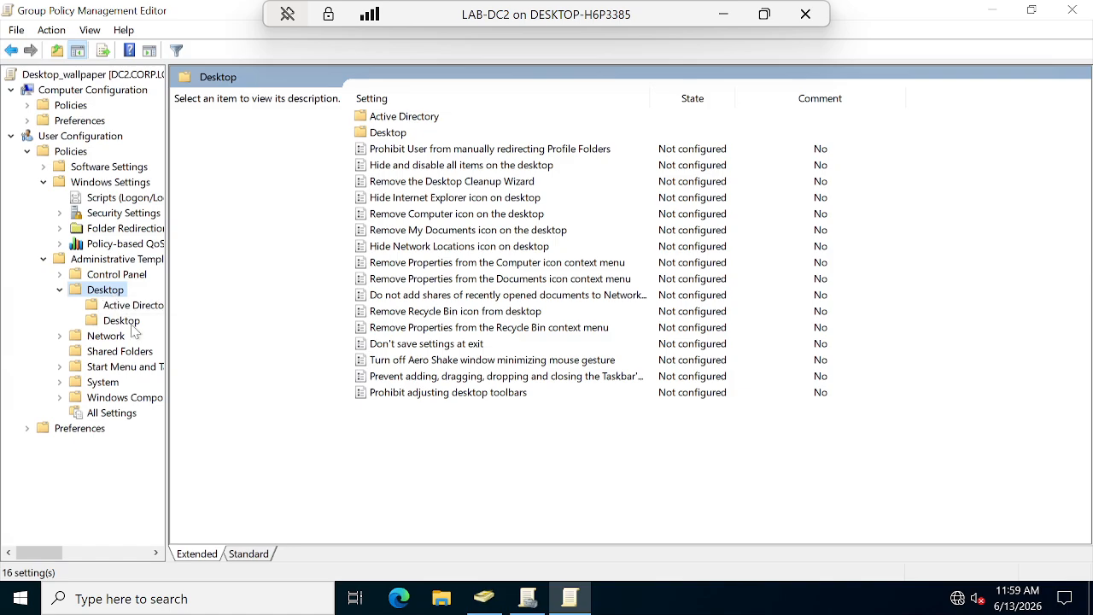
click(122, 323)
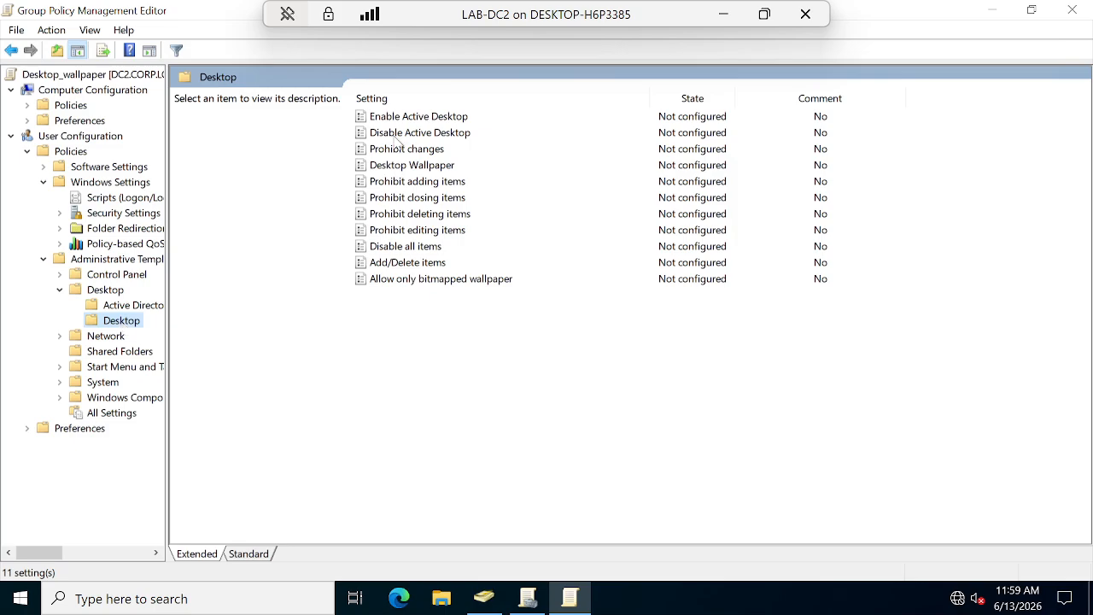
click(424, 168)
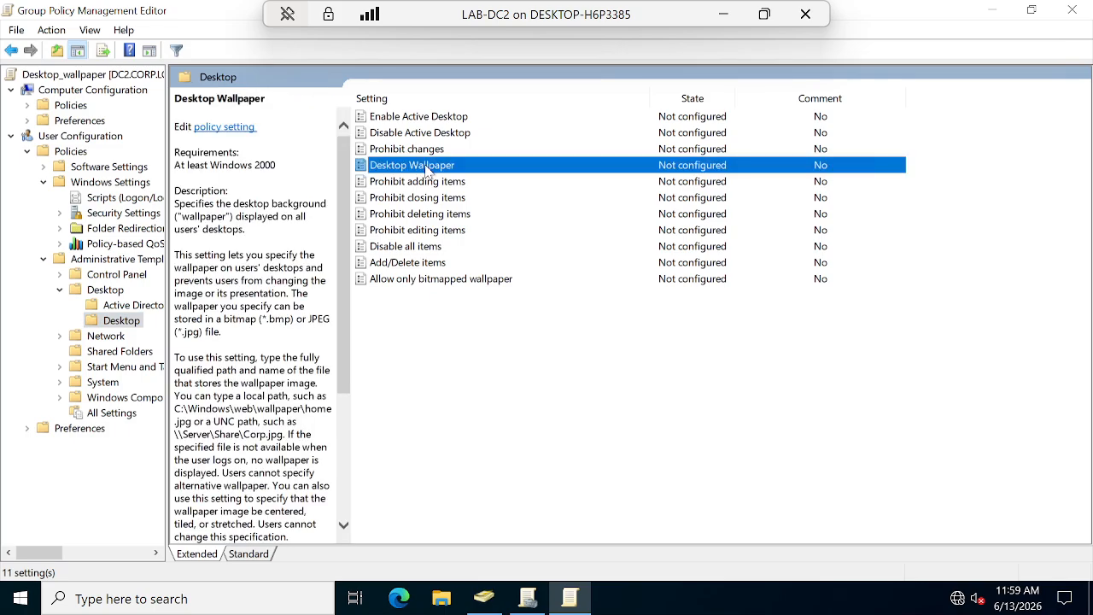
Enable the Desktop Wallpaper policy, keep Center style, and select the Wallpaper Name field.
double_click(427, 168)
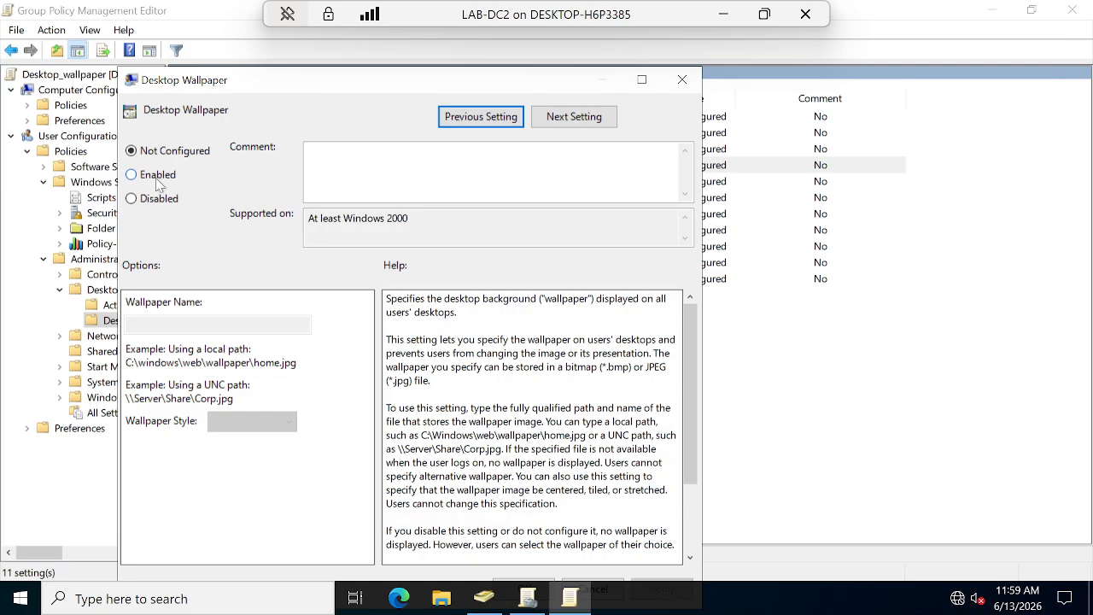
click(137, 176)
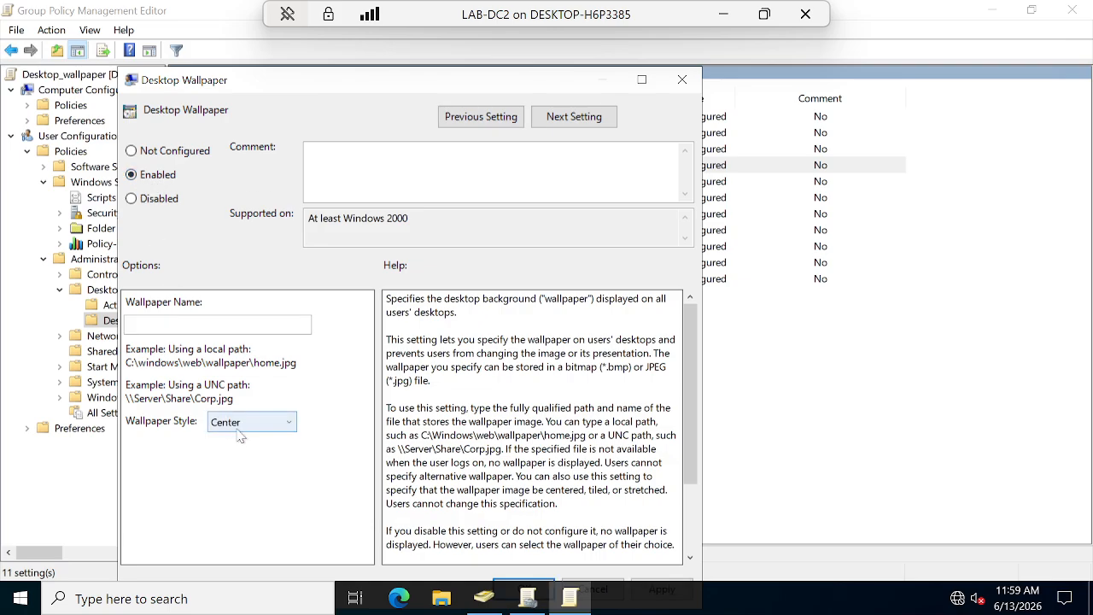
click(209, 324)
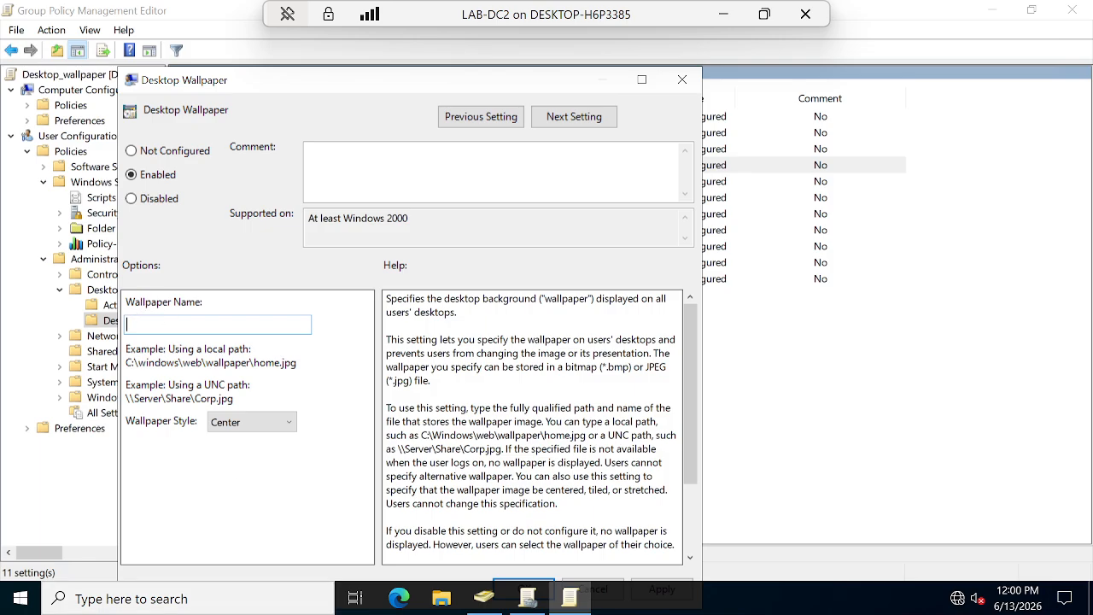
Browse Downloads, This PC and Desktop in File Explorer for a wallpaper image, then close it.
click(128, 598)
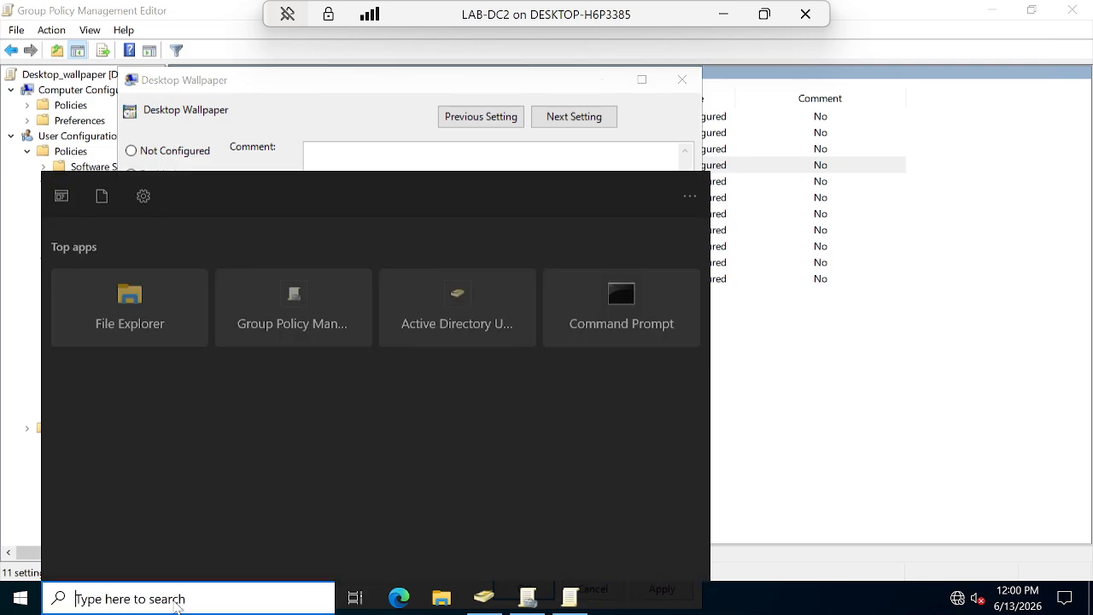
click(441, 597)
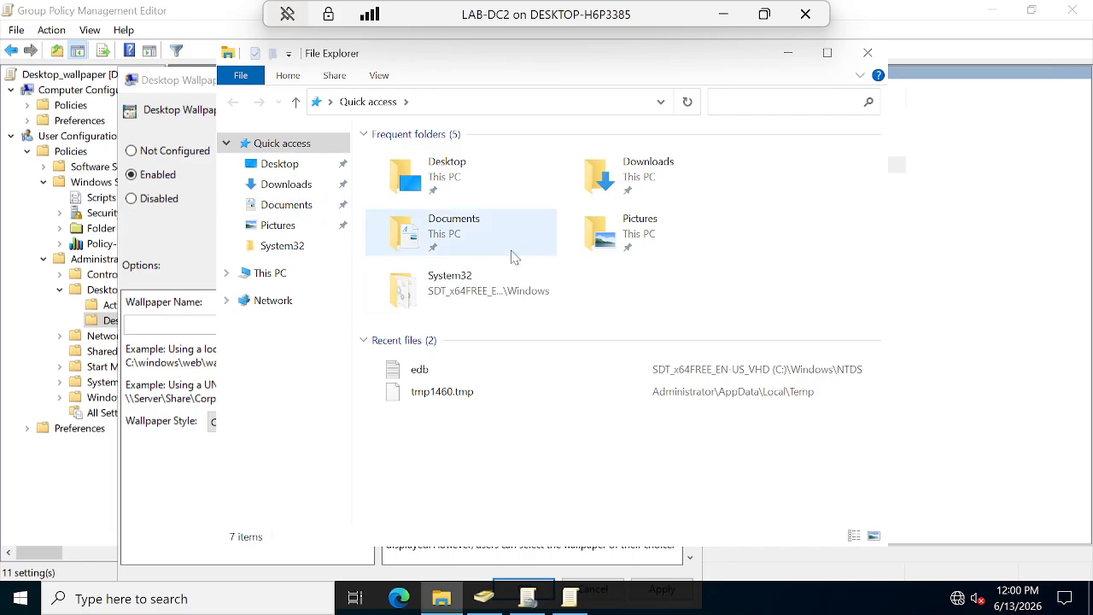
click(285, 185)
click(275, 273)
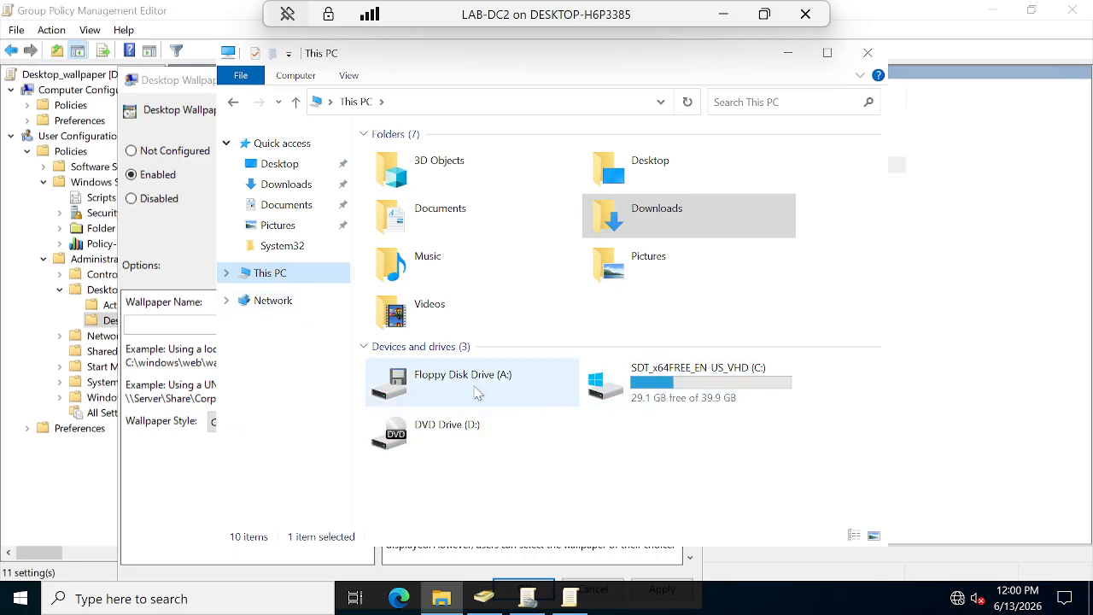
click(227, 273)
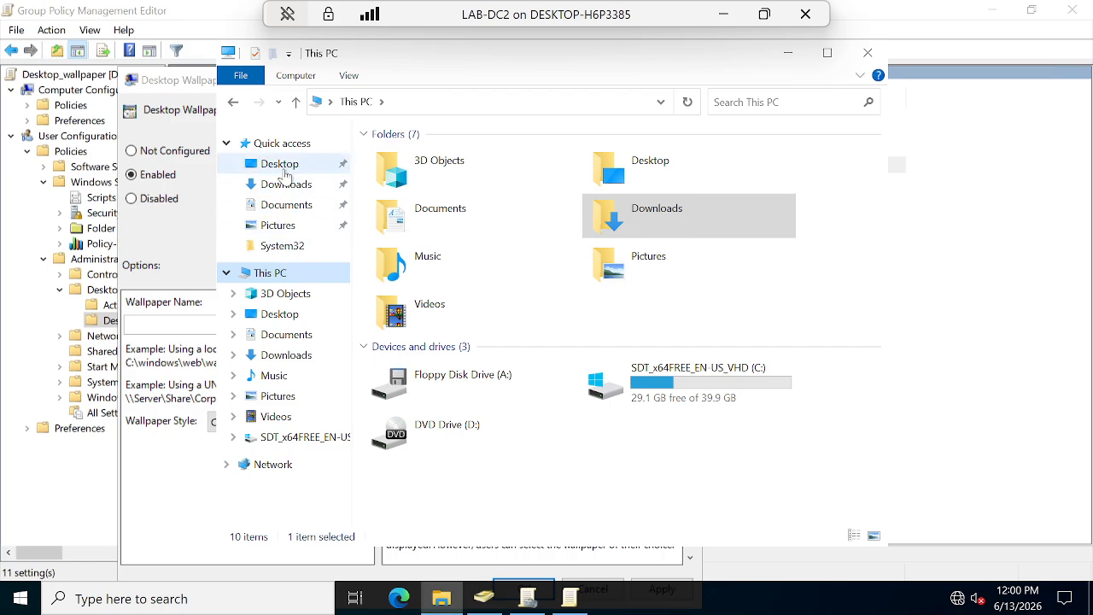
click(221, 145)
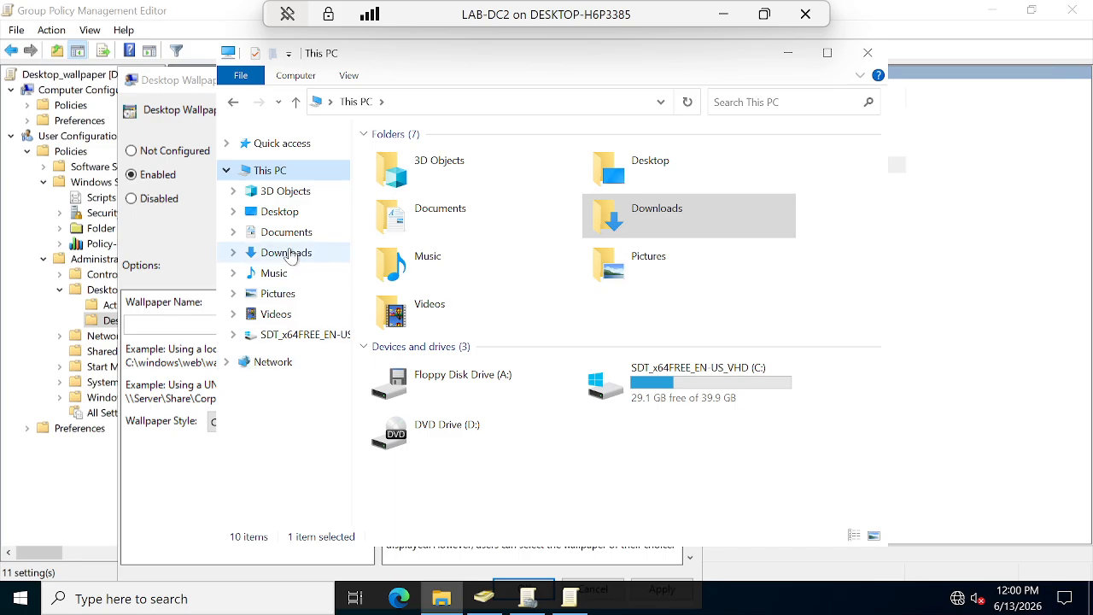
click(282, 214)
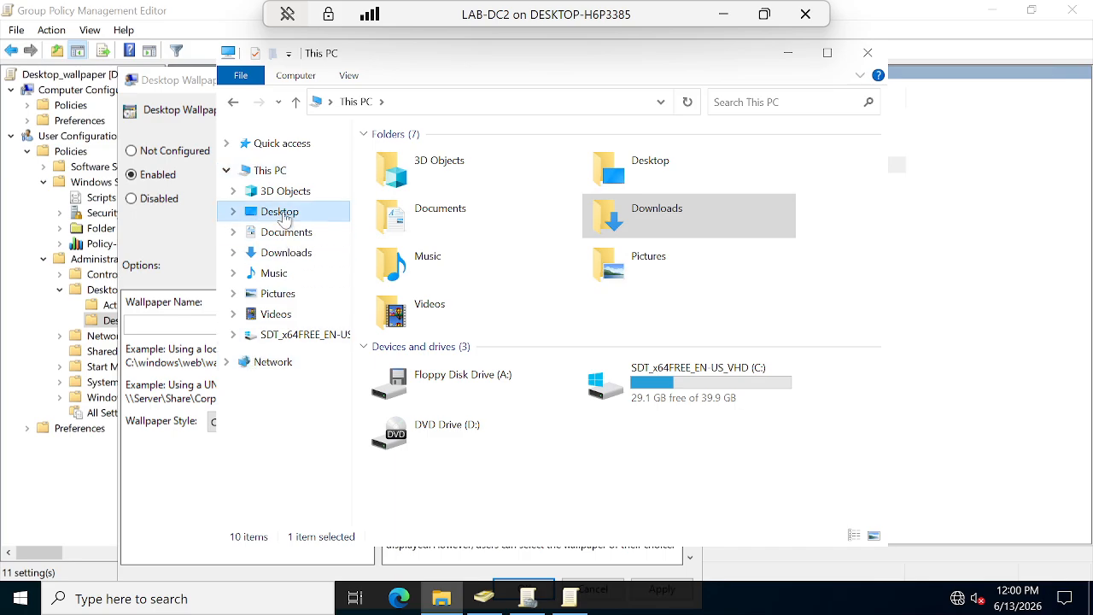
click(226, 170)
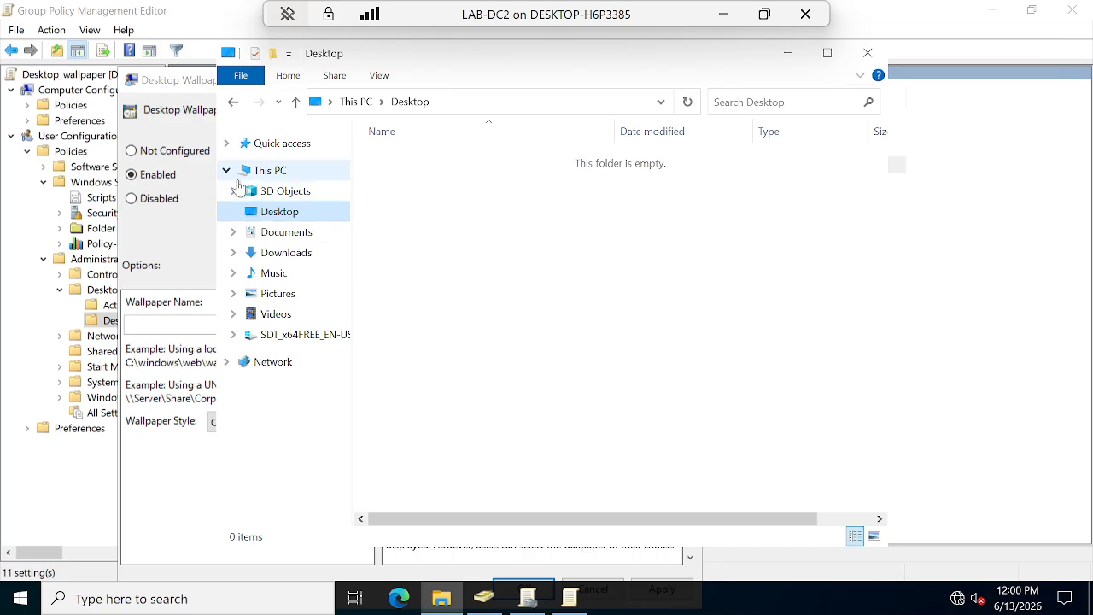
click(231, 171)
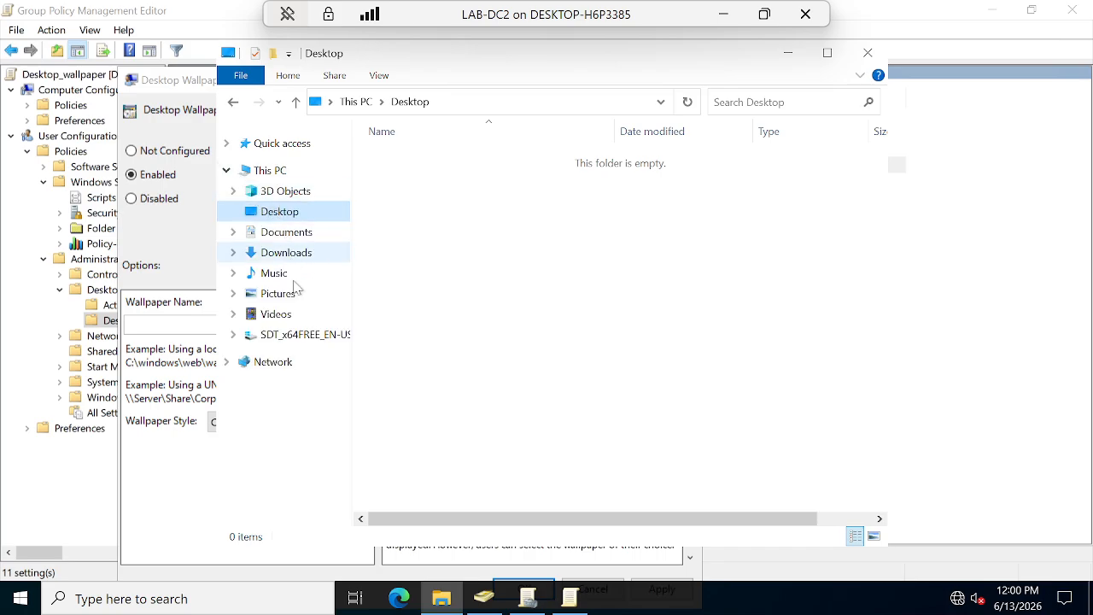
click(867, 53)
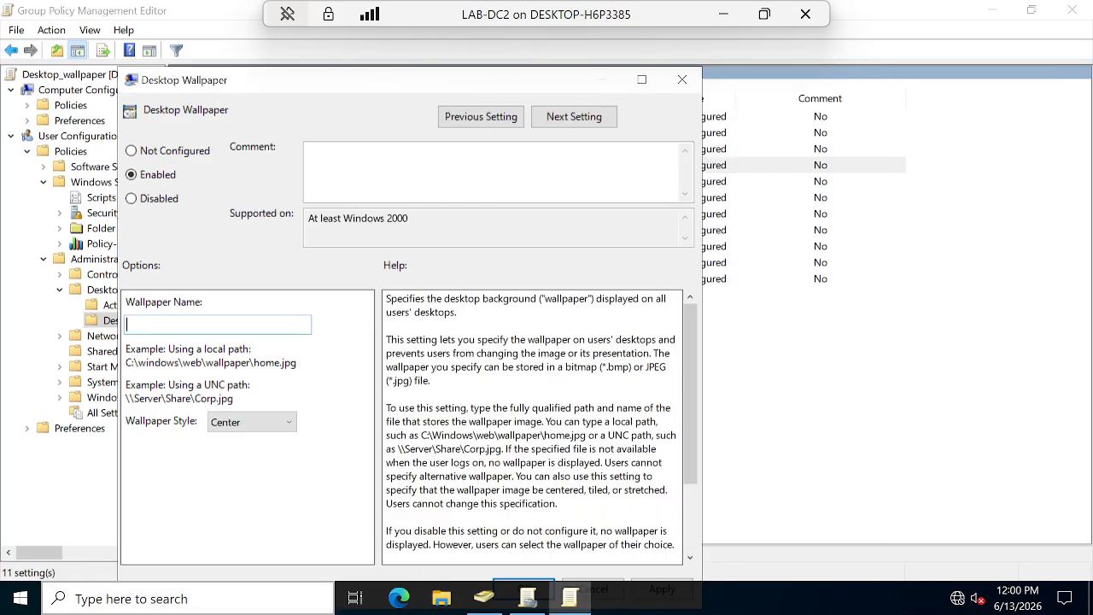
Reopen File Explorer and select the recent files tmp1460.tmp and edb in Quick access.
click(152, 601)
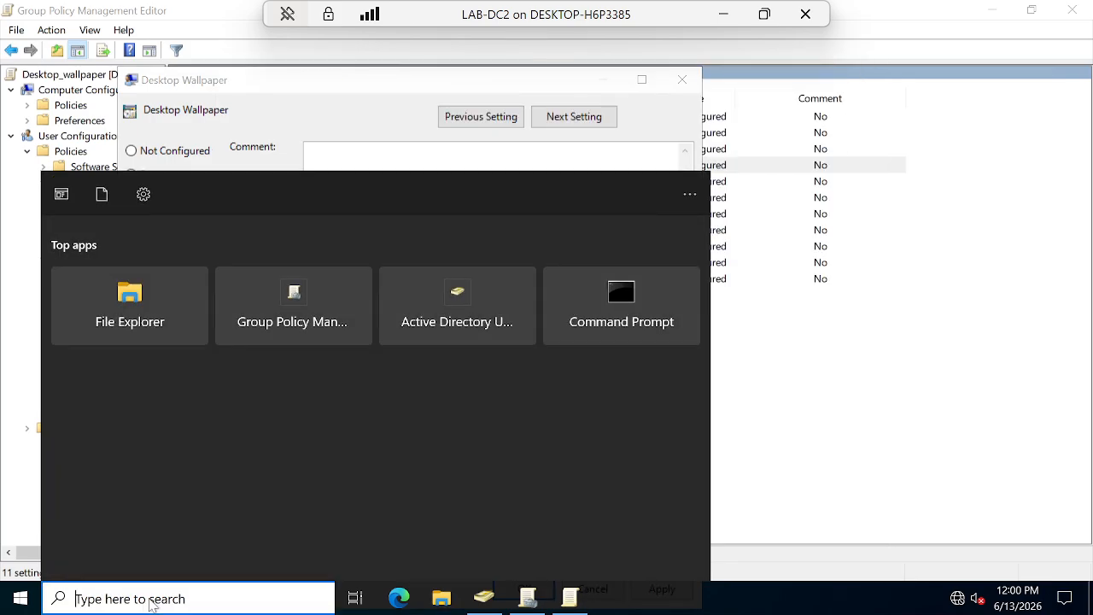
click(132, 307)
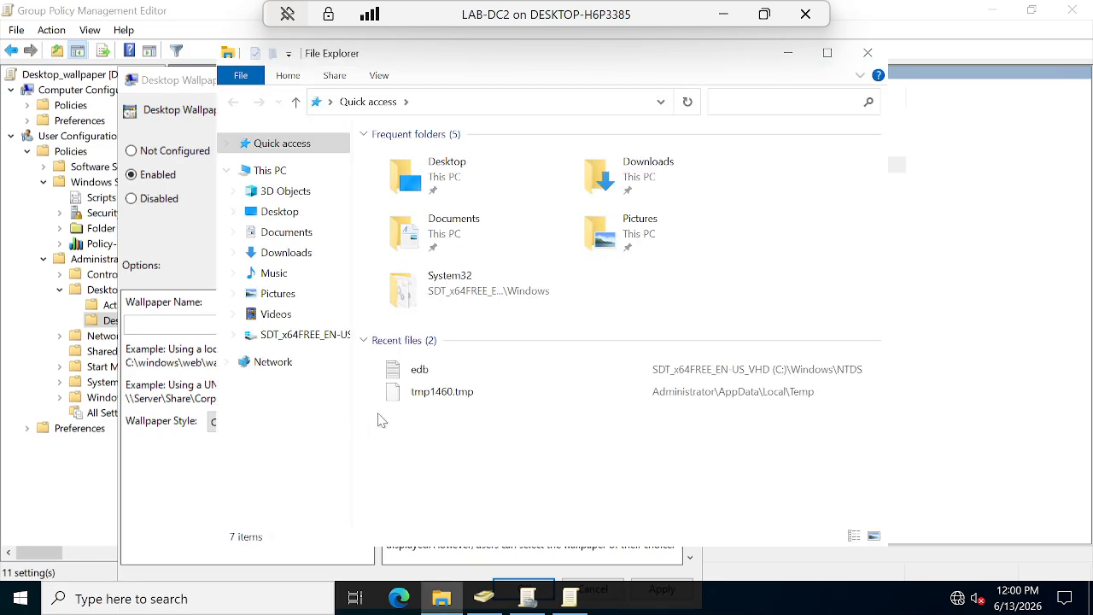
click(426, 401)
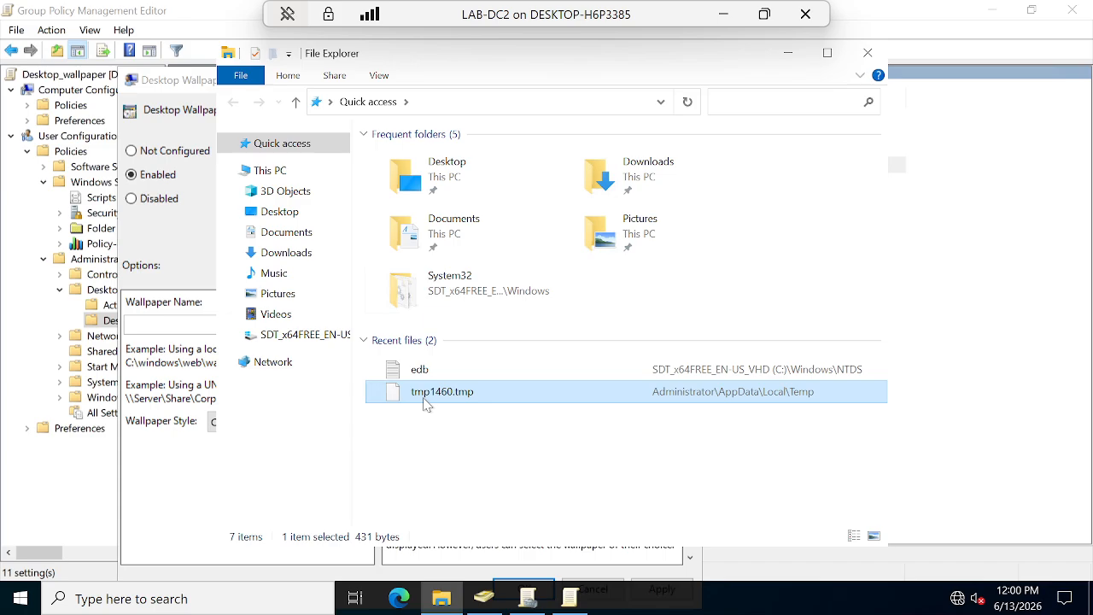
click(427, 374)
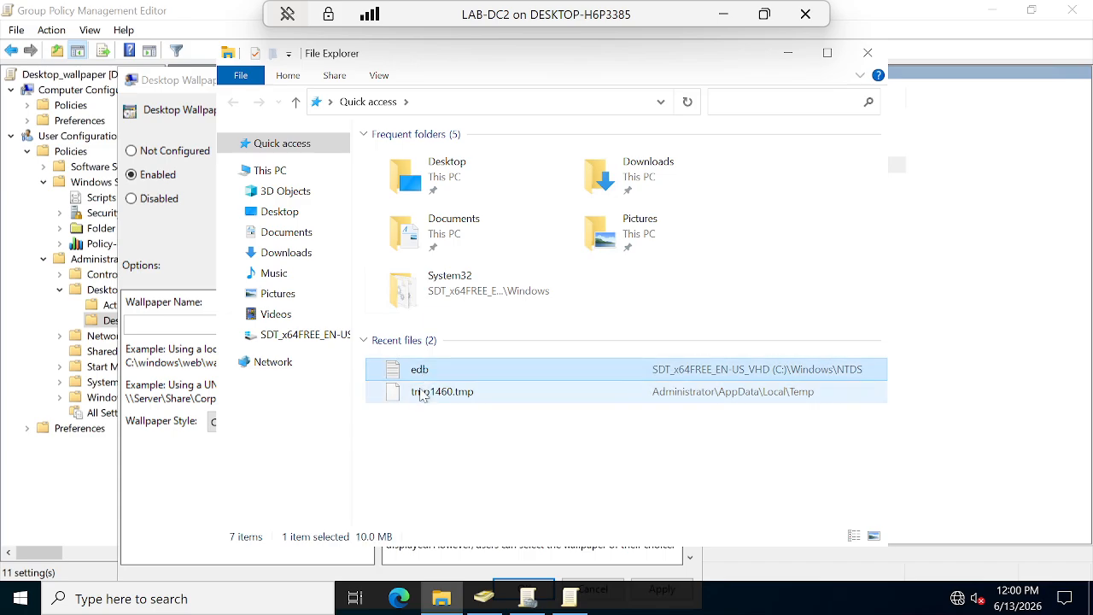
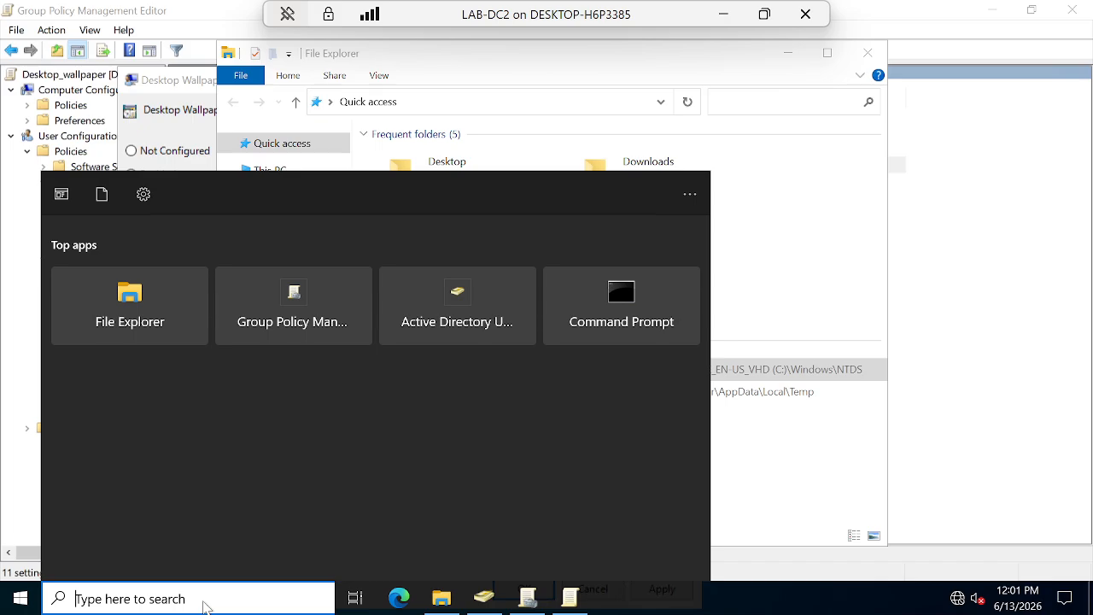
Launch the Run dialog from Windows Search with \\corp.local.com in the Open field.
text(R)
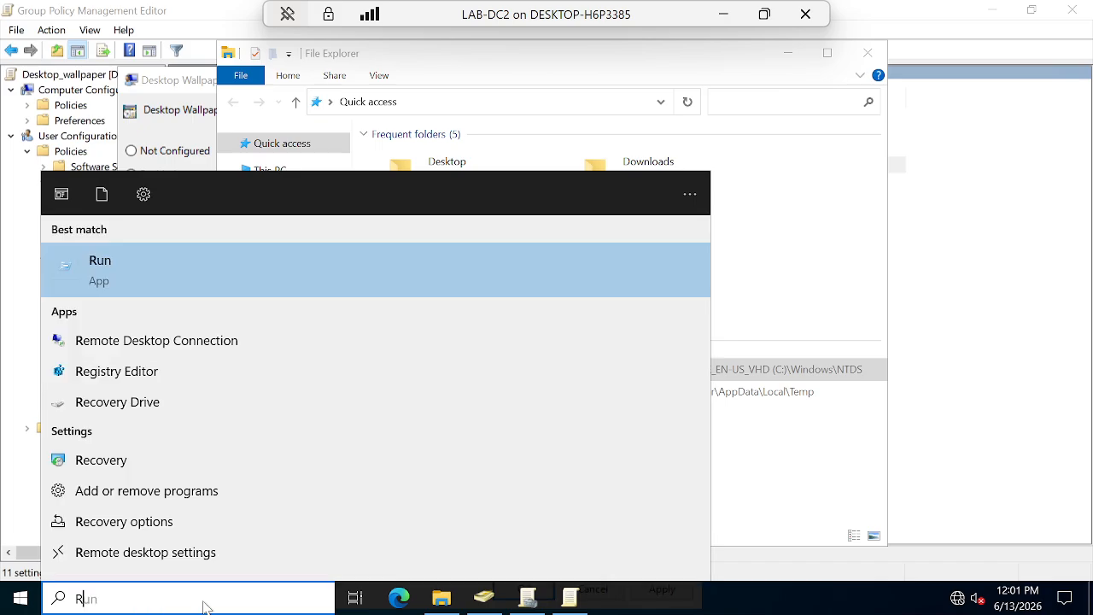
text($)
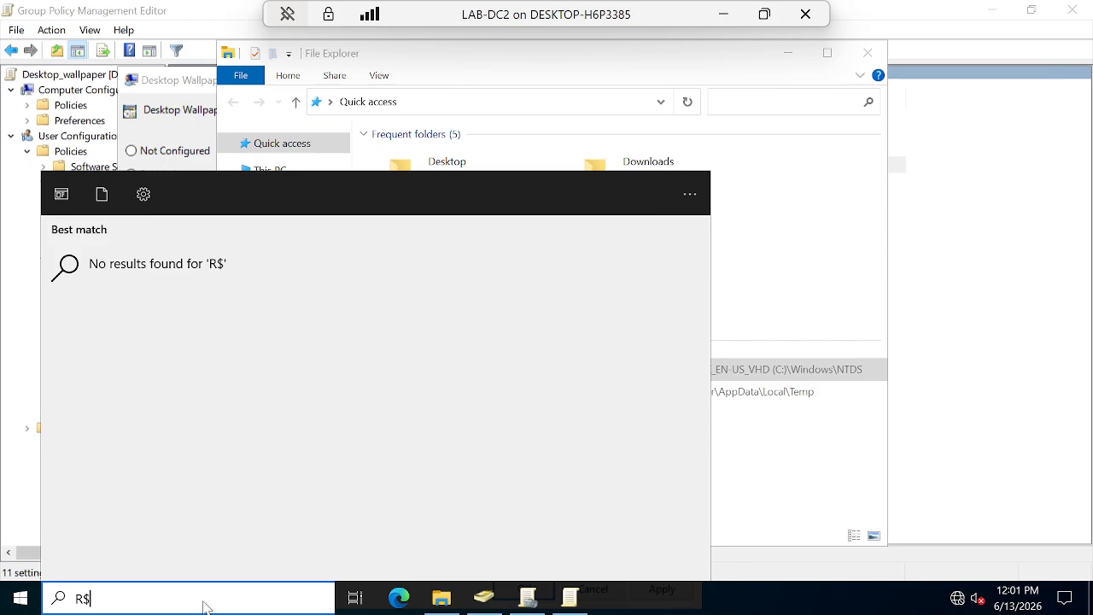
key(BackSpace)
key(BackSpace)
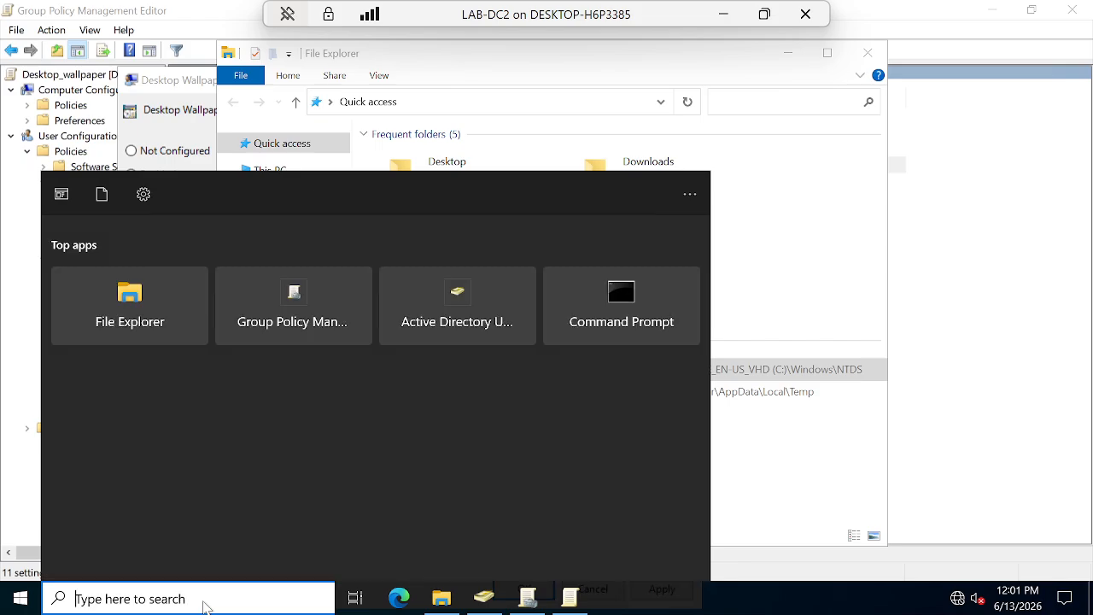
text(run)
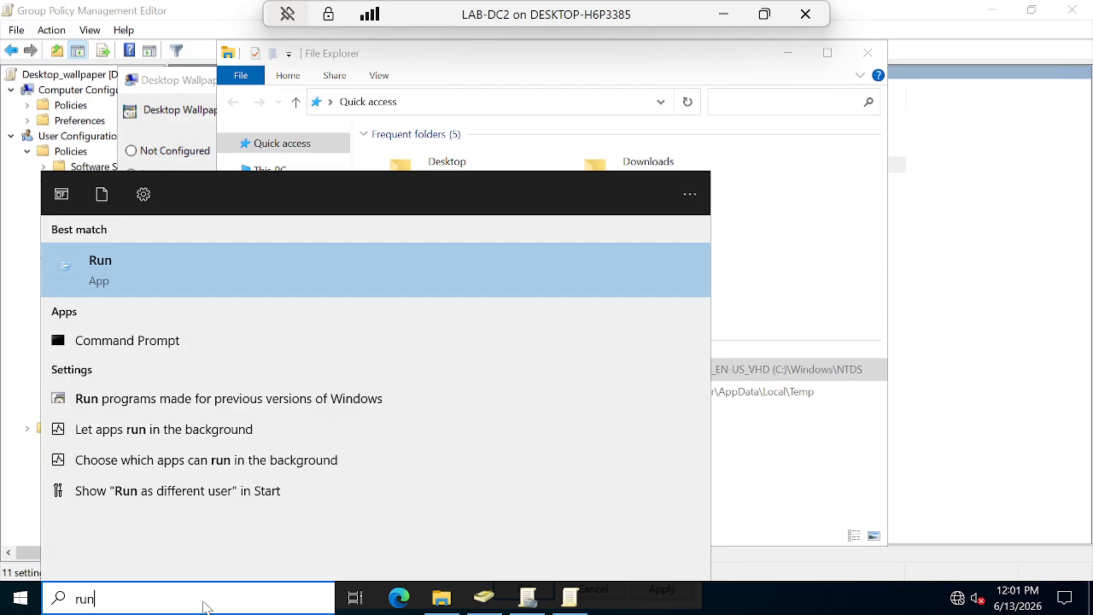
key(Return)
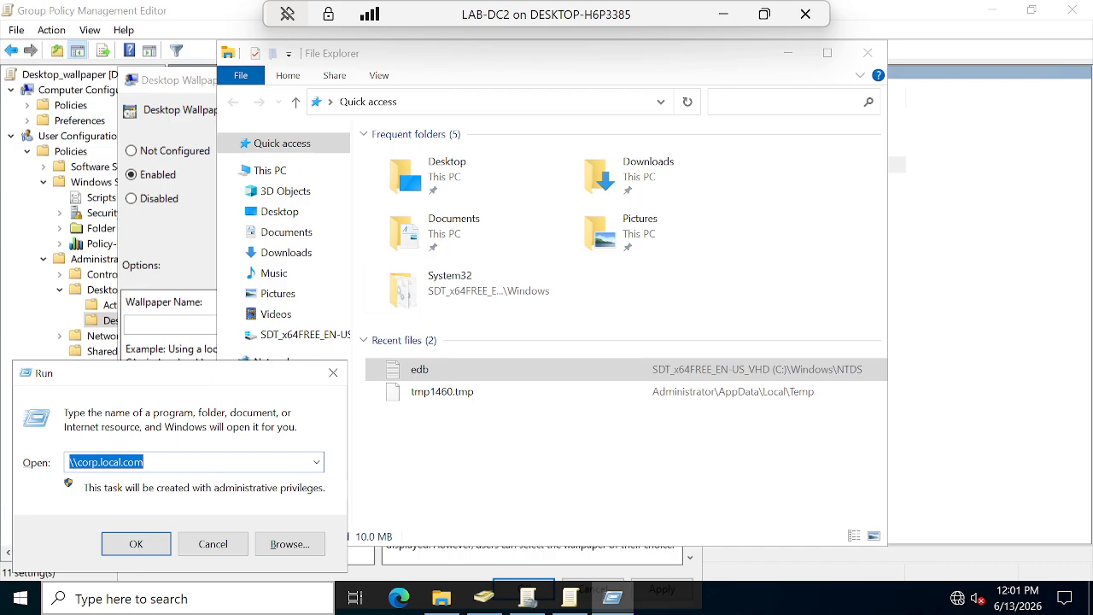
Browse \\corp.local.com to SYSVOL > corp.local.com > Policies and select the Wallpaper image.
key(Return)
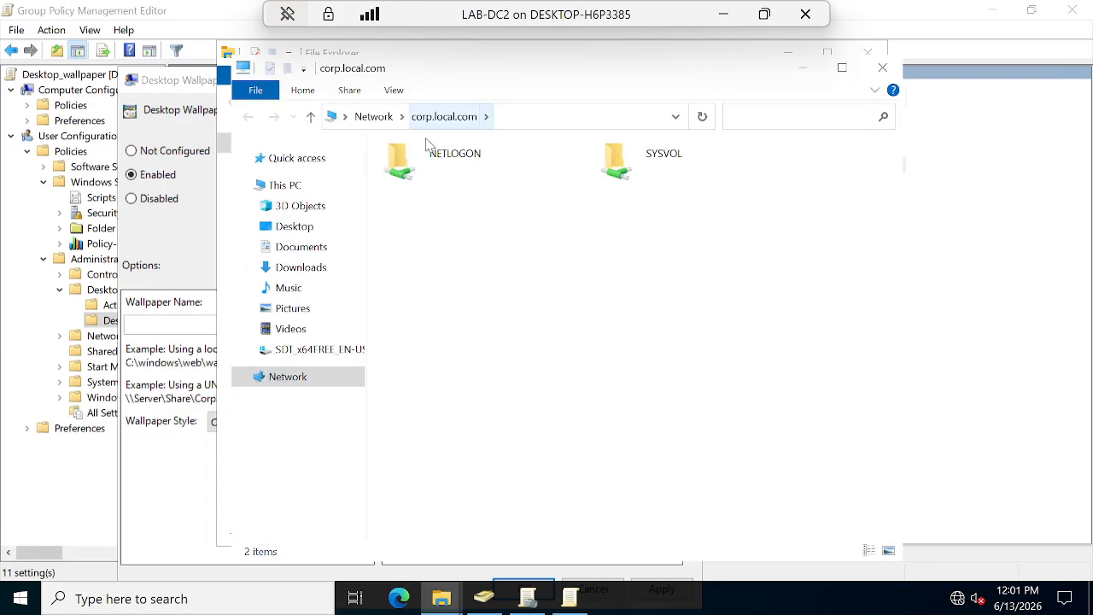
double_click(652, 163)
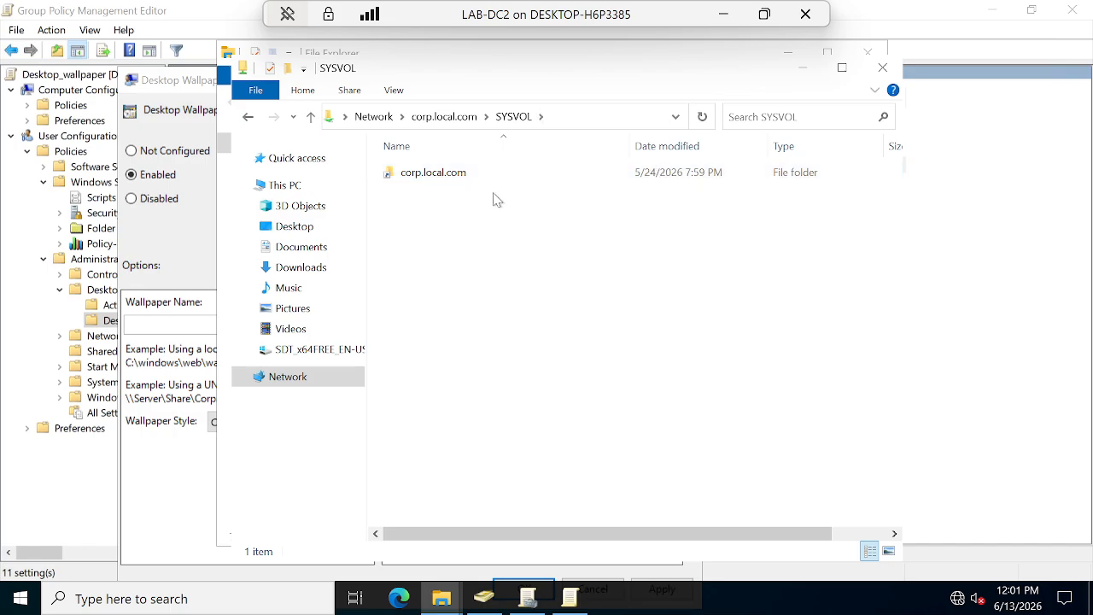
double_click(475, 175)
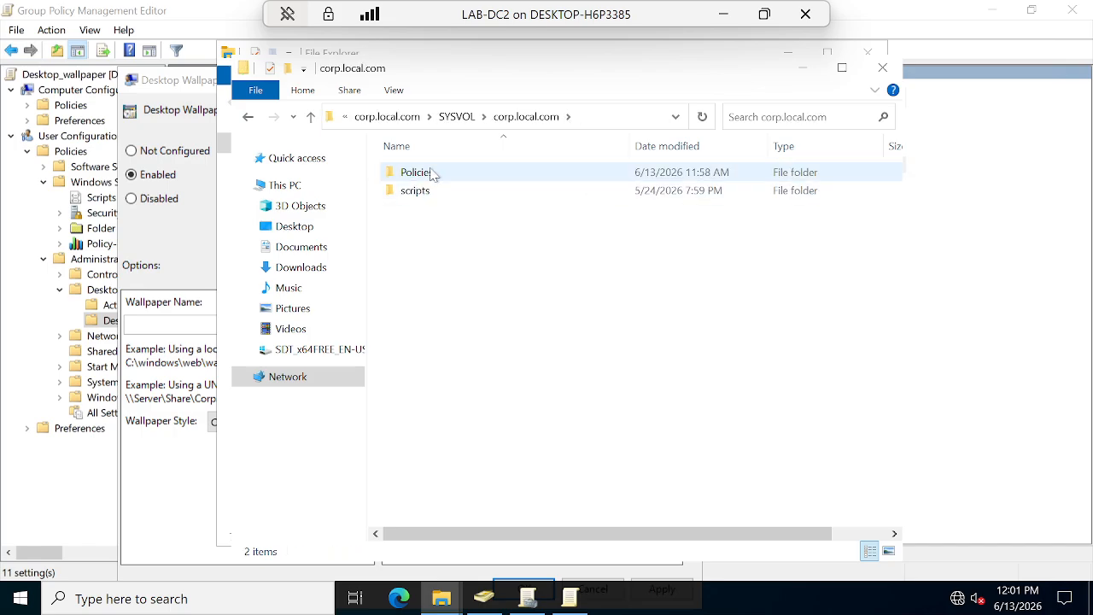
click(433, 176)
double_click(433, 176)
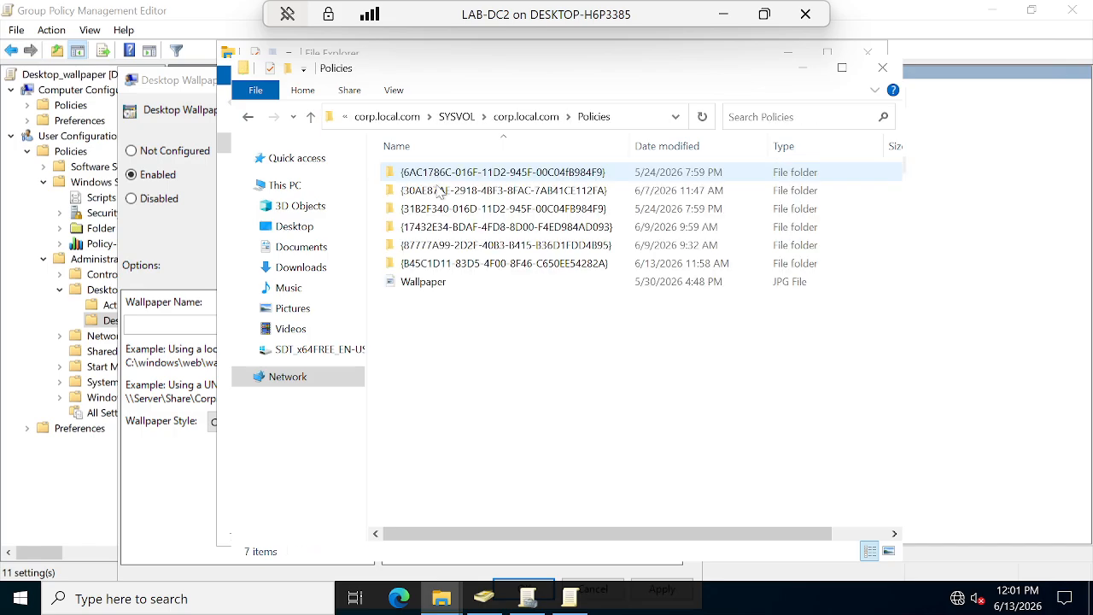
click(424, 282)
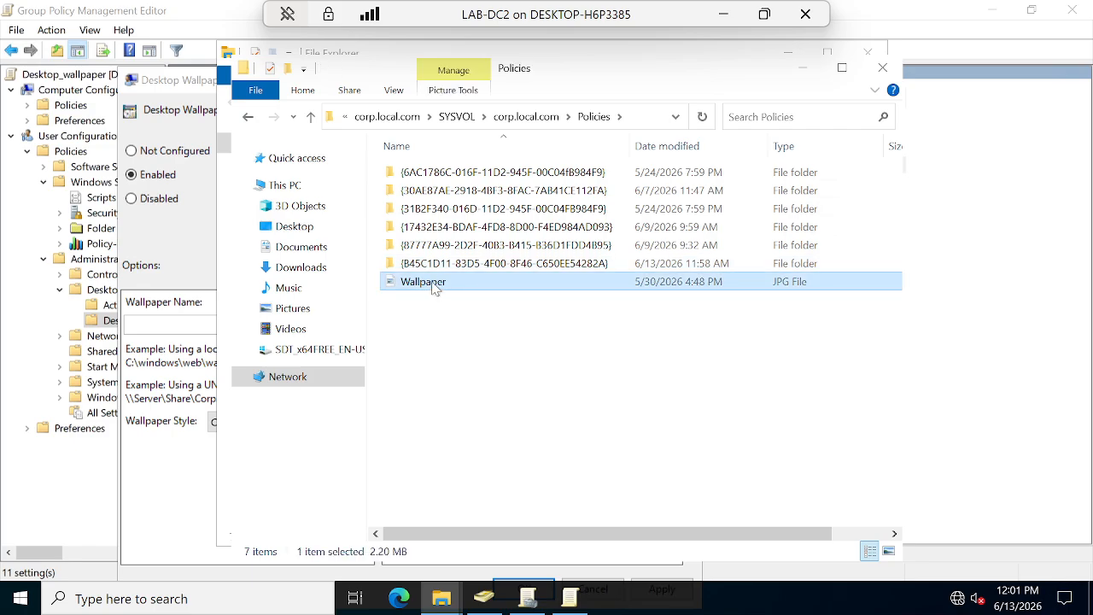
Copy the \\corp.local.com\SYSVOL\corp.local.com\Policies path into the Wallpaper Name field.
click(648, 121)
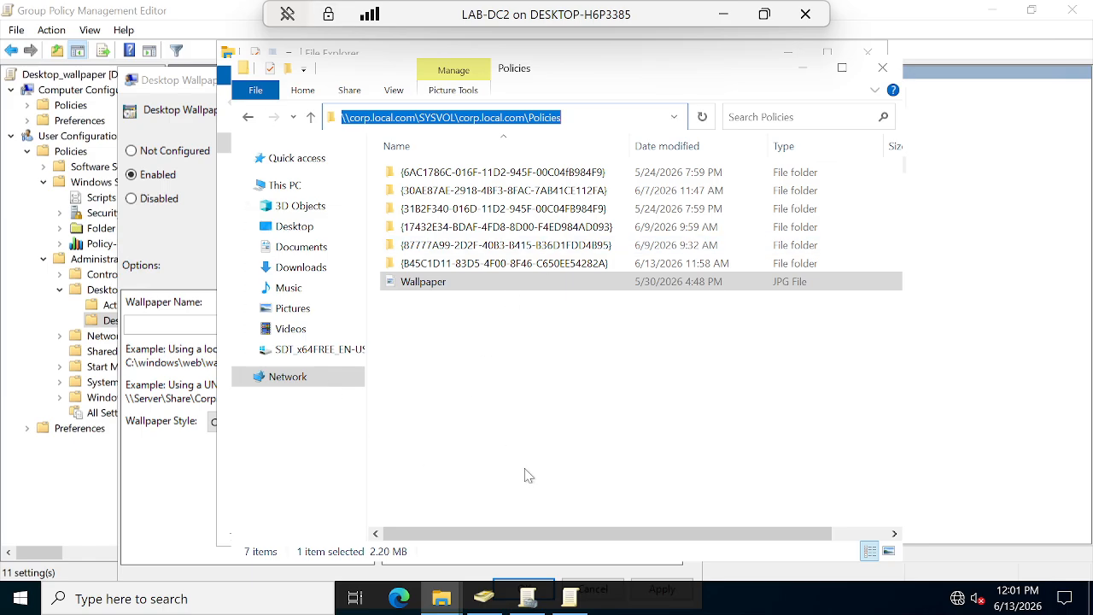
click(570, 118)
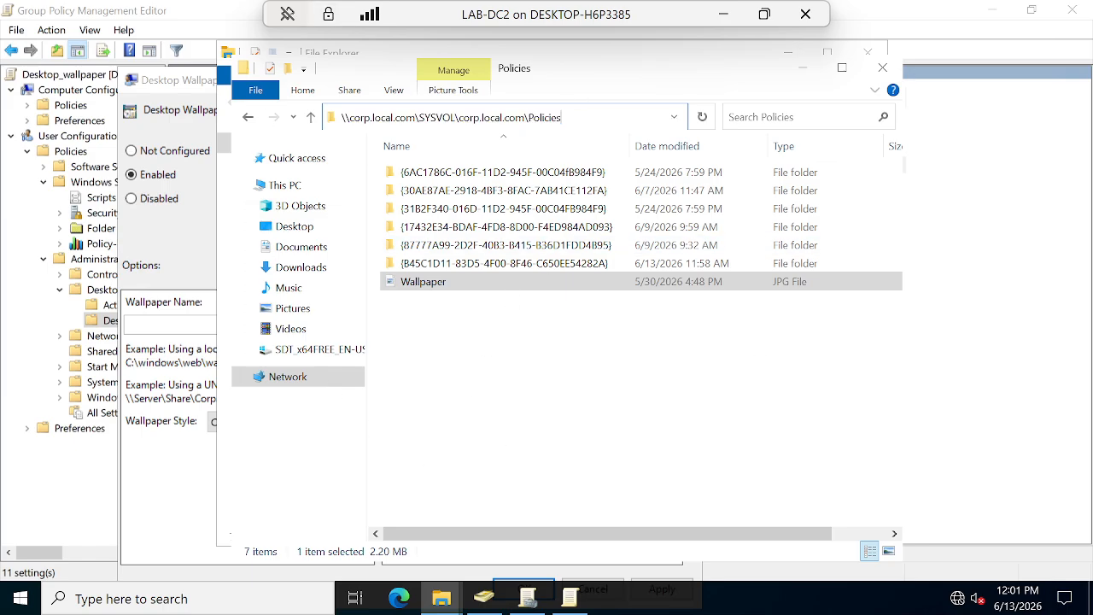
double_click(563, 117)
double_click(563, 118)
double_click(563, 118)
click(563, 118)
key(ctrl+a)
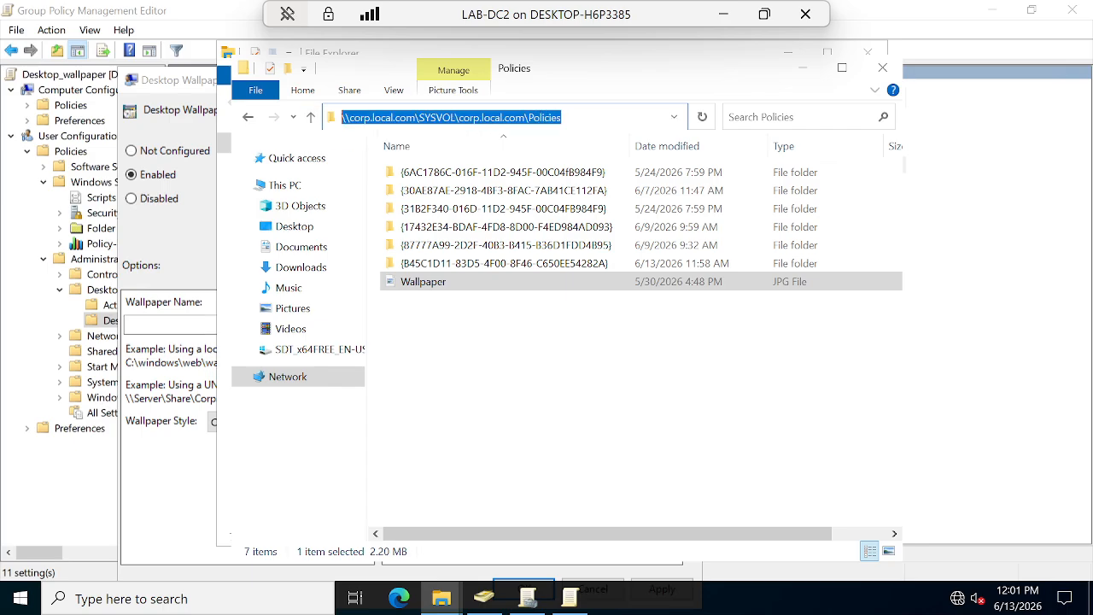
click(171, 324)
key(ctrl+v)
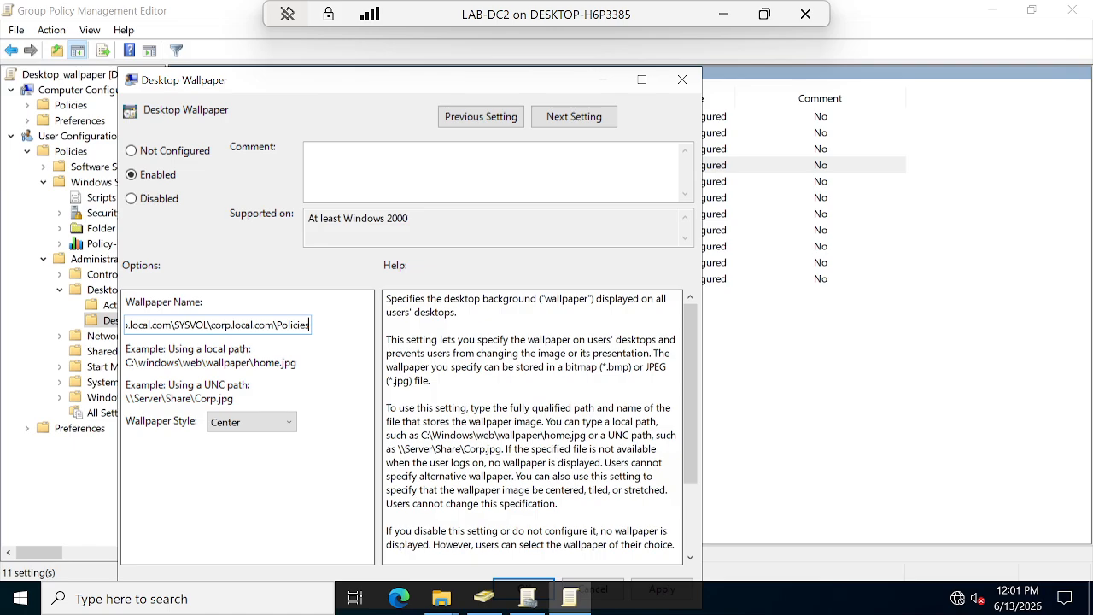
Append a backslash to the path and copy the Wallpaper file name via Rename.
text(\)
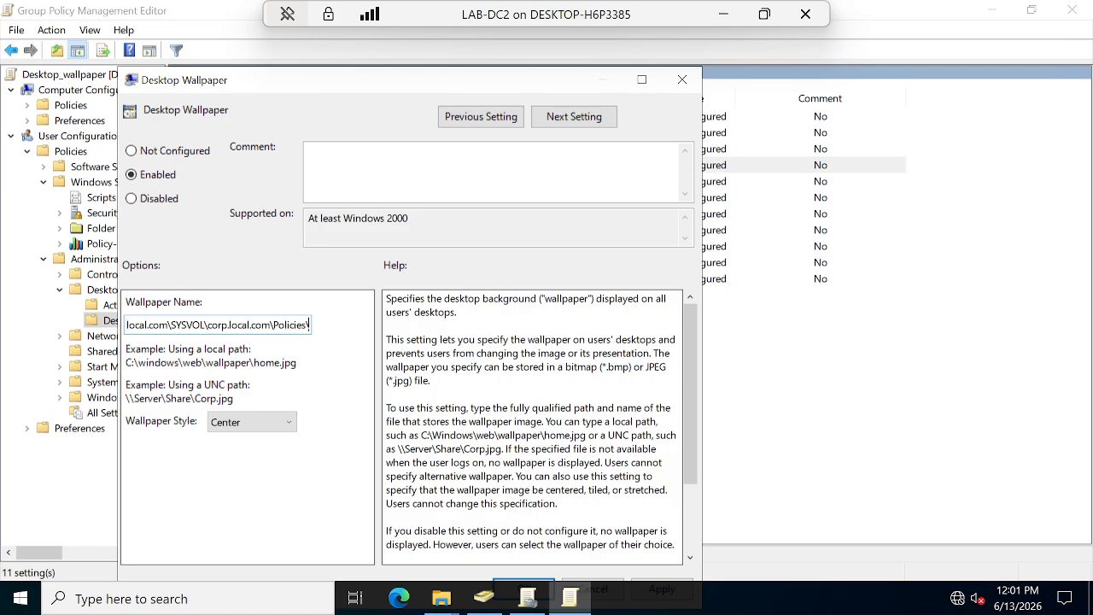
click(441, 598)
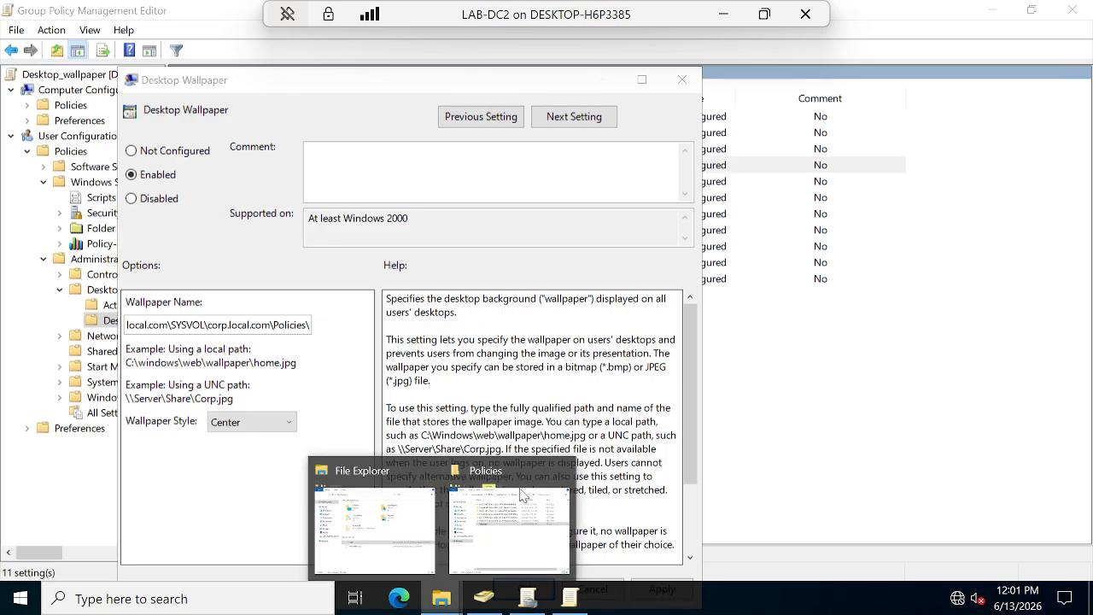
click(493, 540)
click(410, 281)
right_click(437, 281)
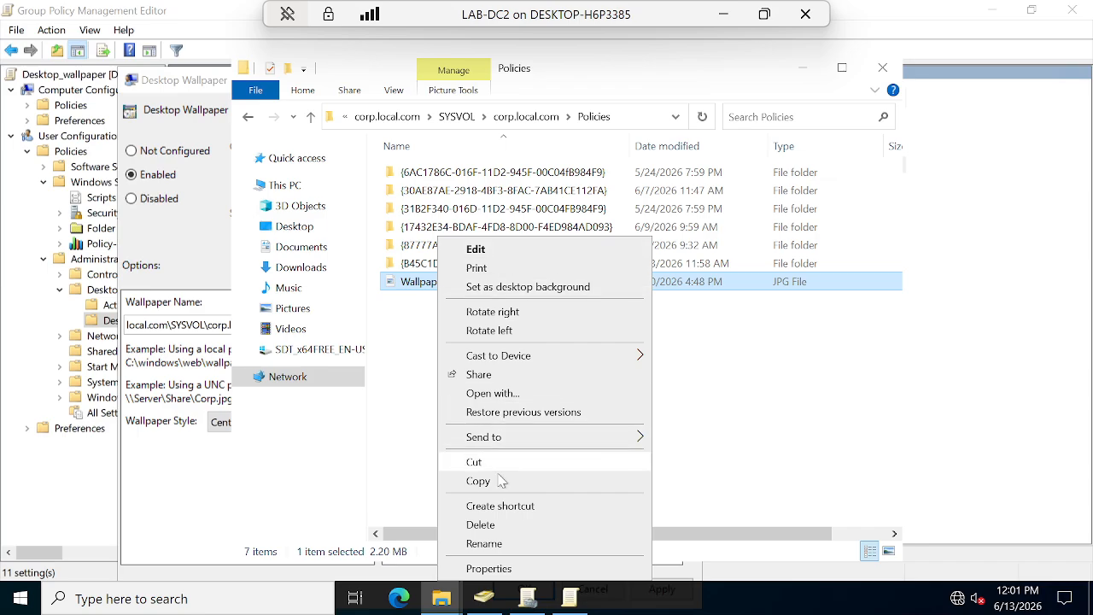
click(484, 544)
key(ctrl+c)
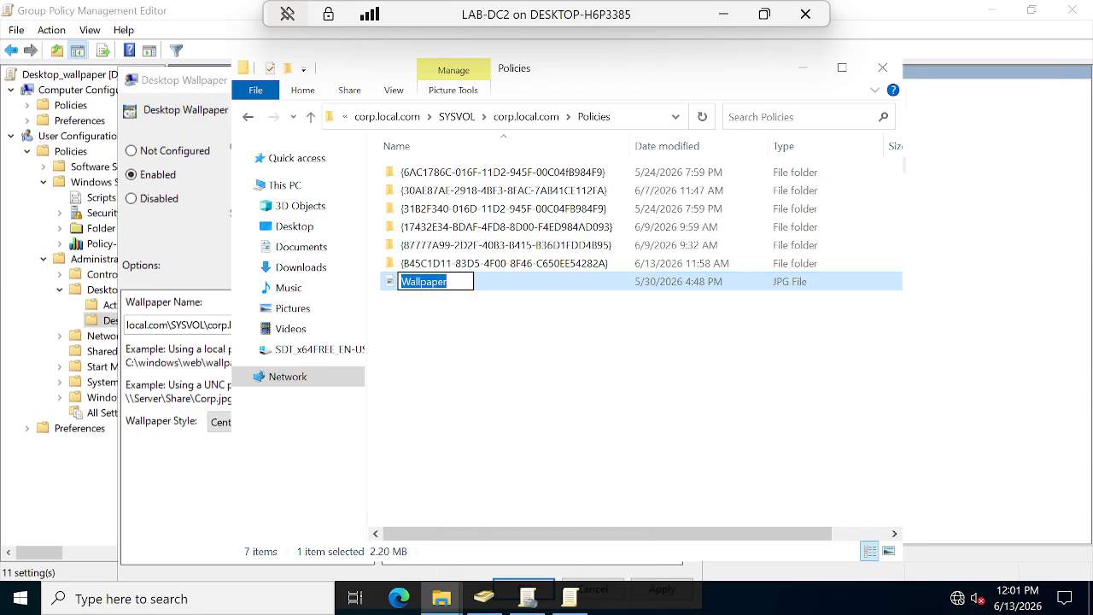
key(Return)
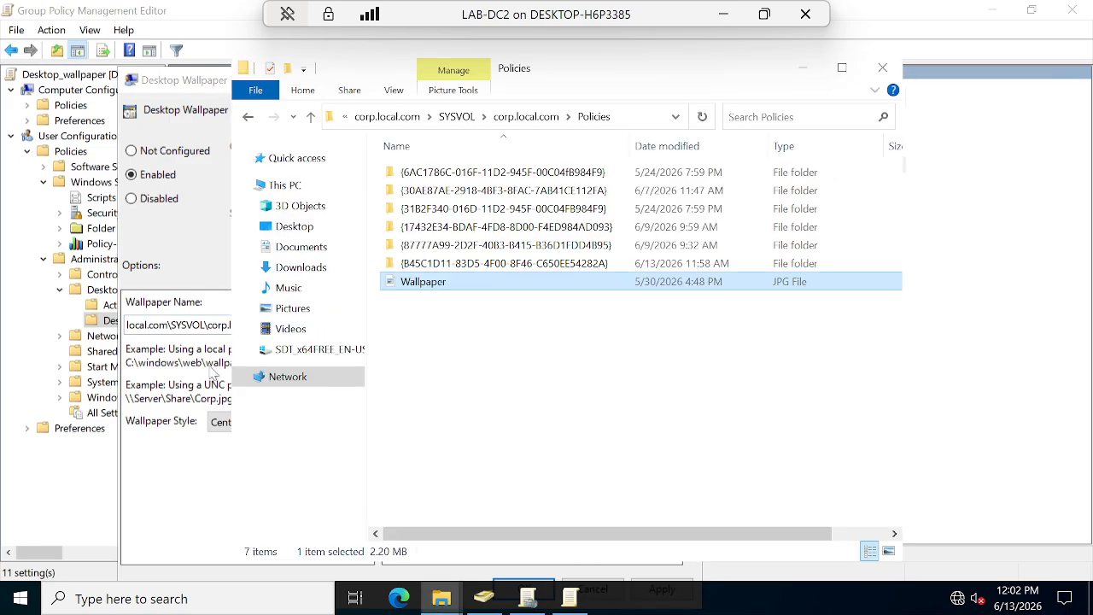
Paste the file name and add .jpg so the path ends in Wallpaper.jpg.
click(212, 314)
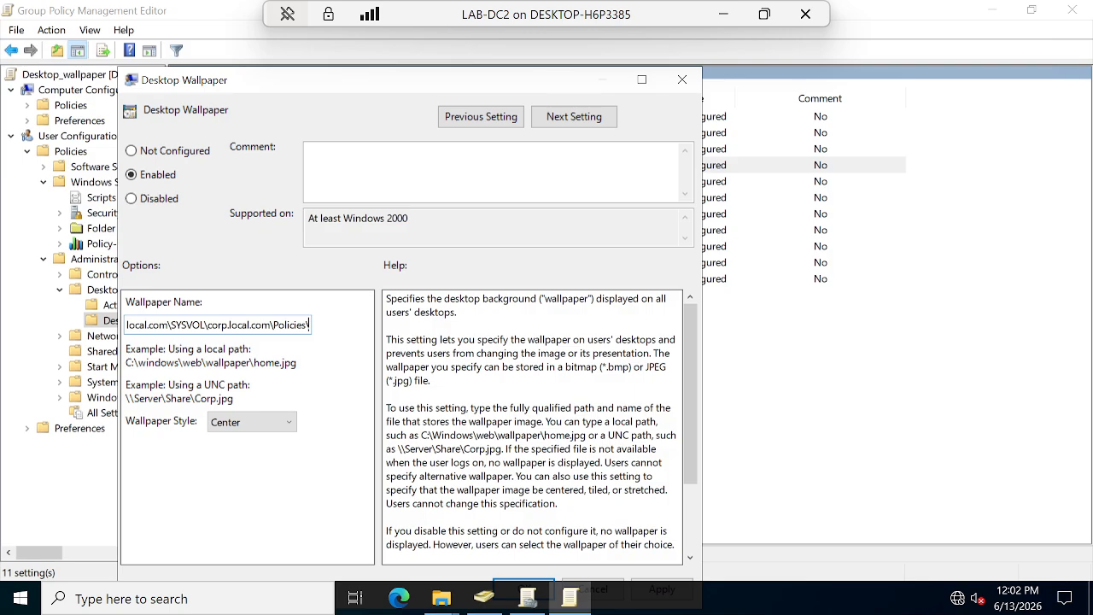
key(ctrl+v)
text(.j)
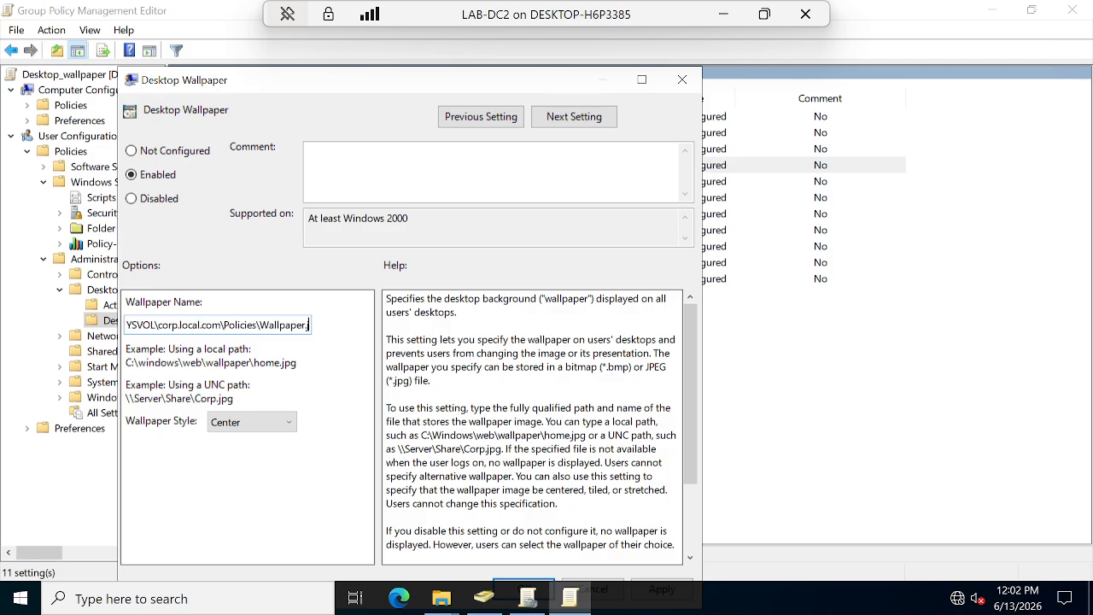
text(pg)
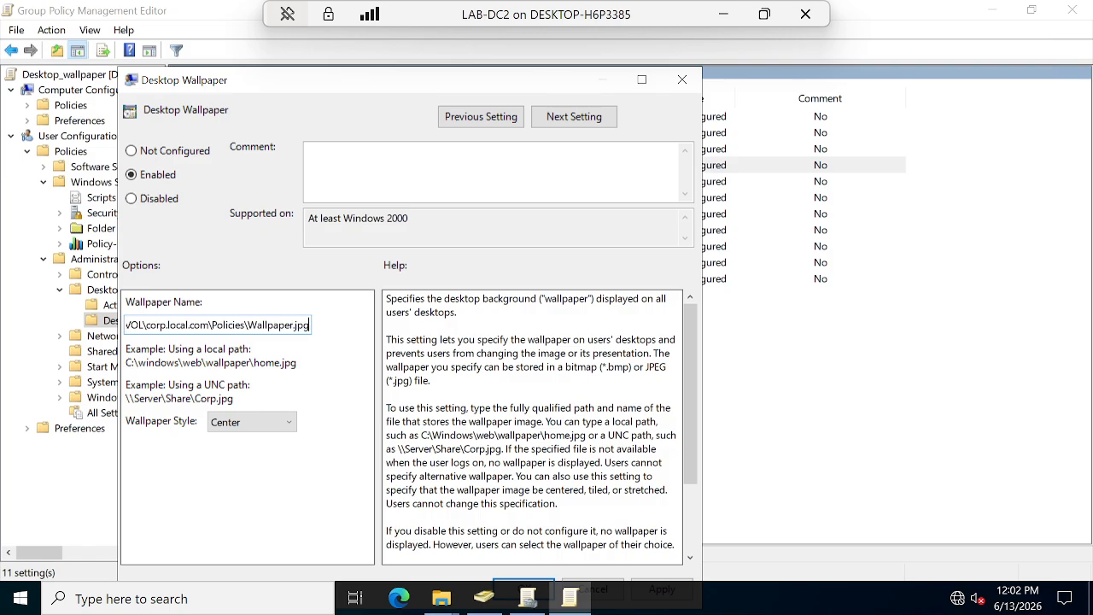
click(484, 605)
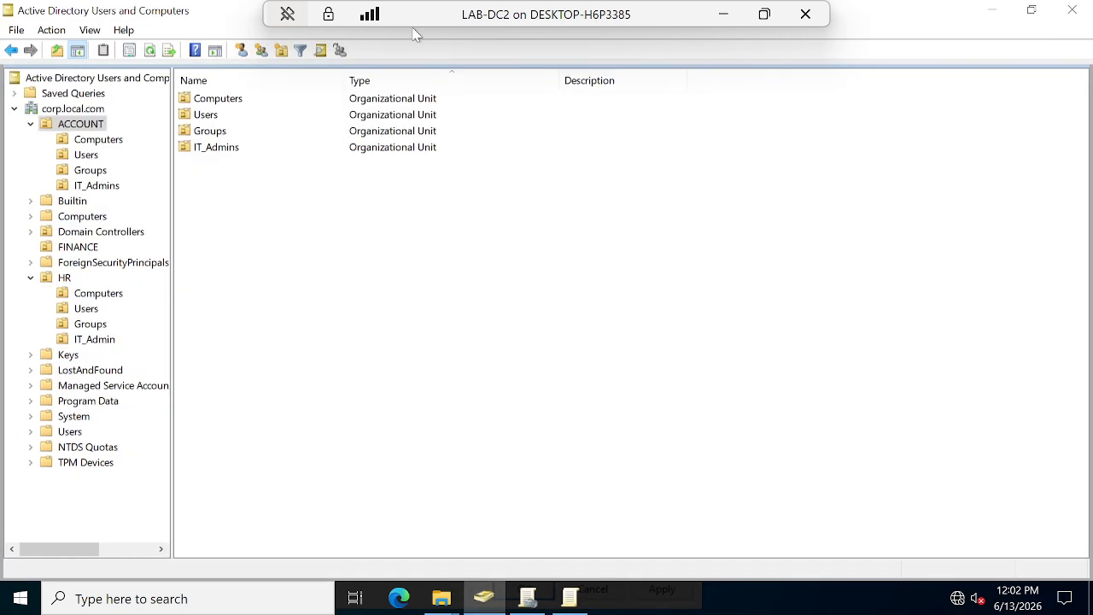
Minimize Explorer, then apply and confirm the Desktop Wallpaper setting so it shows Enabled.
click(484, 602)
mouse_move(455, 606)
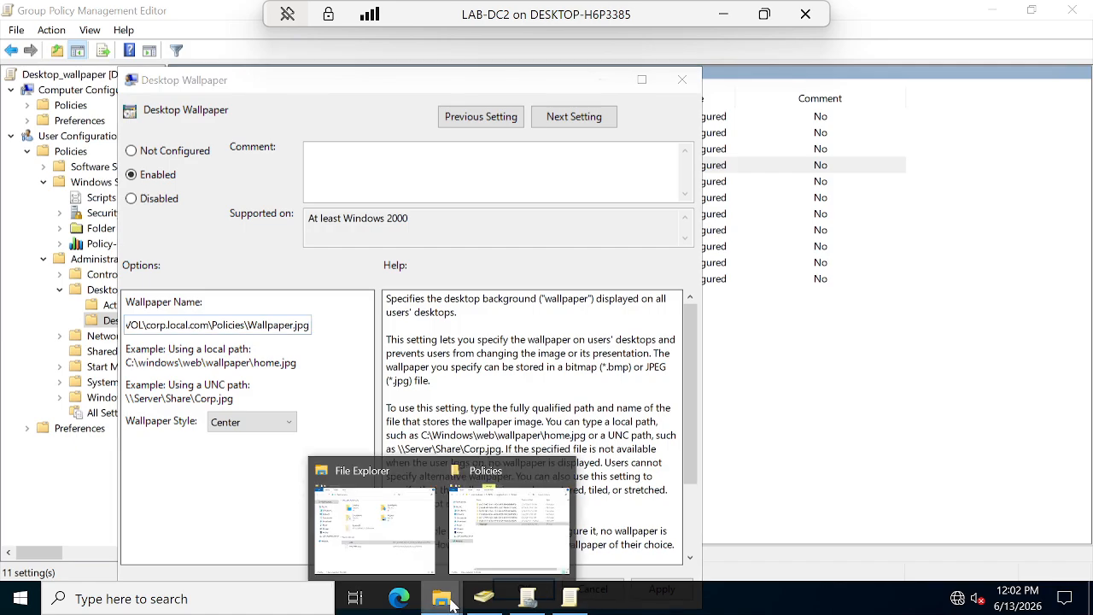
click(482, 534)
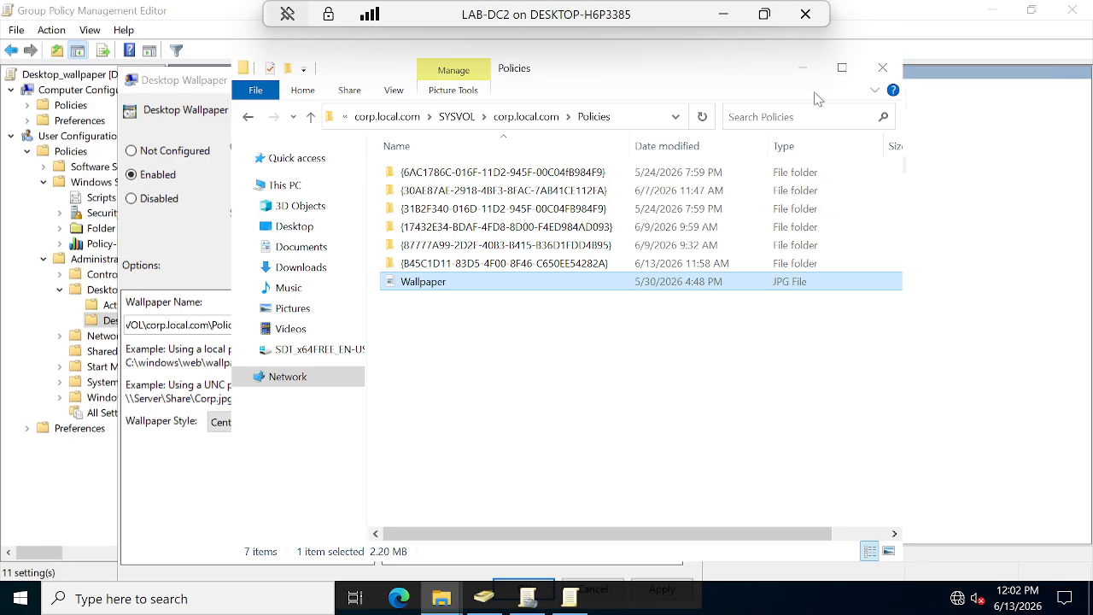
click(803, 67)
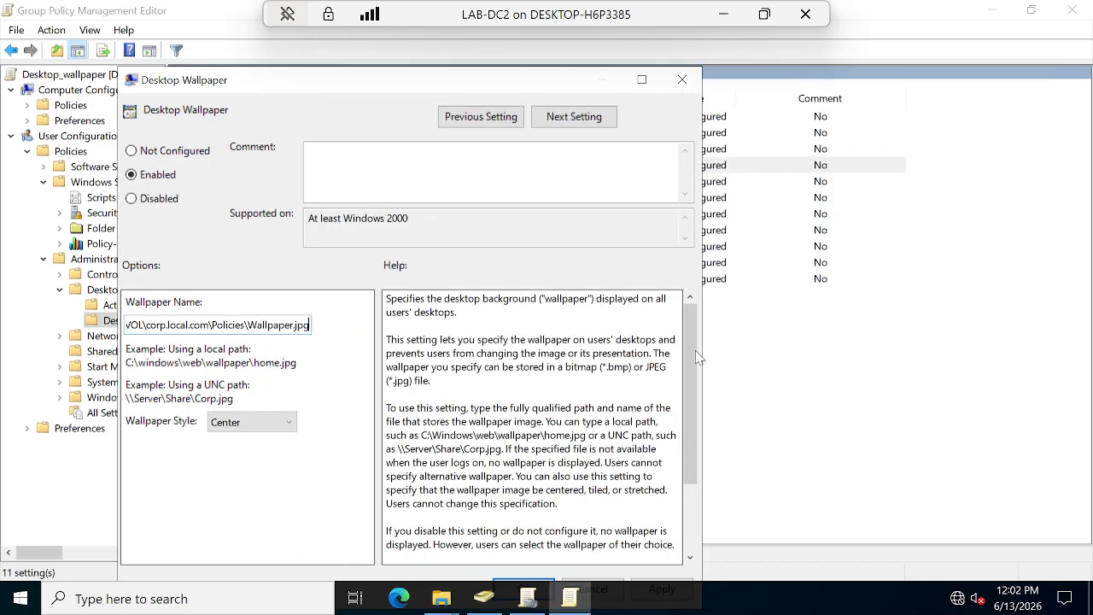
drag(286, 88, 280, 34)
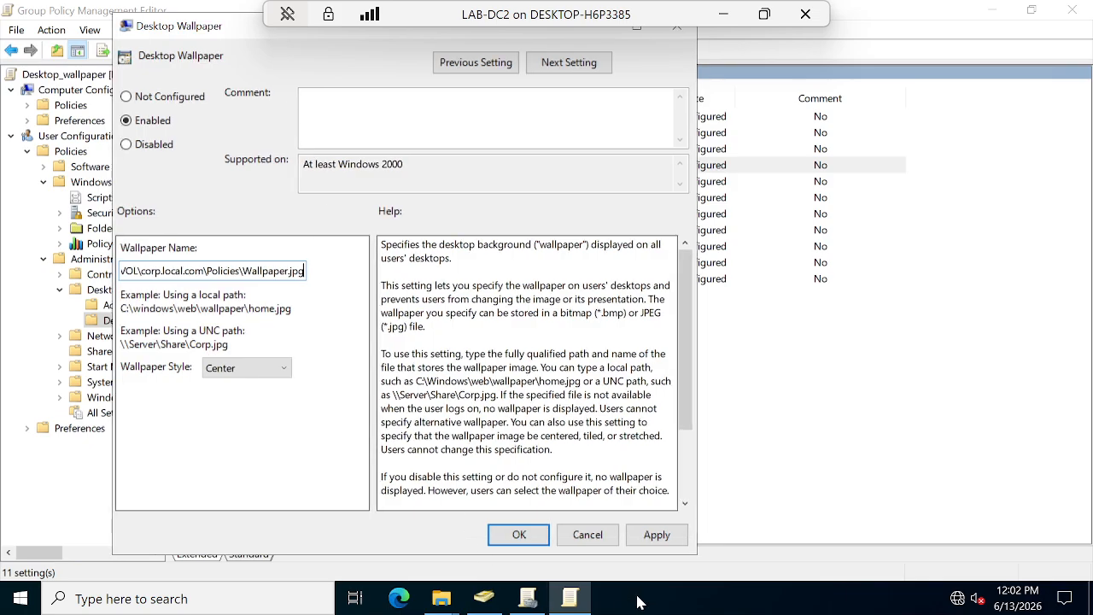
click(657, 534)
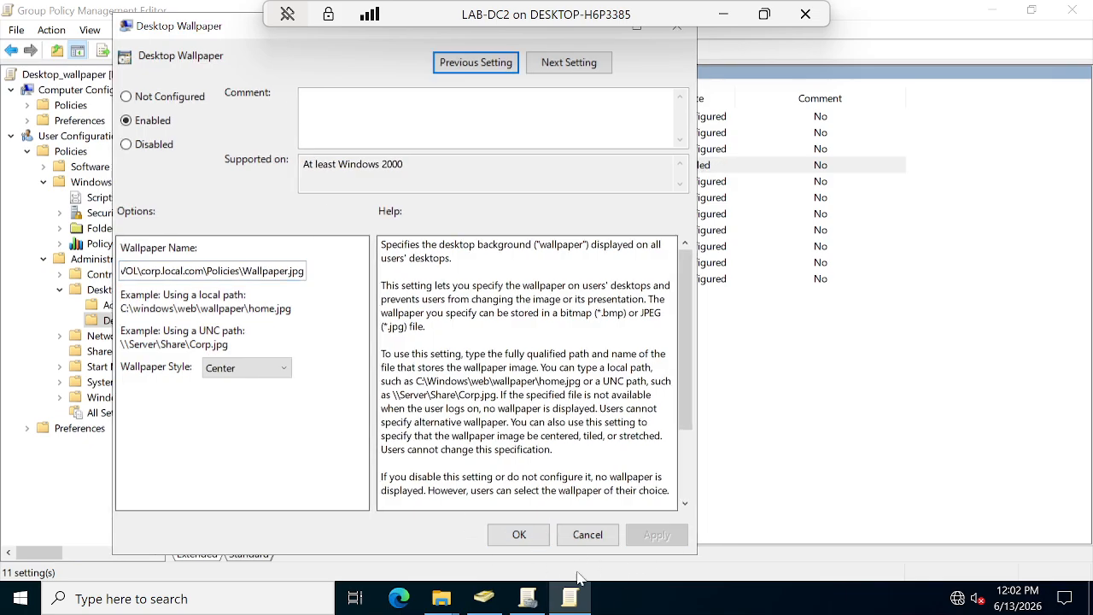
click(519, 534)
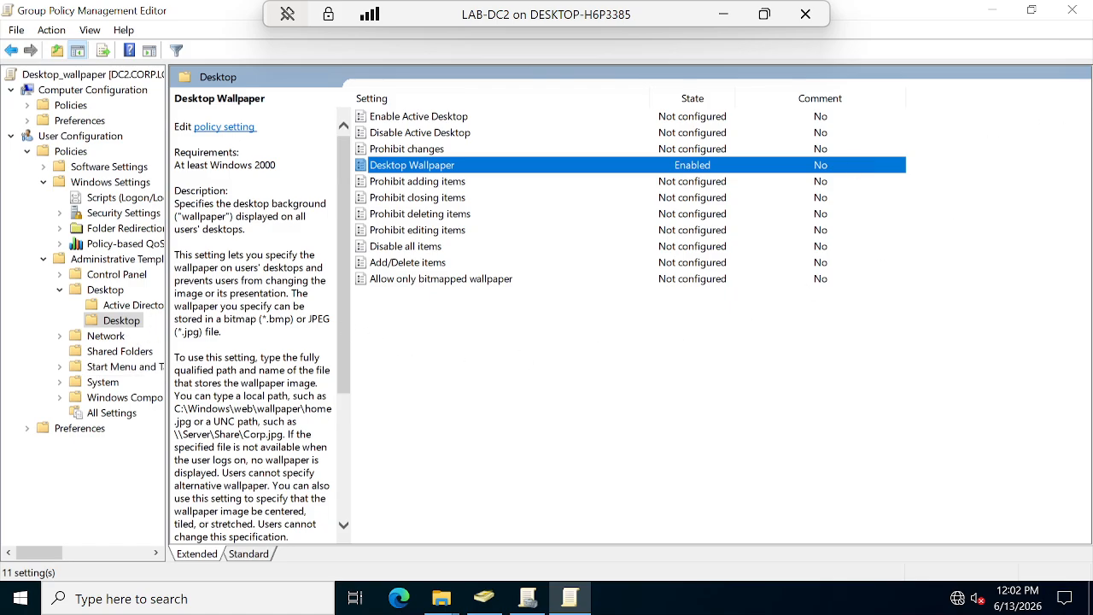
Close the policy editor and view Desktop_wallpaper's Details and generated Settings report under HR.
click(1074, 11)
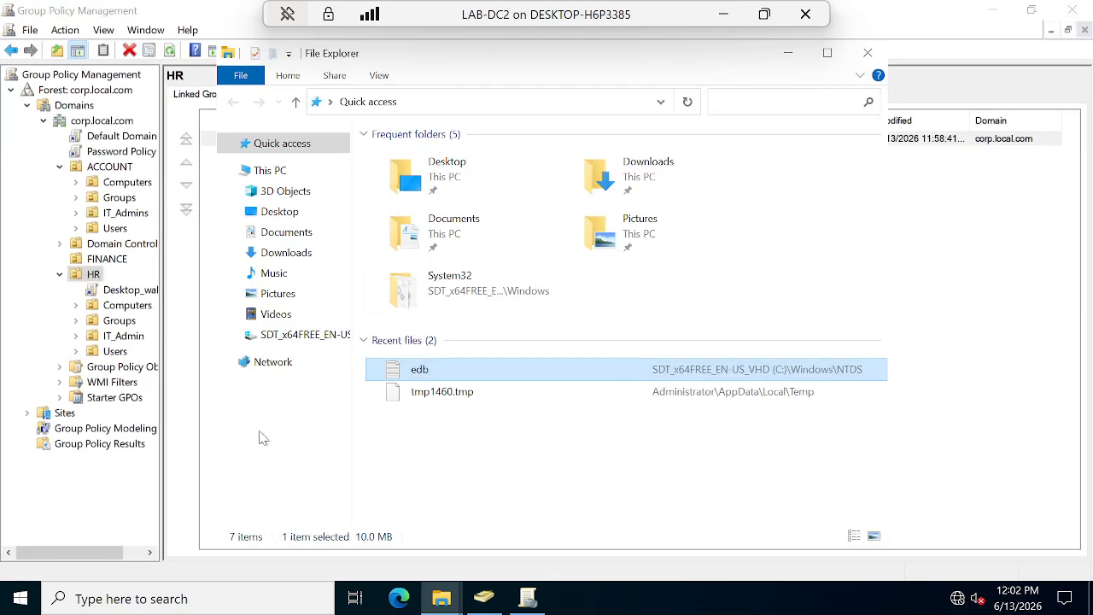
right_click(120, 295)
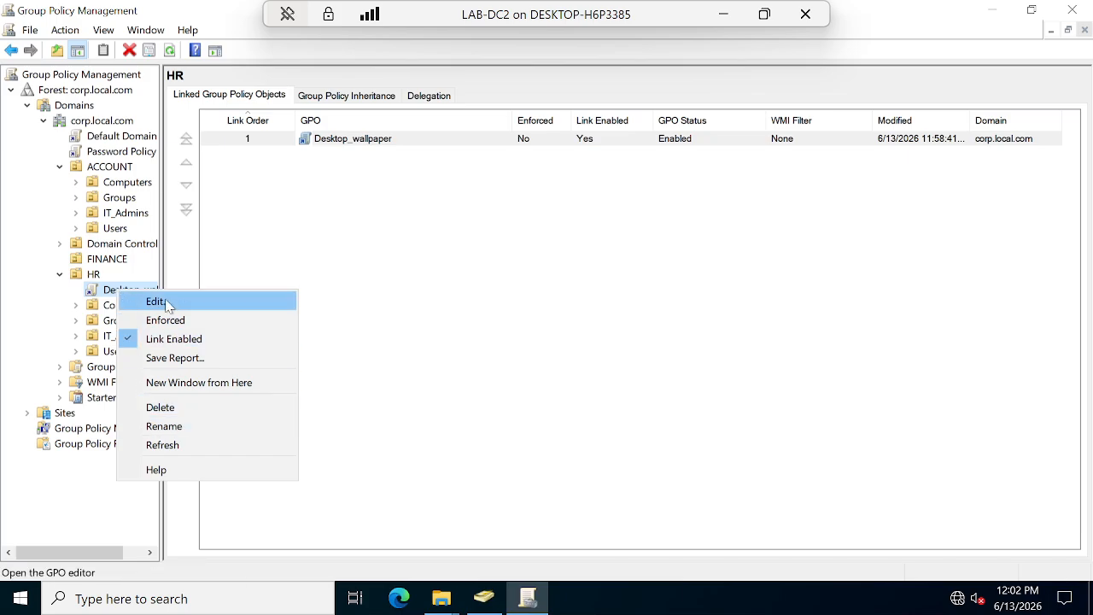
click(102, 292)
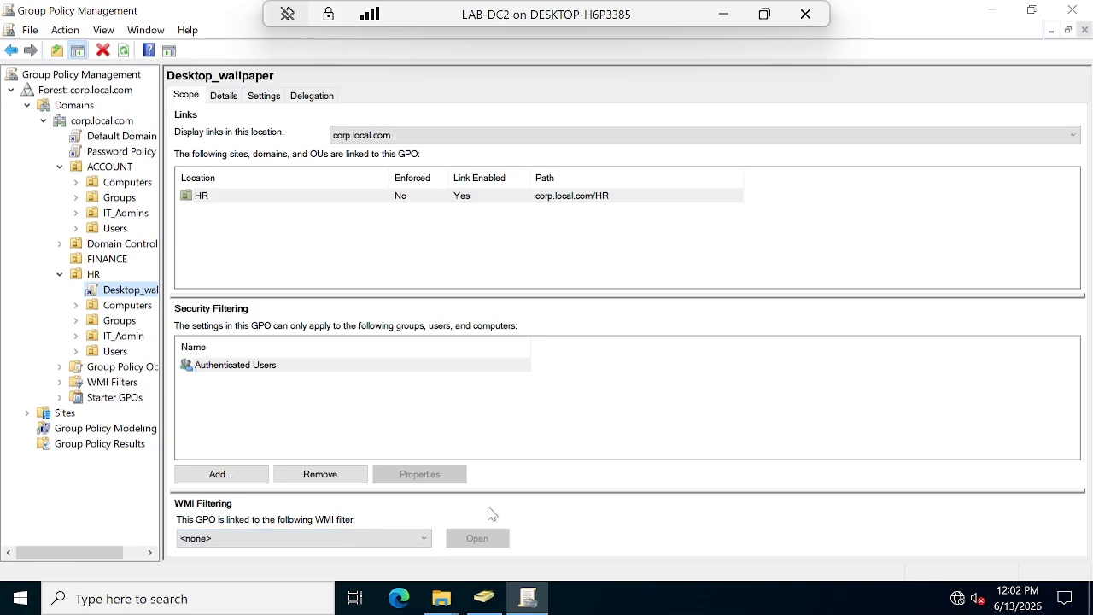
click(224, 96)
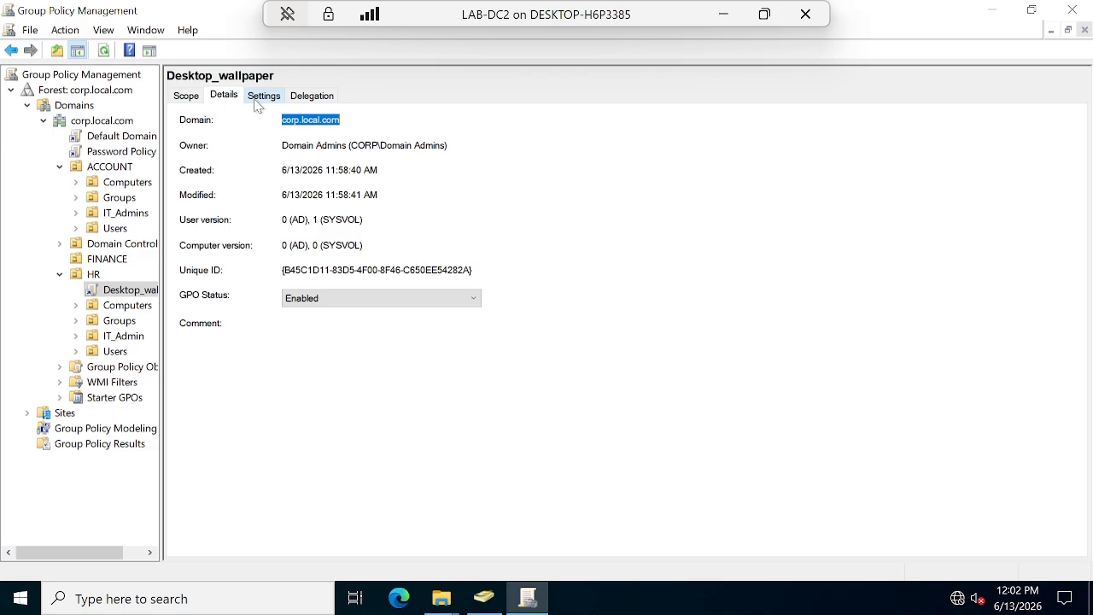
click(261, 97)
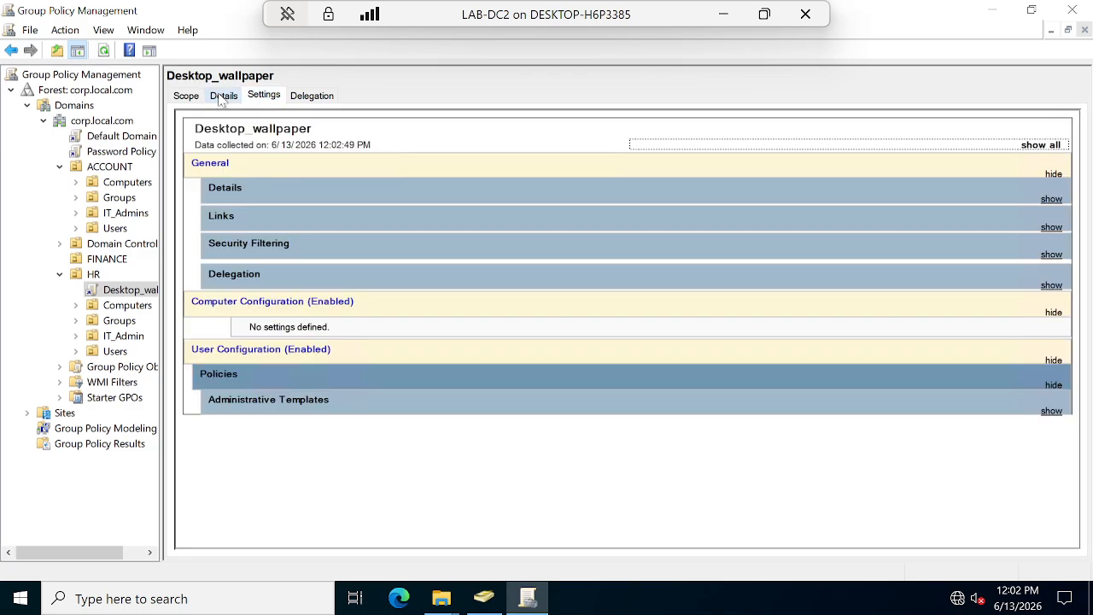
Reload the Desktop_wallpaper settings report and expand its Details and Links sections.
click(223, 95)
click(254, 98)
click(276, 194)
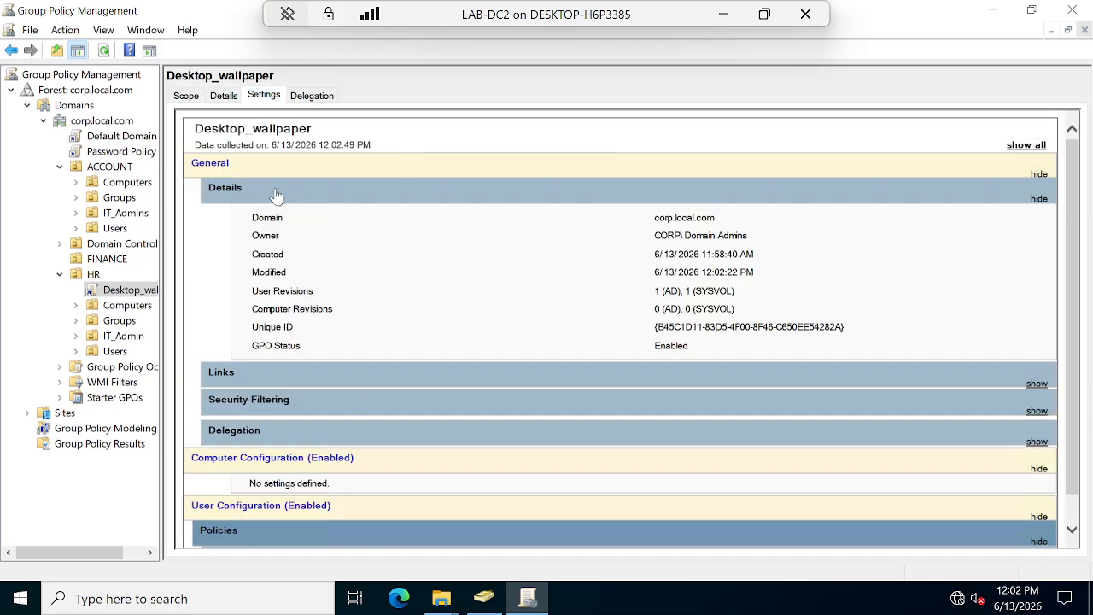
click(317, 378)
scroll(674, 360, down, 2)
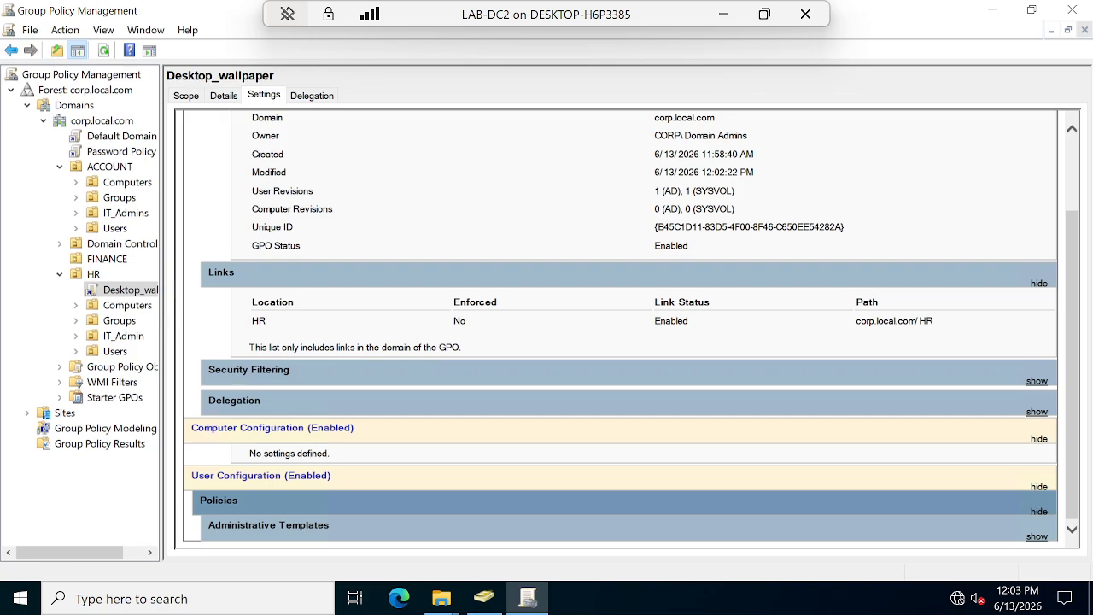
Expand Security Filtering and Delegation, and collapse then re-expand User Configuration.
click(321, 383)
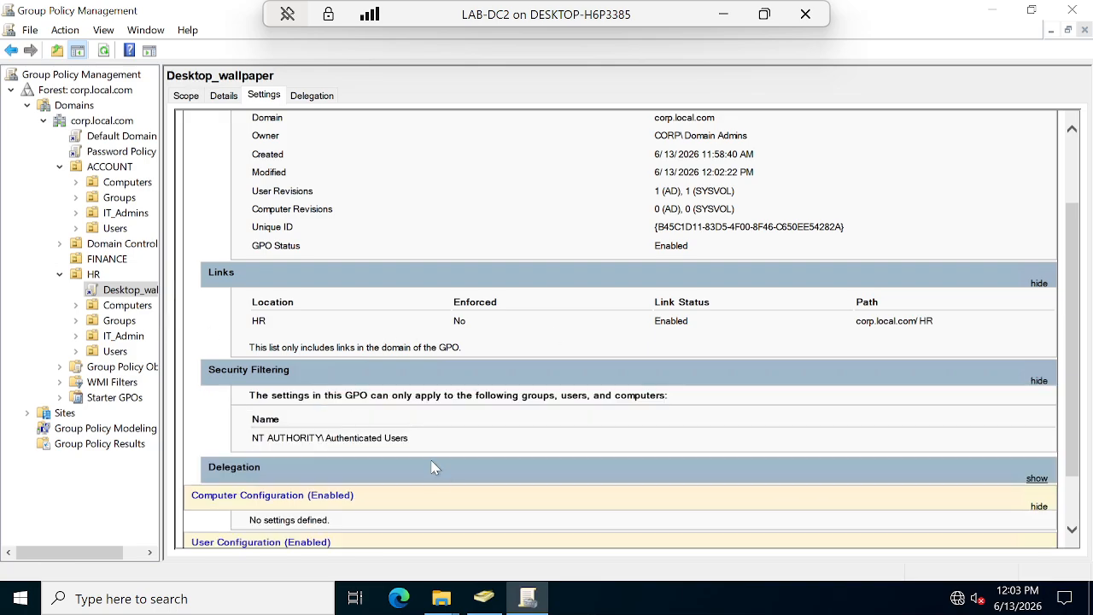
scroll(453, 487, down, 2)
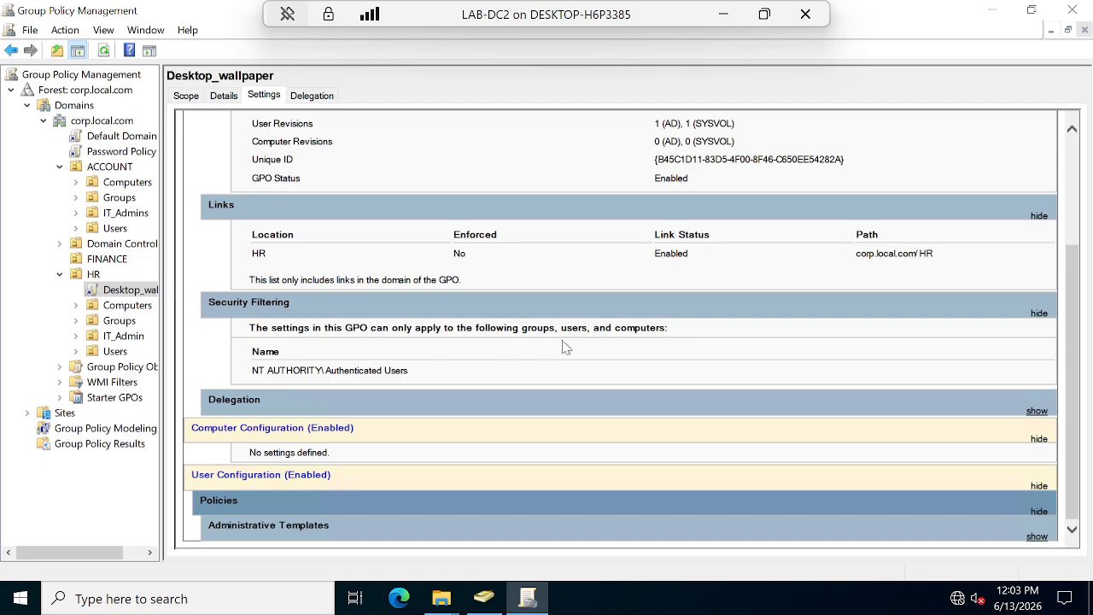
click(286, 415)
scroll(651, 412, down, 4)
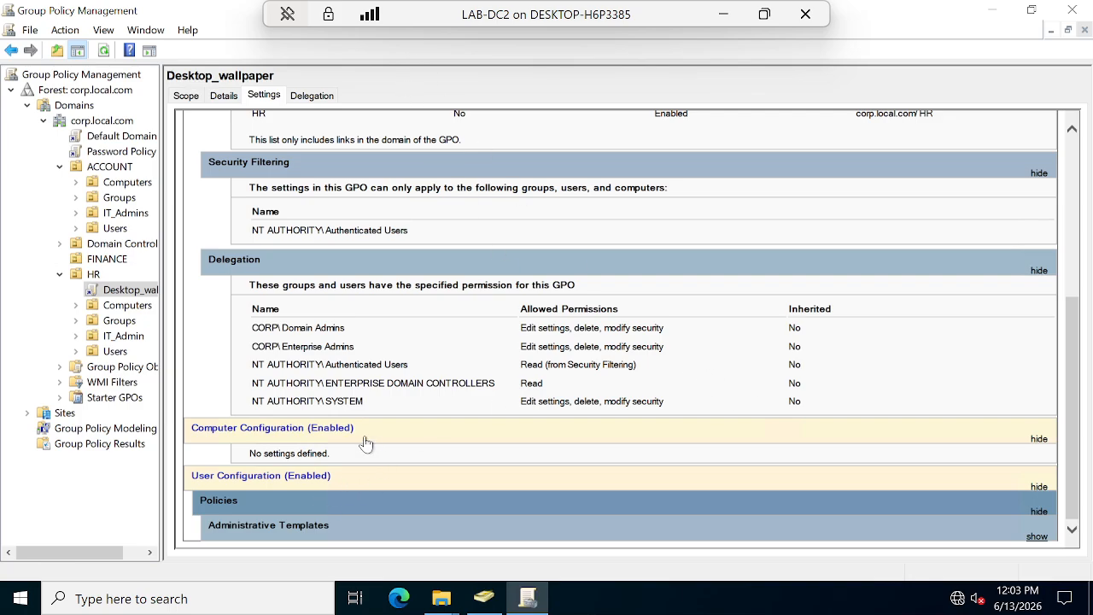
click(350, 513)
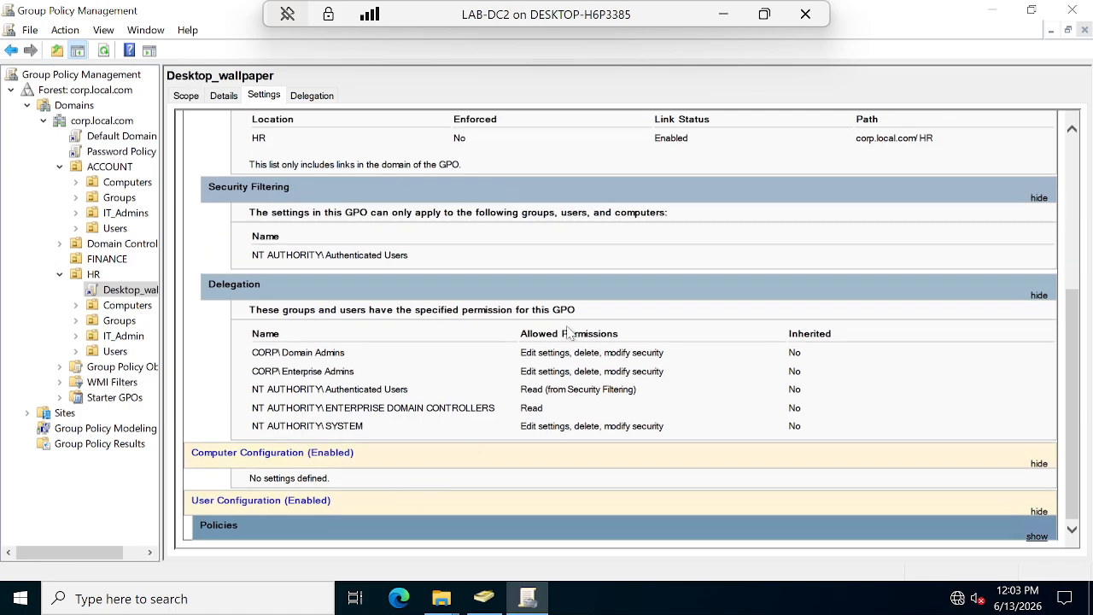
click(322, 504)
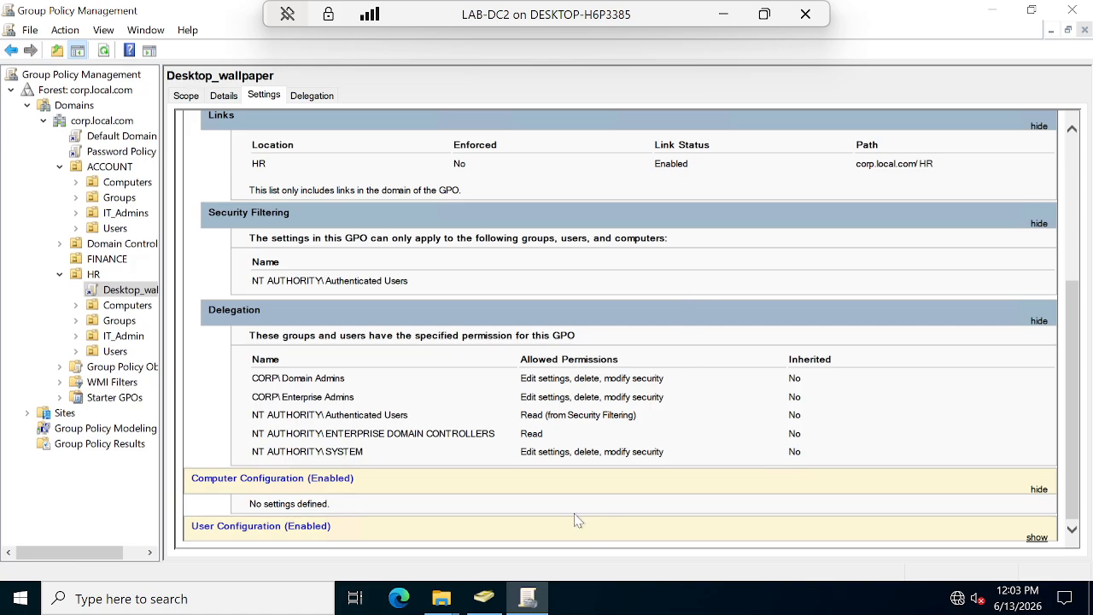
click(1037, 538)
scroll(427, 437, up, 3)
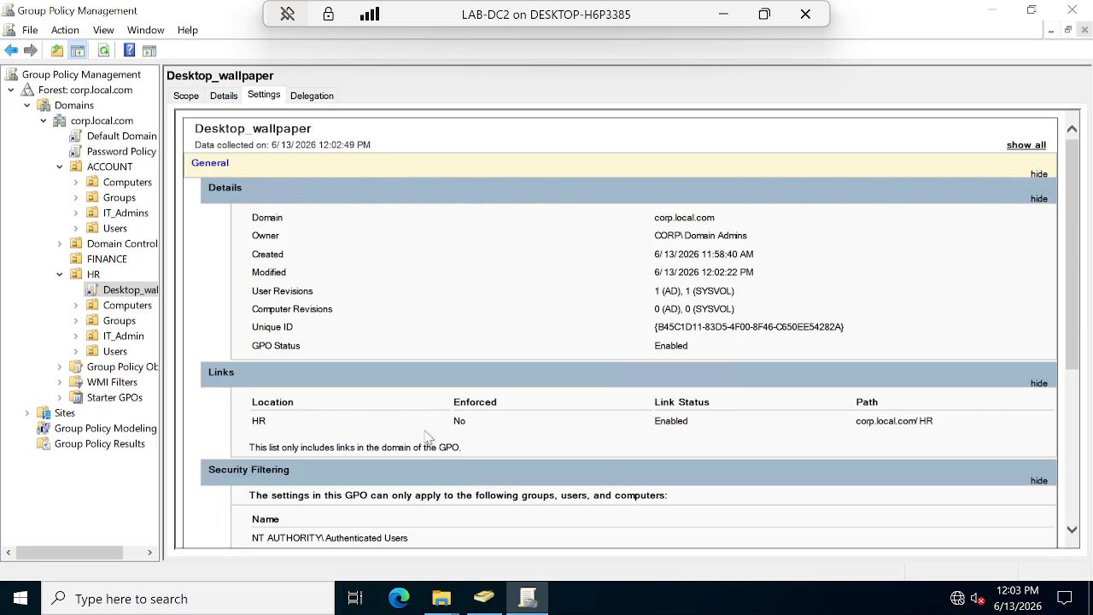
click(309, 95)
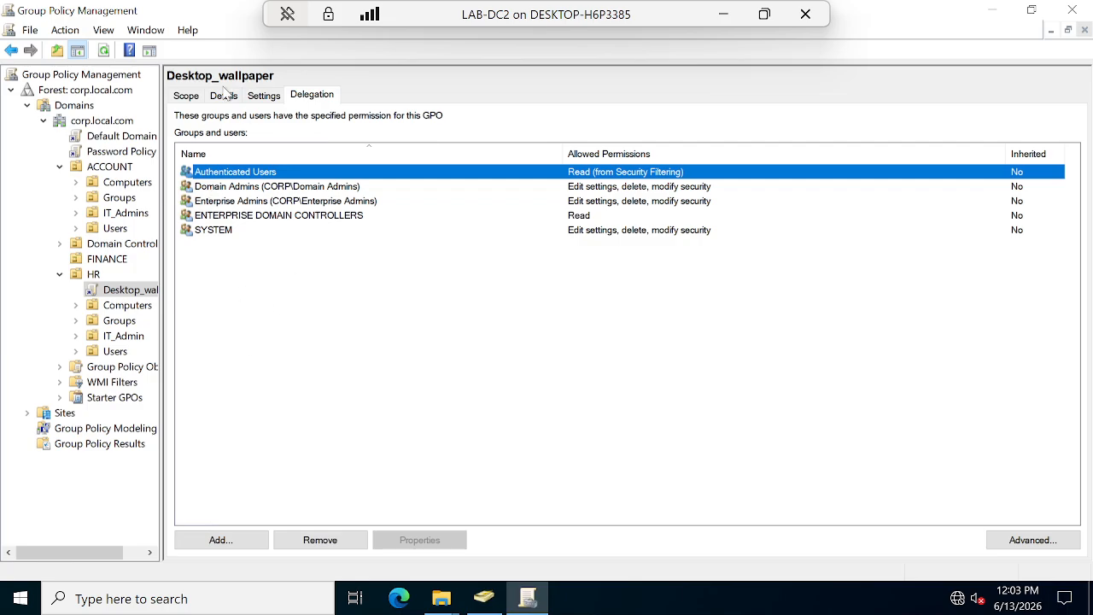
Review Desktop_wallpaper's advanced security permissions, then reselect the GPO under HR.
click(1025, 540)
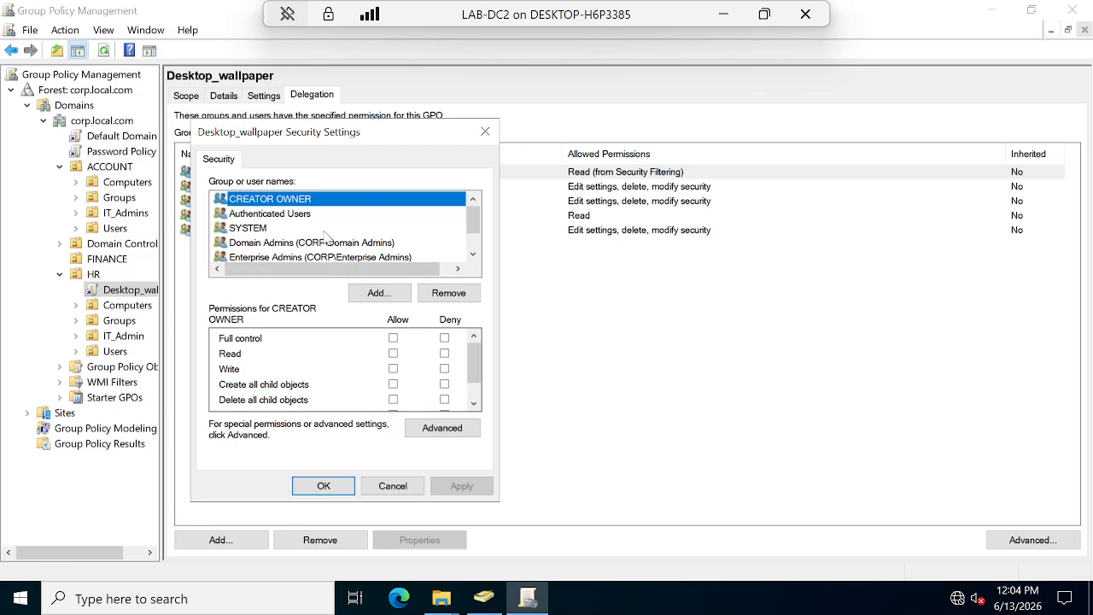
click(323, 486)
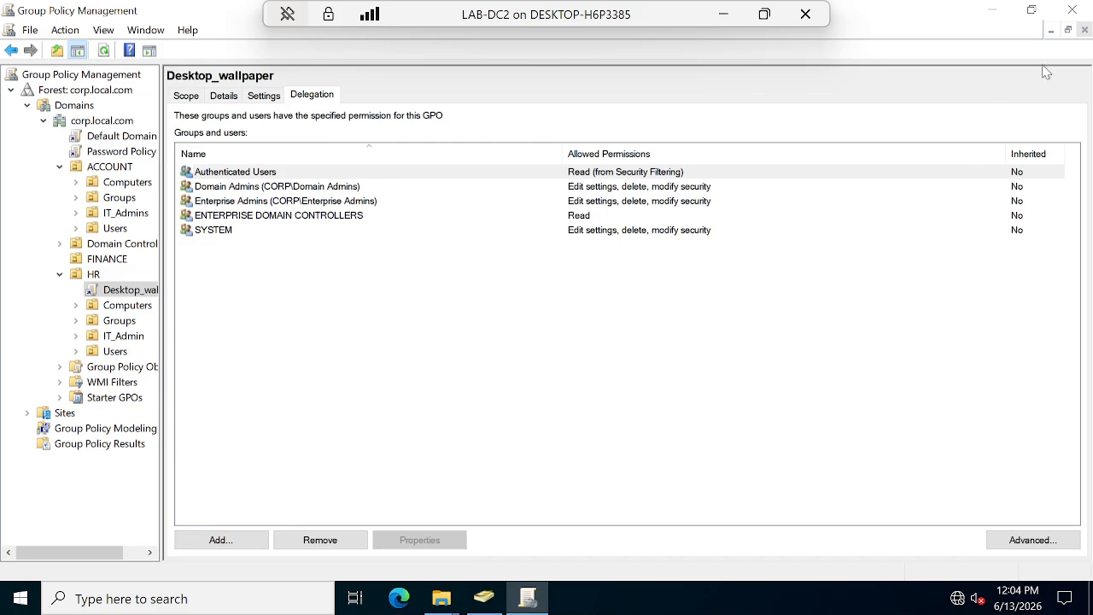
click(114, 294)
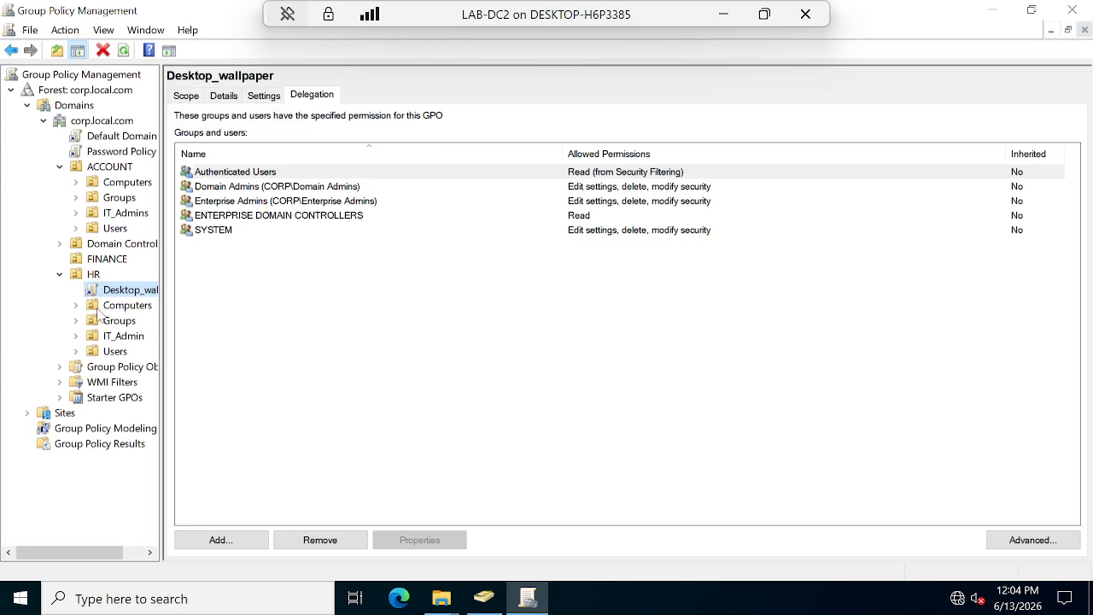
click(128, 309)
click(126, 291)
List the two HR user accounts in ADUC and minimize the LAB-DC2 session.
click(484, 598)
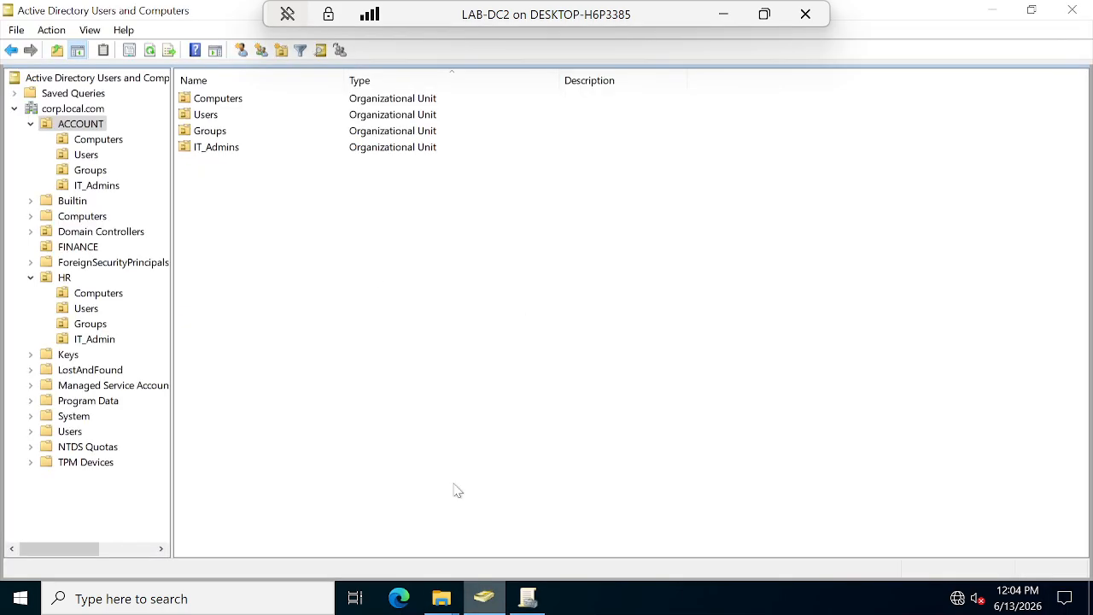
click(86, 310)
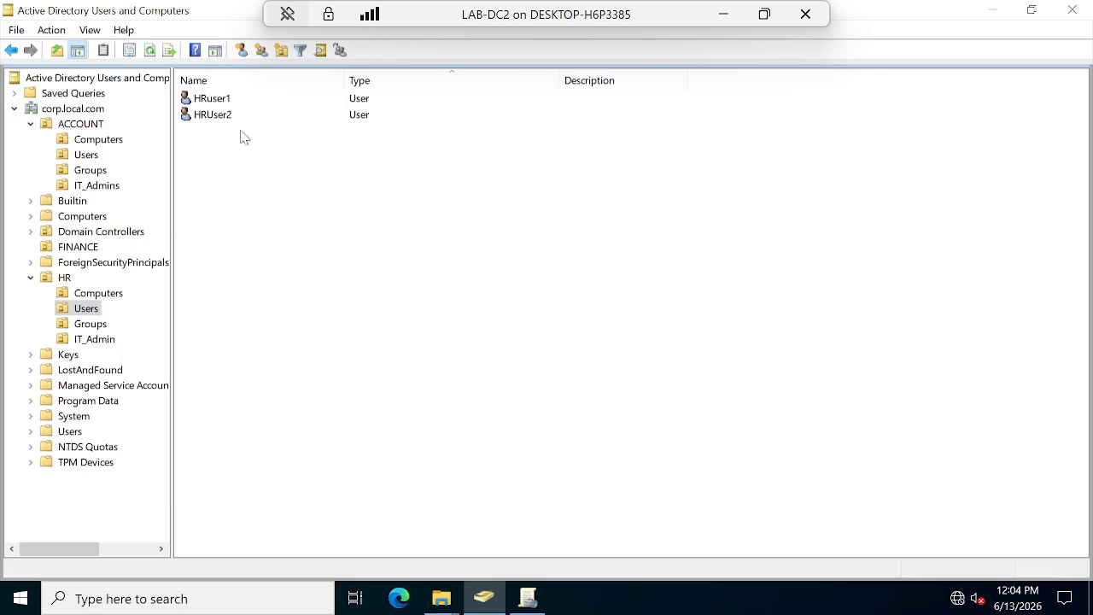
click(723, 15)
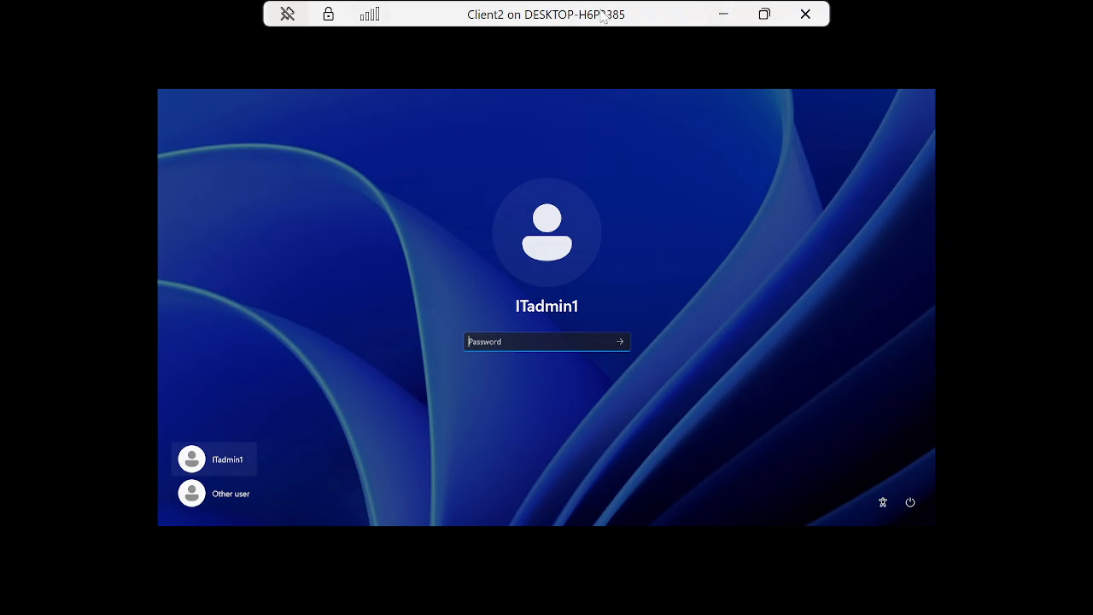
Sign in to Client2 as Other user with the HR user's name and password.
click(220, 496)
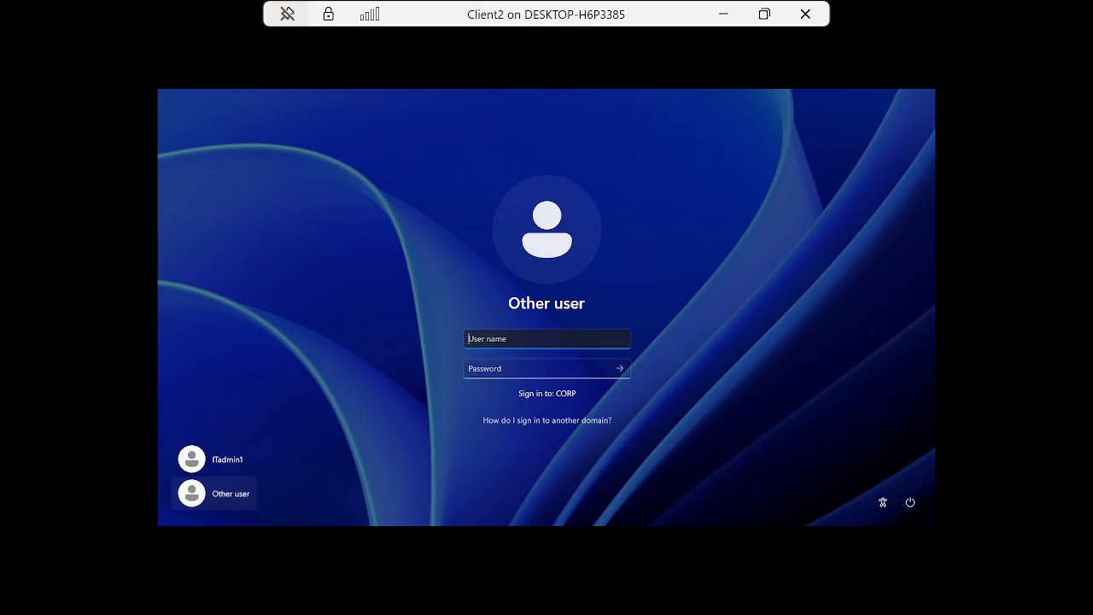
text(HRuser1)
key(Tab)
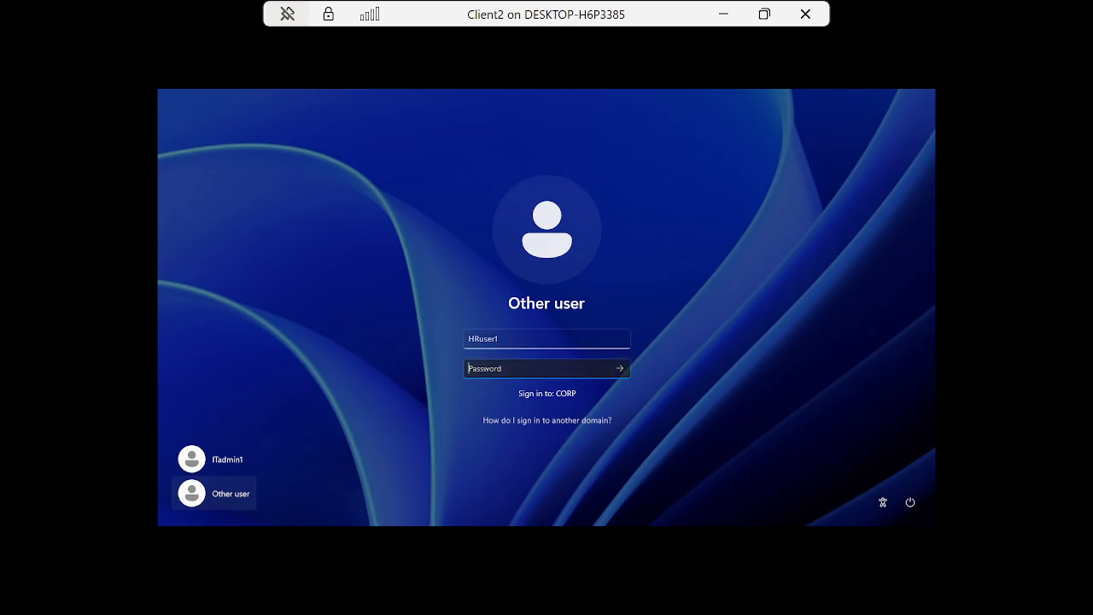
text(P)
key(Return)
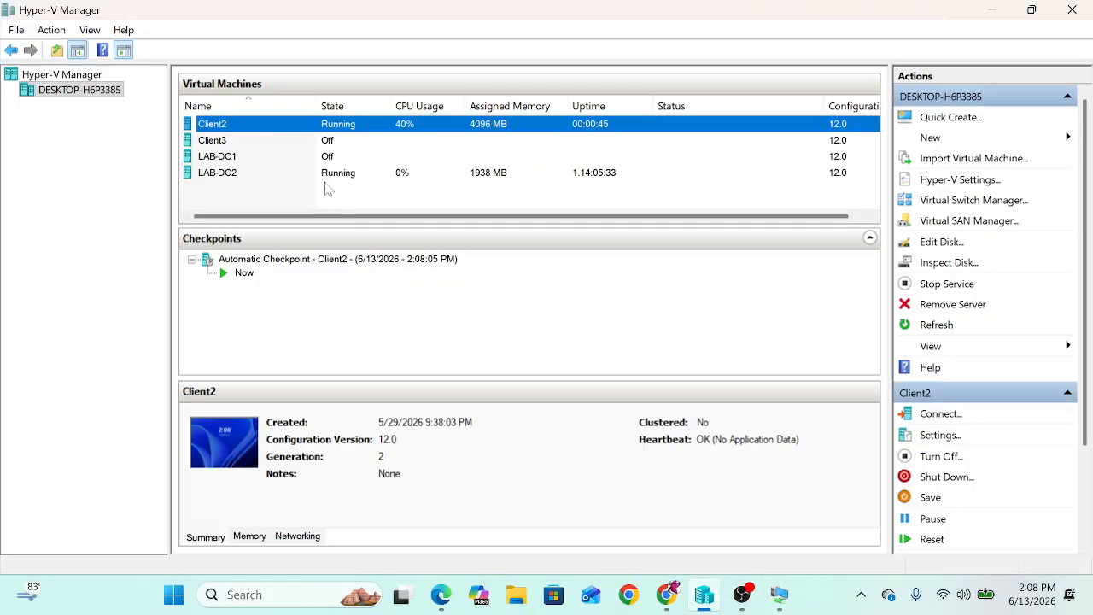
Connect to LAB-DC2, check Client2's desktop, and maximize the LAB-DC2 sign-in window.
click(328, 174)
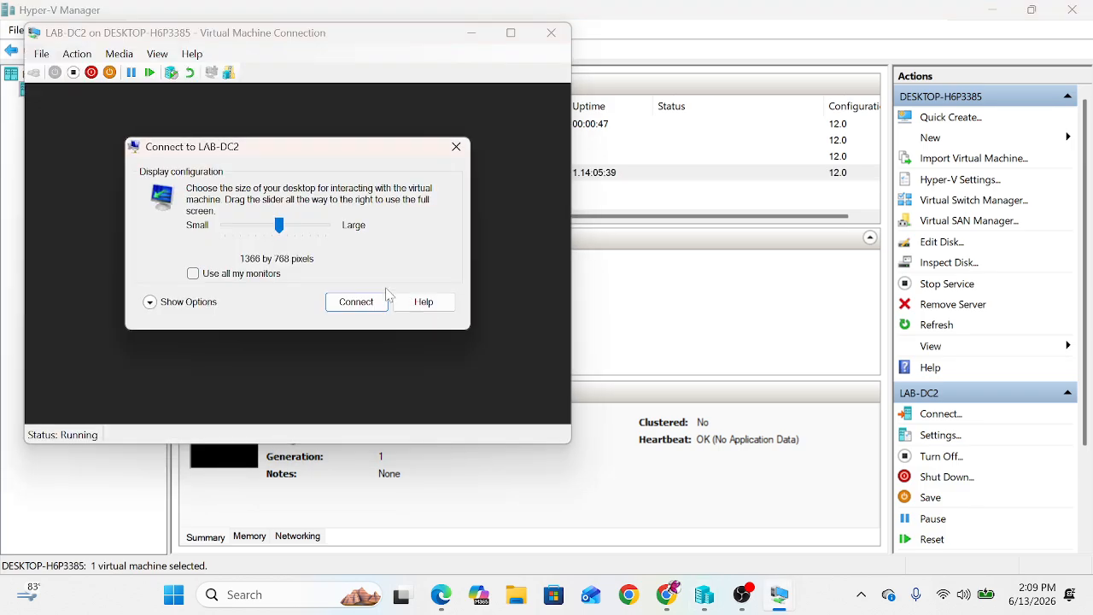
click(363, 298)
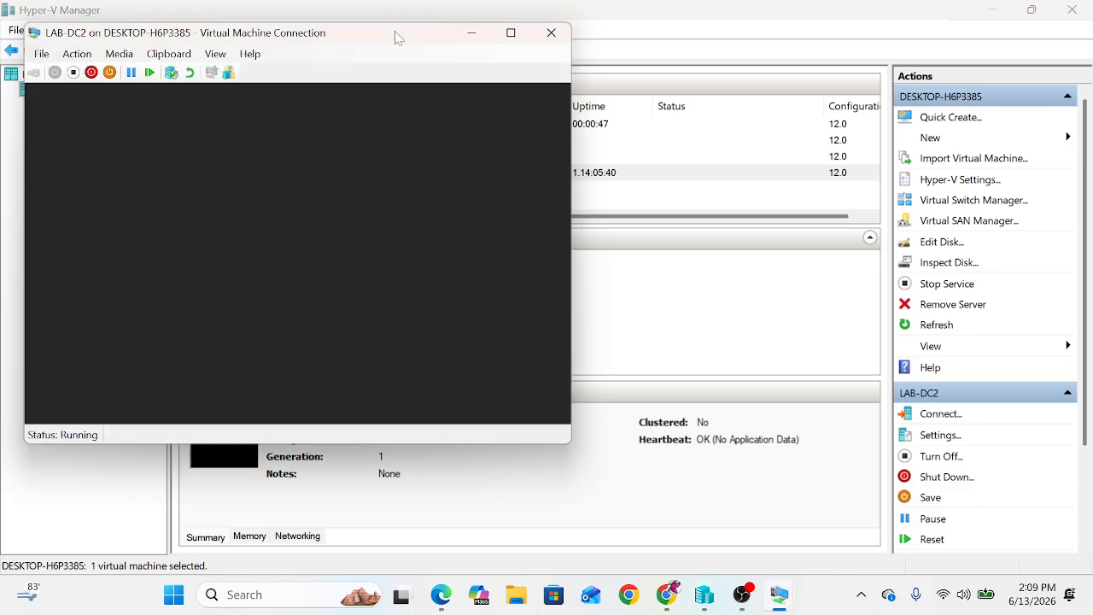
mouse_move(778, 594)
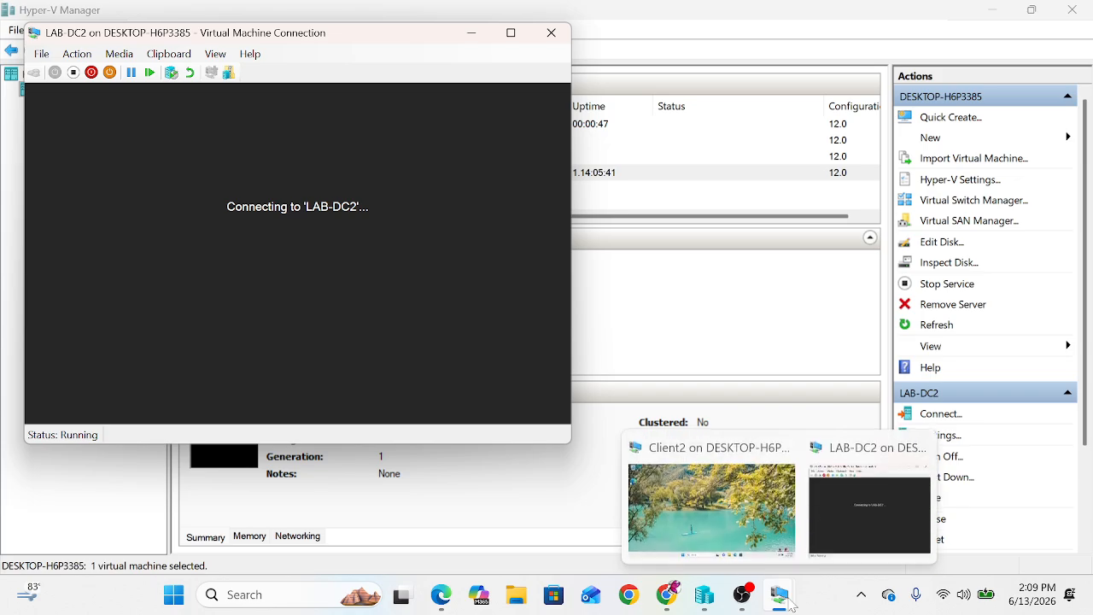
click(730, 516)
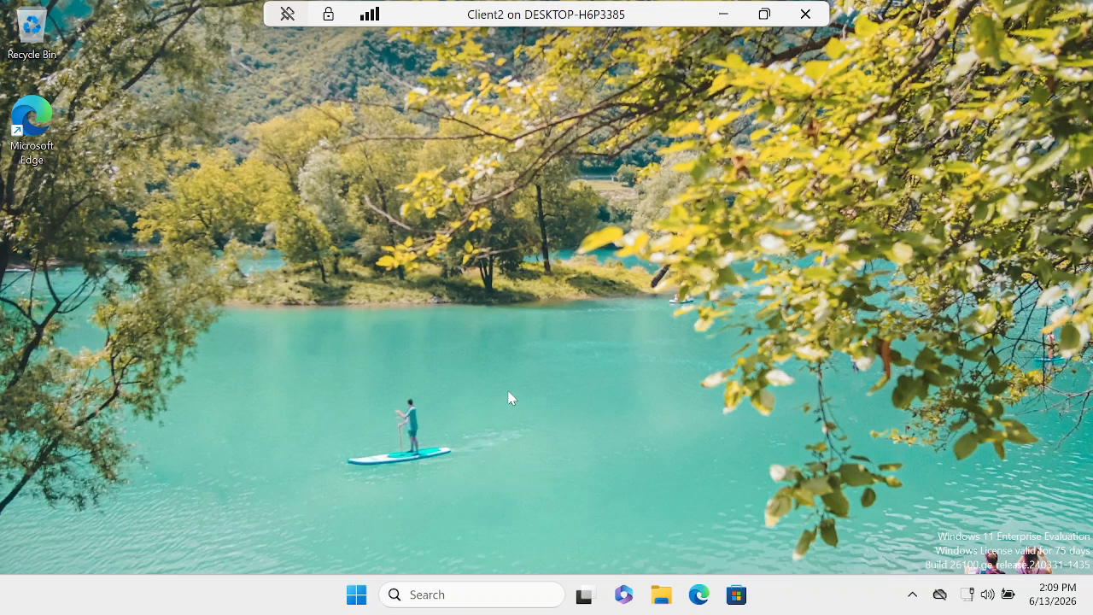
click(726, 15)
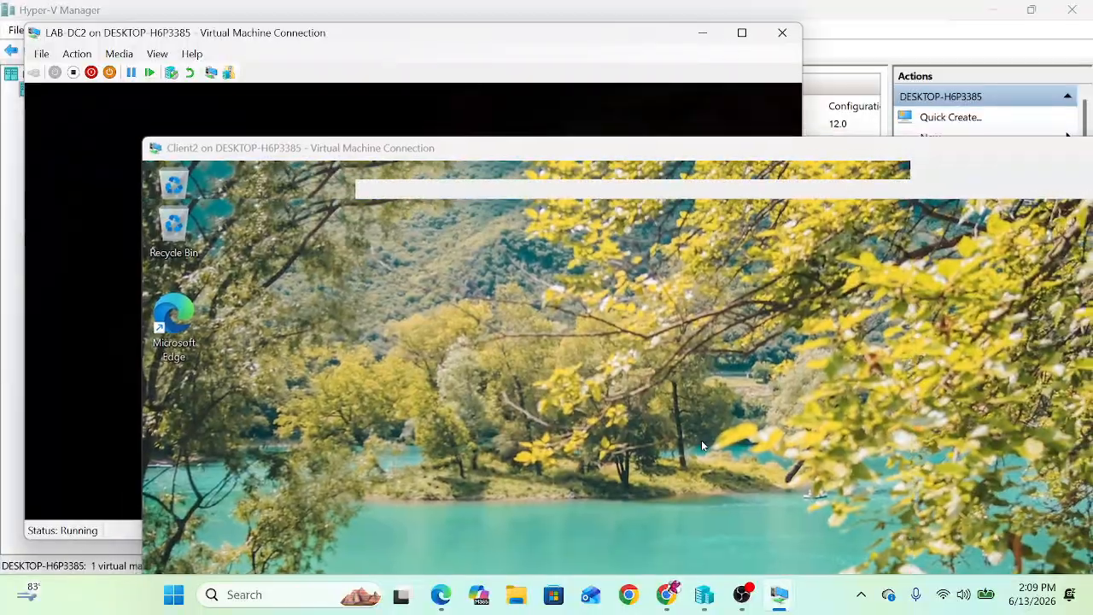
double_click(493, 33)
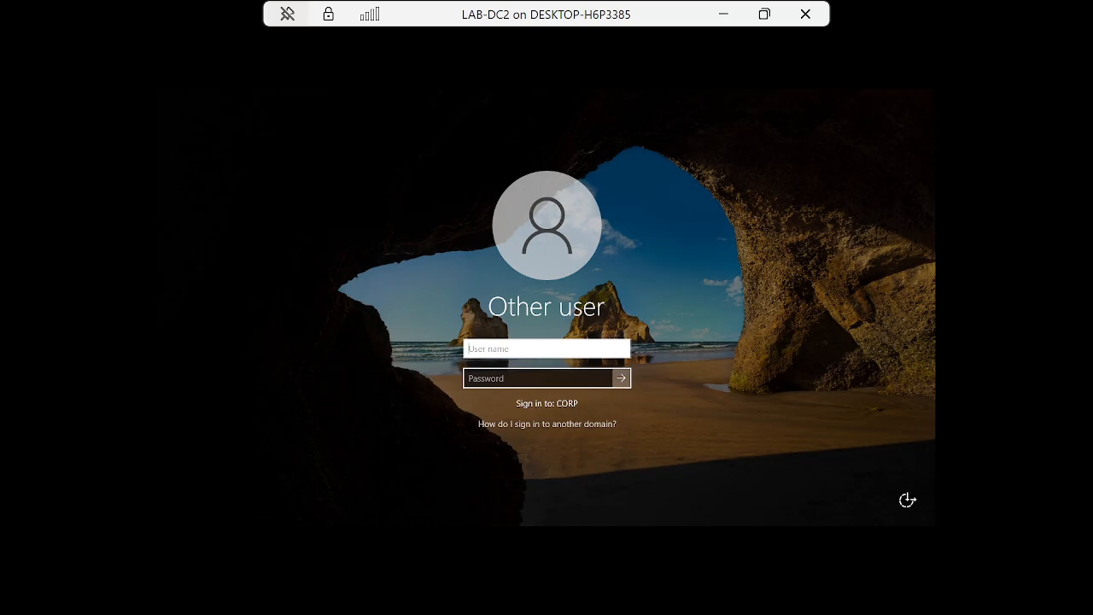
Sign in to LAB-DC2 as the domain administrator with its password.
text(administrator)
key(Tab)
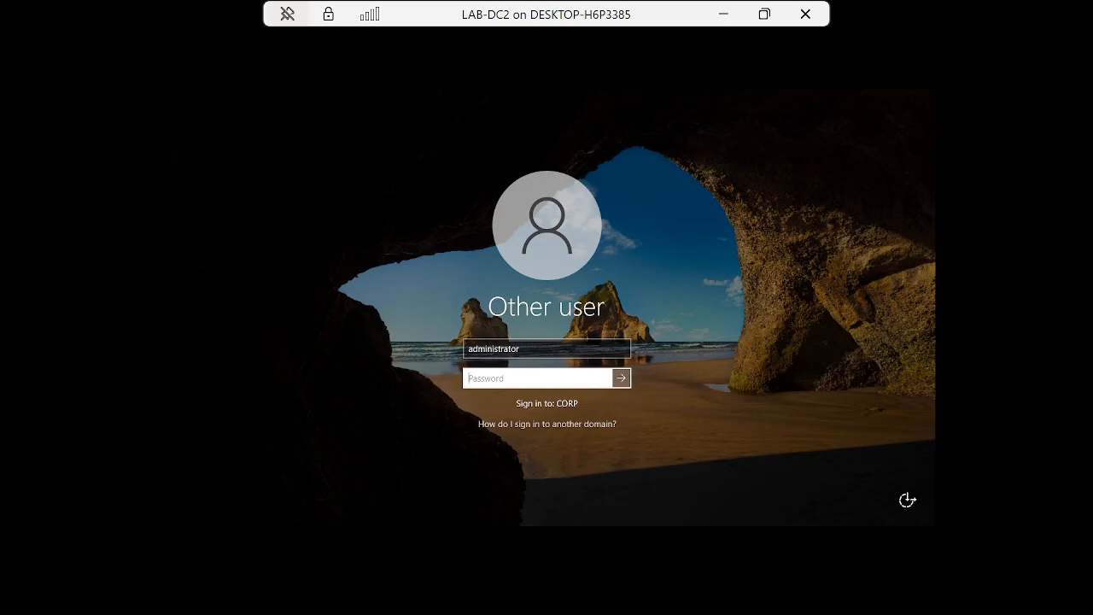
text(P)
key(Return)
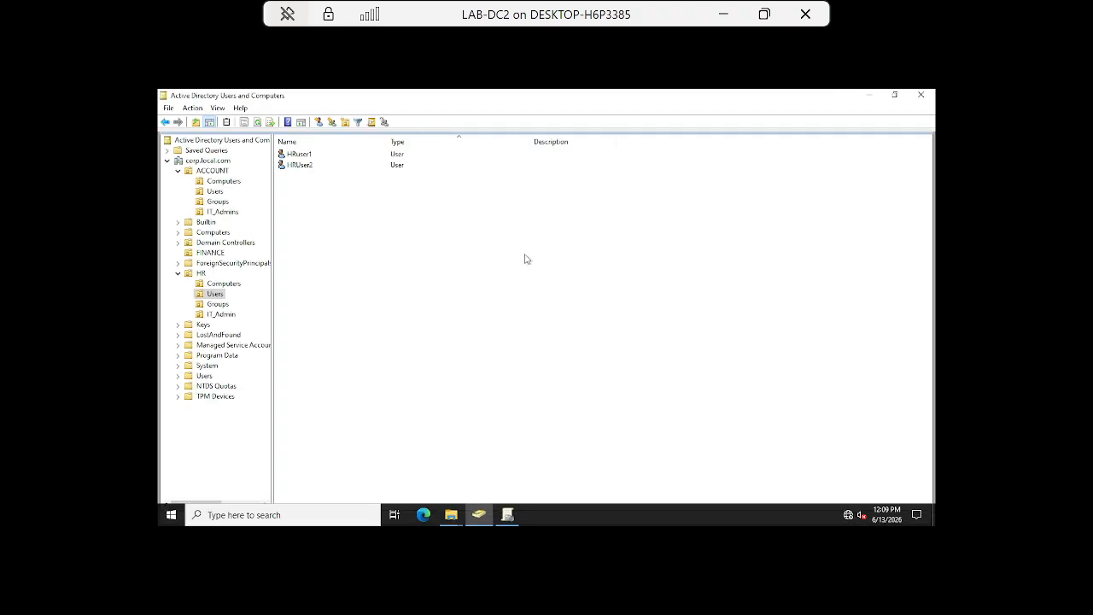
Minimize Active Directory Users and Computers and bring File Explorer up at Quick access.
click(868, 94)
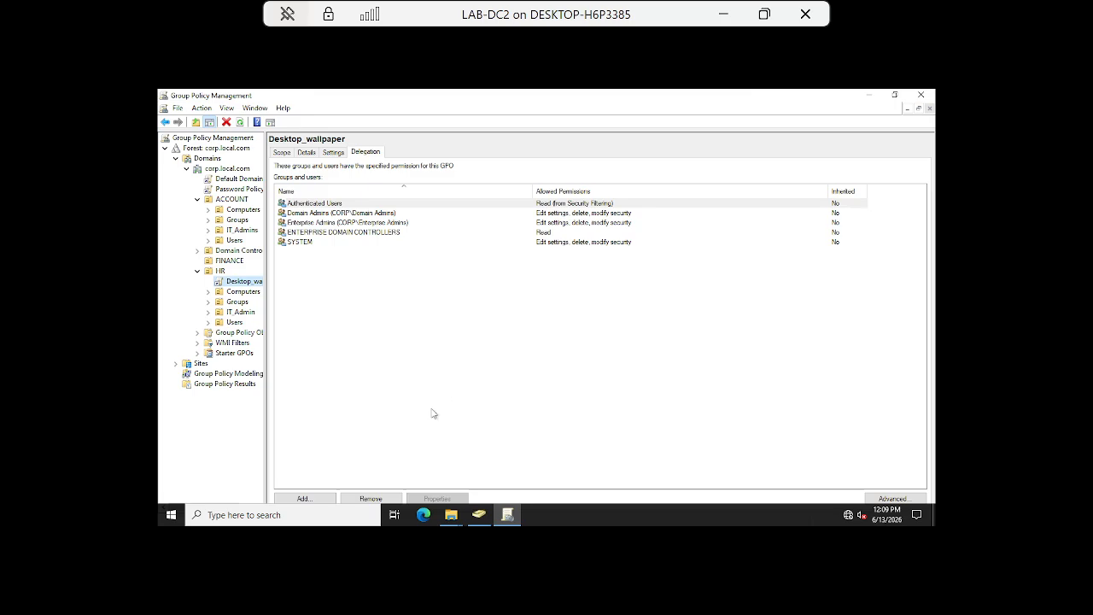
mouse_move(451, 516)
click(418, 480)
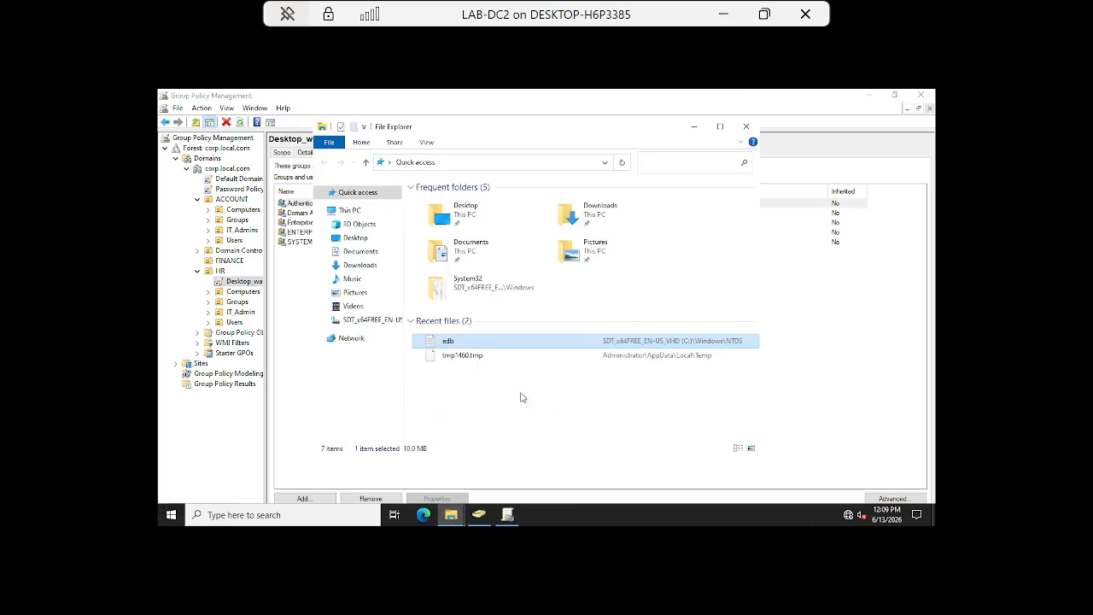
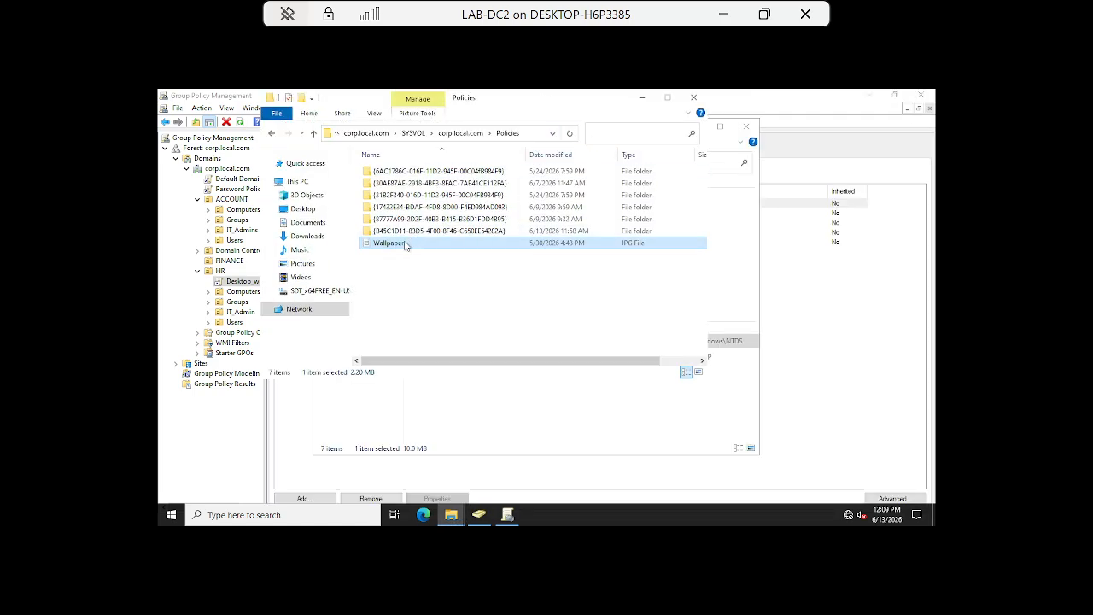
Open Wallpaper.jpg in Paint, maximize it, and scroll through the image.
double_click(406, 245)
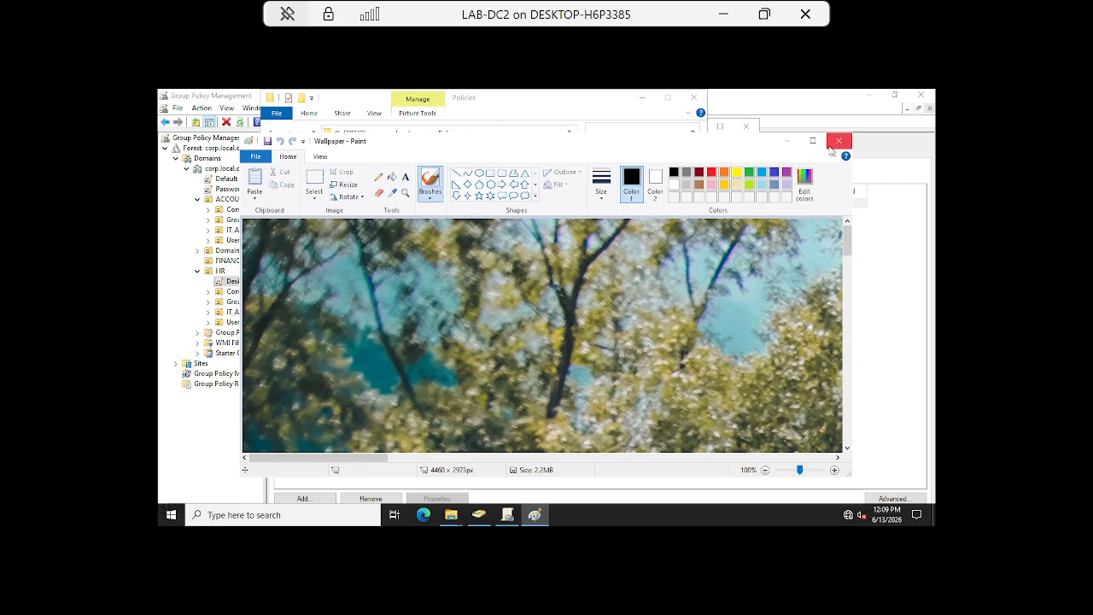
click(812, 141)
scroll(693, 367, down, 10)
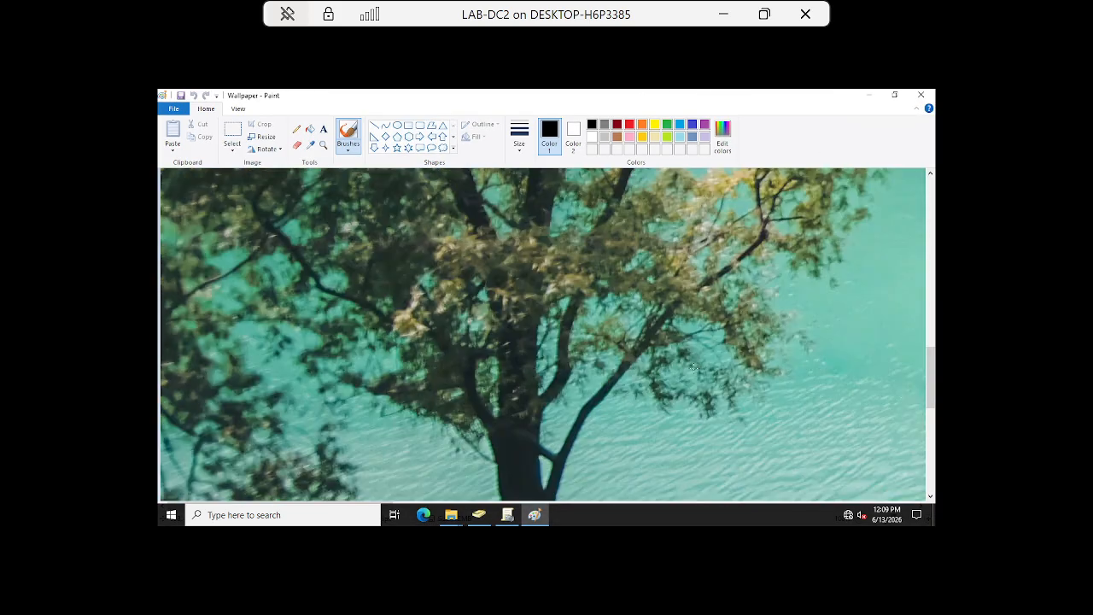
scroll(693, 367, down, 5)
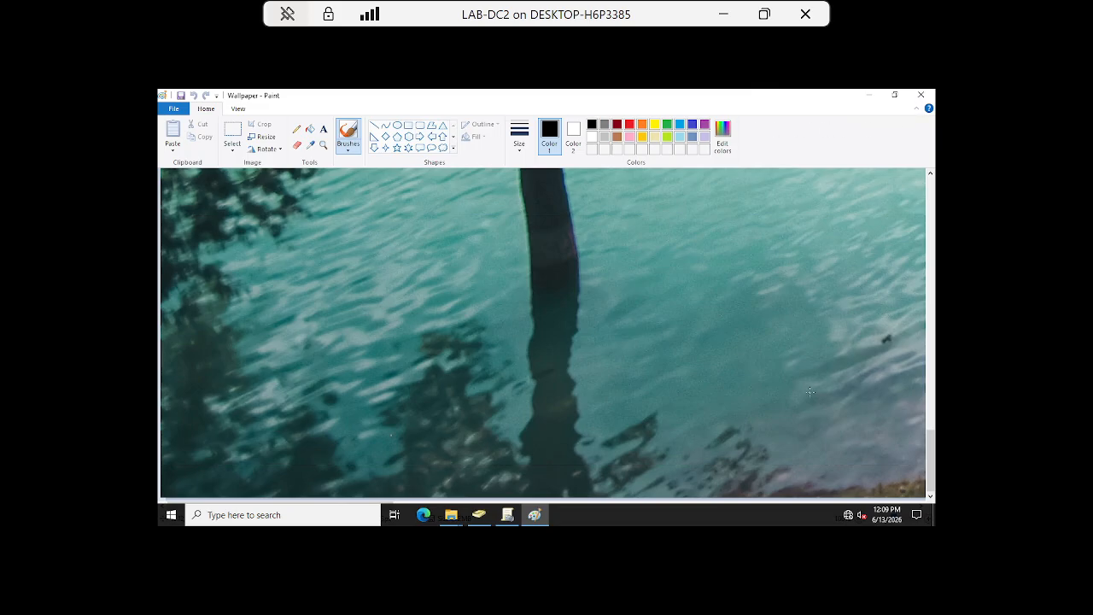
scroll(810, 391, up, 10)
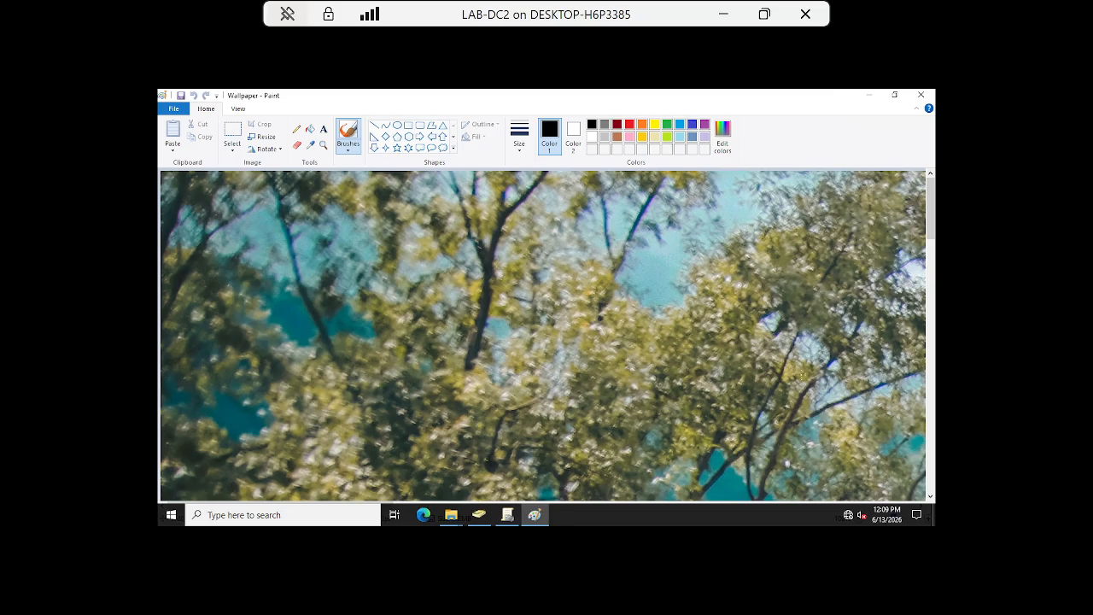
scroll(802, 376, down, 8)
Minimize Paint and close both Policies folder windows.
click(868, 94)
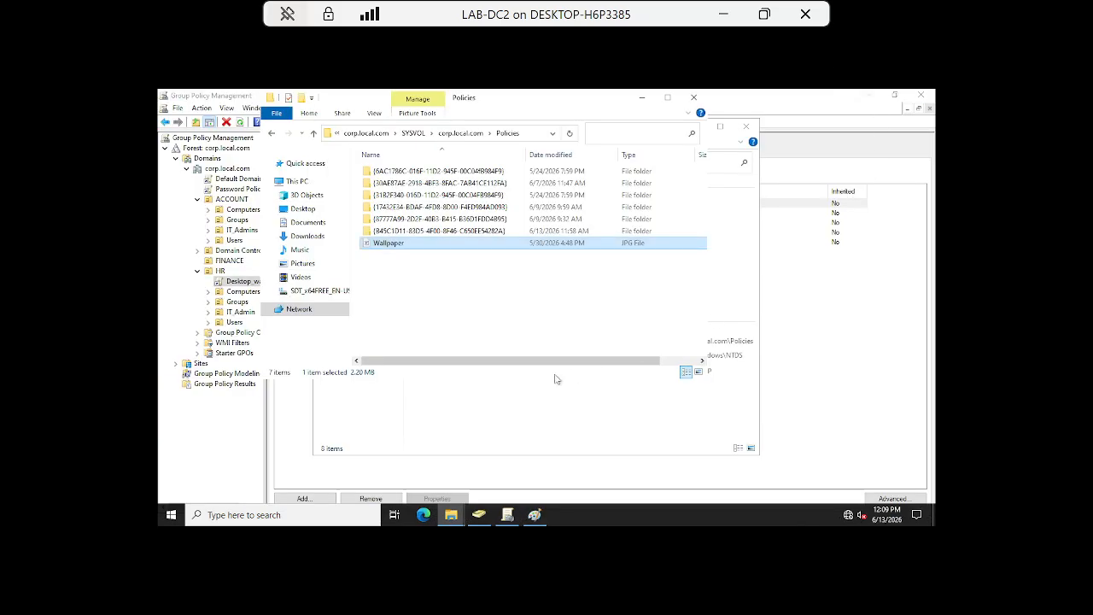
click(754, 128)
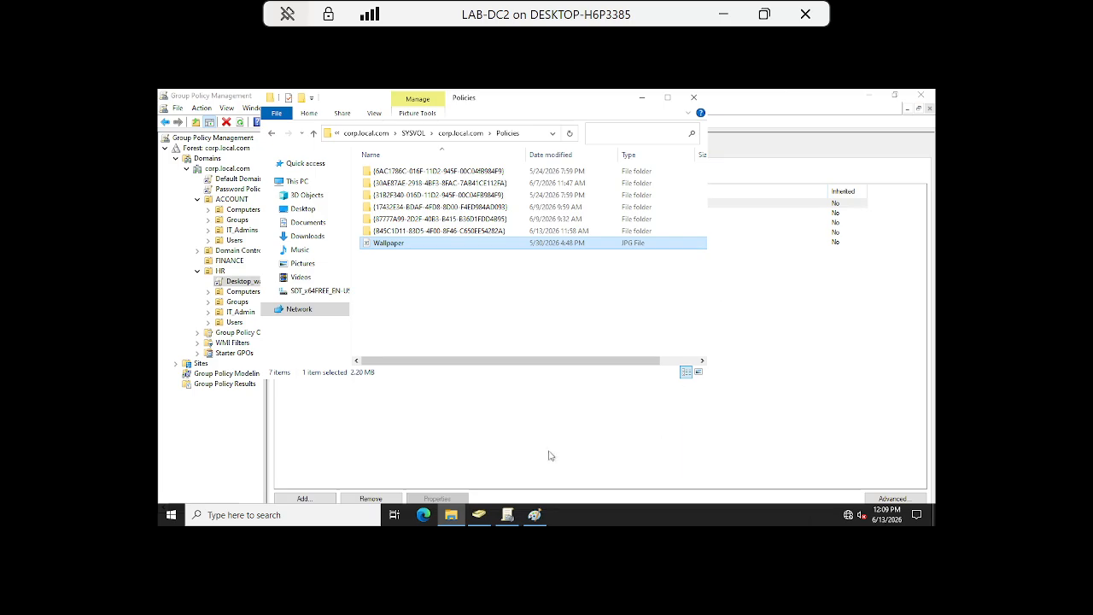
click(693, 98)
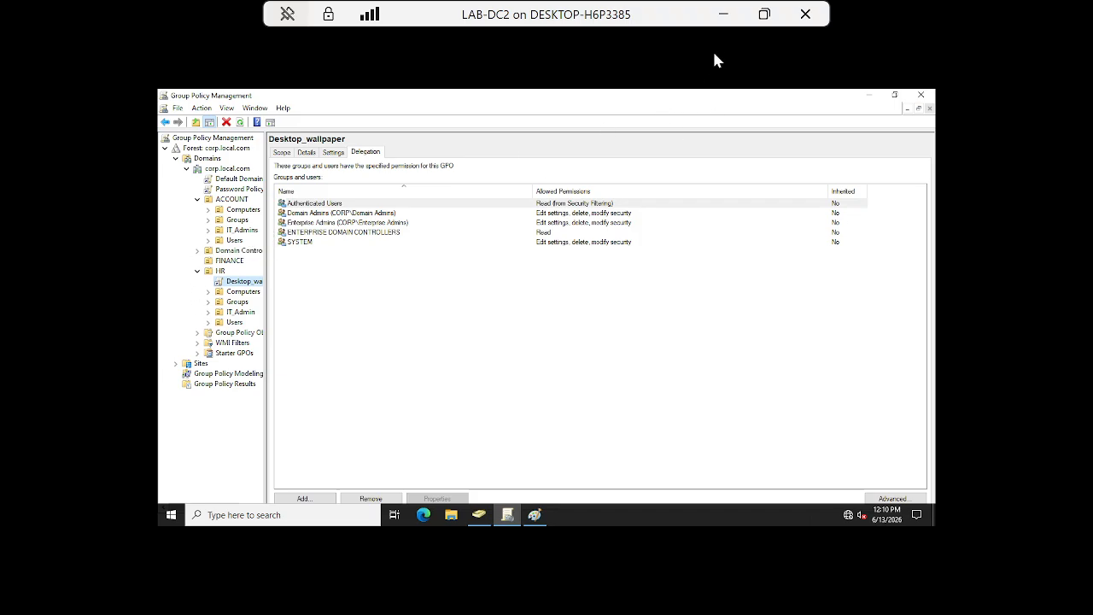
Switch to the Client2 VM and sign its current user out, forcing it despite open apps.
click(723, 15)
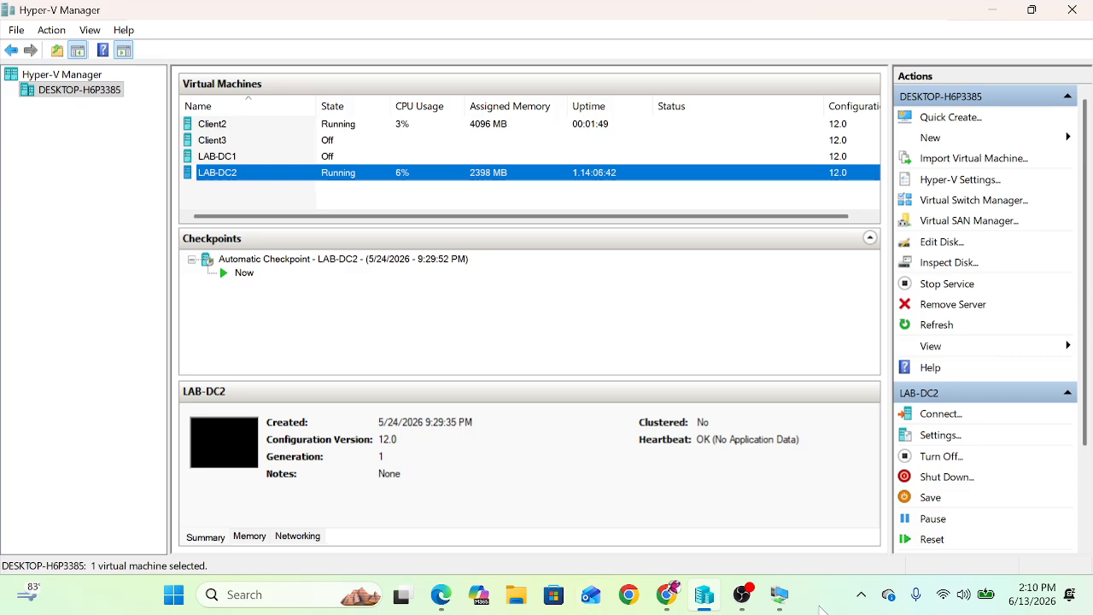
mouse_move(780, 603)
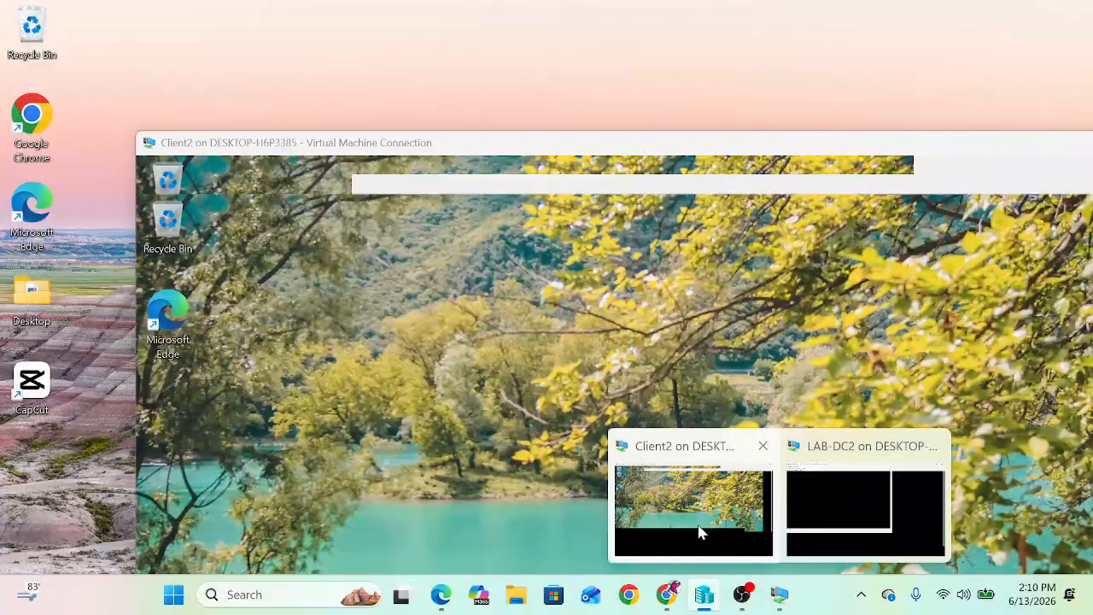
click(699, 531)
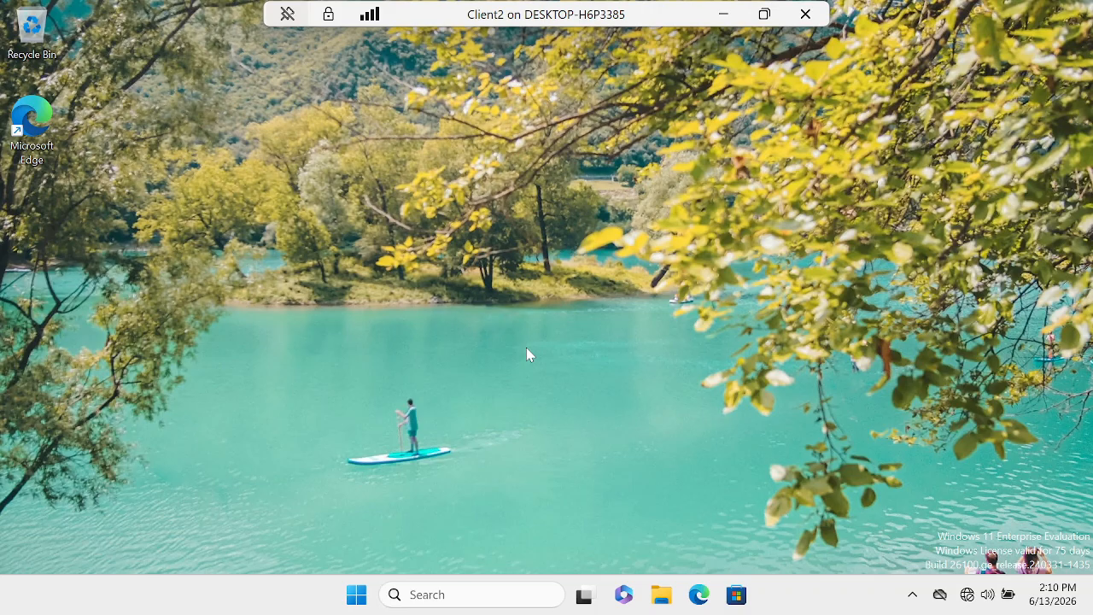
key(ctrl+alt+End)
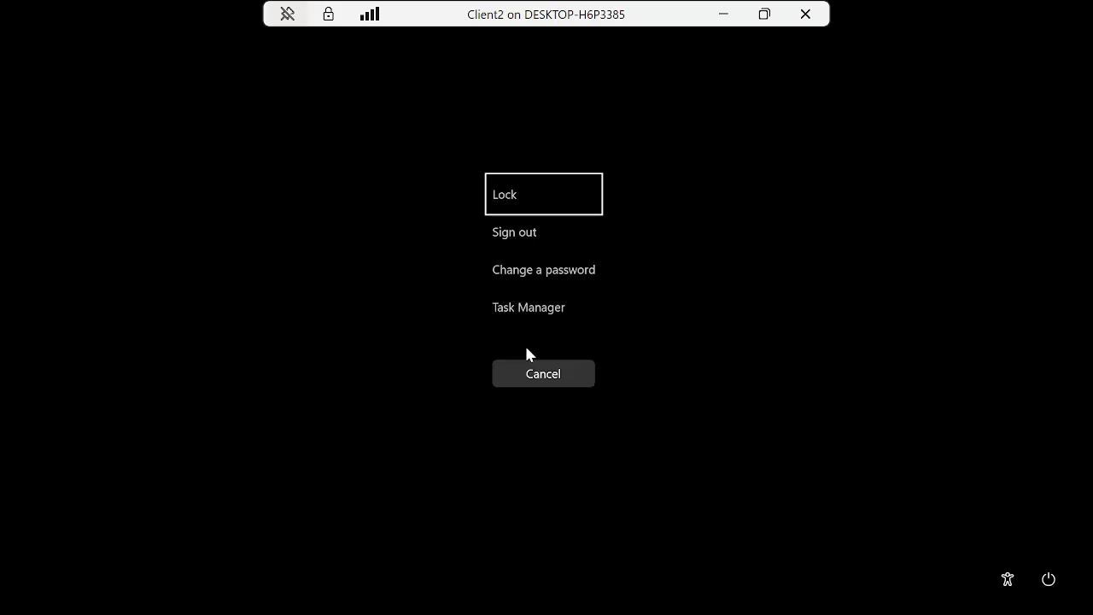
click(506, 232)
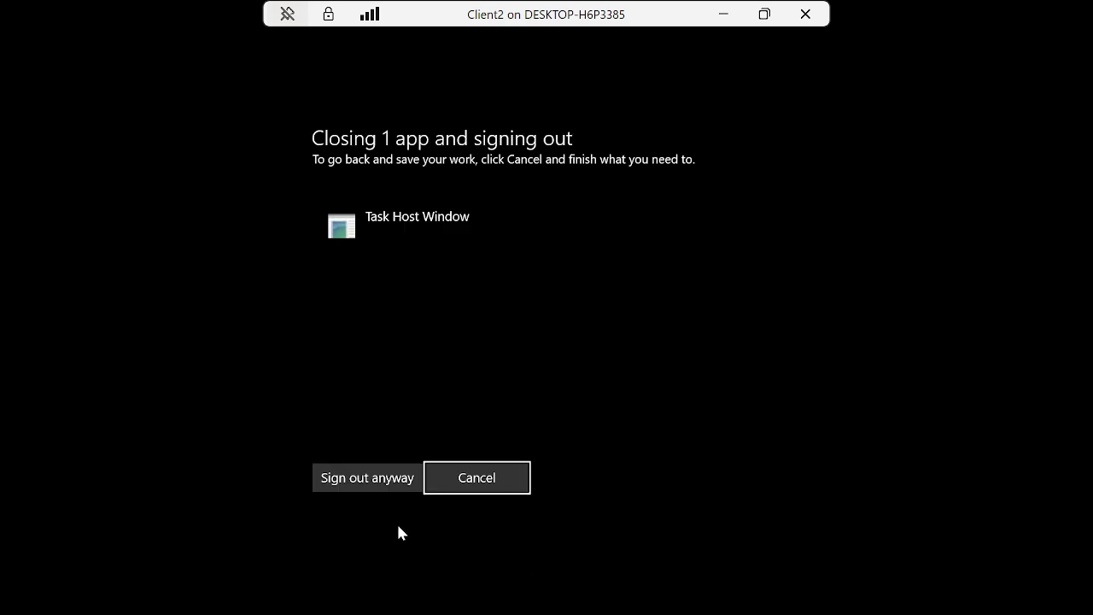
click(367, 477)
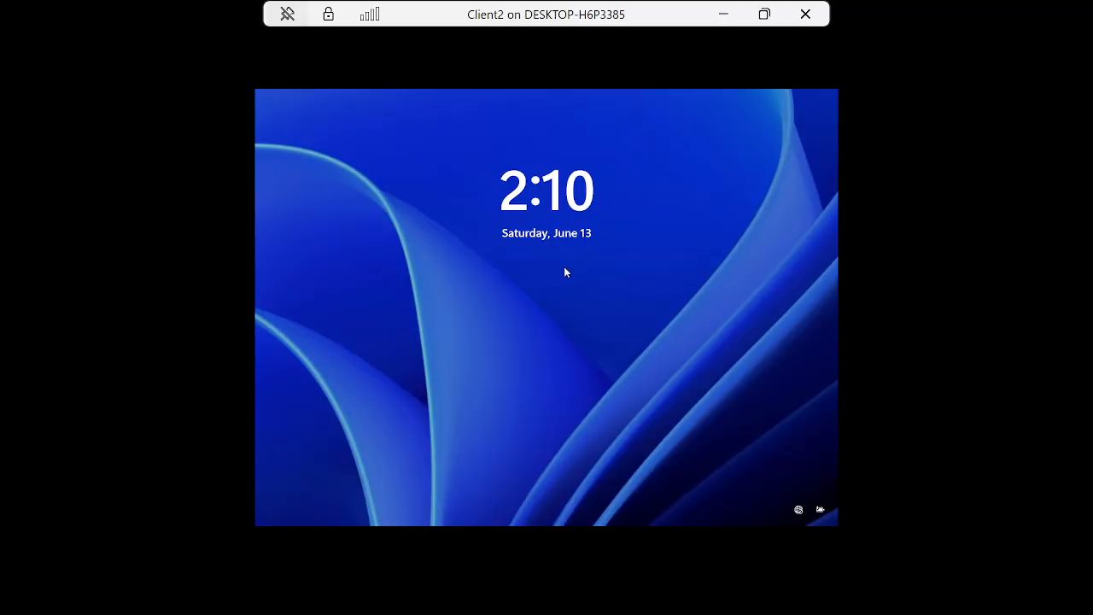
Sign in to Client2 as another CORP user, re-entering the password after an error, then minimize it.
click(547, 317)
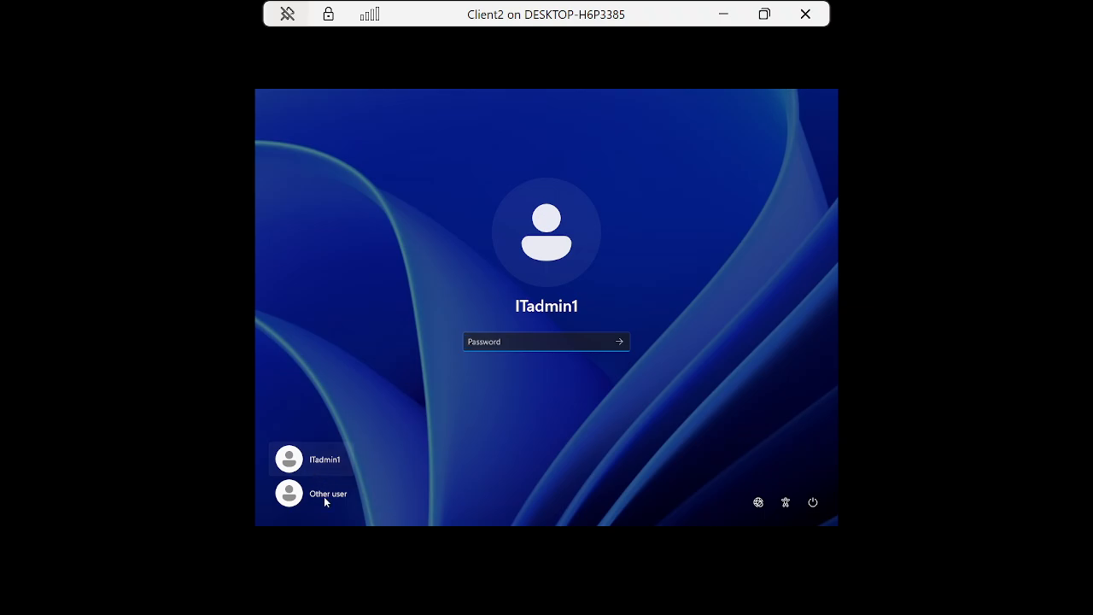
click(324, 499)
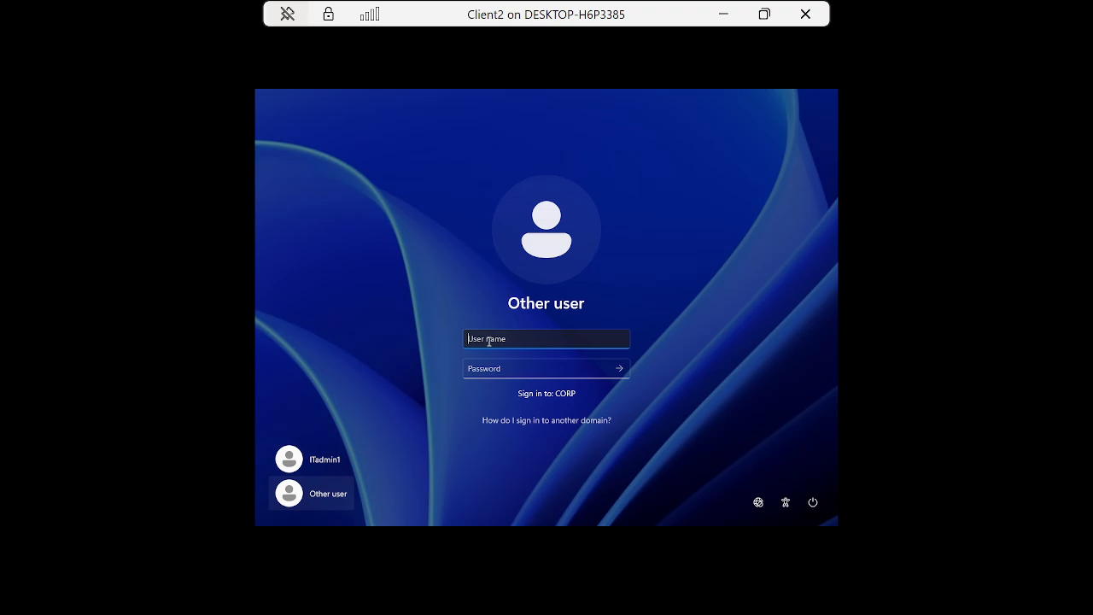
text(Acuser1)
key(Tab)
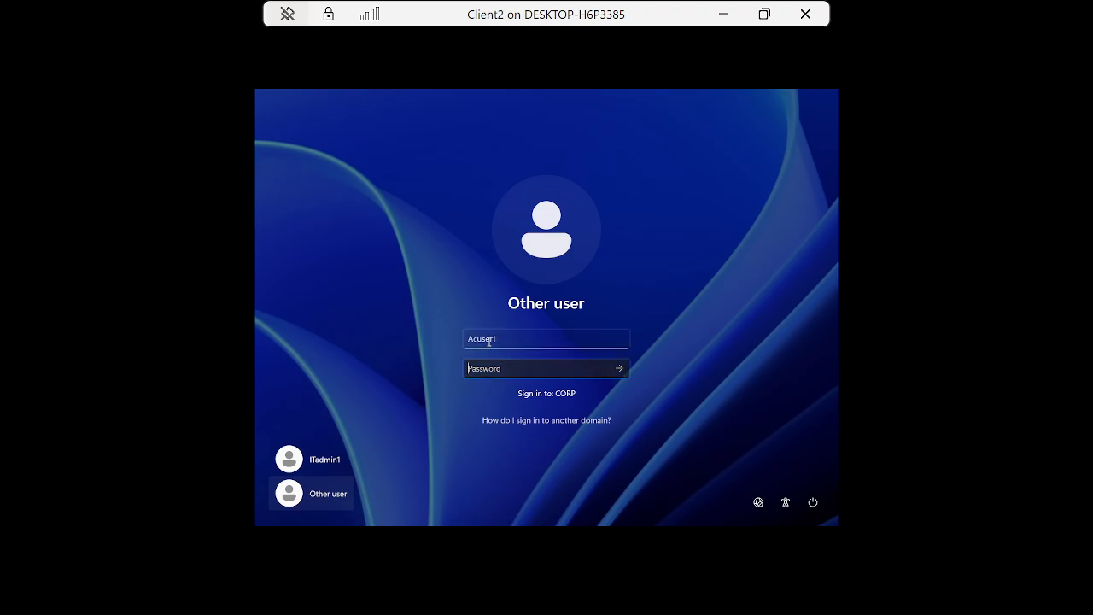
text(P••••••)
key(Return)
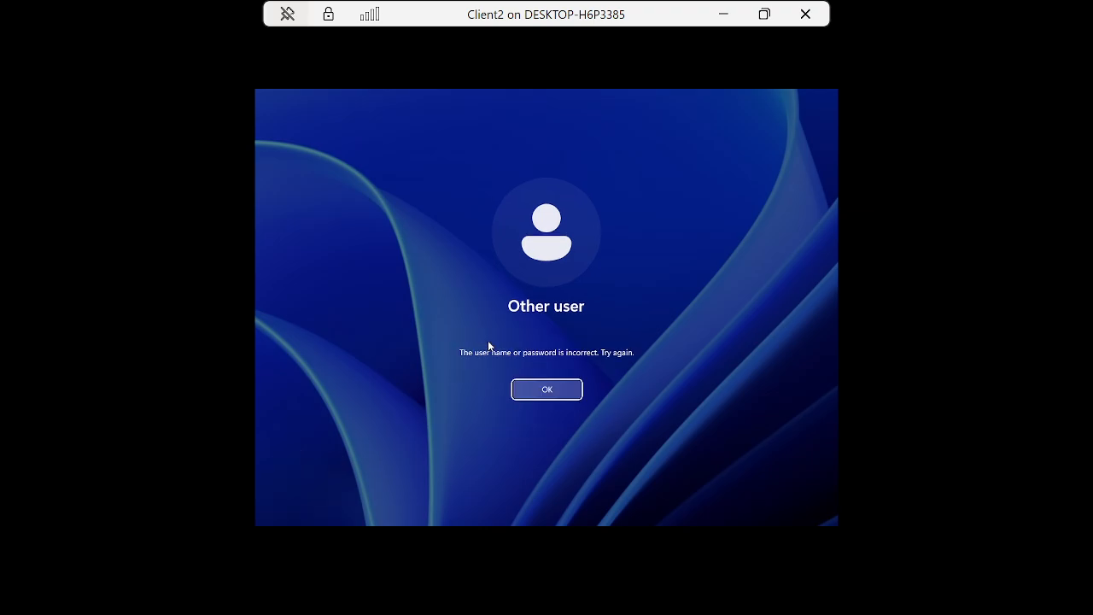
click(570, 390)
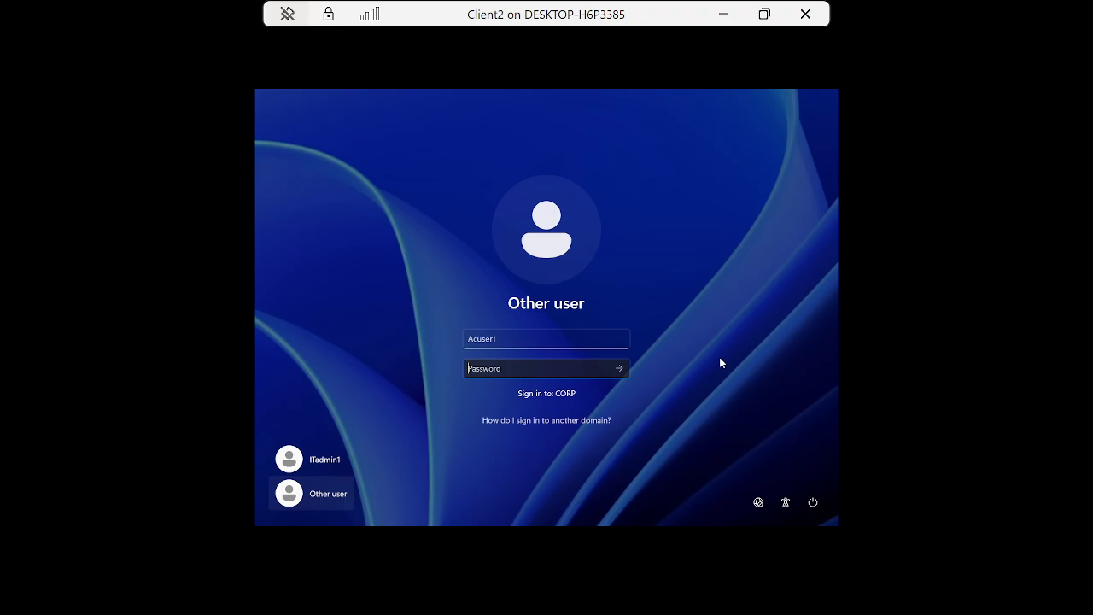
text(•••)
key(Return)
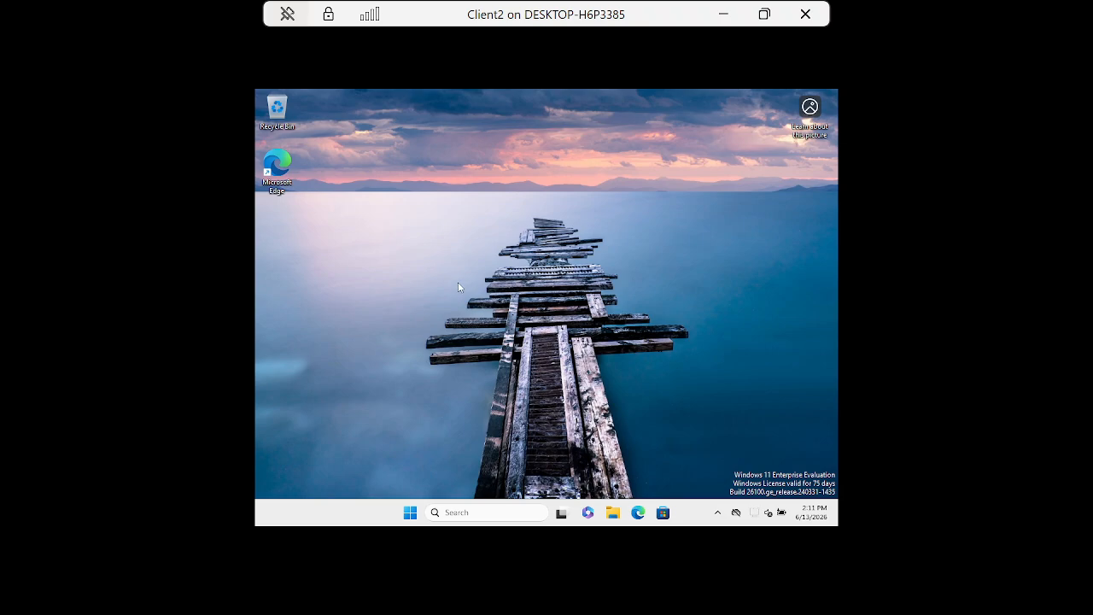
click(723, 13)
Restore LAB-DC2 and use Link an Existing GPO to attach Desktop_wallpaper to ACCOUNT.
mouse_move(780, 602)
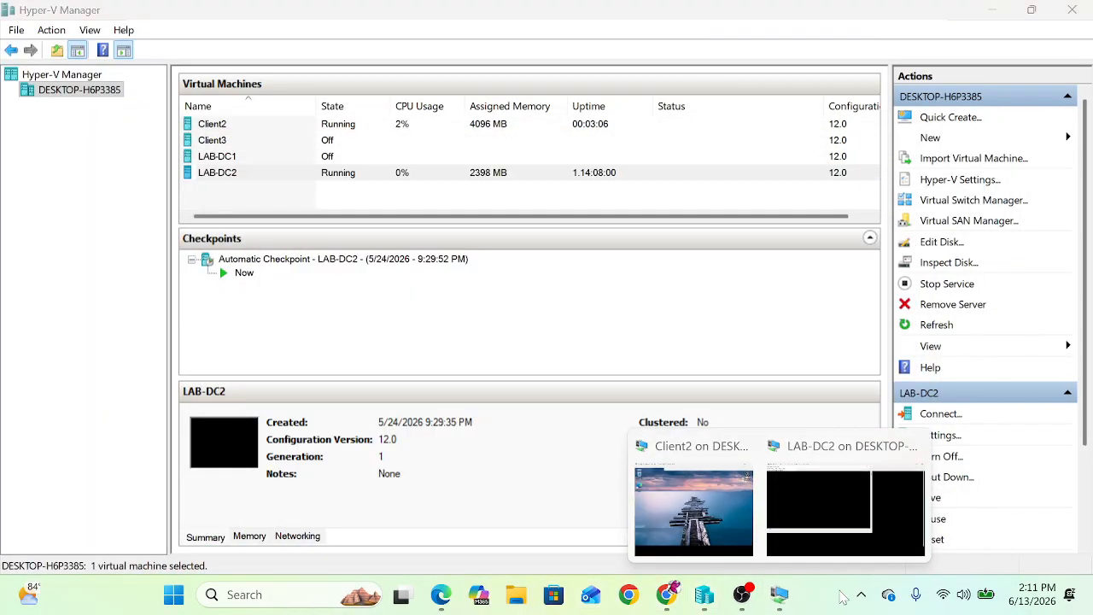
click(850, 512)
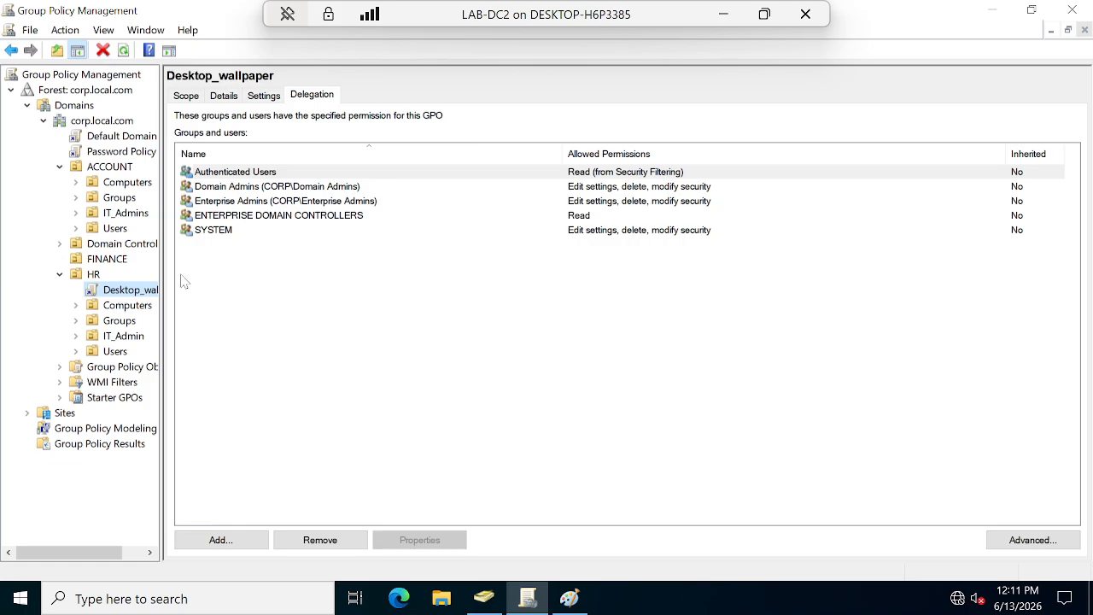
right_click(113, 185)
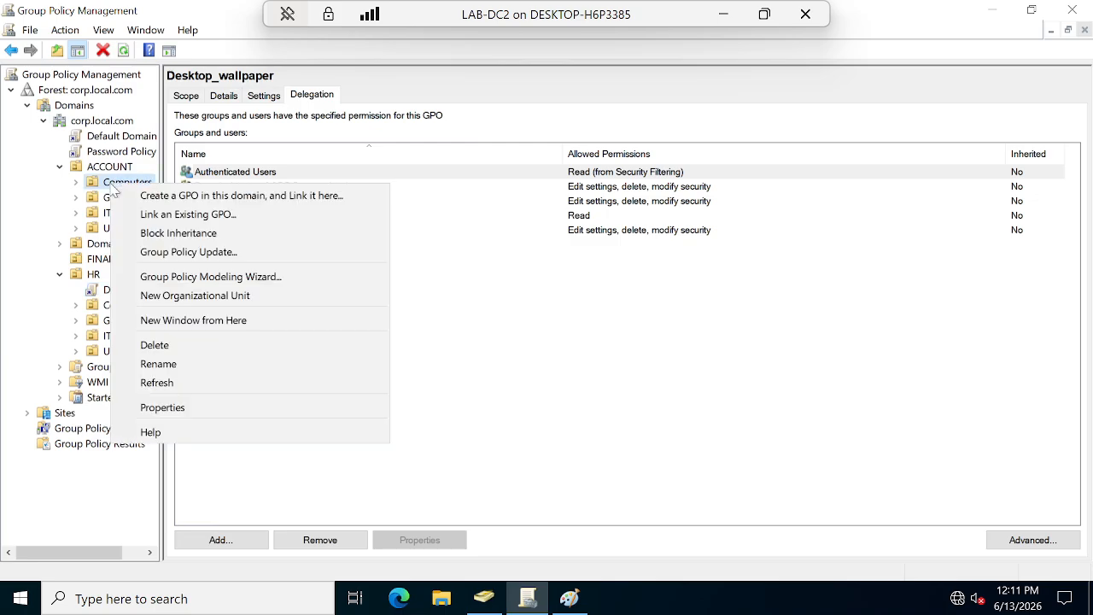
click(109, 169)
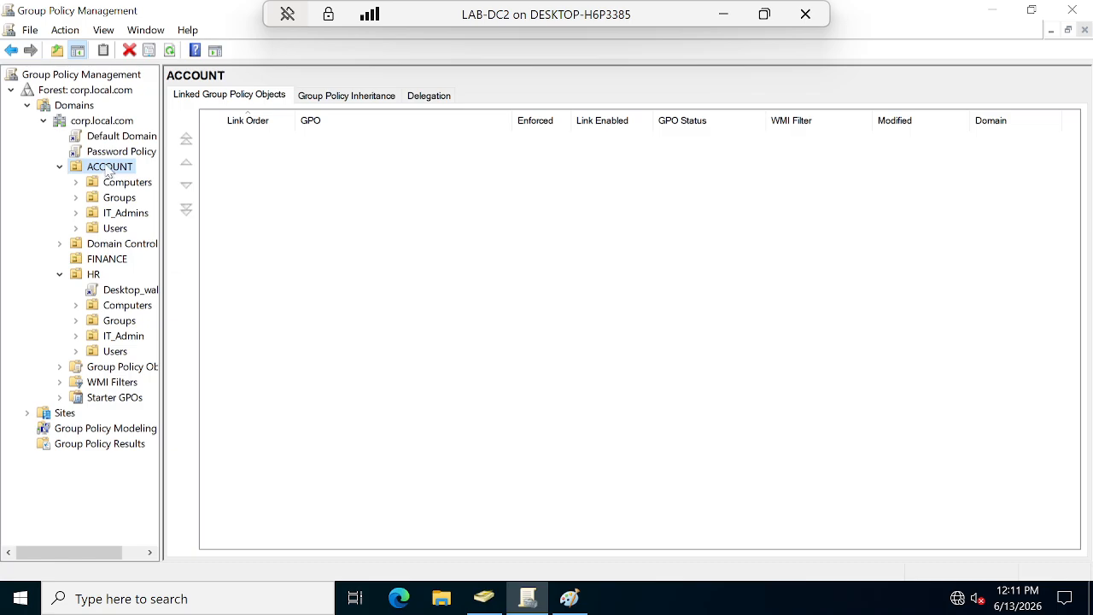
right_click(108, 169)
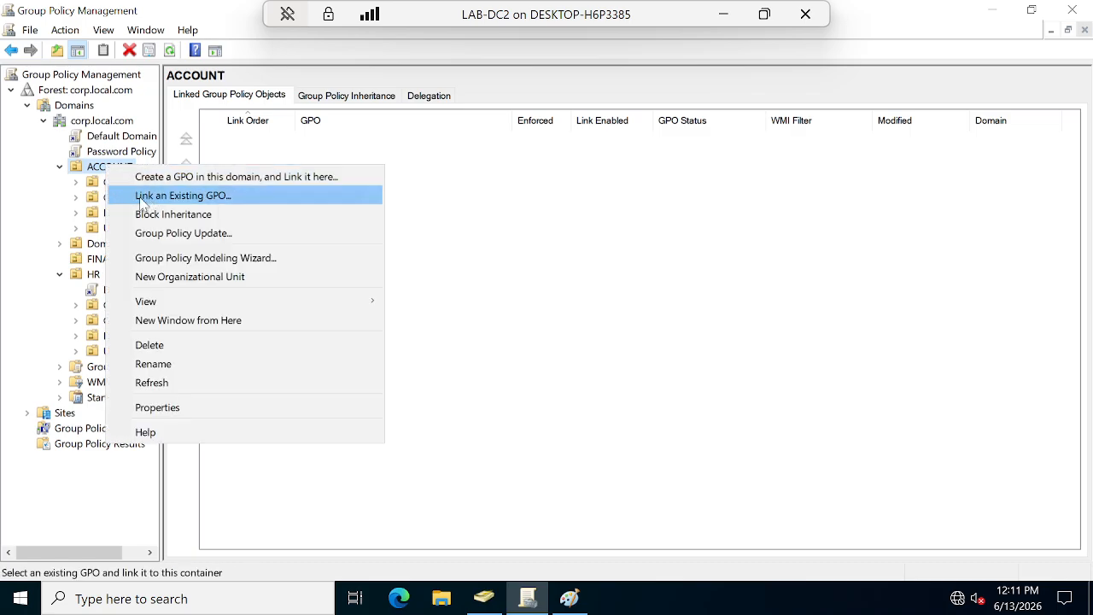
click(198, 196)
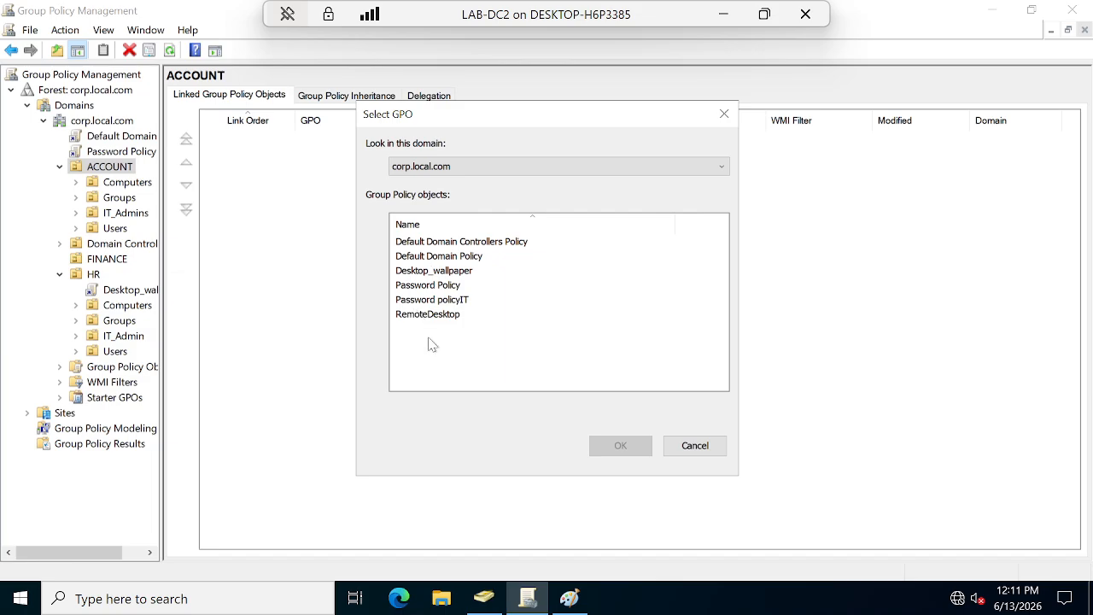
click(463, 272)
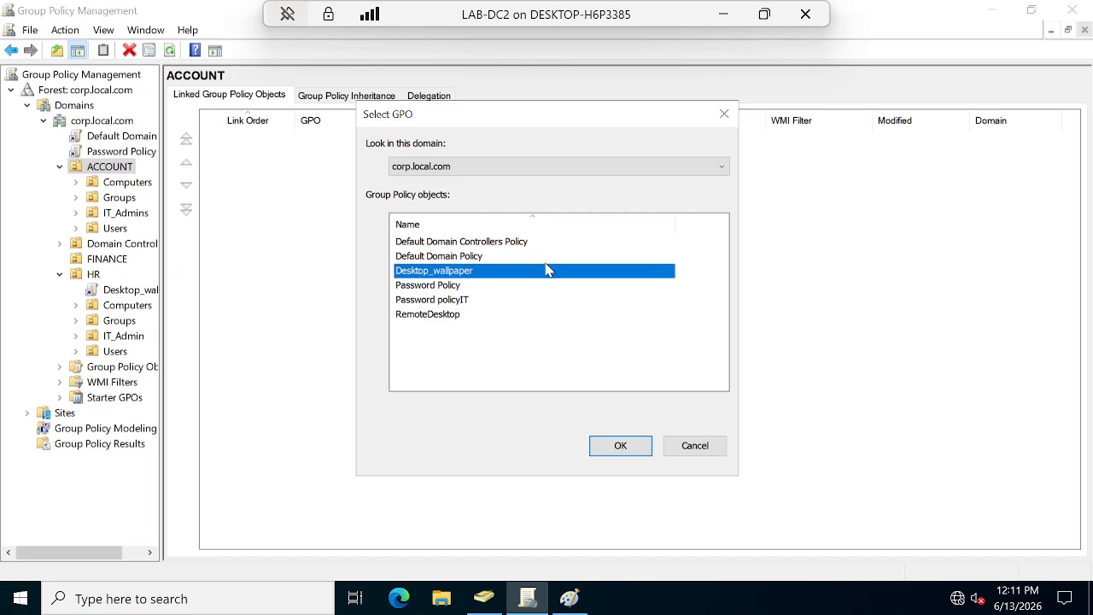
click(634, 449)
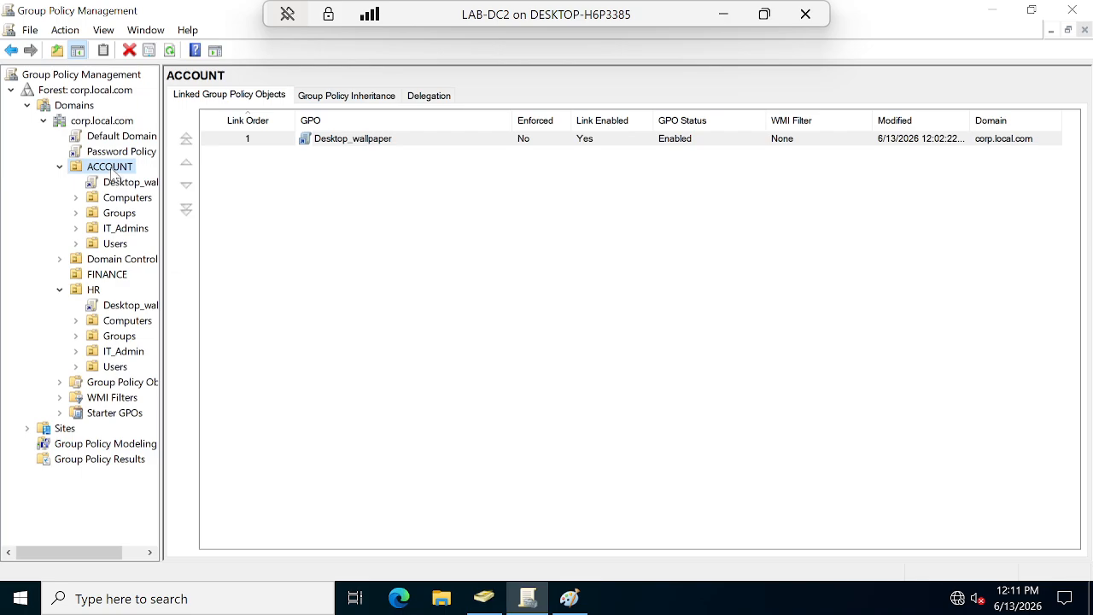
Expand Security Filtering and Links in Desktop_wallpaper's Settings report, then minimize LAB-DC2.
click(125, 309)
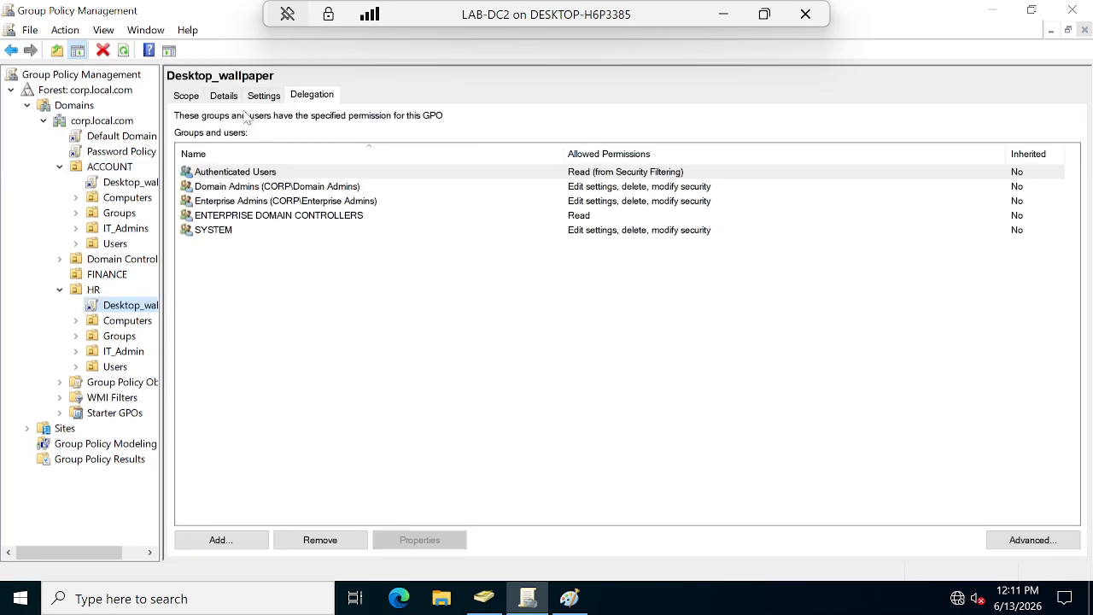
click(264, 95)
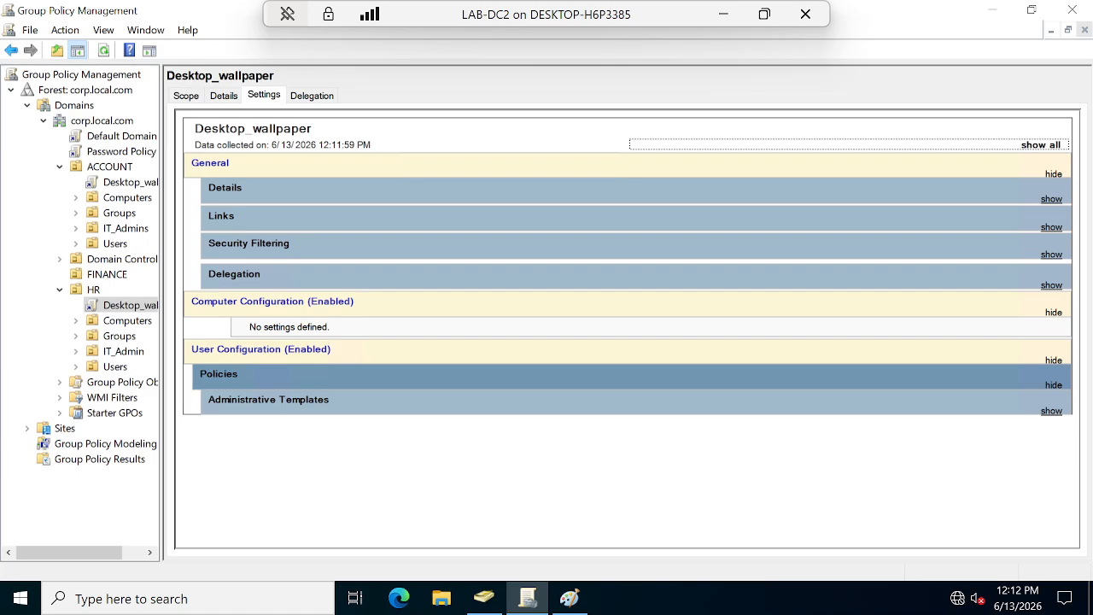
click(224, 95)
click(263, 96)
click(254, 250)
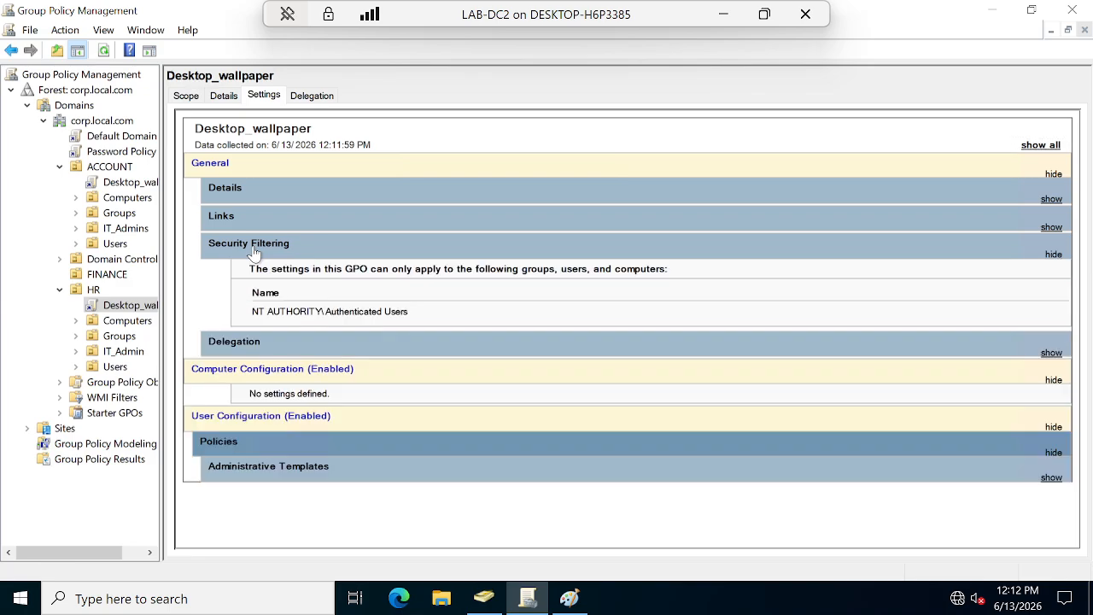
click(232, 218)
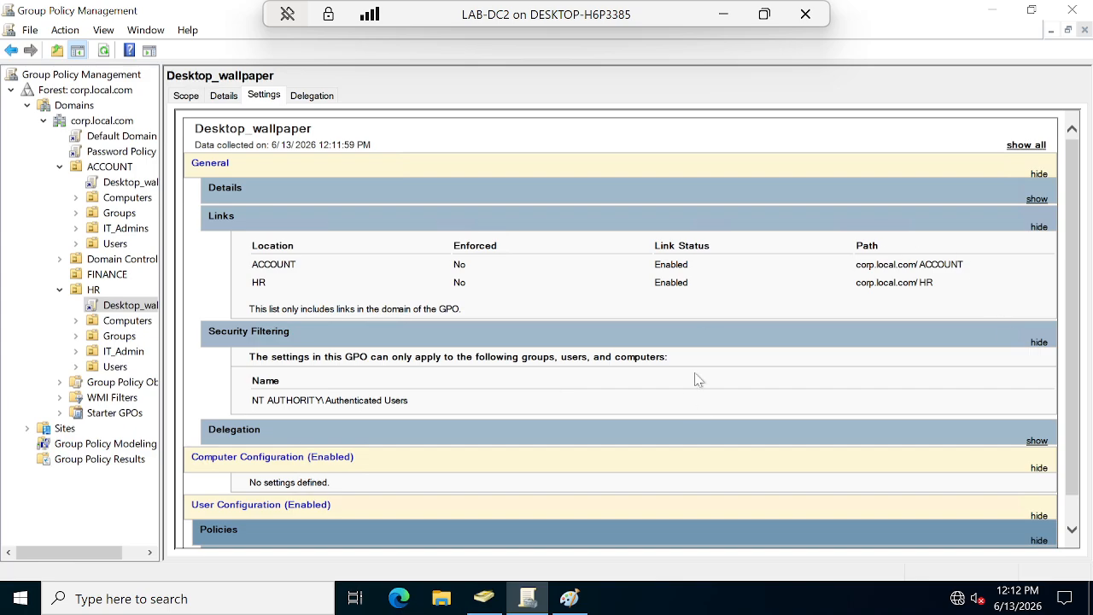
click(722, 13)
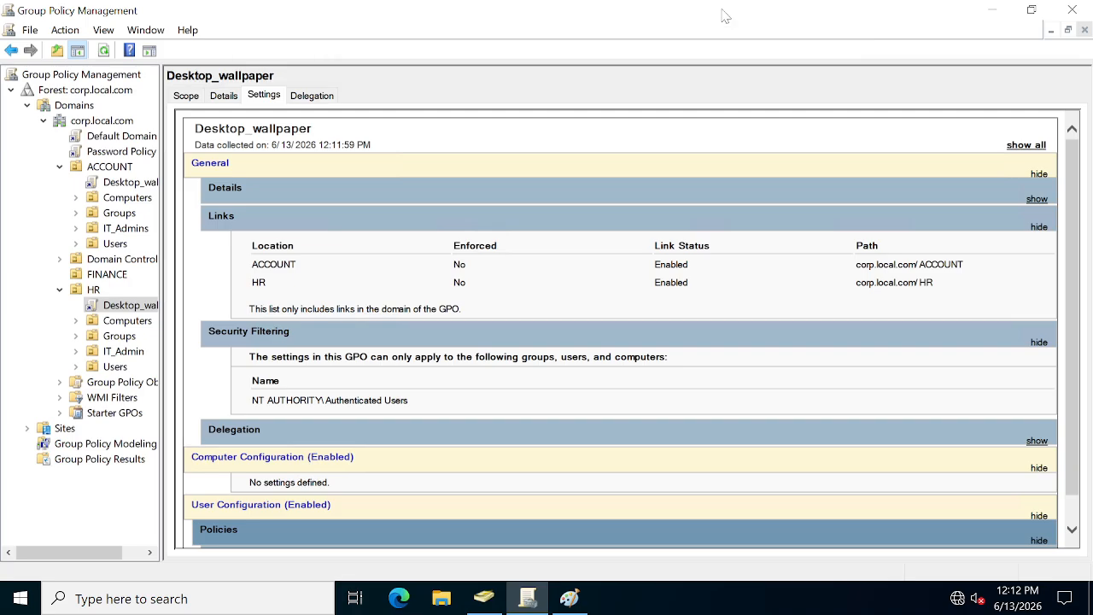
Bring up Client2, refresh its desktop, and sign the current user out via Ctrl+Alt+End.
mouse_move(775, 608)
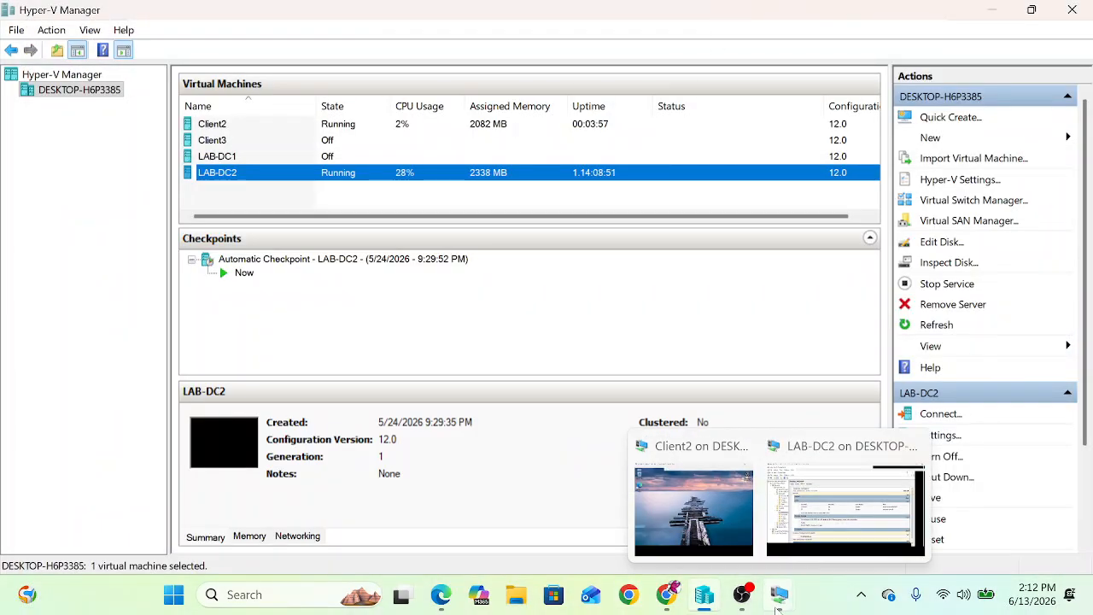
click(732, 551)
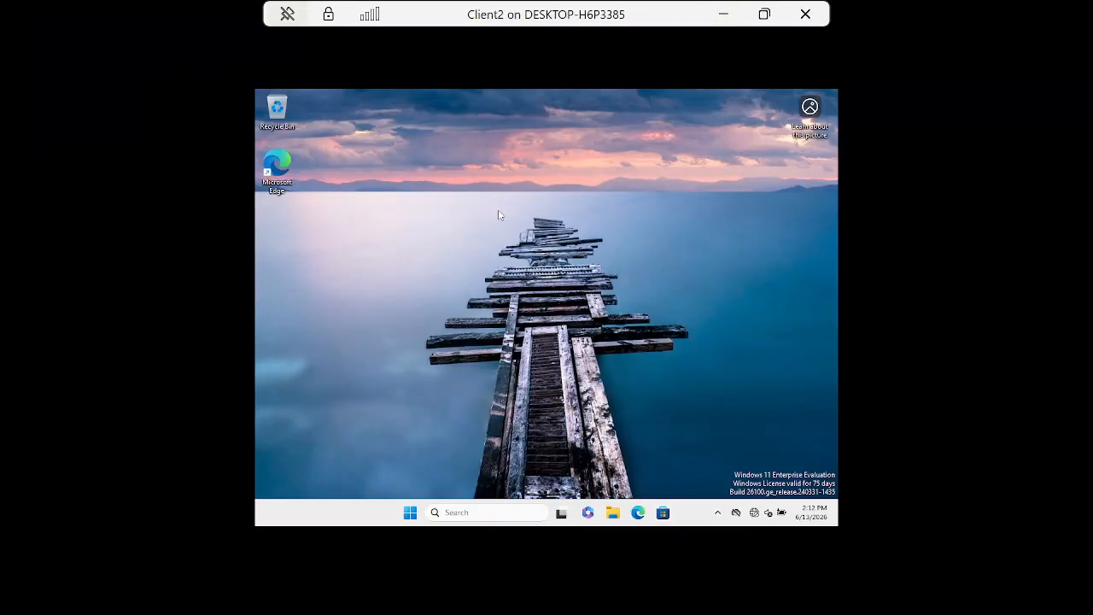
right_click(568, 243)
click(537, 286)
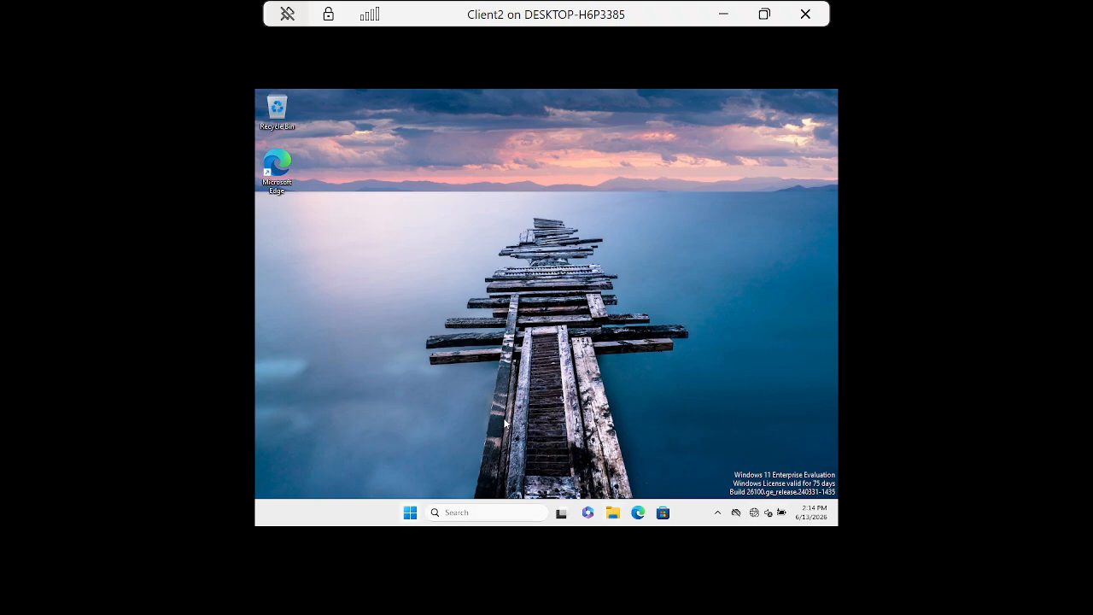
key(F5)
key(ctrl+alt+End)
click(525, 270)
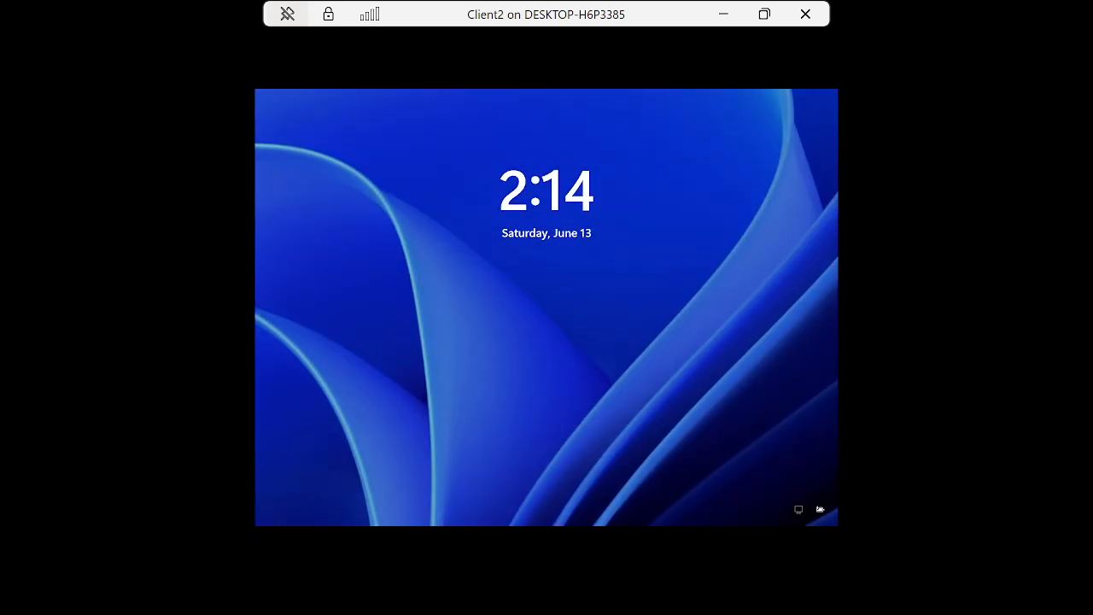
Dismiss Client2's lock screen and enter the domain user's password to sign back in.
click(557, 344)
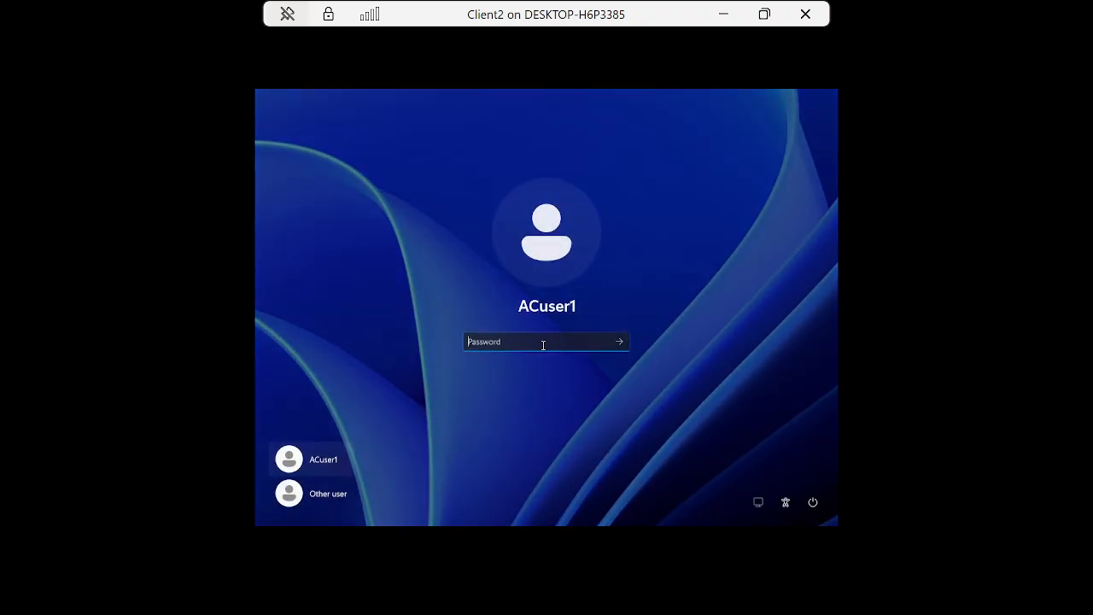
text(*******)
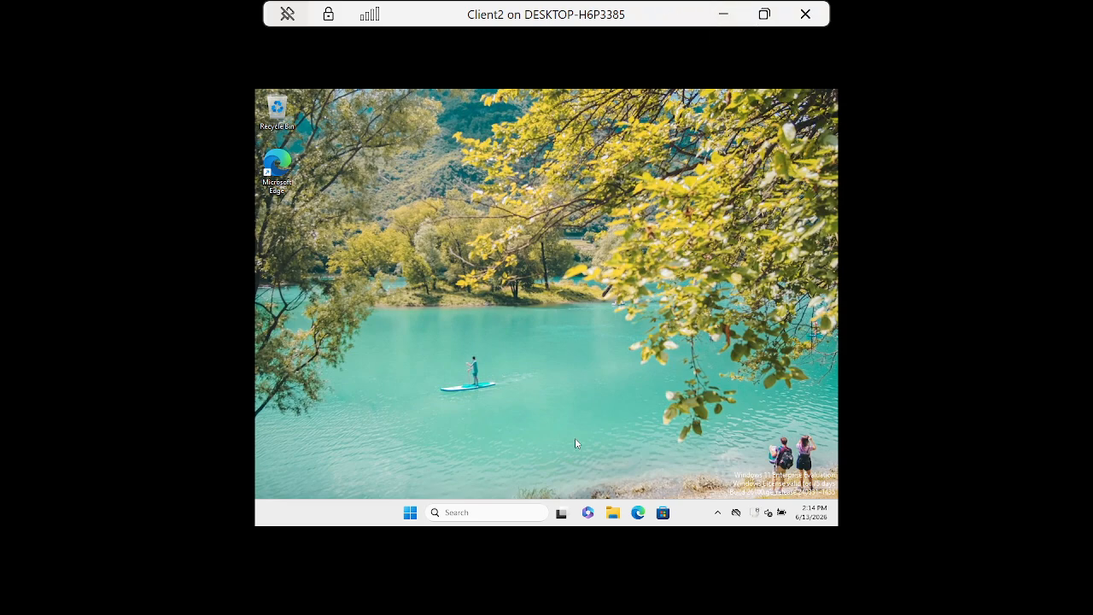
Launch Command Prompt by searching cmd, then erase the partially typed gpupdate command.
key(super)
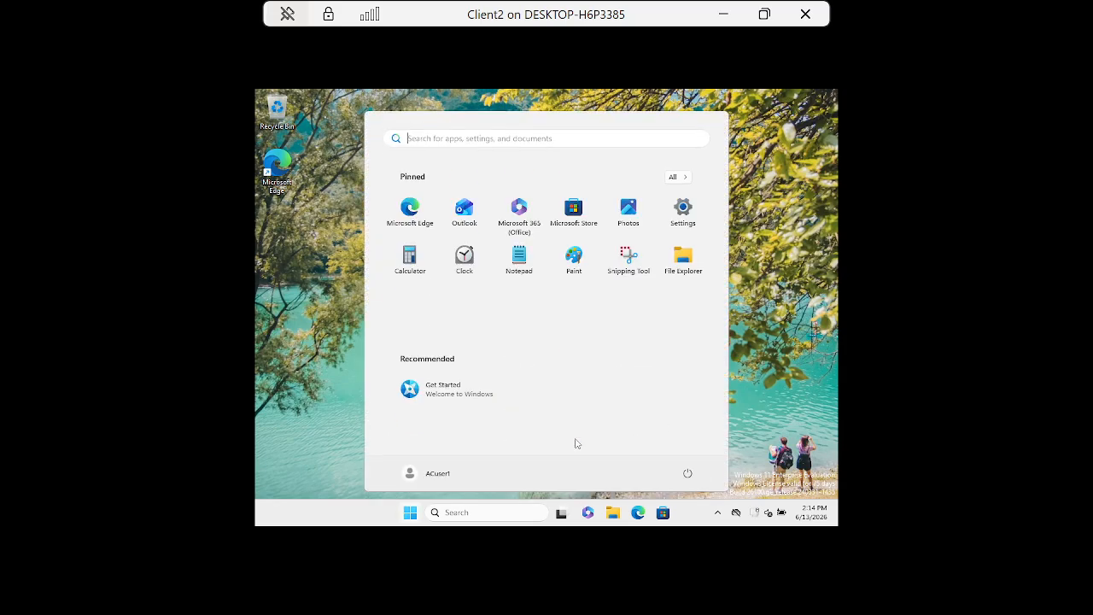
text(cmd)
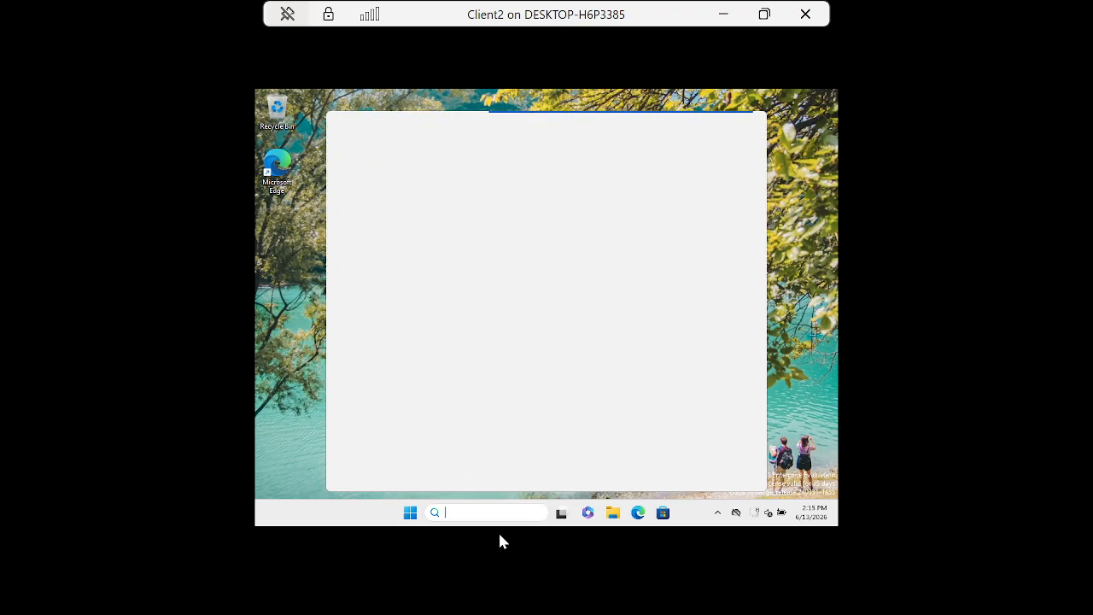
text(cmd)
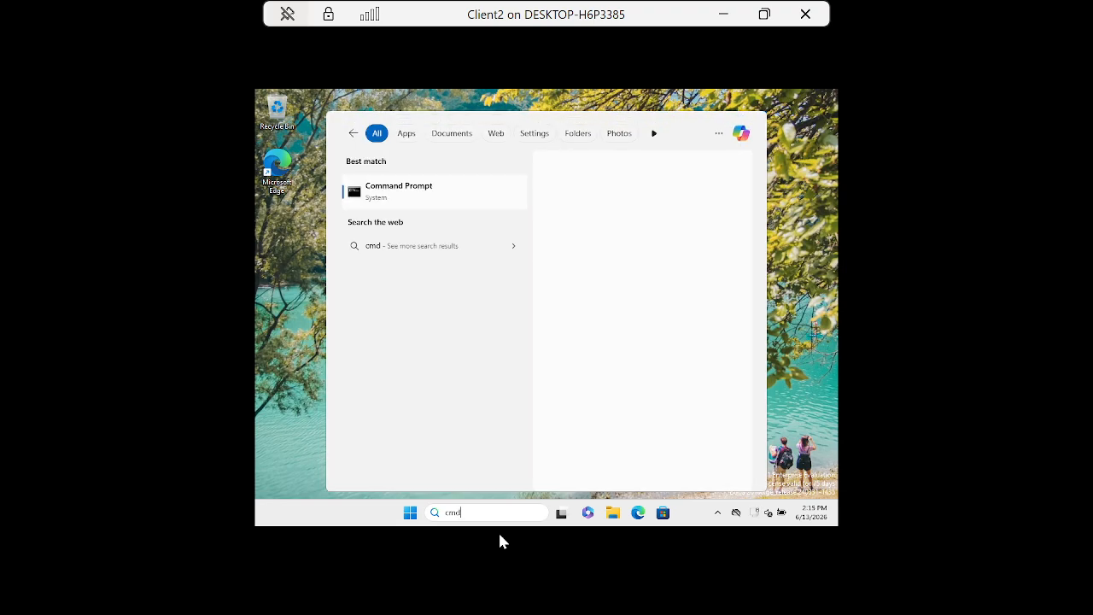
click(398, 201)
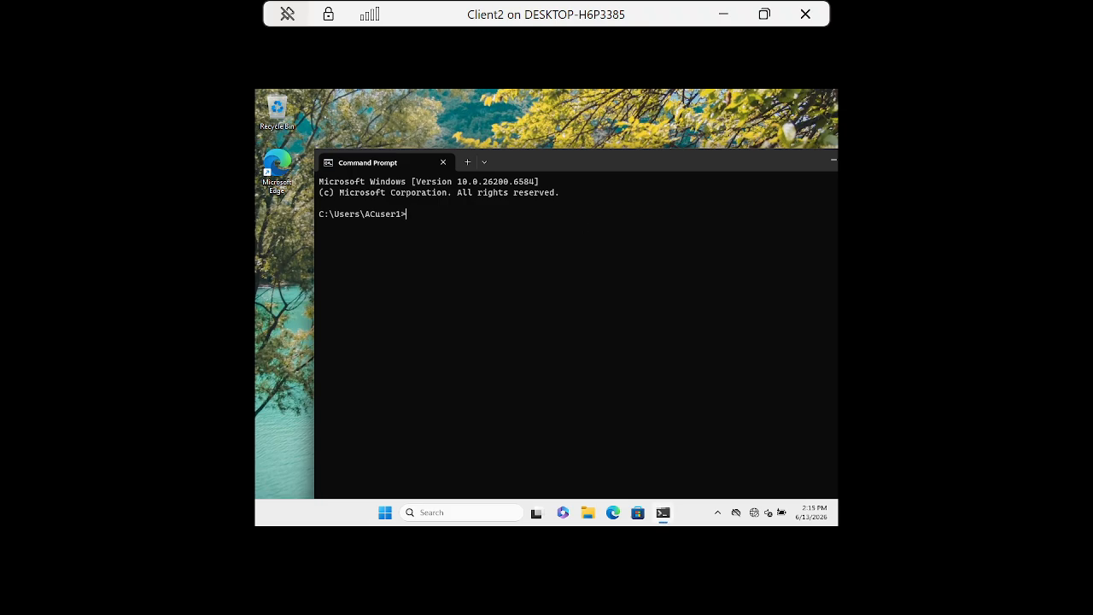
text(gpupdat)
key(BackSpace)
key(BackSpace)
key(BackSpace)
key(BackSpace)
key(BackSpace)
key(BackSpace)
key(BackSpace)
Minimize Client2 and advance the Next Steps slides in Chrome to Step 3, inheritance.
click(723, 14)
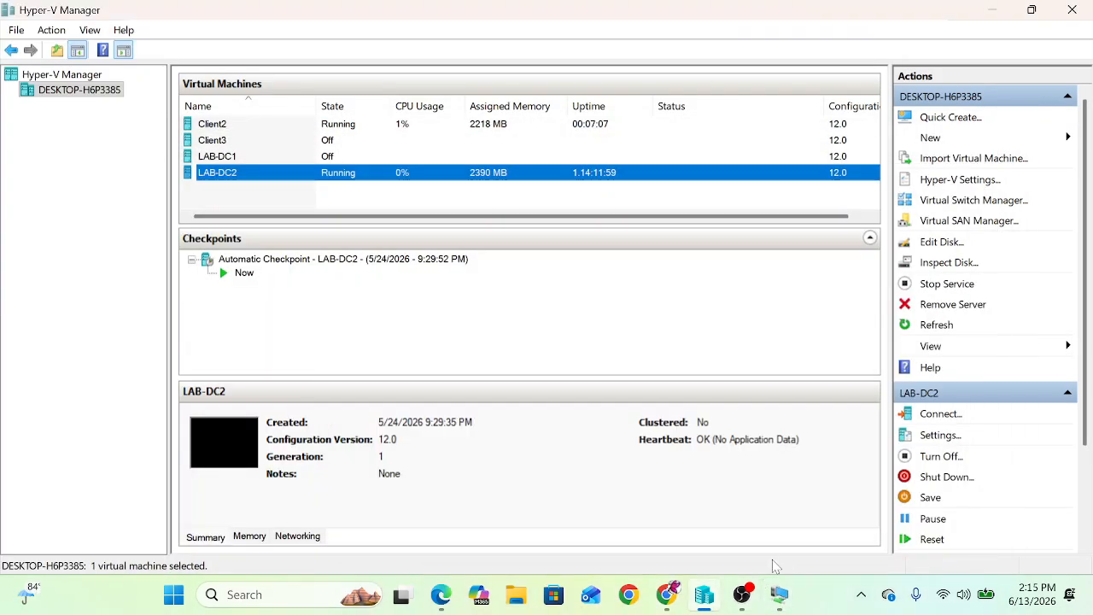
click(667, 594)
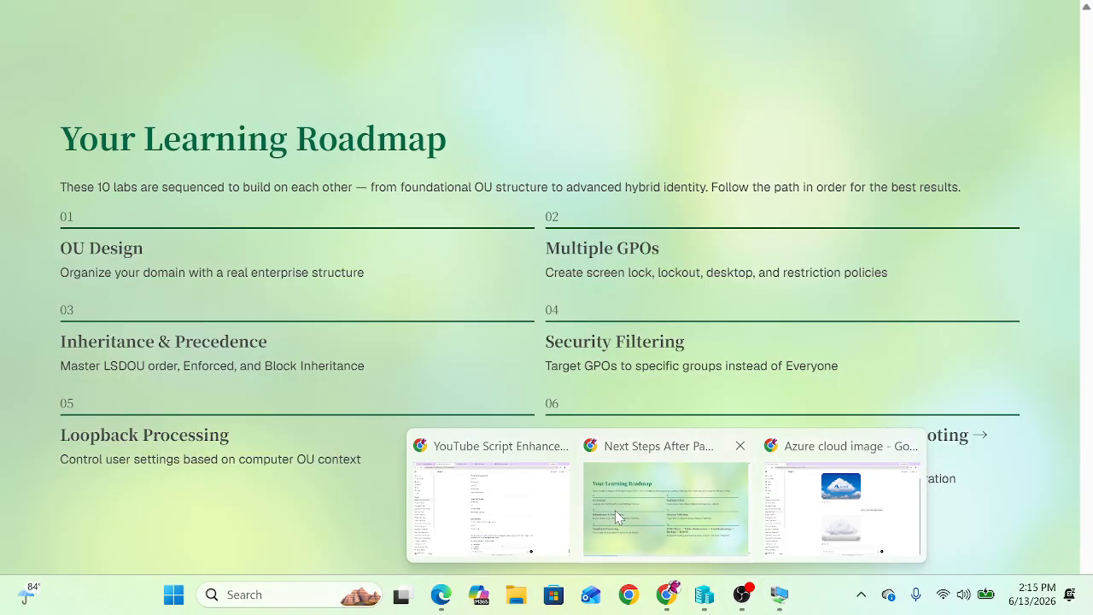
click(618, 517)
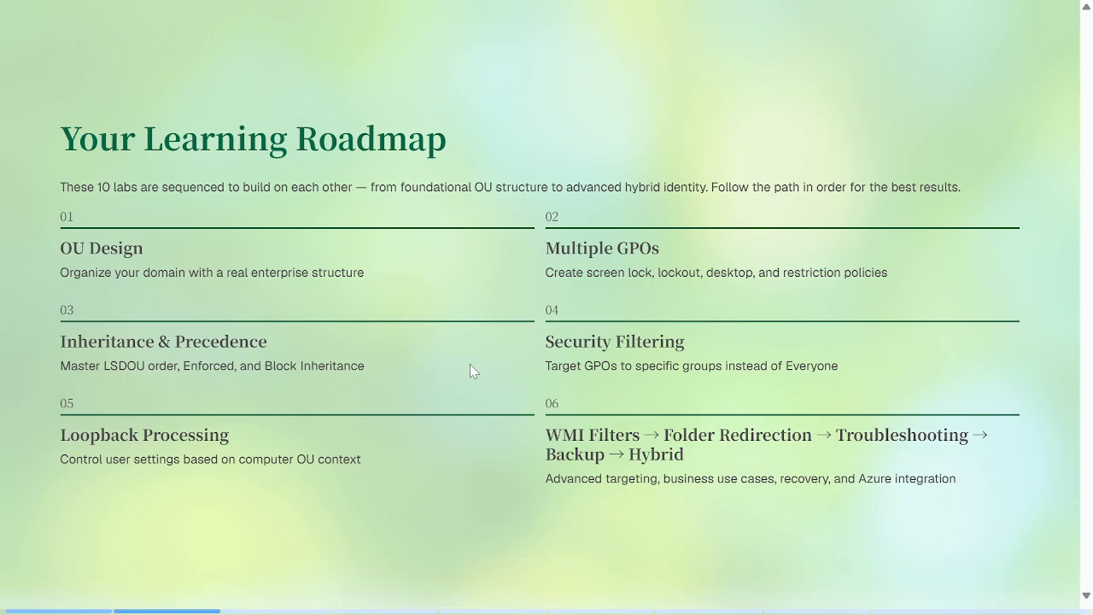
key(Right)
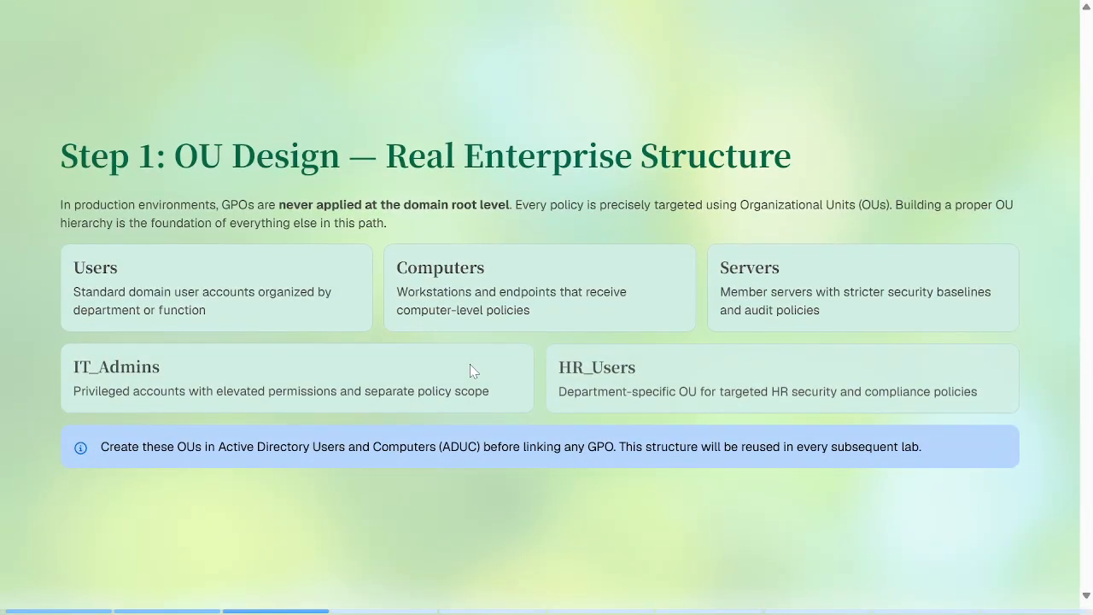
key(Right)
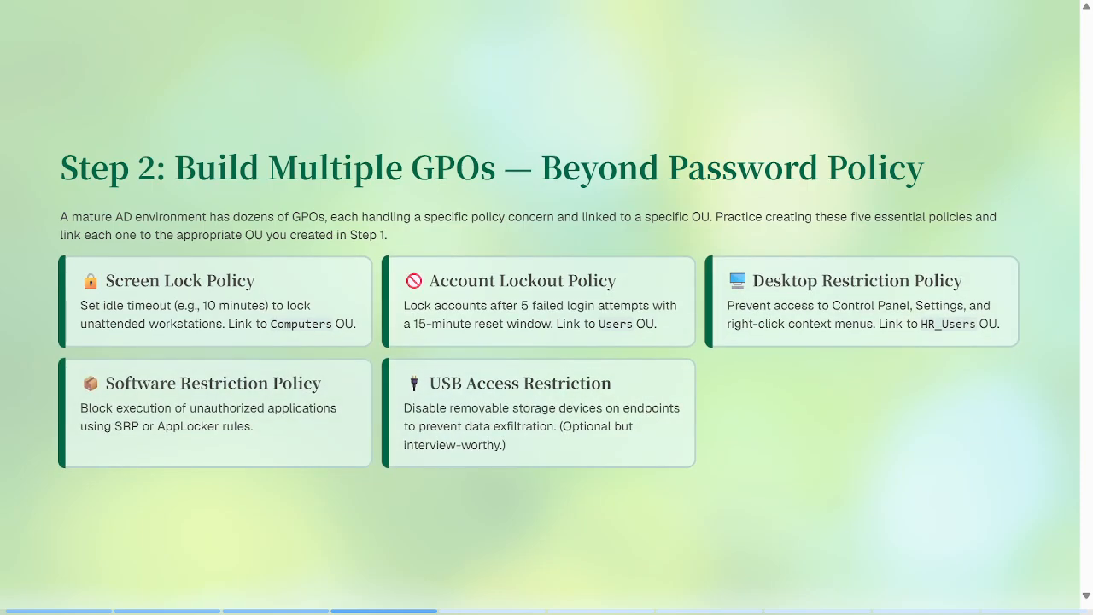
key(Right)
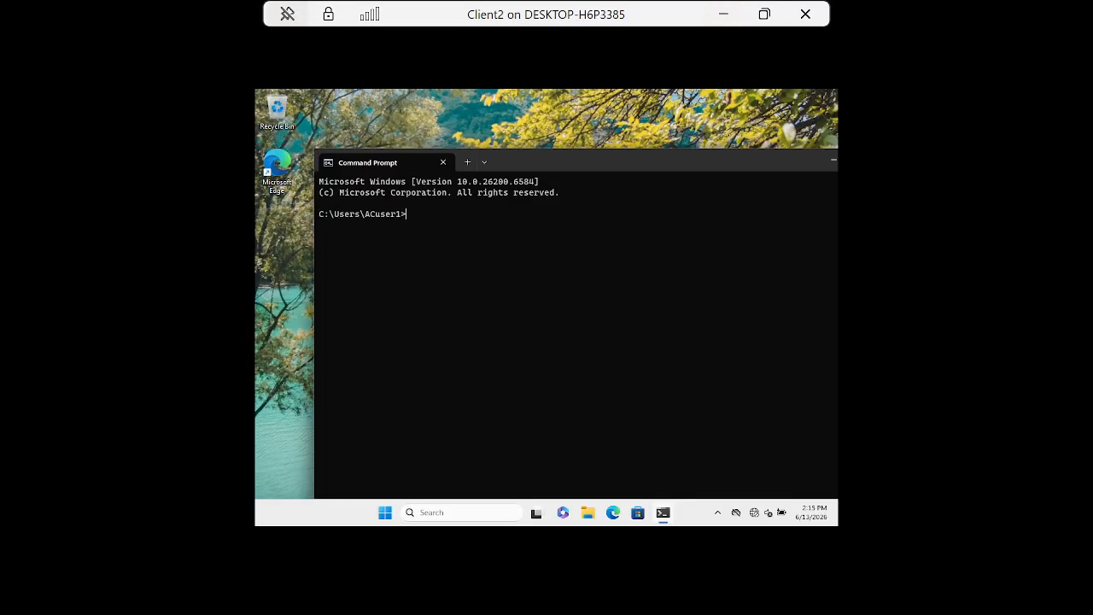
Run gpresult /r and highlight the user's CN and last Group Policy applied lines.
text(gpresult /r)
key(Return)
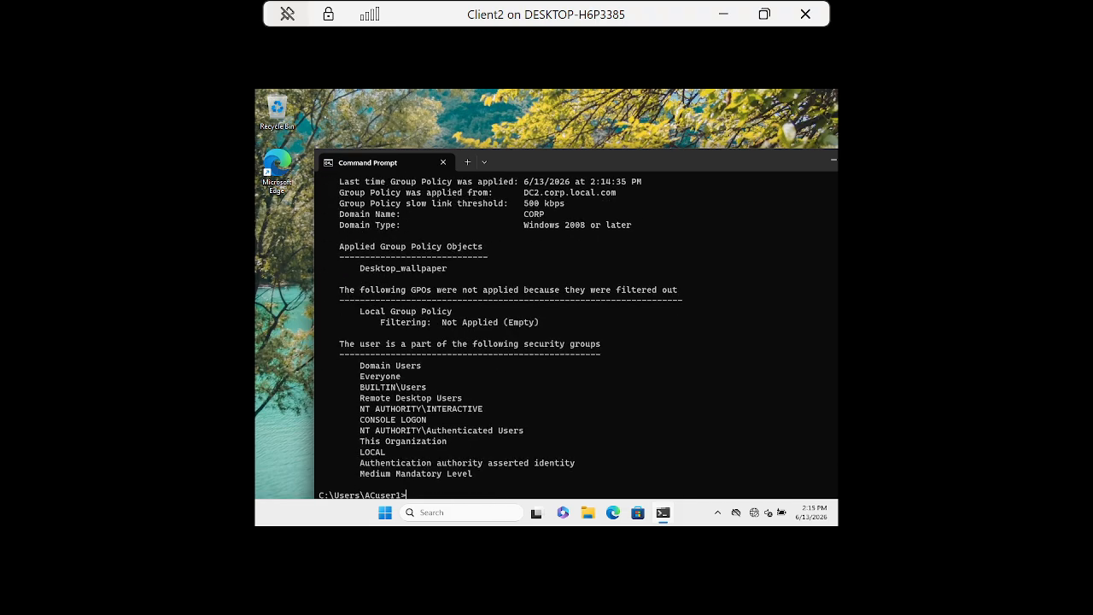
scroll(543, 453, up, 3)
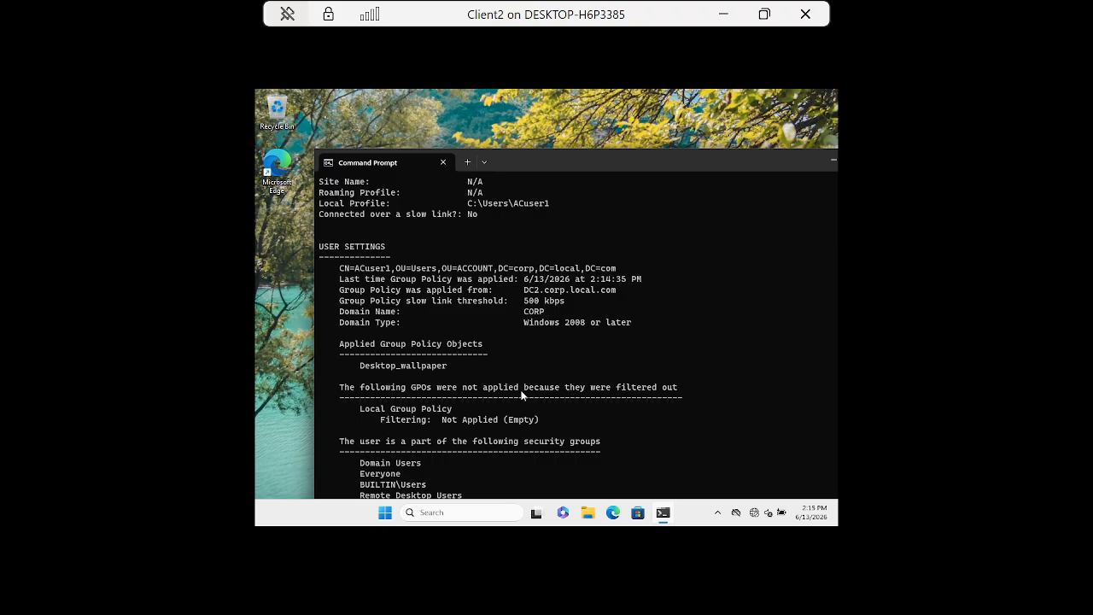
scroll(523, 394, up, 2)
scroll(523, 394, up, 3)
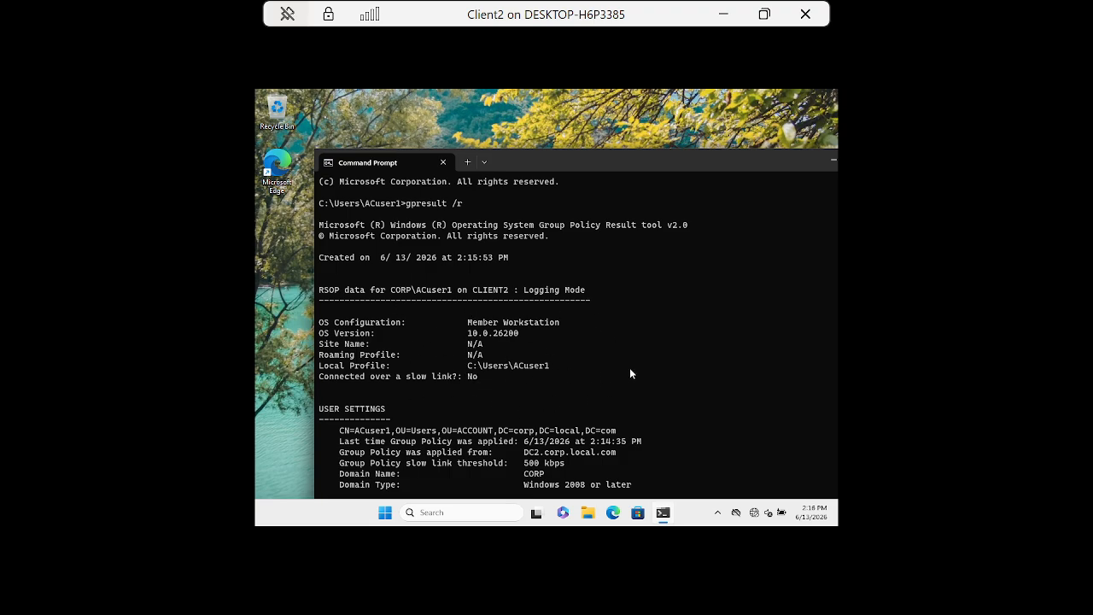
scroll(629, 373, down, 2)
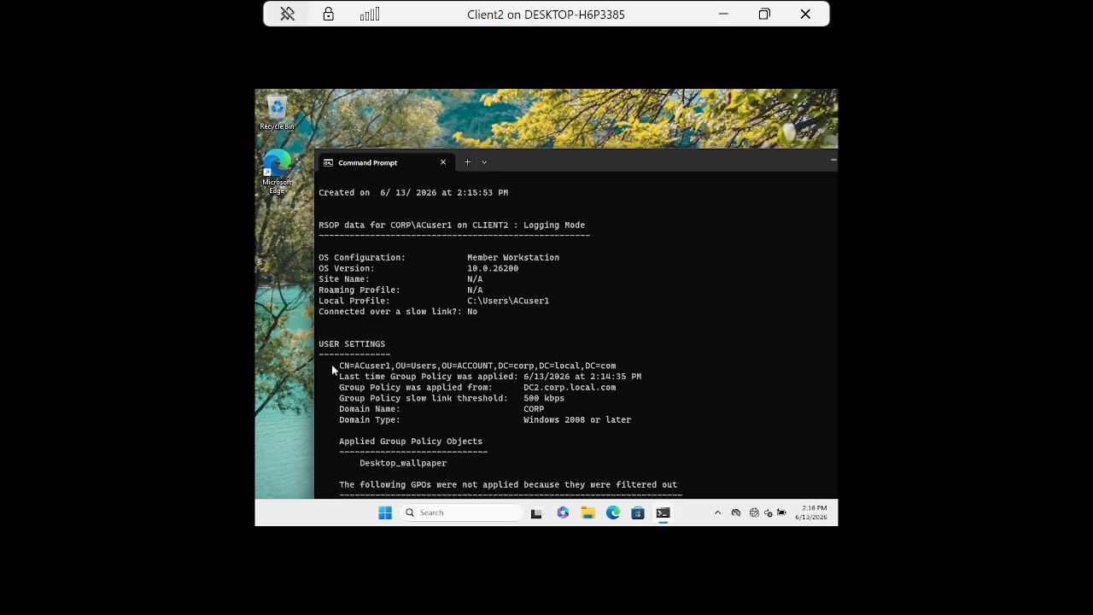
drag(330, 369, 619, 367)
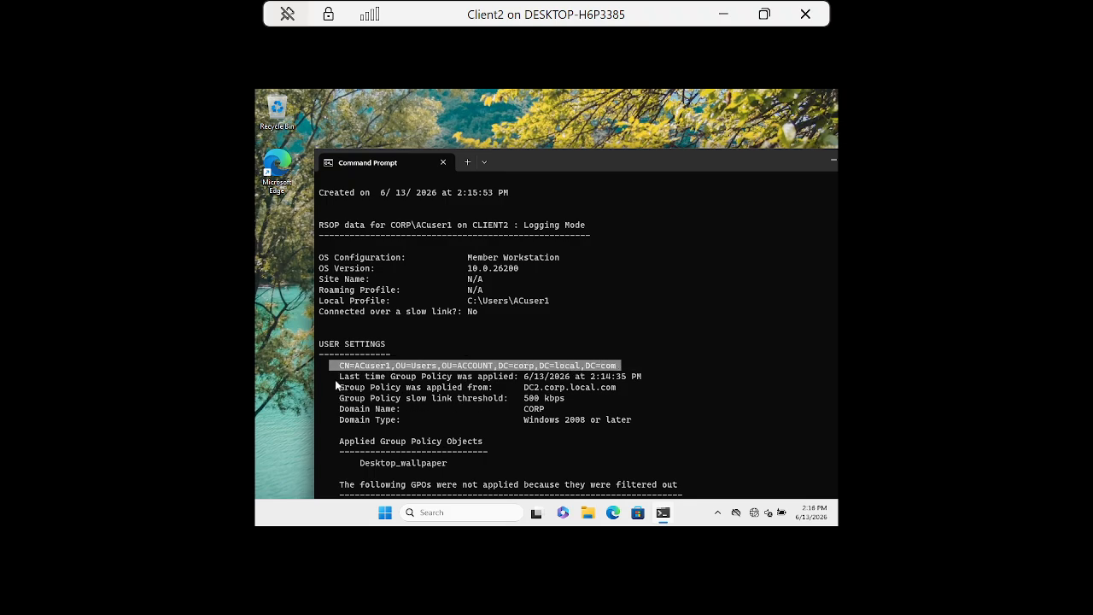
drag(339, 377, 646, 376)
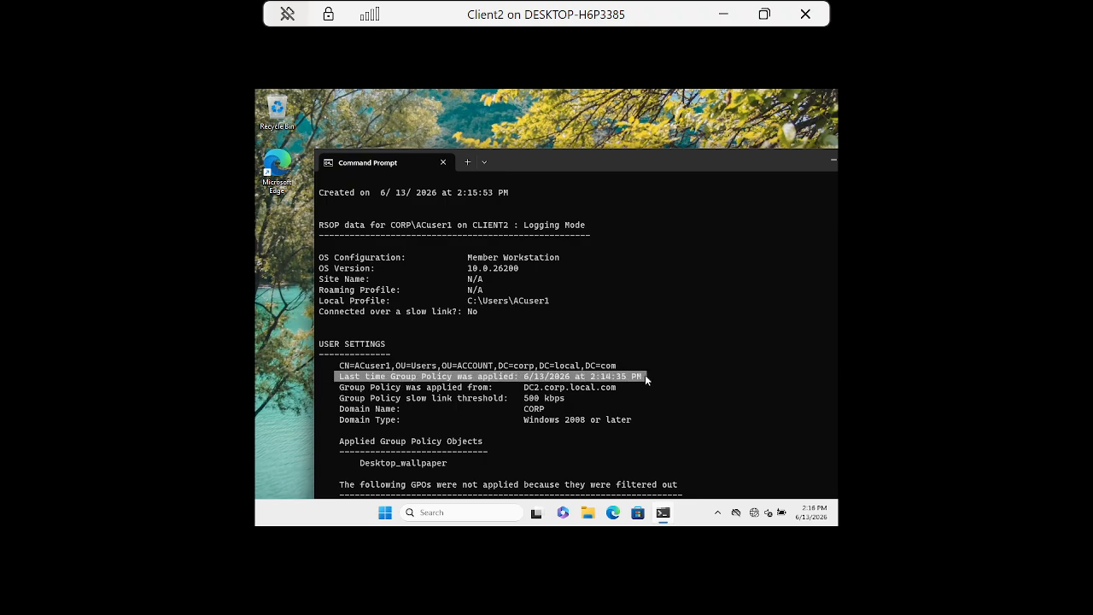
click(346, 384)
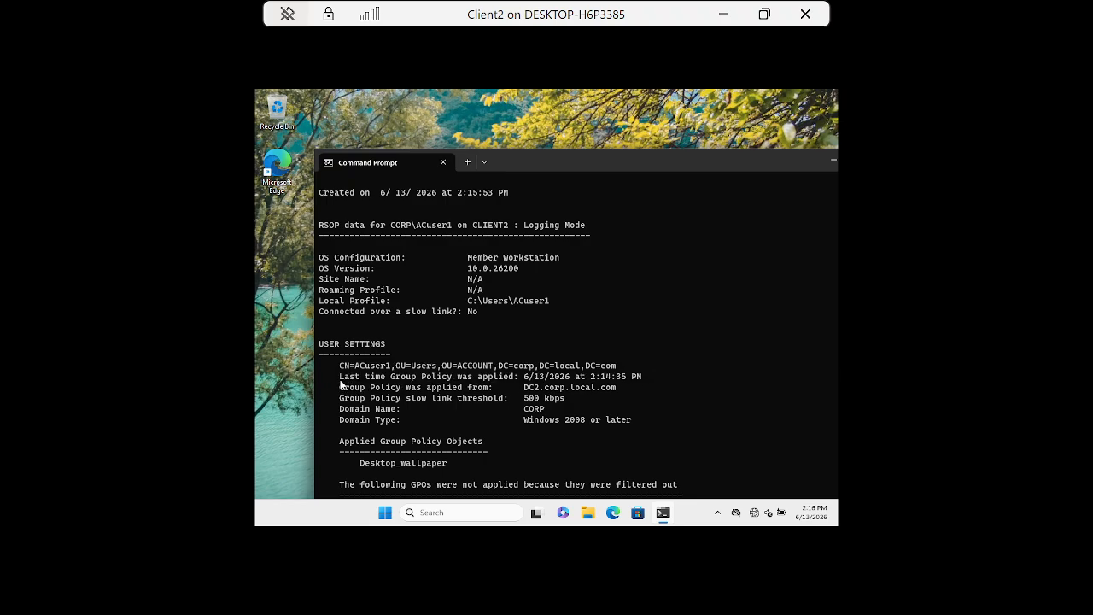
drag(339, 378, 642, 376)
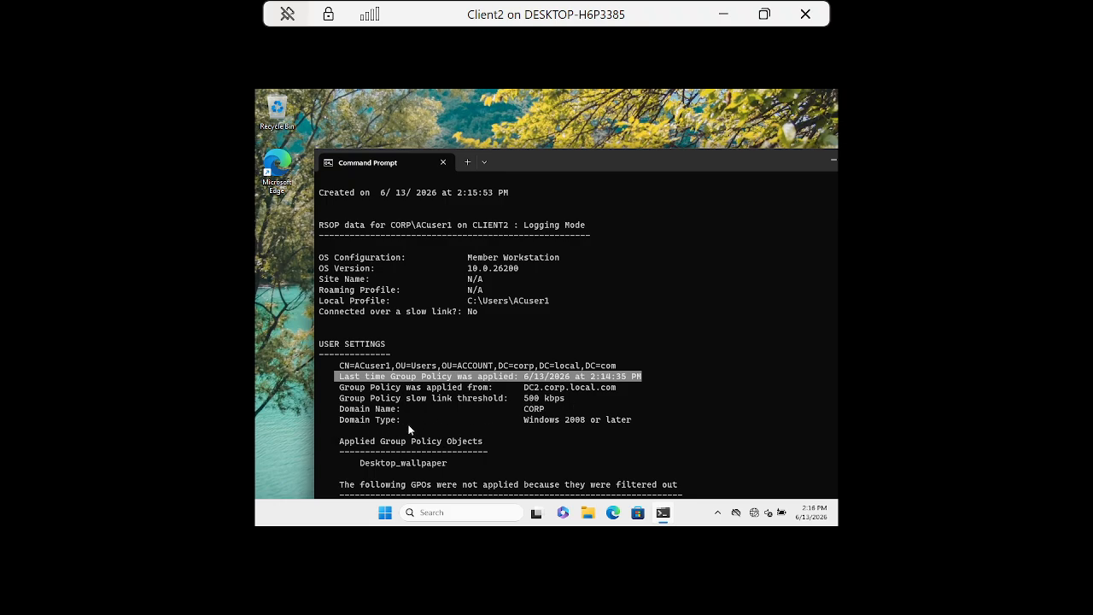
Review gpresult's Applied Group Policy Objects, confirming Desktop_wallpaper is applied and Local Group Policy filtered out.
scroll(745, 391, down, 2)
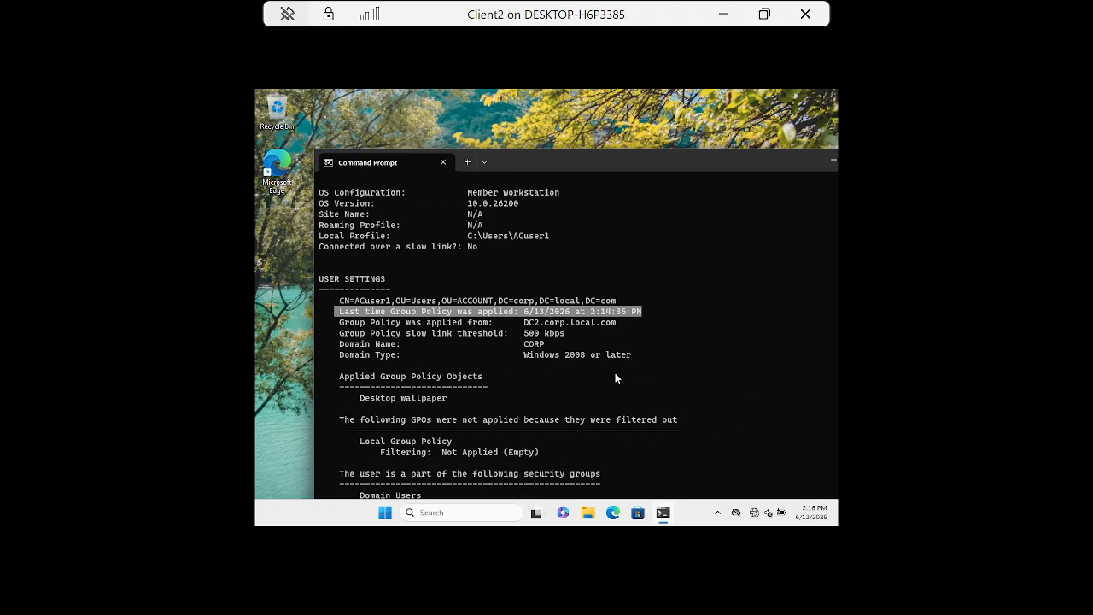
scroll(683, 399, down, 2)
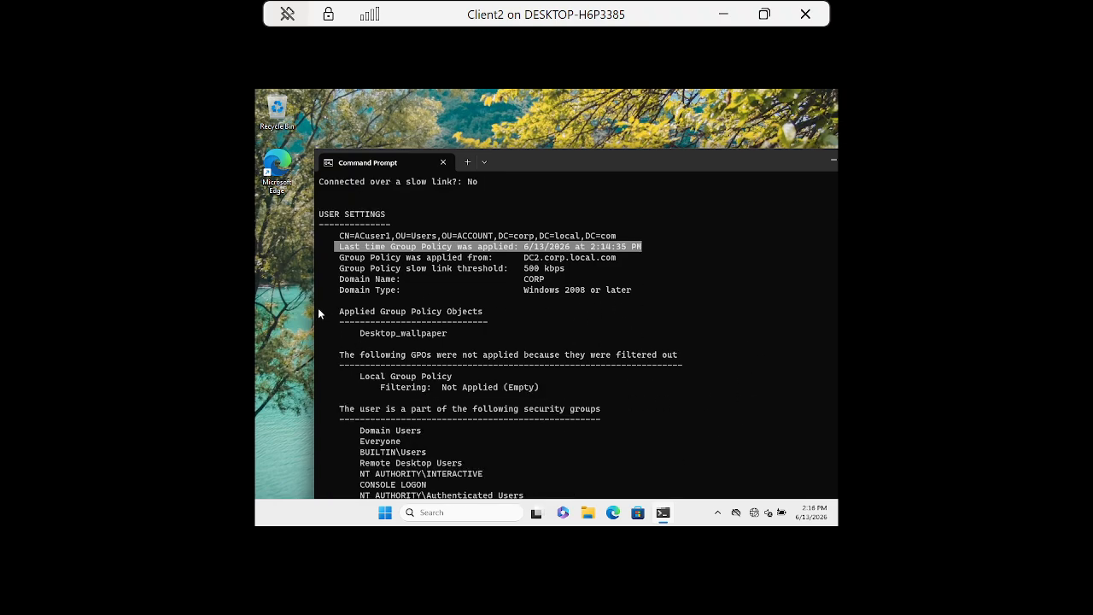
drag(345, 316, 487, 332)
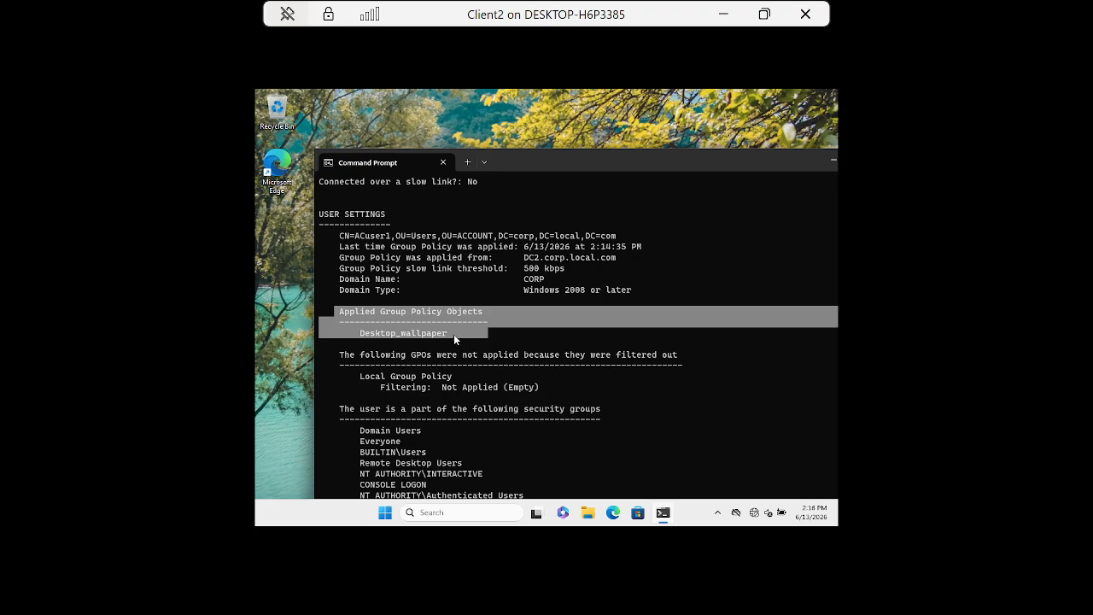
click(453, 334)
drag(449, 334, 329, 314)
click(646, 399)
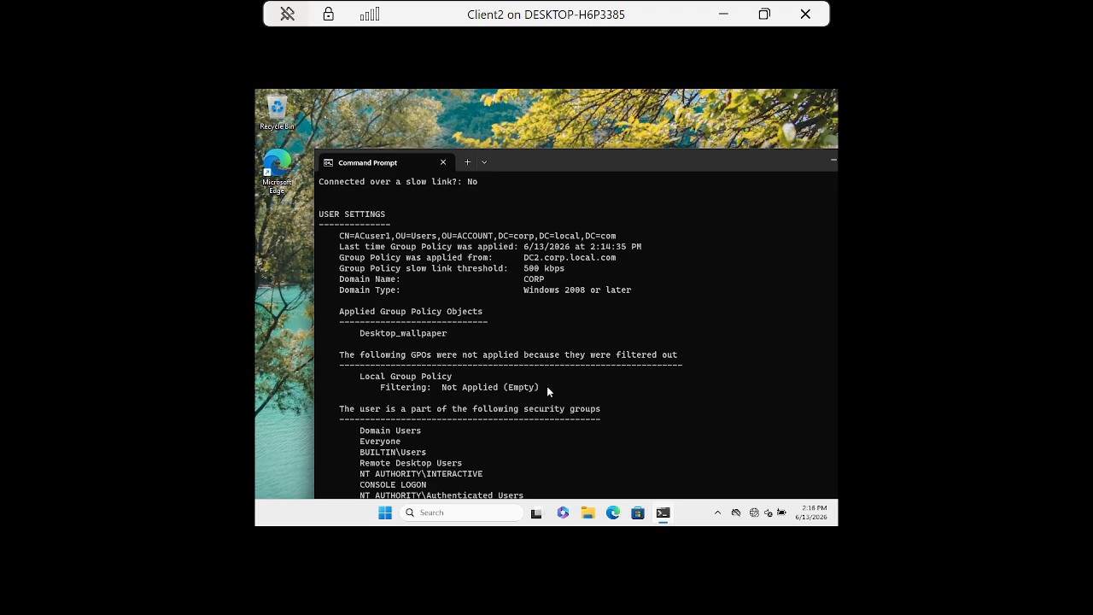
drag(547, 386, 325, 373)
click(587, 404)
drag(462, 334, 333, 312)
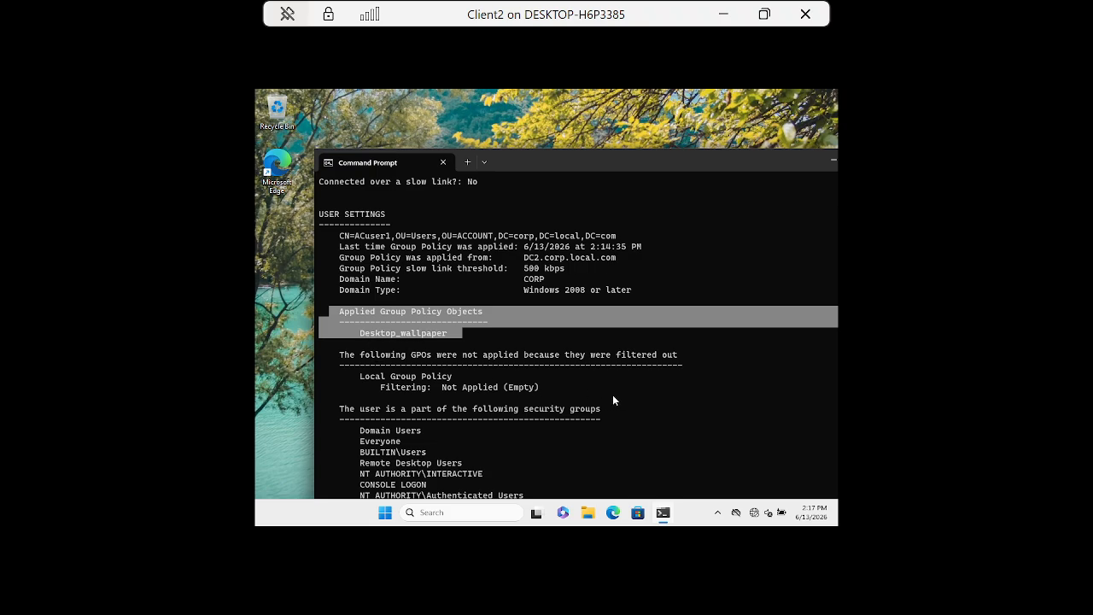
scroll(613, 444, down, 2)
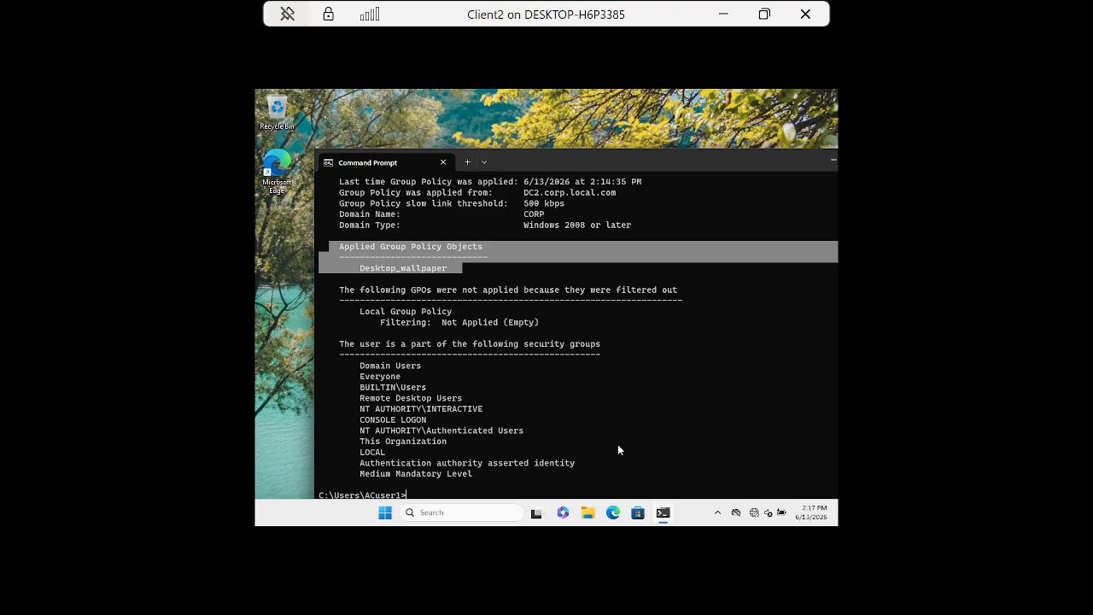
Reposition the Command Prompt window and close it.
drag(765, 162, 687, 151)
drag(535, 151, 562, 138)
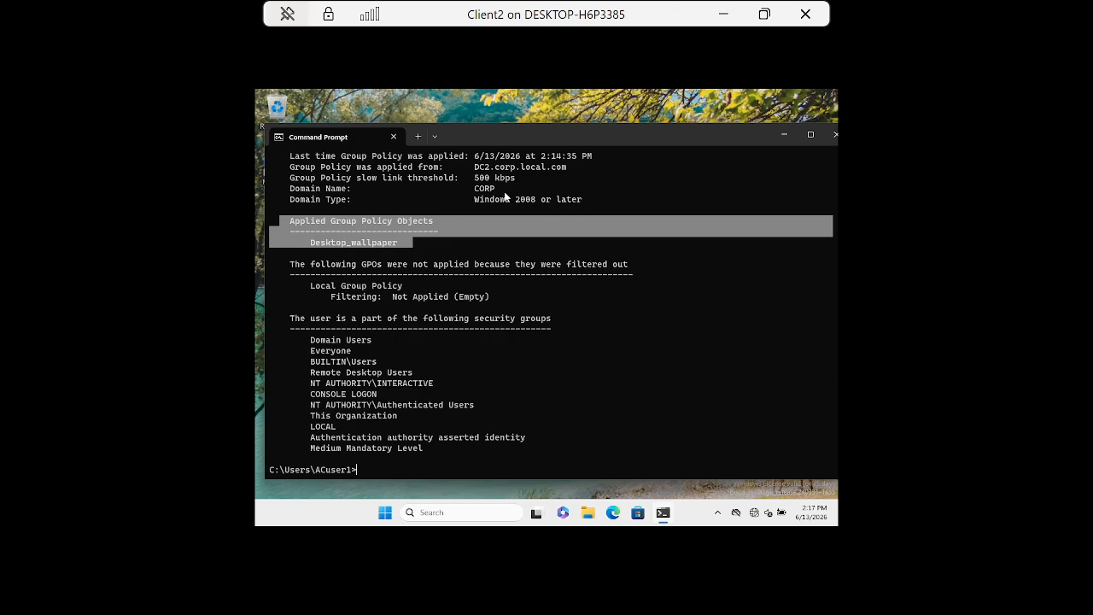
drag(697, 135, 665, 121)
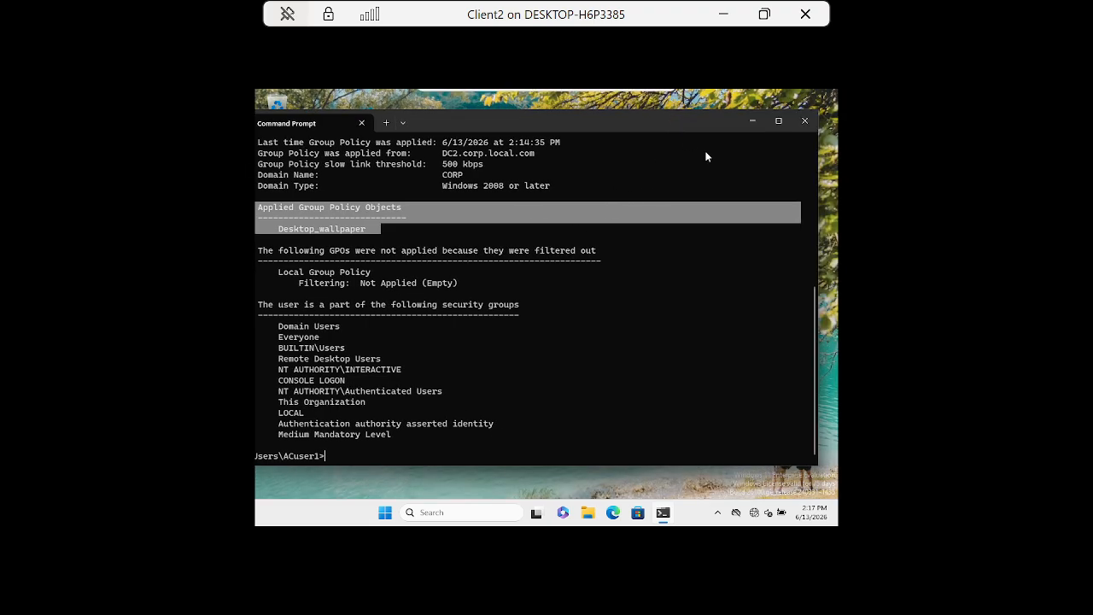
click(807, 122)
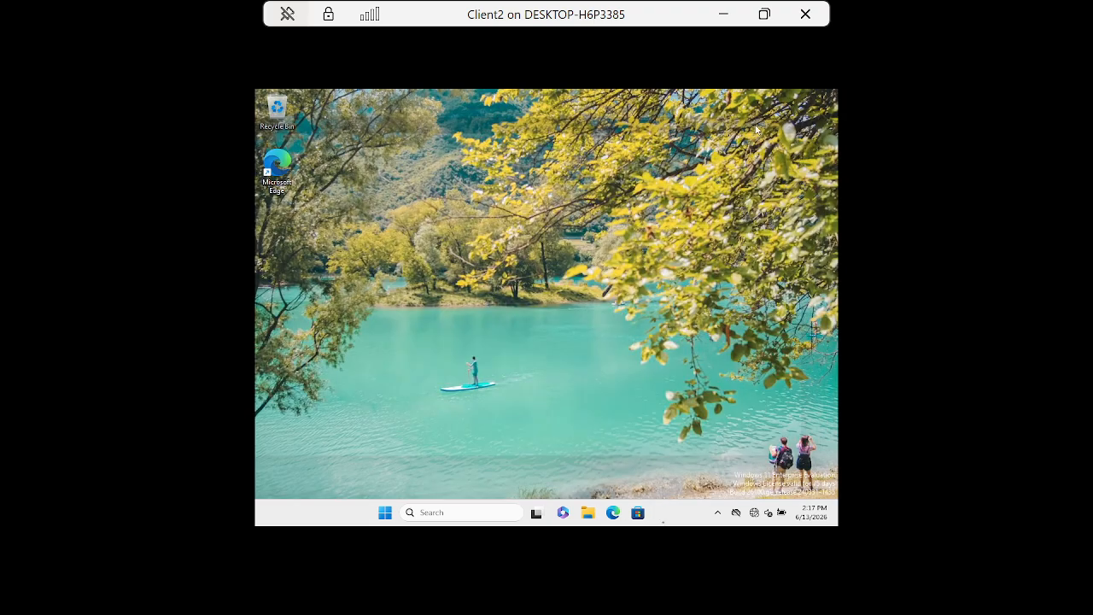
Minimize the Client2 session to return to the LAB-DC2 domain controller.
click(723, 13)
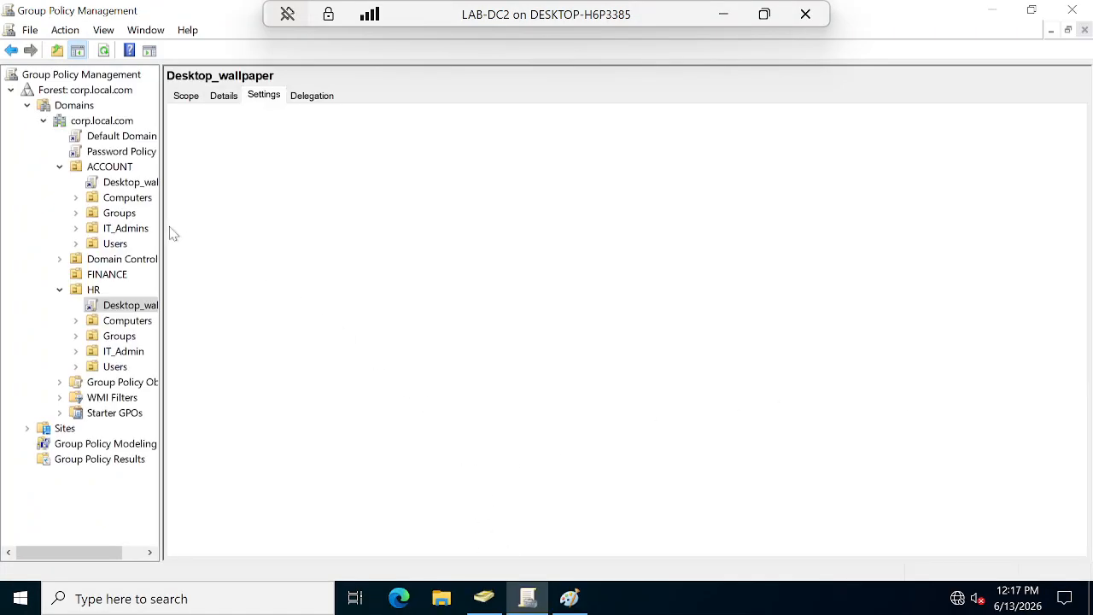
Check the GPOs linked to HR's IT_Admin container and to the HR OU.
click(119, 357)
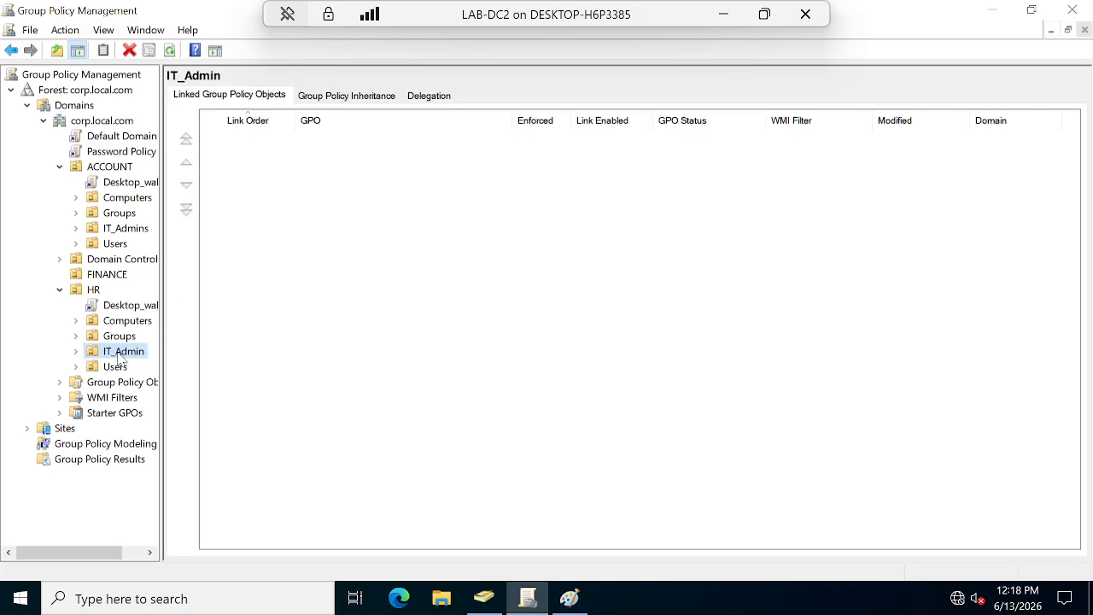
right_click(119, 359)
click(78, 359)
click(92, 290)
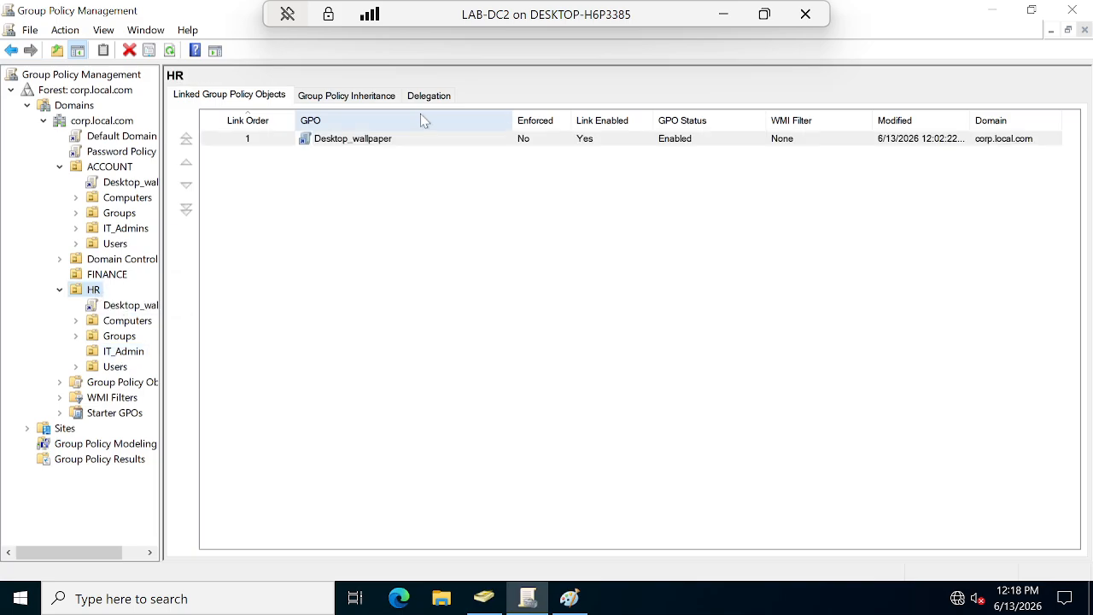
View ITadmin1 in HR > IT_Admin in Active Directory Users and Computers, then minimize it.
click(483, 599)
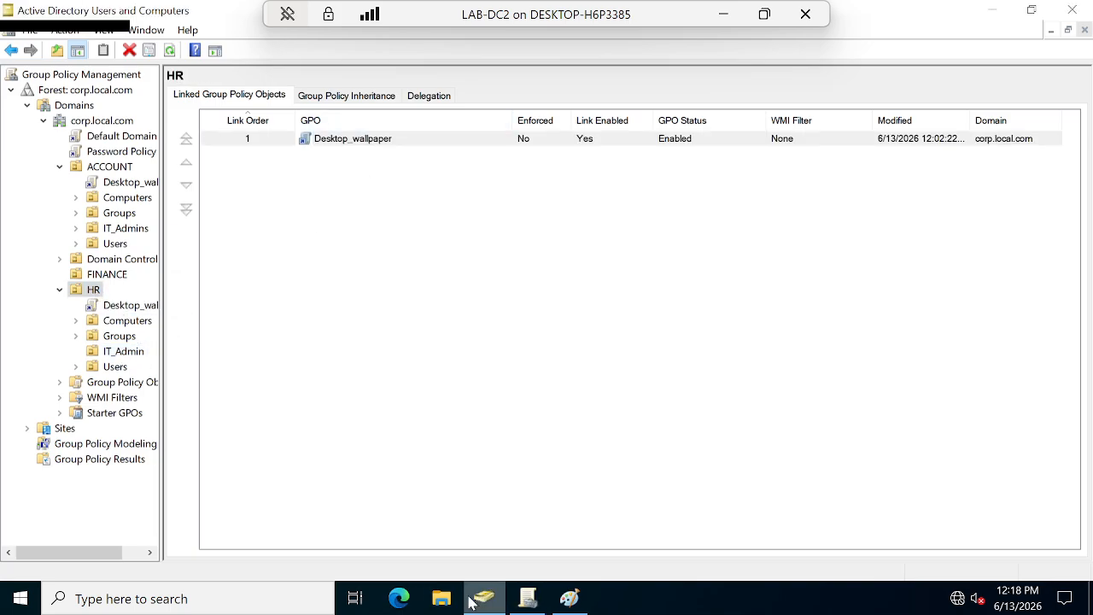
click(95, 336)
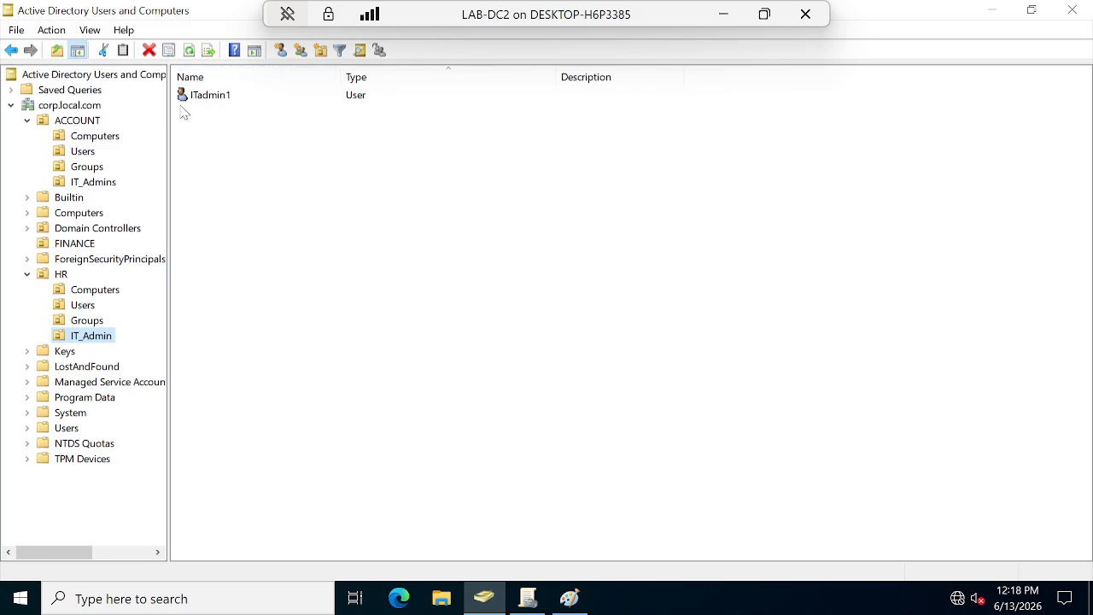
click(992, 11)
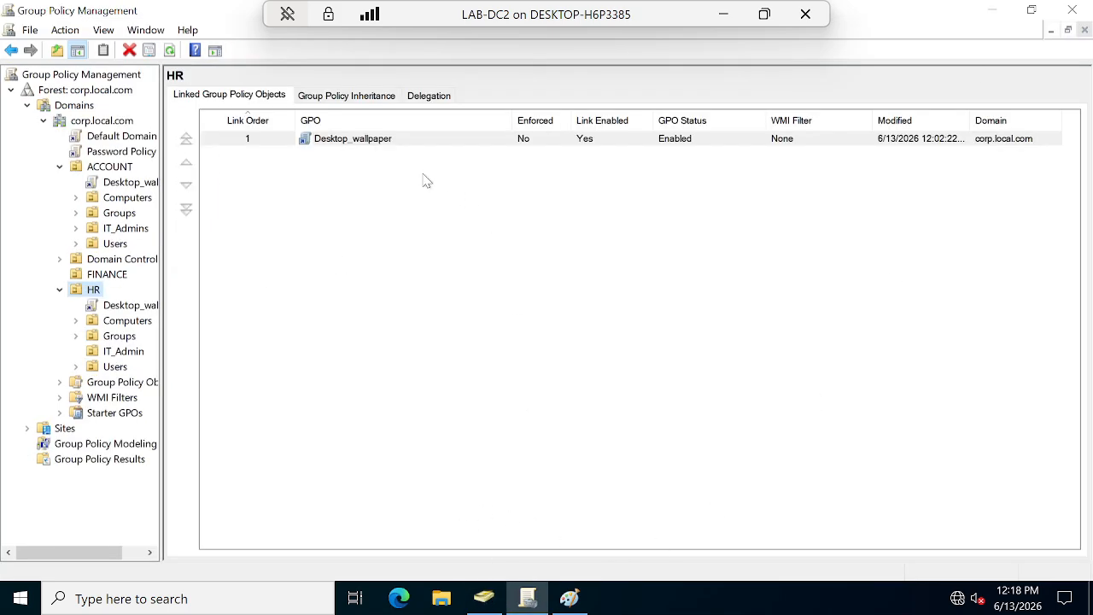
Start a new group in HR's IT_Admin container, then cancel it.
click(486, 603)
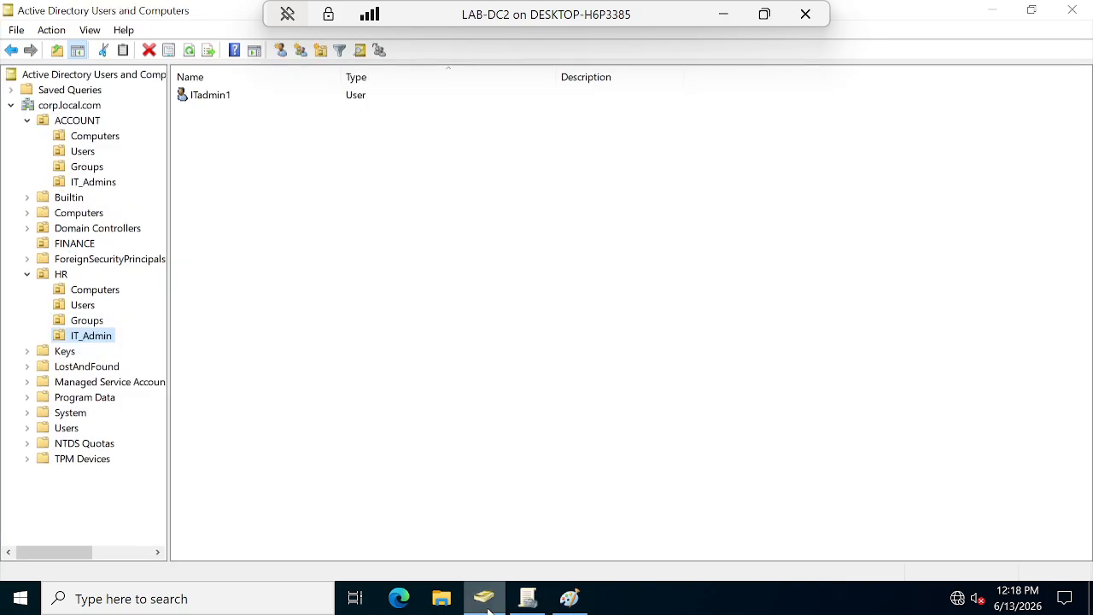
right_click(238, 261)
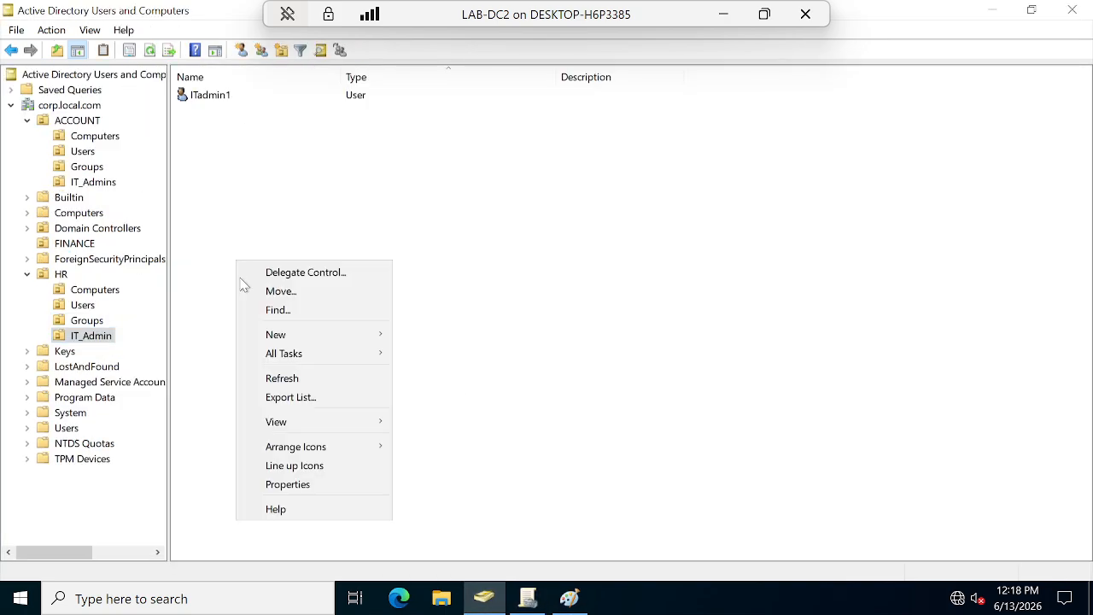
mouse_move(316, 339)
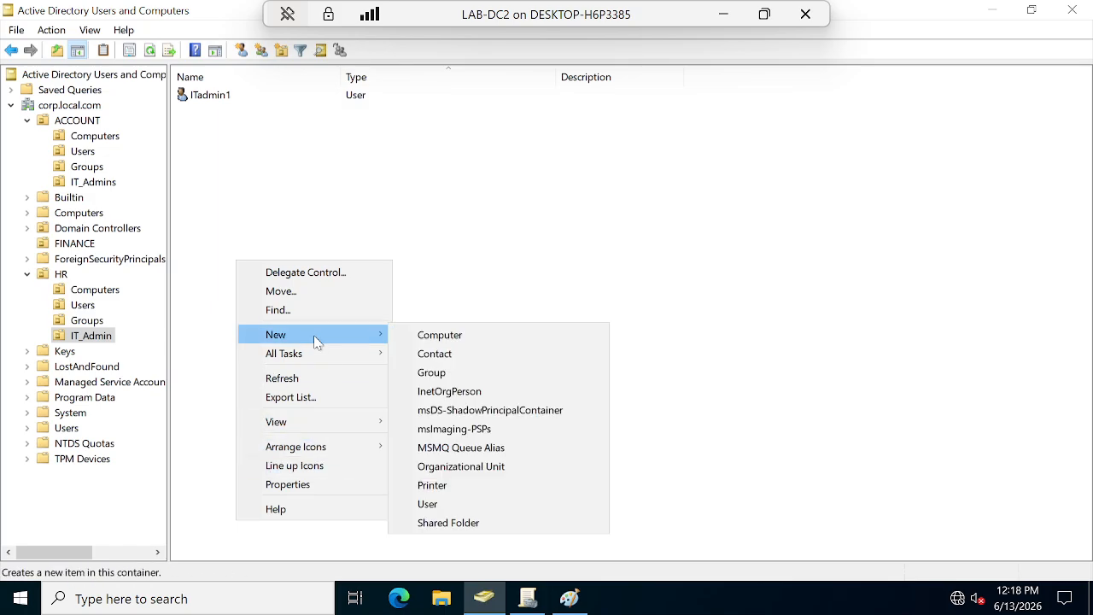
click(89, 335)
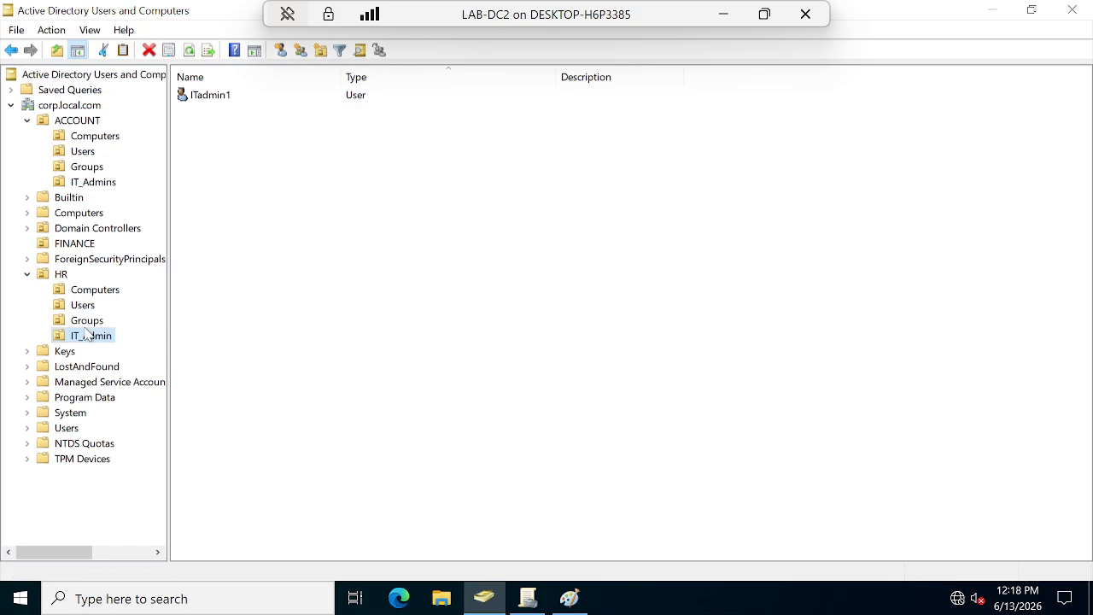
right_click(89, 334)
mouse_move(145, 126)
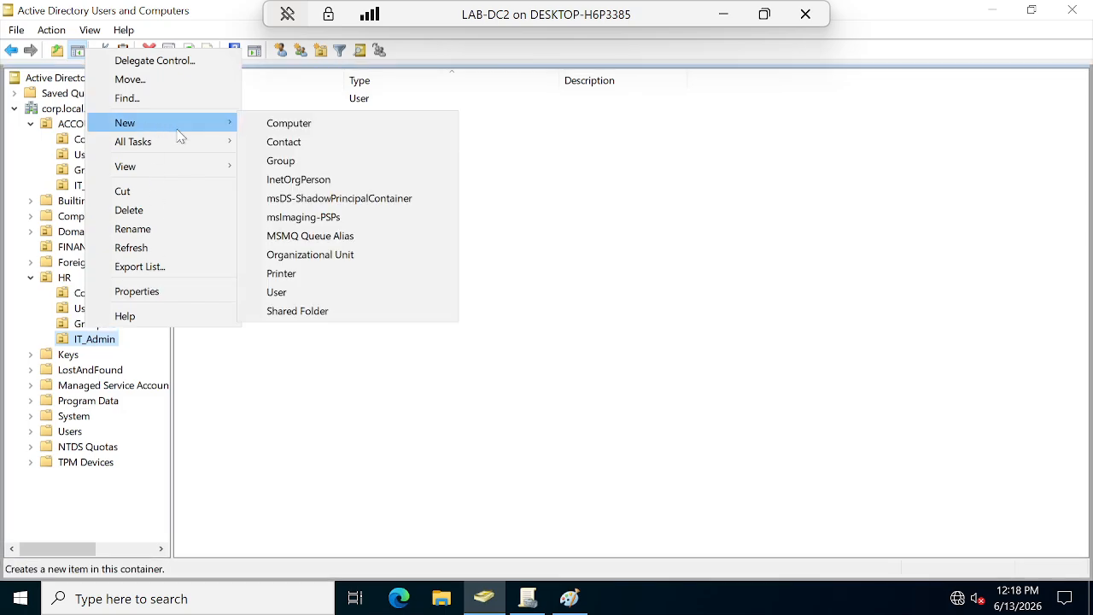
click(288, 163)
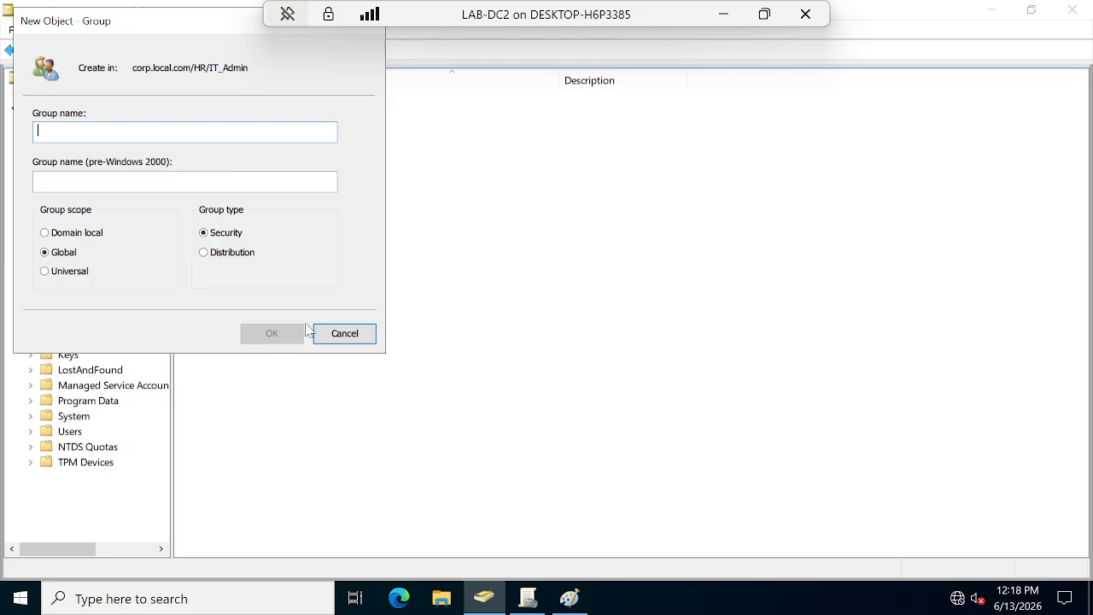
click(350, 333)
Create the IT_admins global security group in HR's Groups container.
click(90, 324)
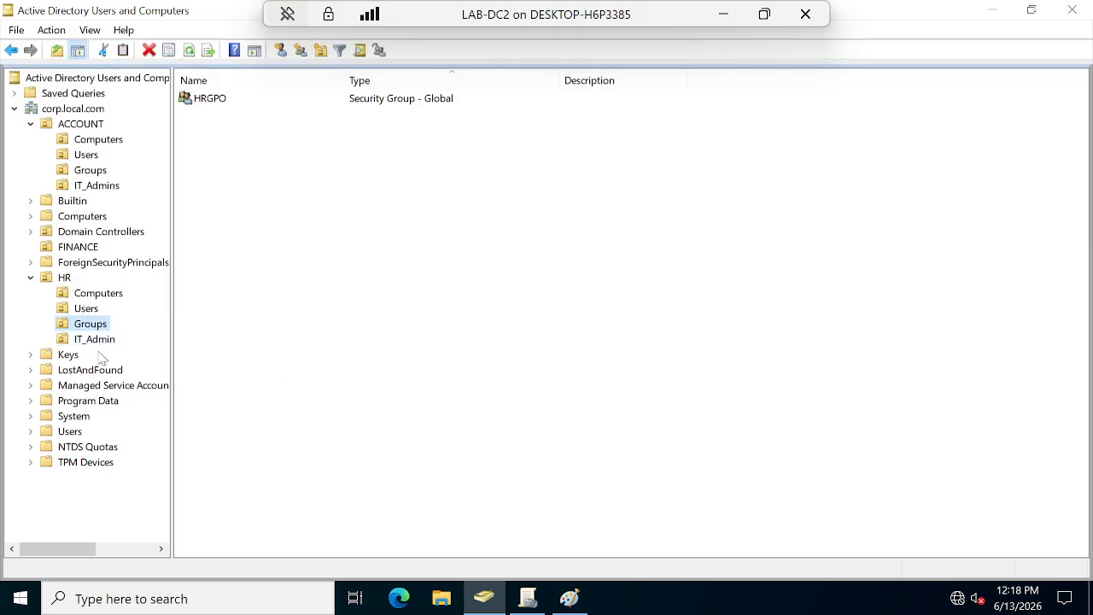
right_click(94, 326)
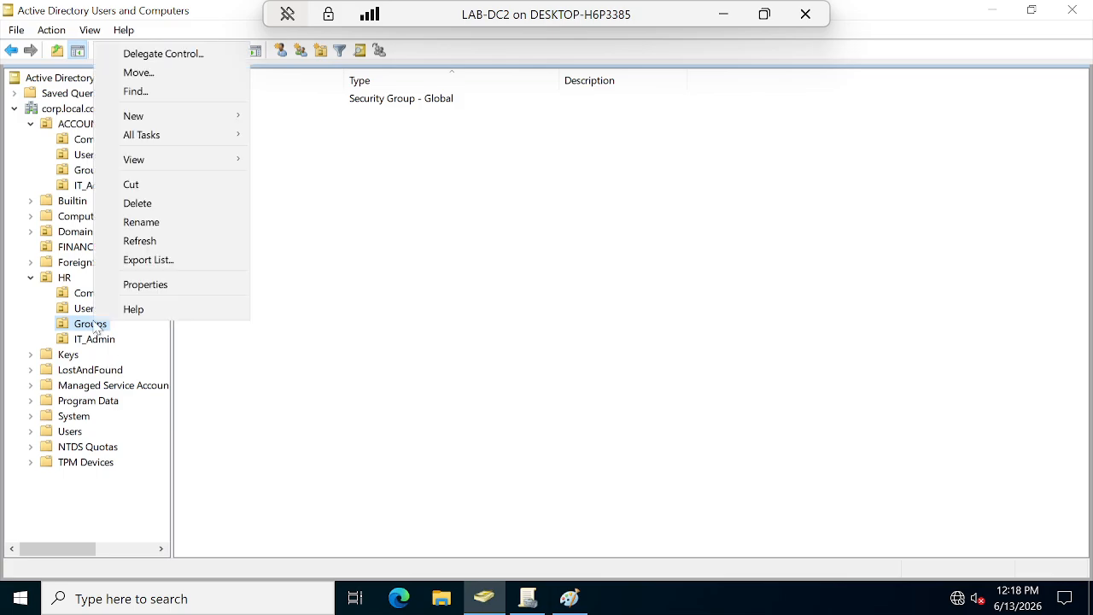
click(162, 115)
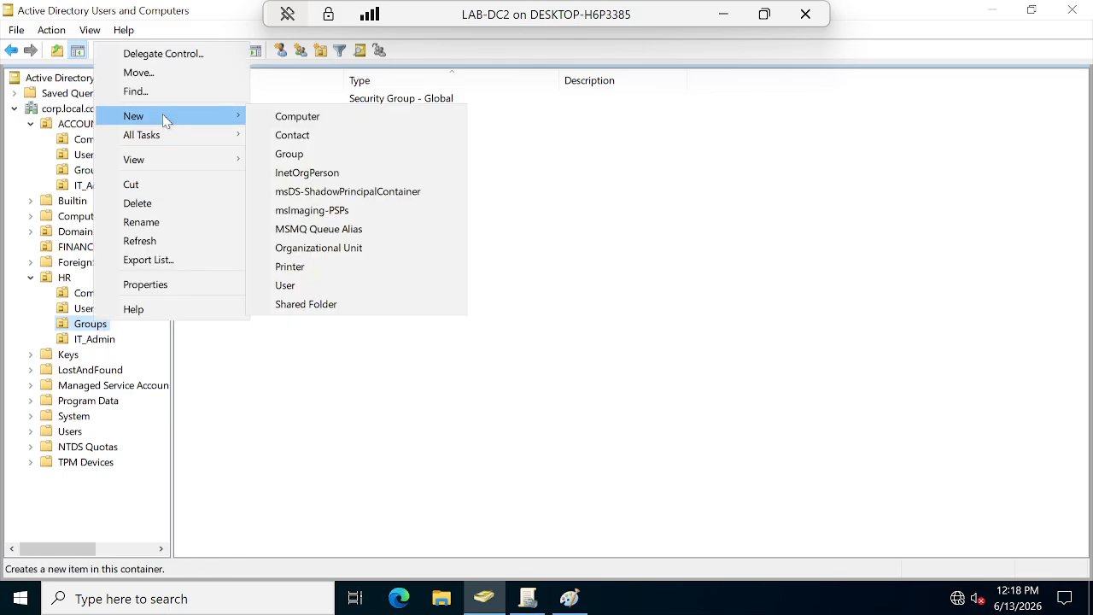
click(294, 154)
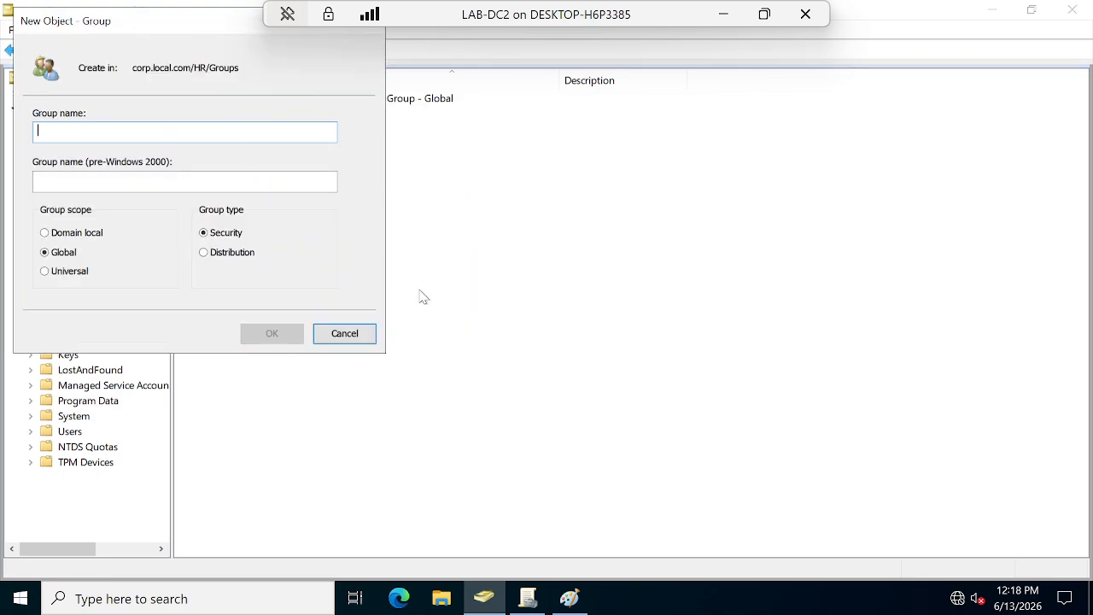
text(IT_)
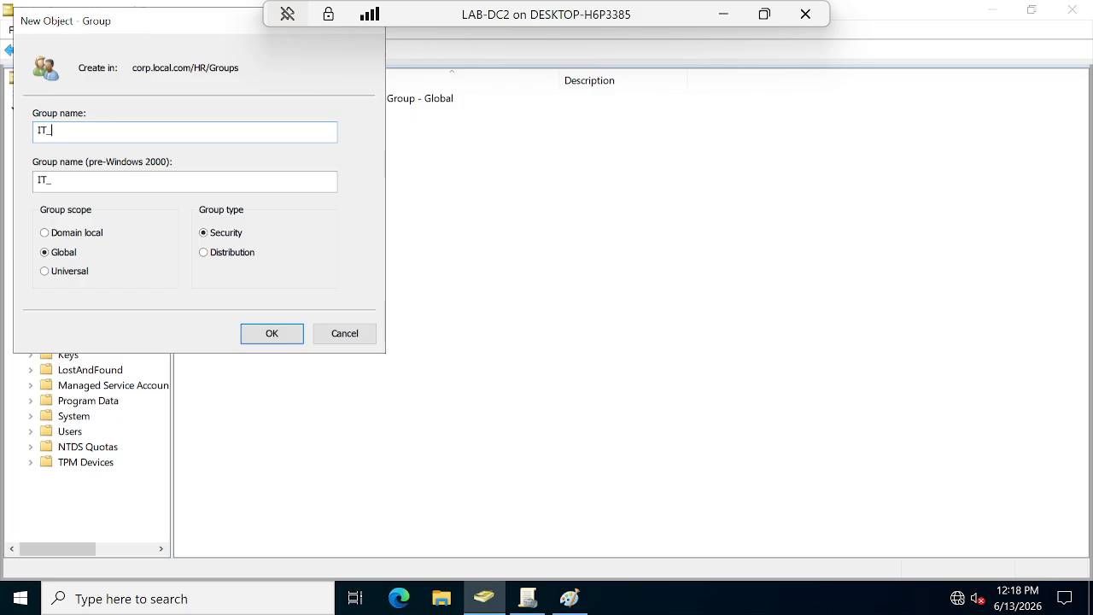
text(admins)
click(271, 332)
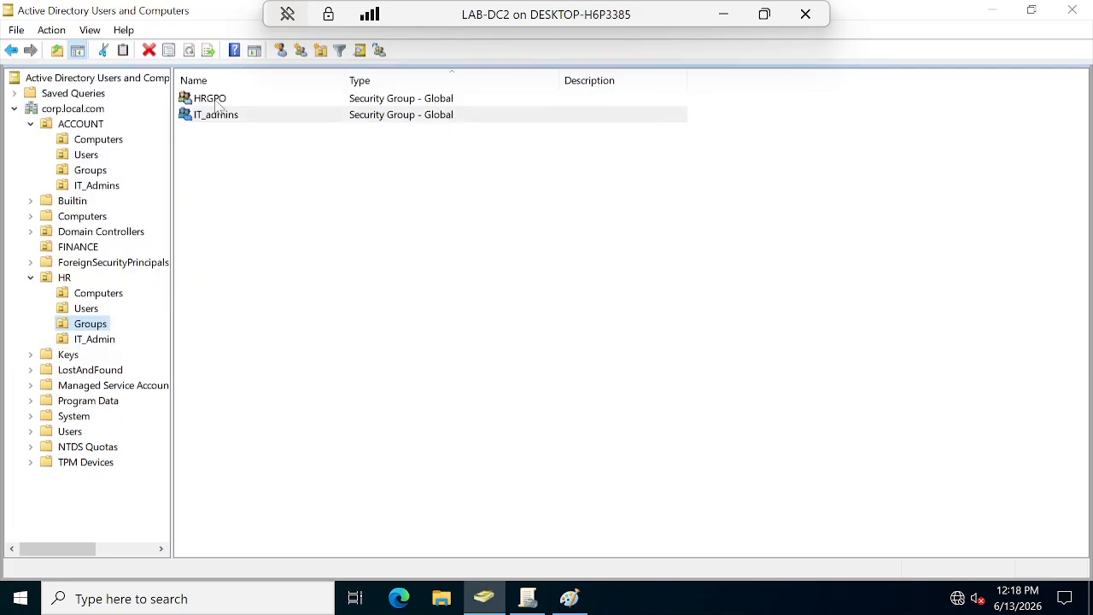
click(100, 340)
Start adding ITadmin1 to a group, setting the search location to HR > Groups.
right_click(210, 104)
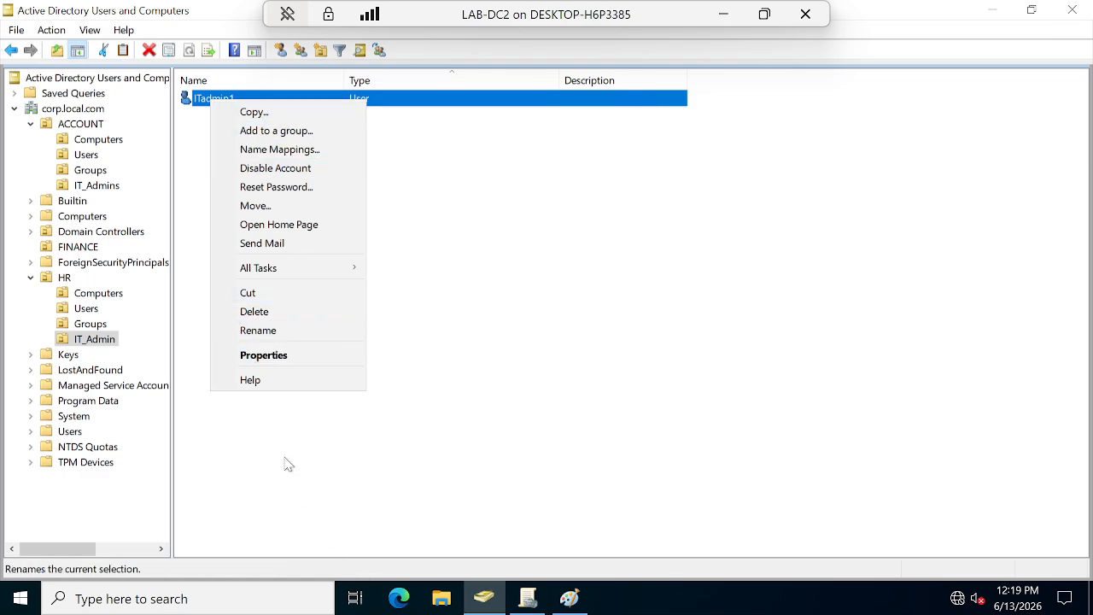
click(281, 131)
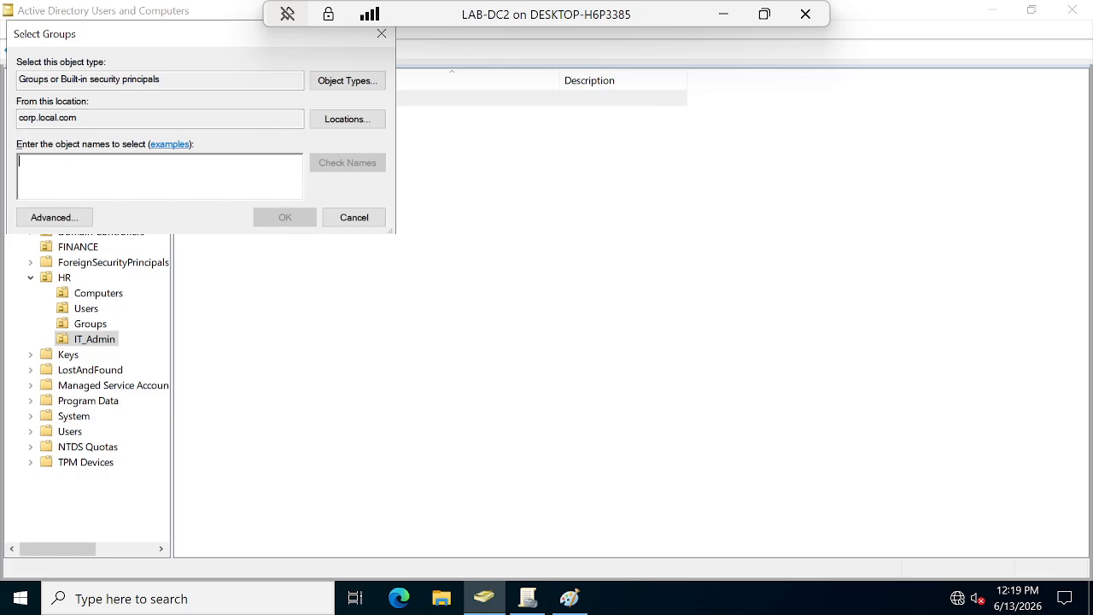
text(I)
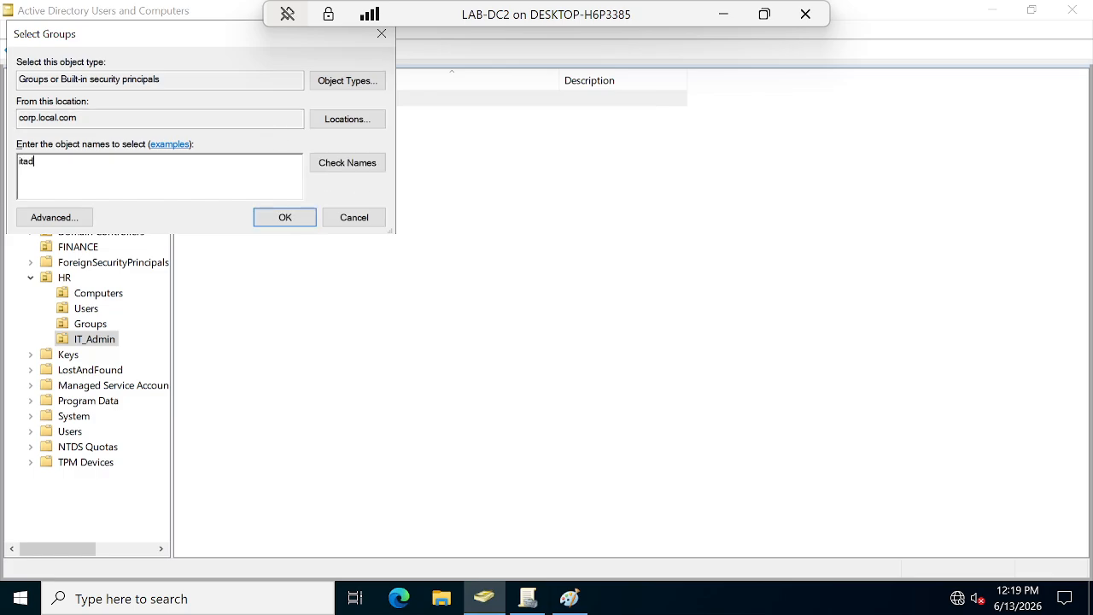
click(357, 167)
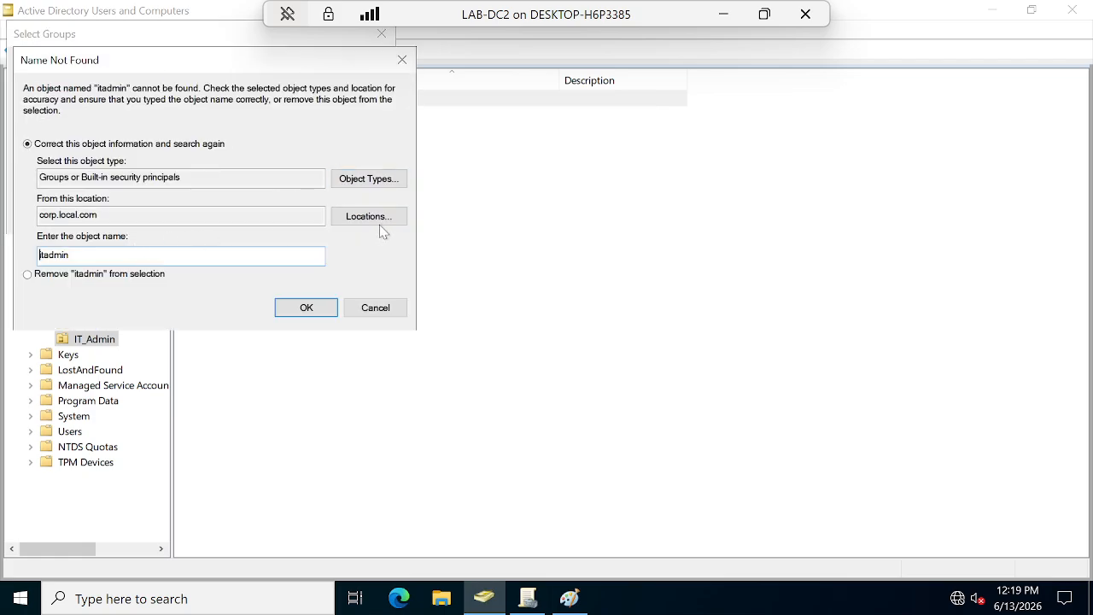
click(376, 216)
click(42, 160)
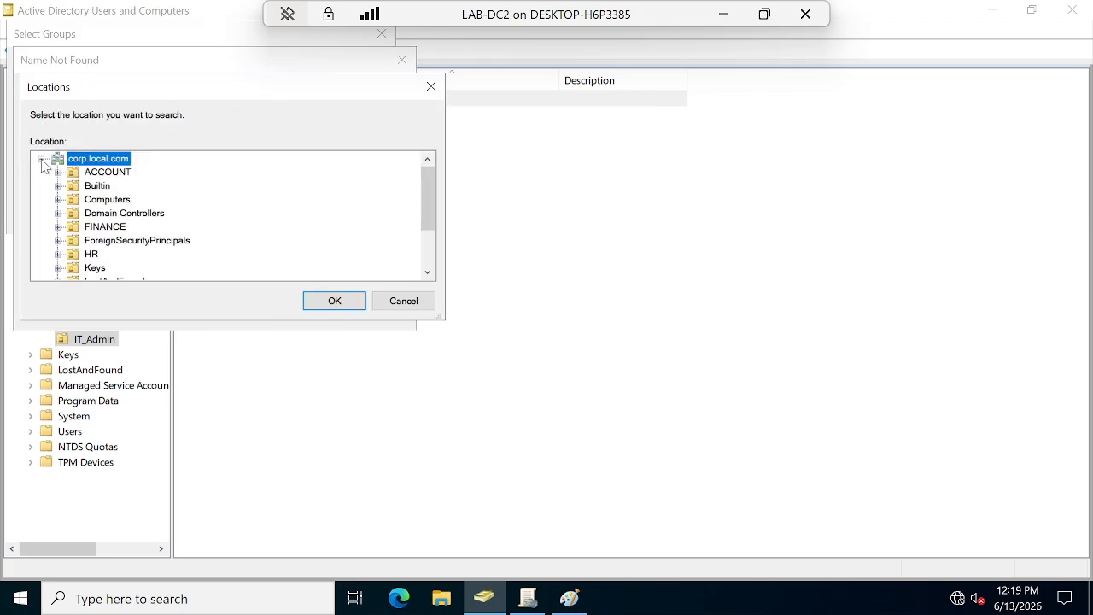
scroll(111, 260, down, 1)
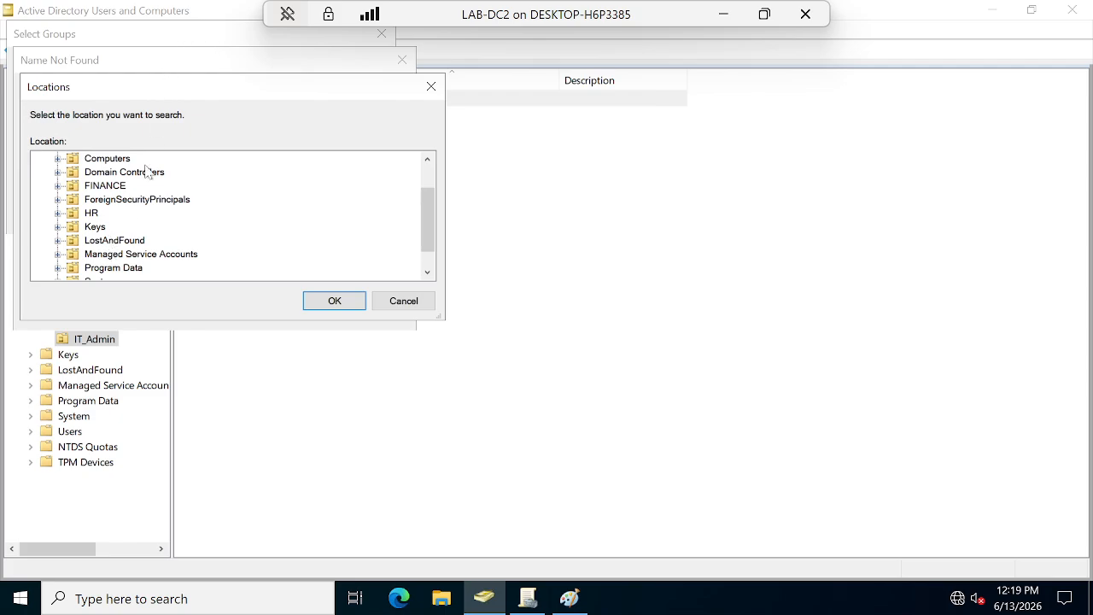
double_click(96, 214)
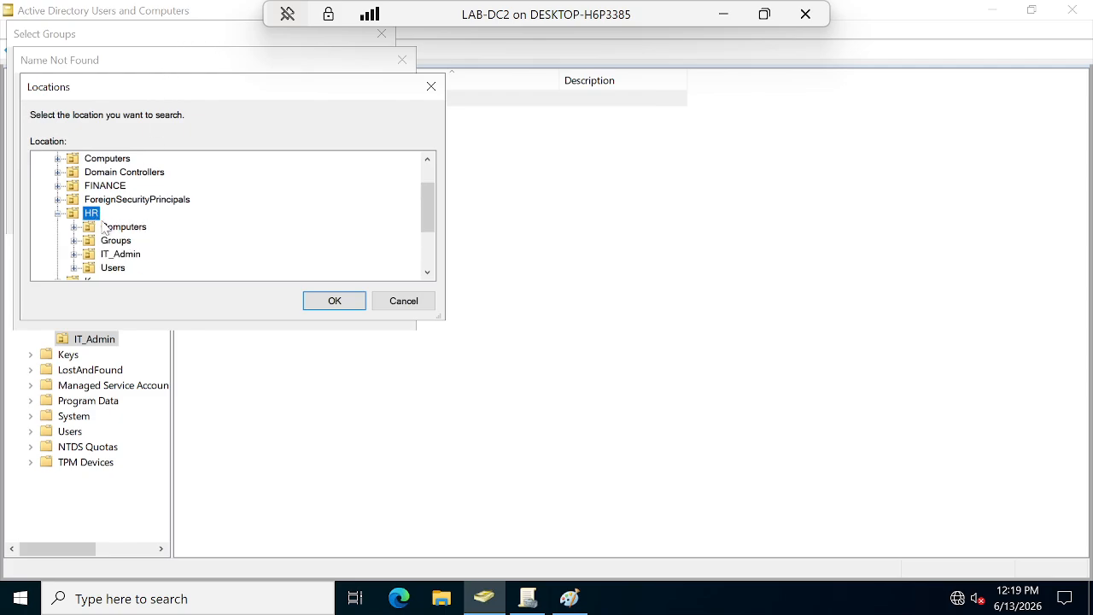
click(124, 242)
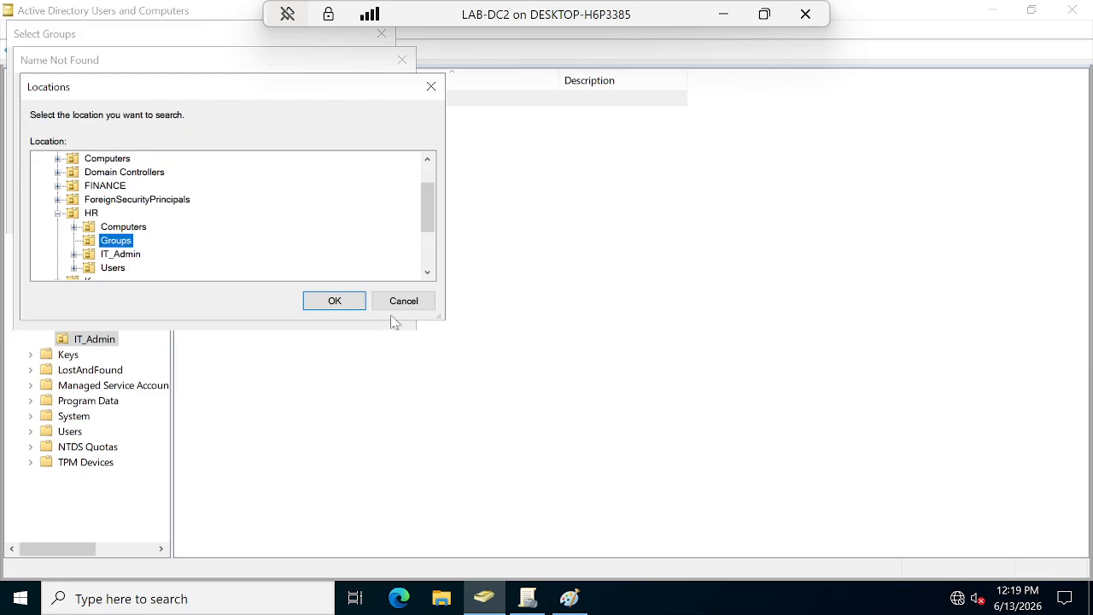
click(320, 300)
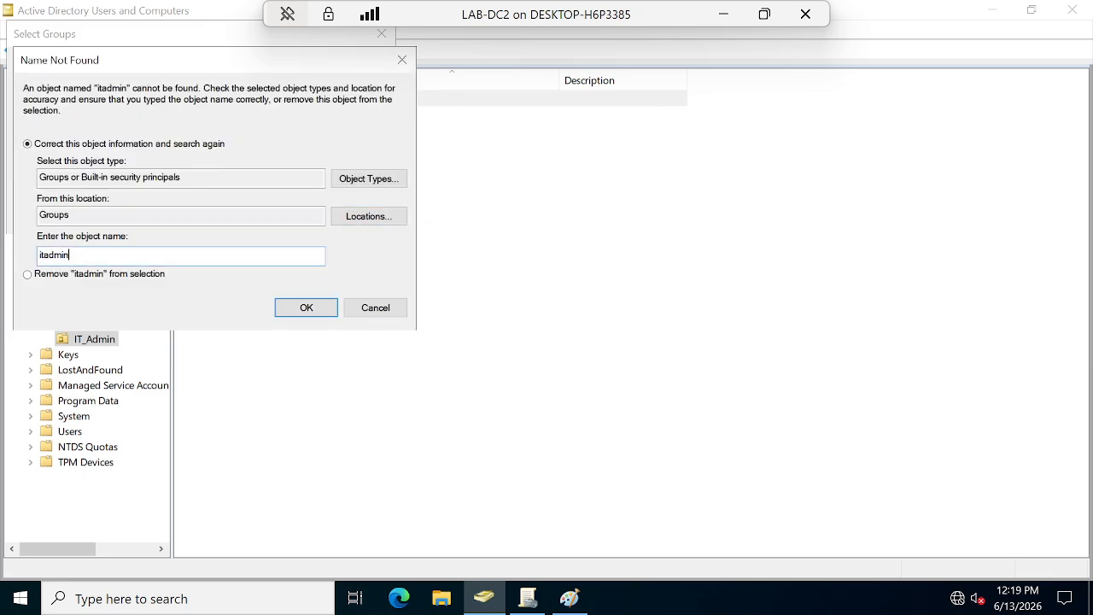
Resolve the group name to IT_admins and confirm ITadmin1's membership.
key(BackSpace)
key(BackSpace)
key(BackSpace)
key(BackSpace)
click(309, 312)
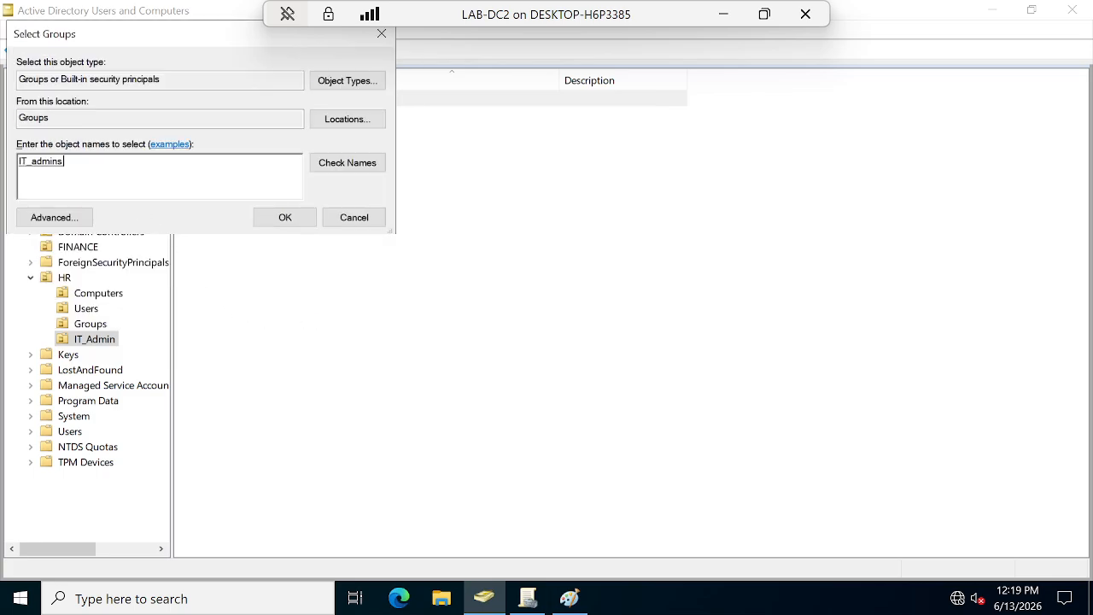
click(287, 216)
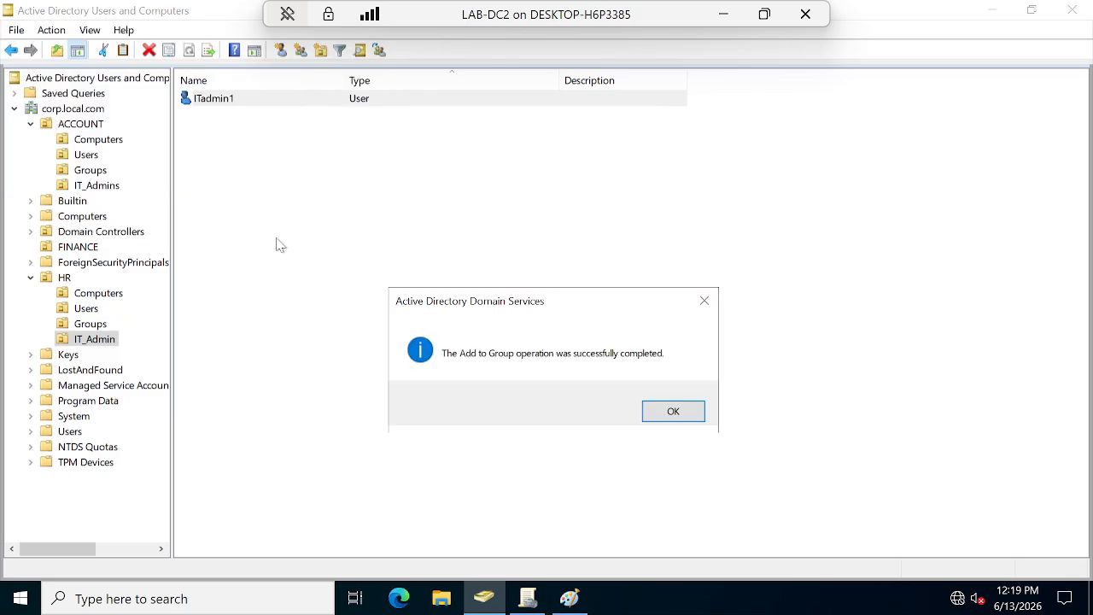
click(690, 415)
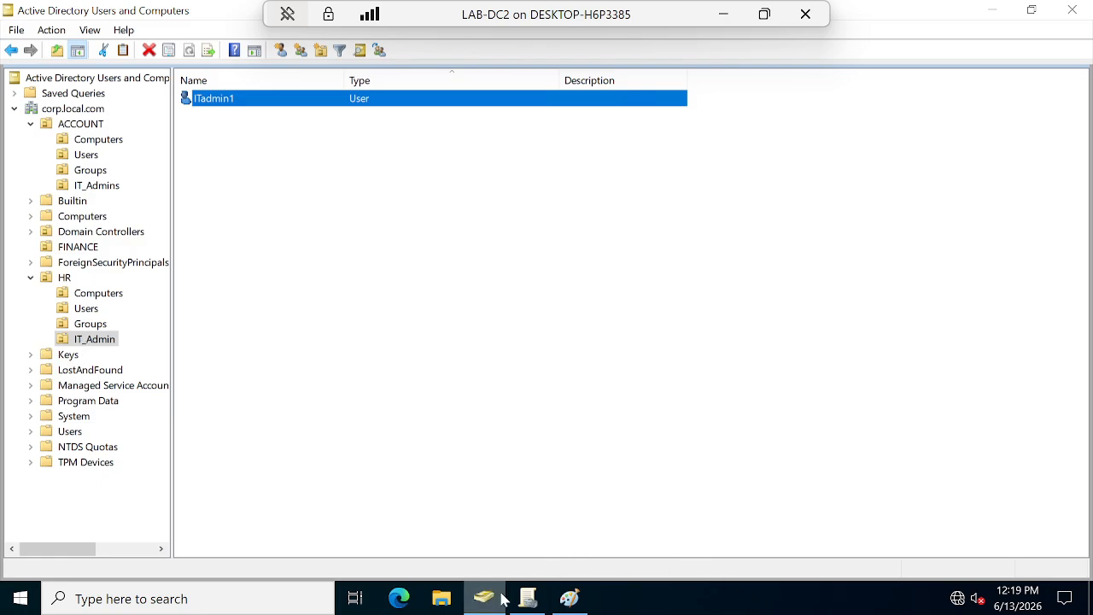
In Group Policy Management, show the HR OU's Delegation tab.
click(527, 607)
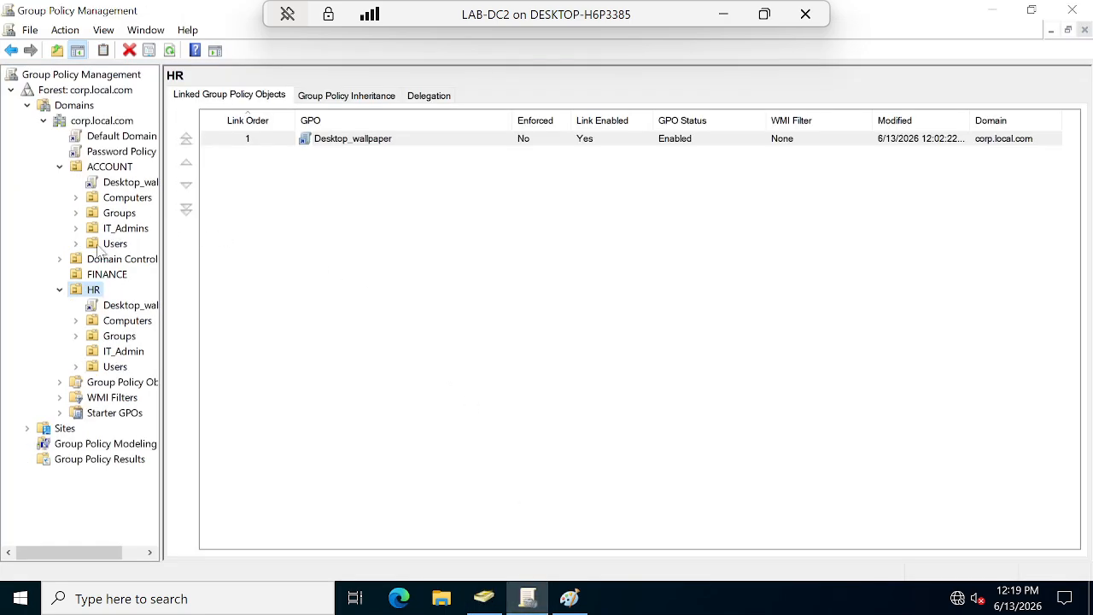
right_click(123, 309)
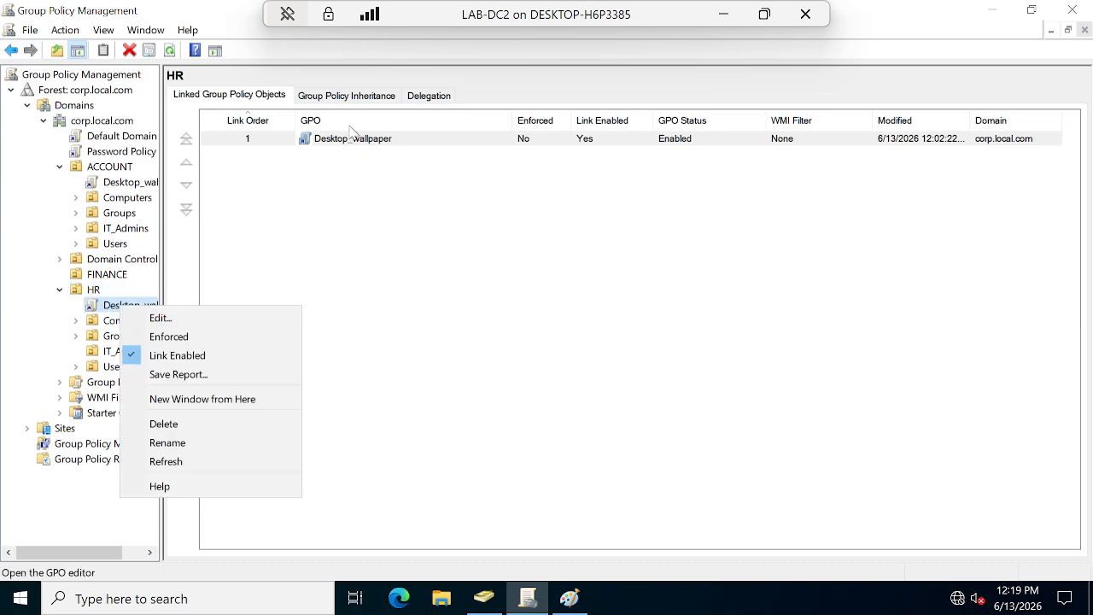
click(355, 100)
click(433, 98)
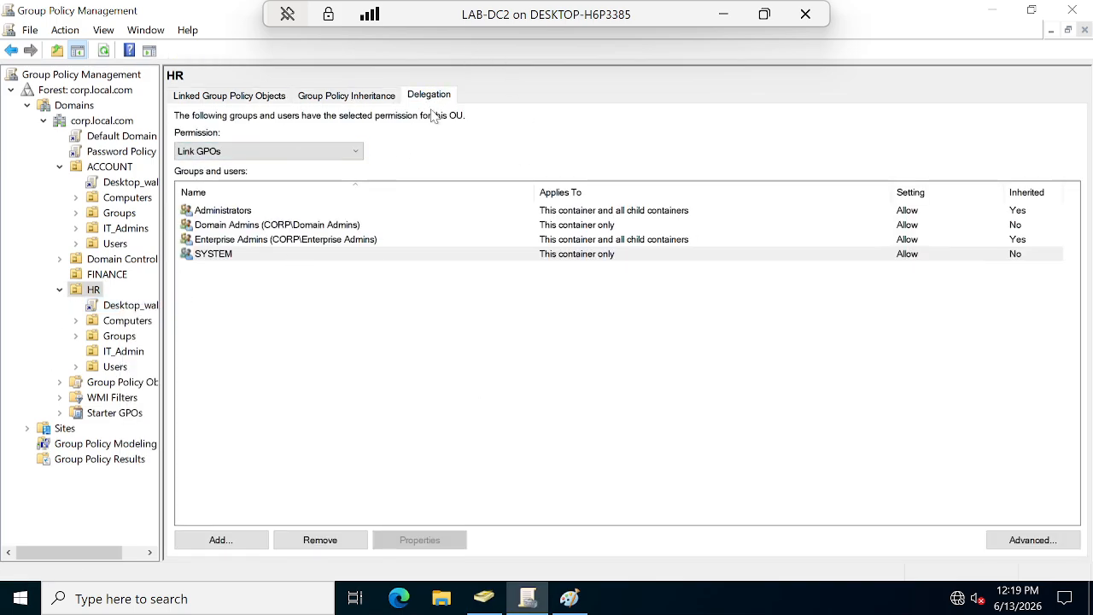
Grant IT_admins Link GPOs on HR, applying to this container and all child containers.
click(218, 541)
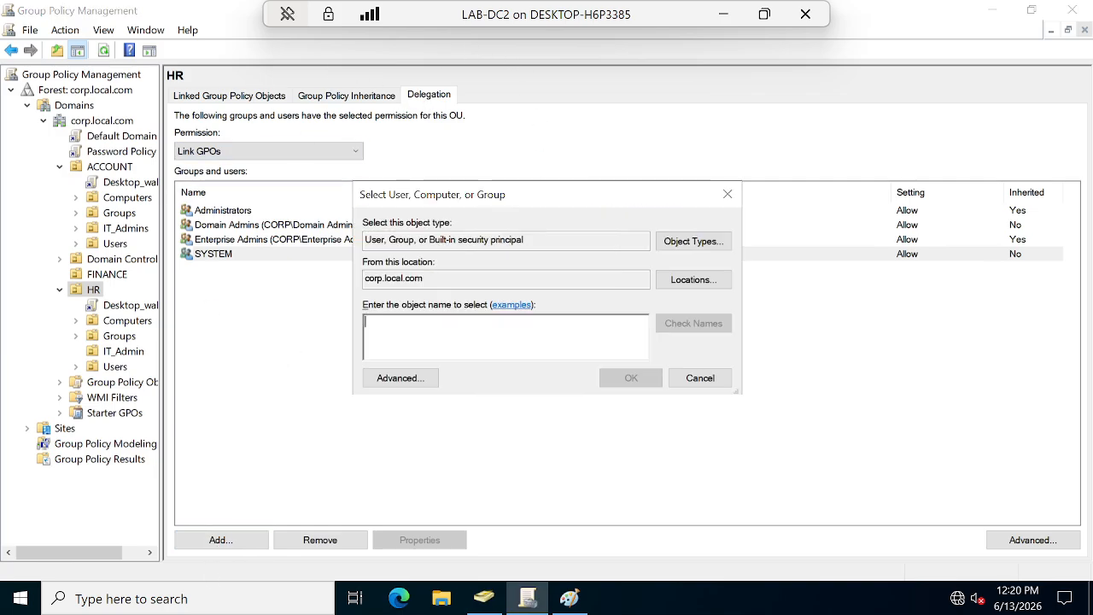
text(IT_a)
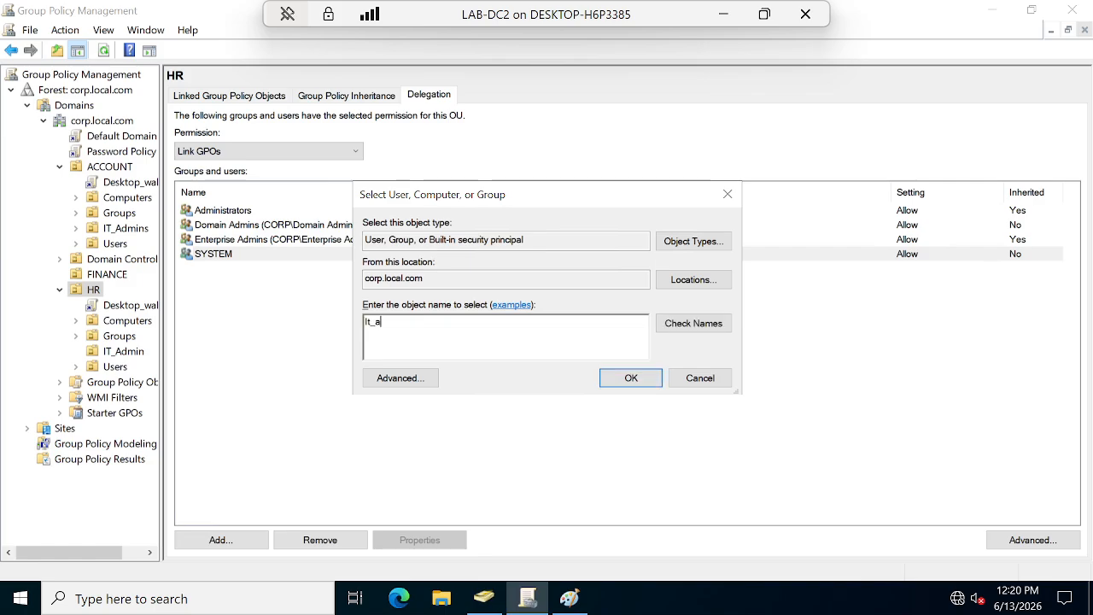
text(dmins)
click(624, 383)
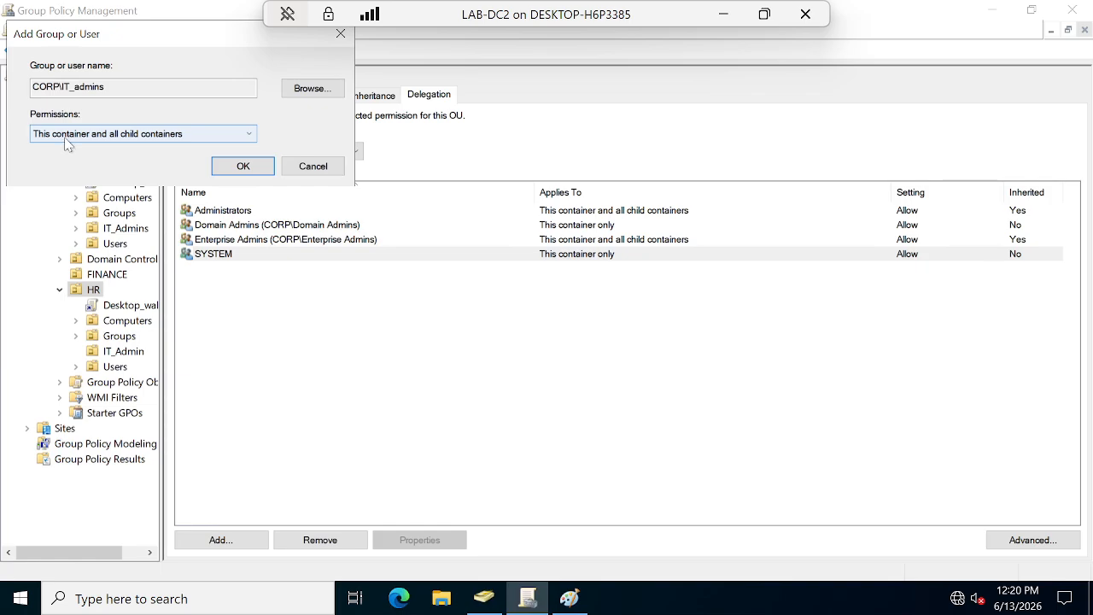
click(172, 140)
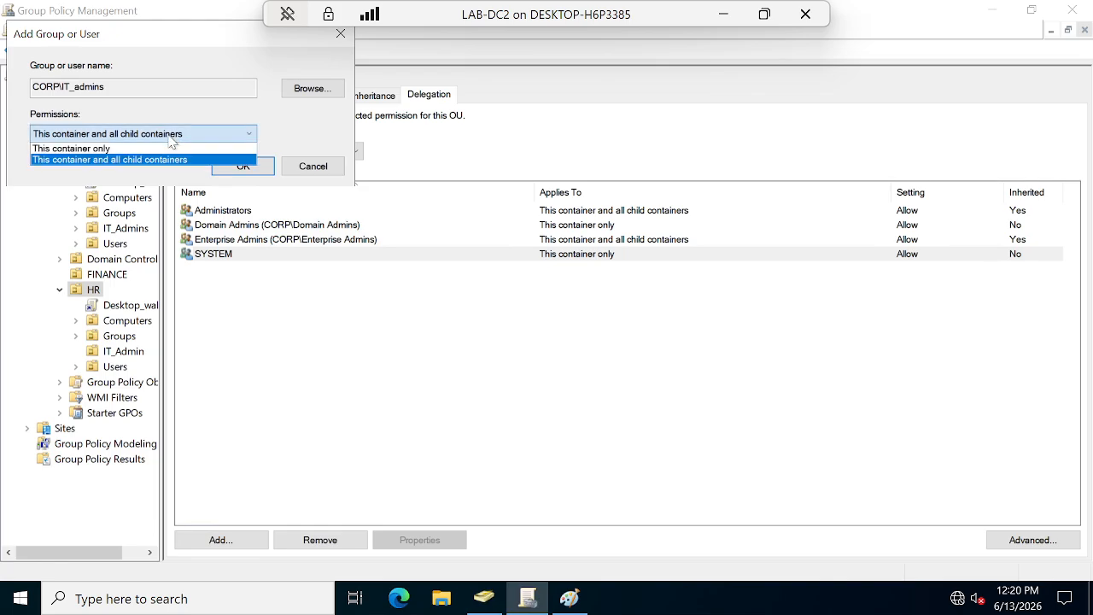
click(172, 140)
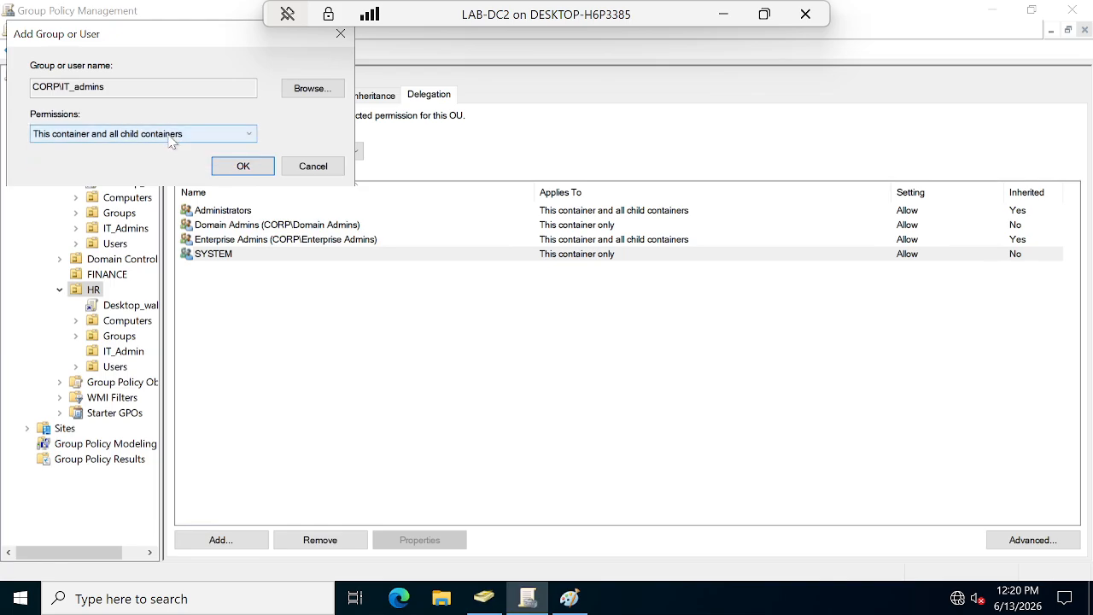
click(243, 167)
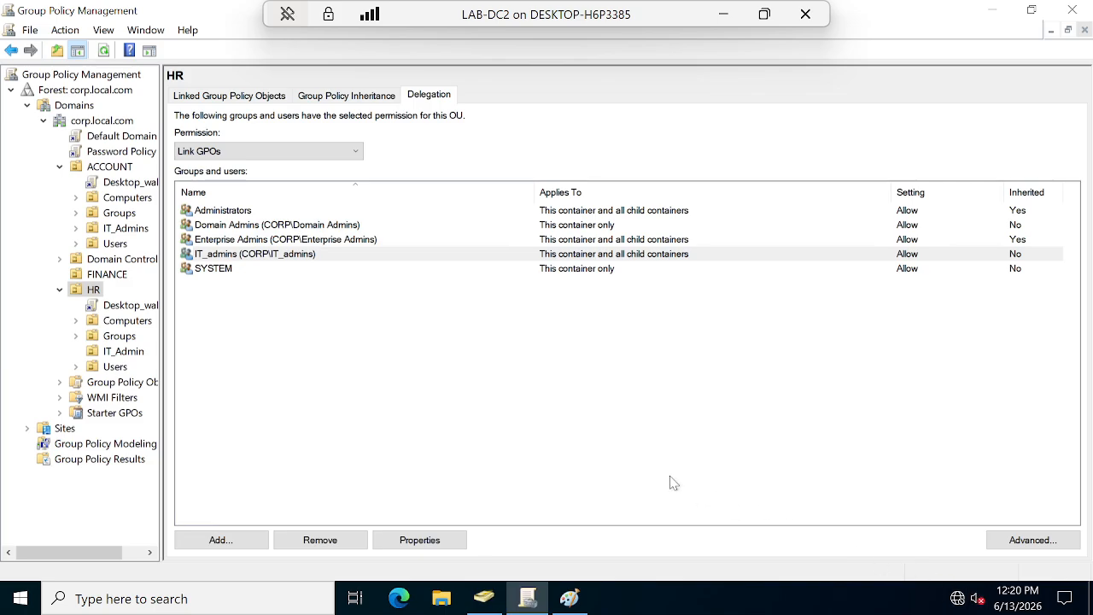
Cancel an extra delegation add, switch to ADUC, and exit full screen to the host desktop.
click(223, 540)
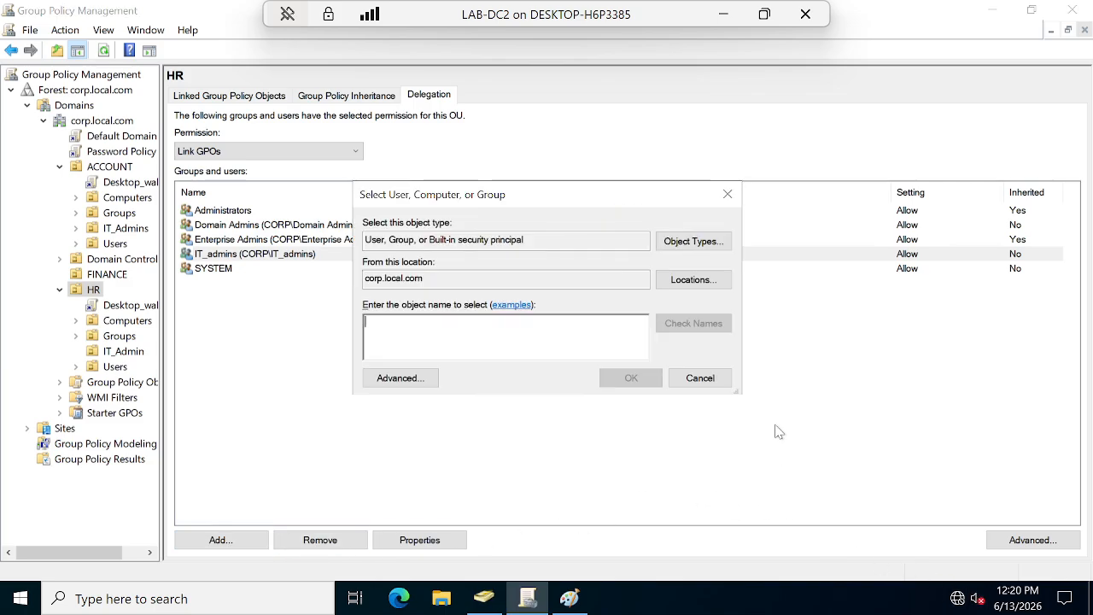
click(722, 380)
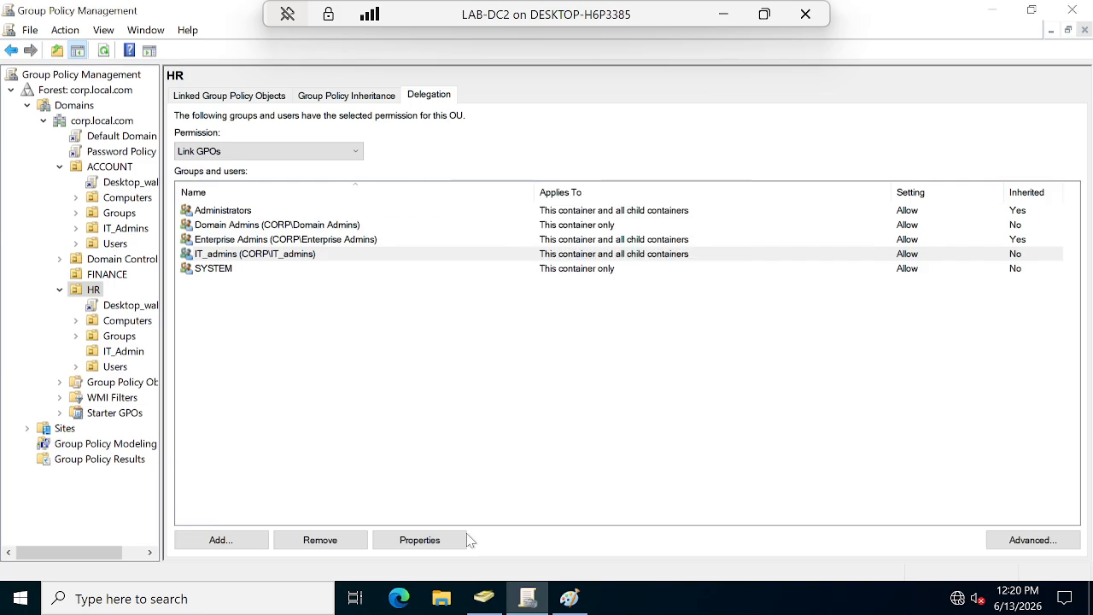
click(660, 383)
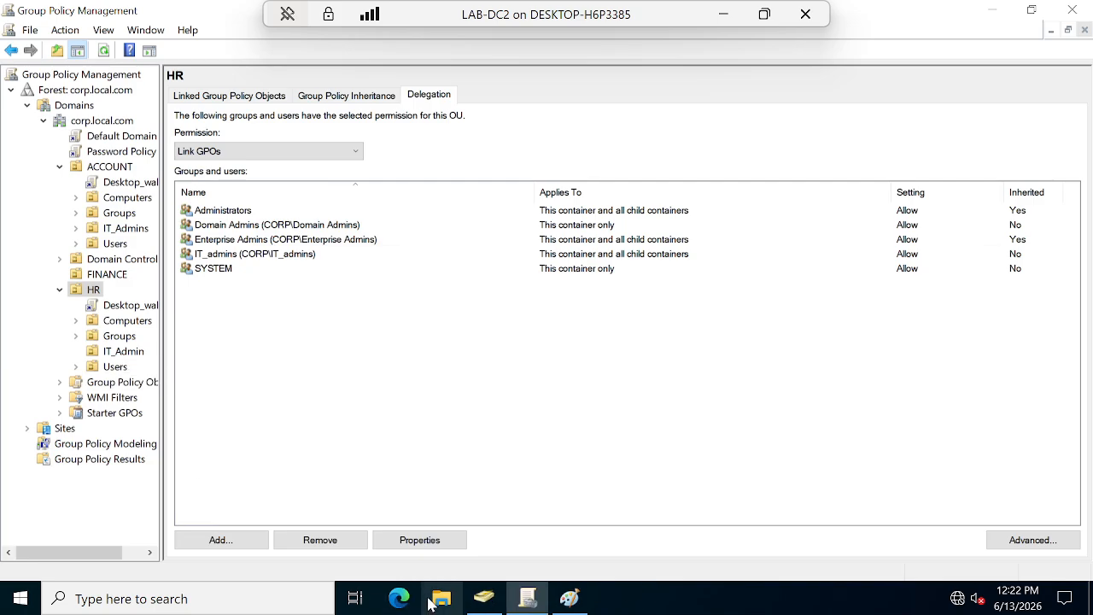
click(484, 598)
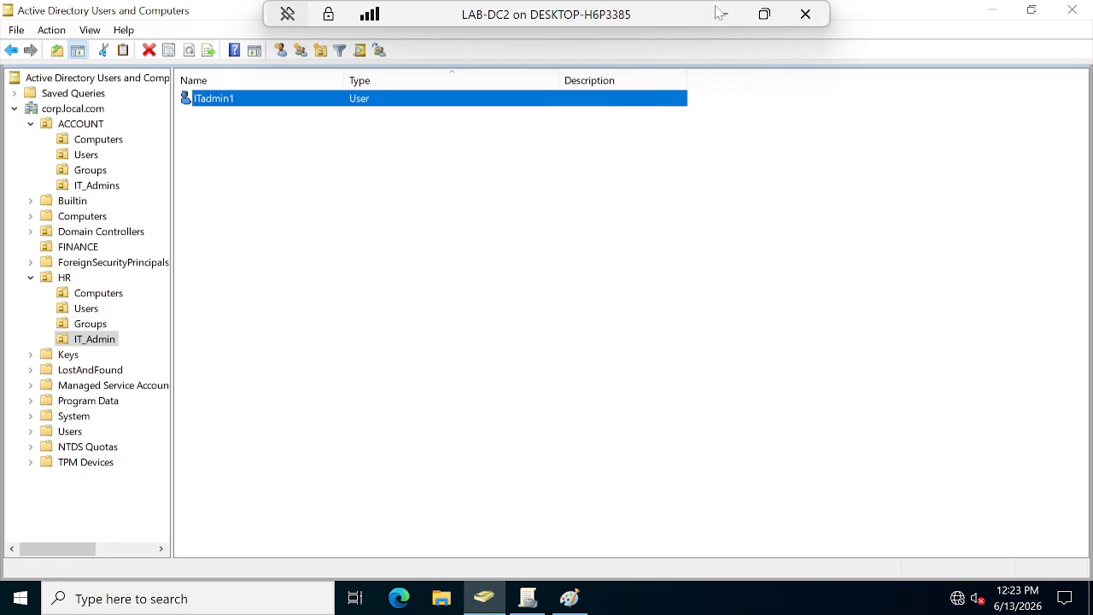
click(764, 14)
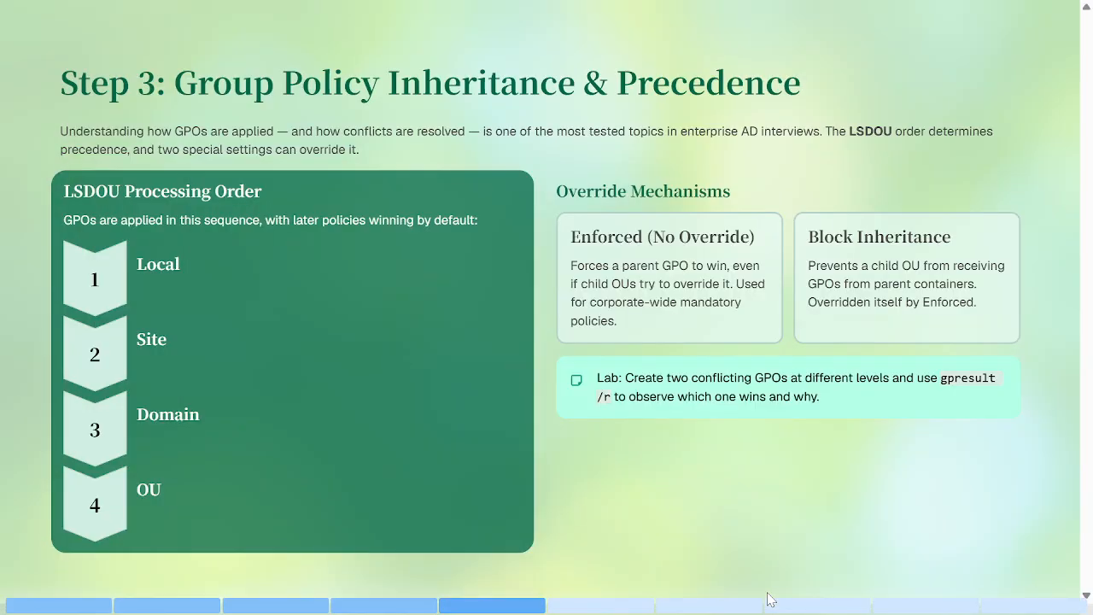
Open the Client2 virtual machine and dismiss its lock screen.
key(super)
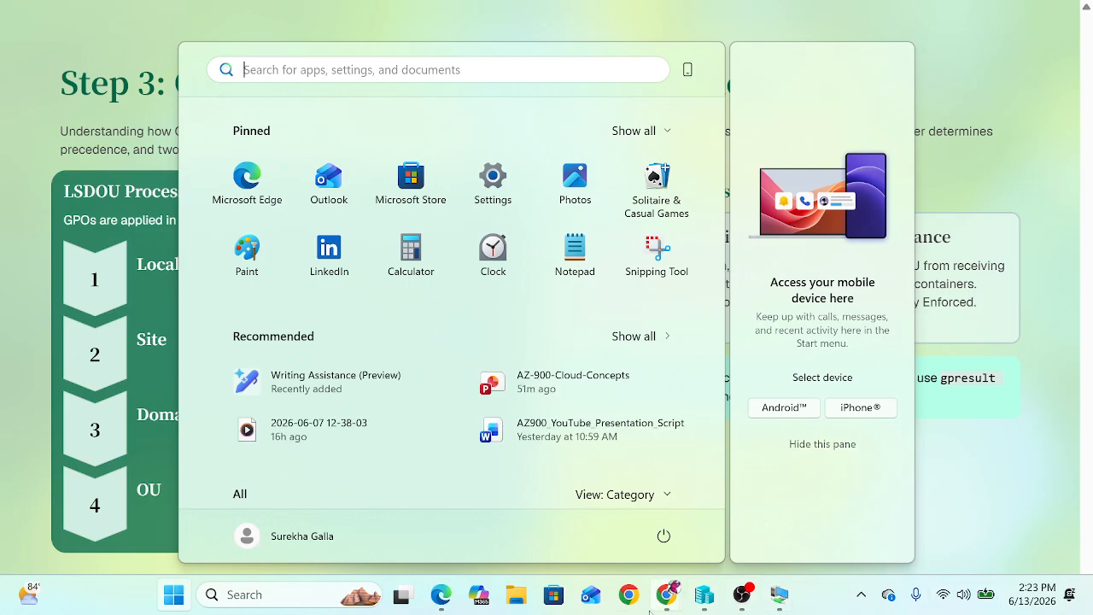
mouse_move(781, 605)
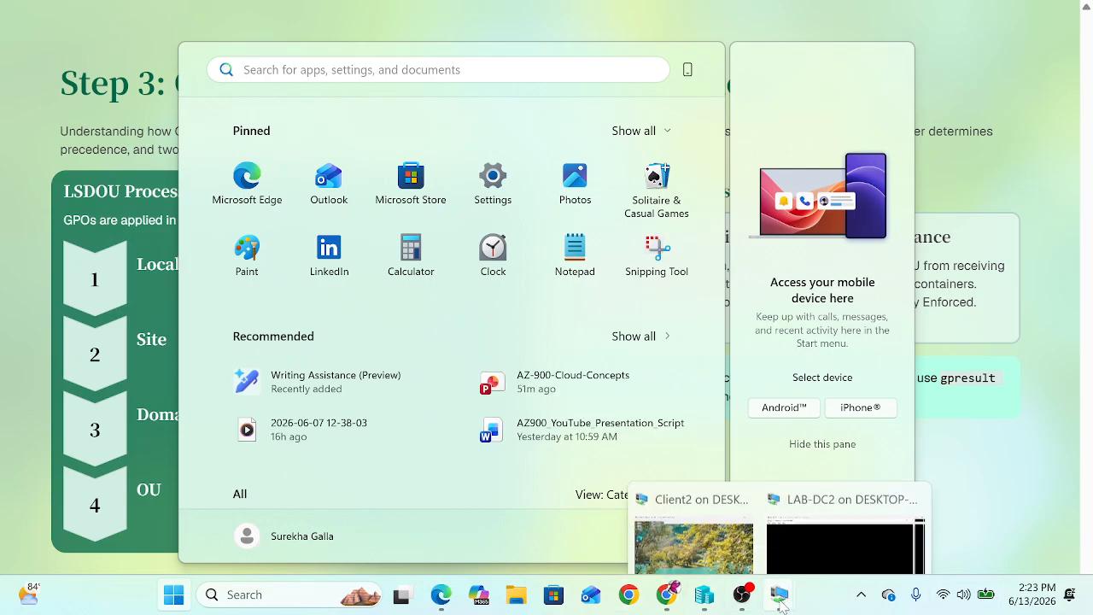
click(698, 513)
click(497, 299)
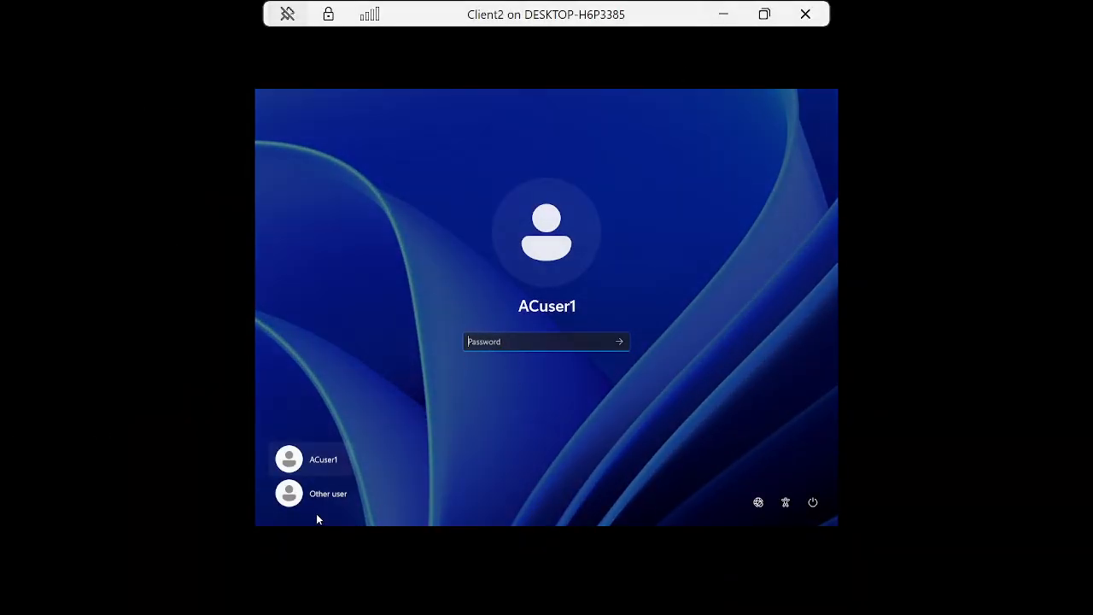
Choose Other user and enter the IT admin account's corrected user name.
click(324, 501)
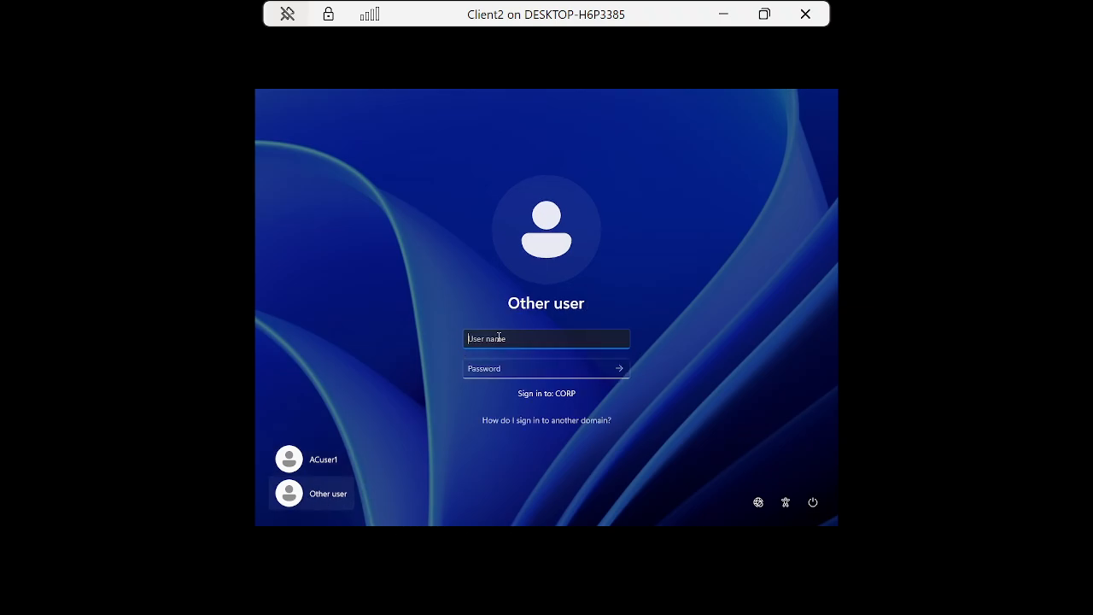
text(itadmin)
key(BackSpace)
key(BackSpace)
key(BackSpace)
key(BackSpace)
key(BackSpace)
text(_Admin)
click(475, 339)
key(Delete)
click(485, 369)
Enter the account password to finish signing in, then bring up the Start menu.
text(Pa$$w0rd)
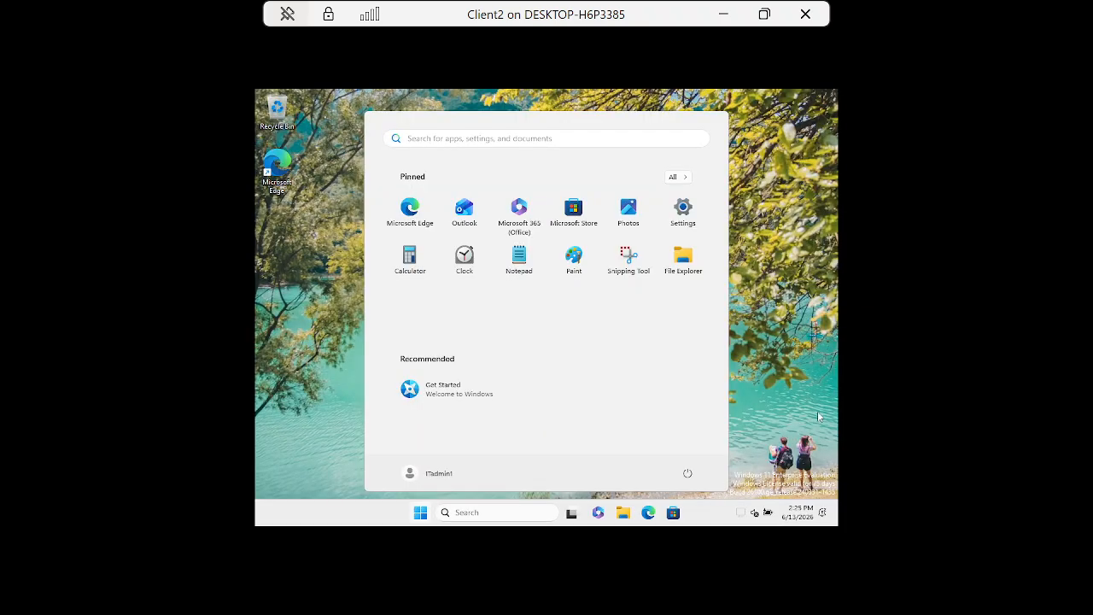
click(789, 399)
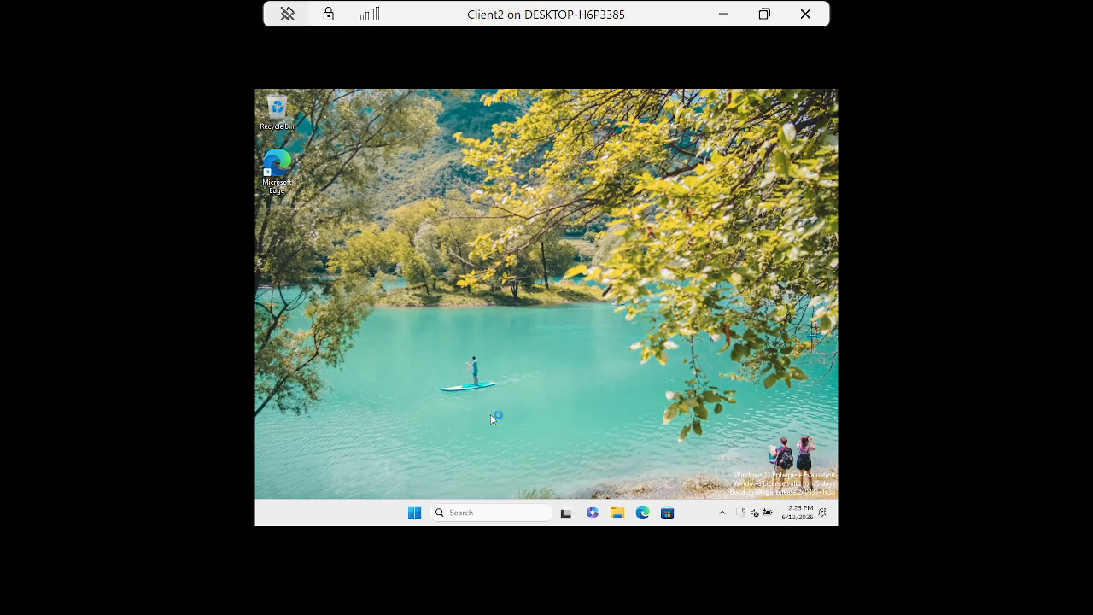
click(468, 511)
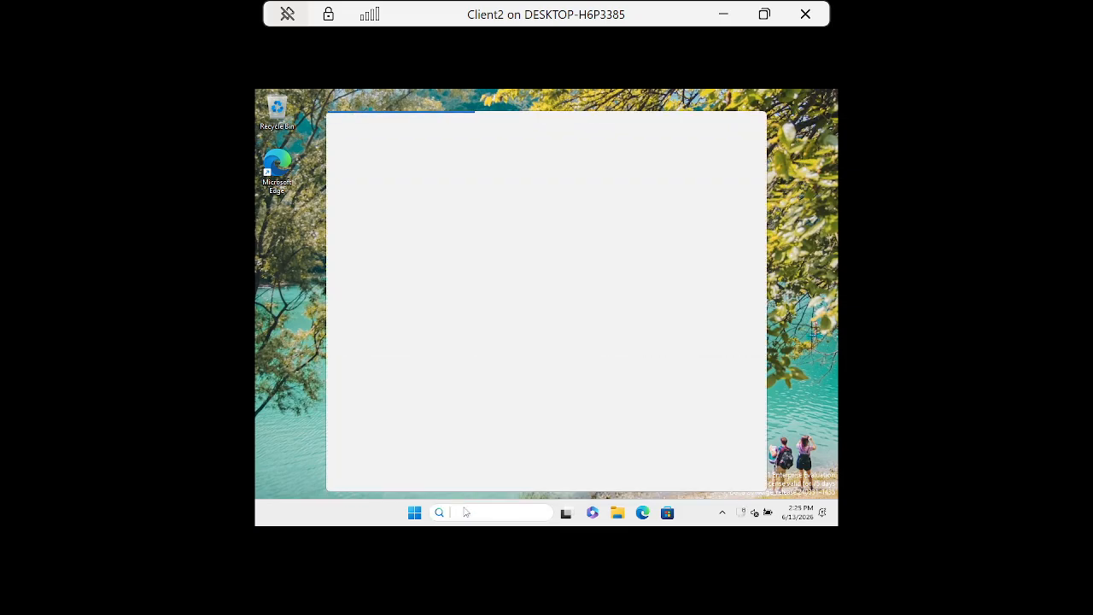
click(416, 516)
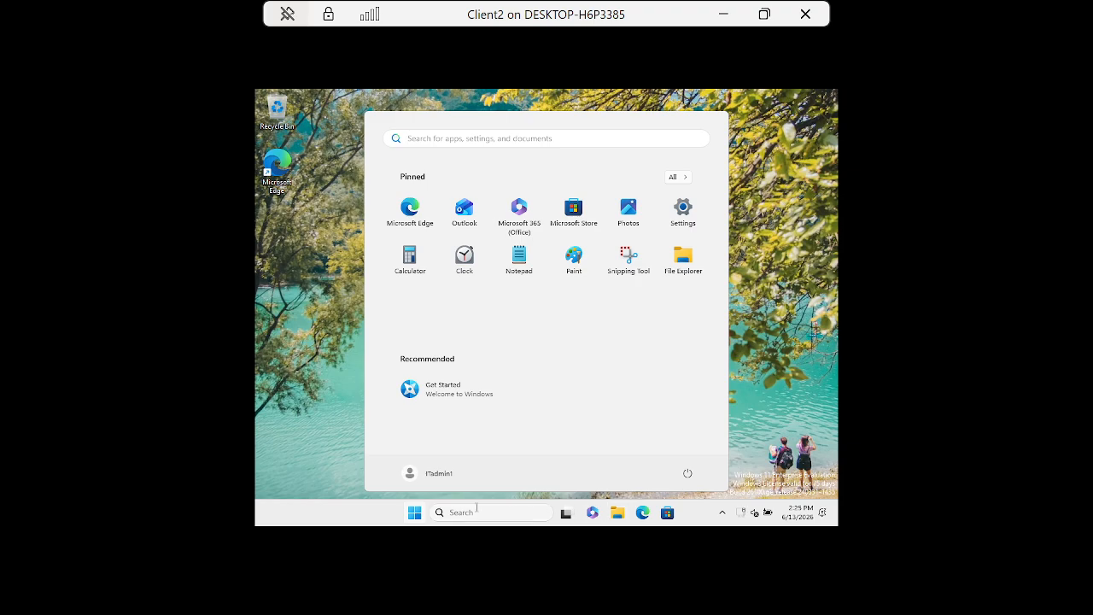
Launch Settings and browse the System page.
click(681, 213)
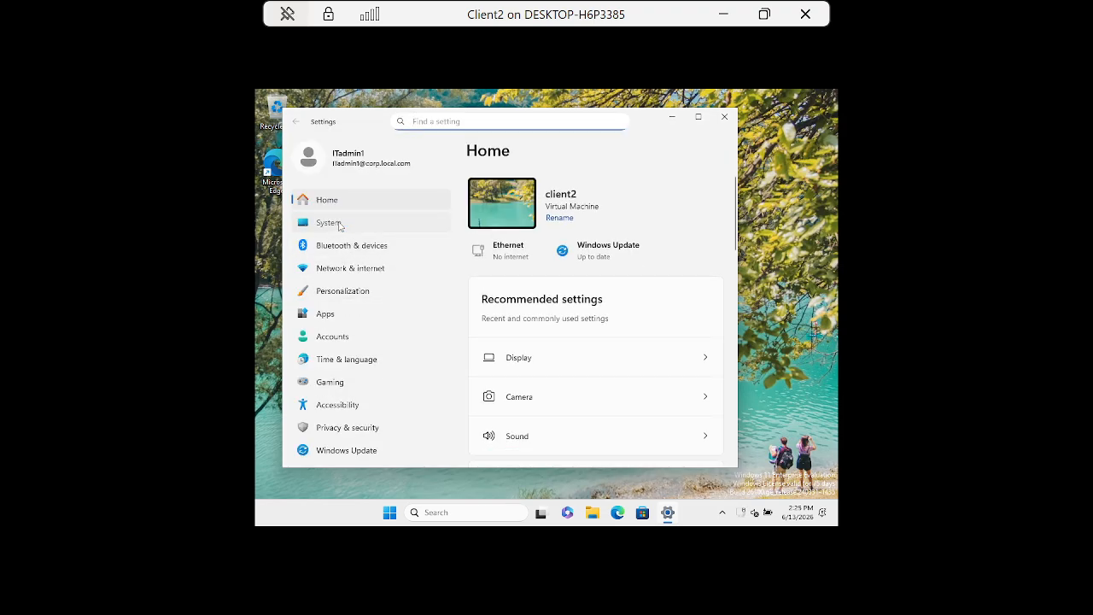
click(330, 223)
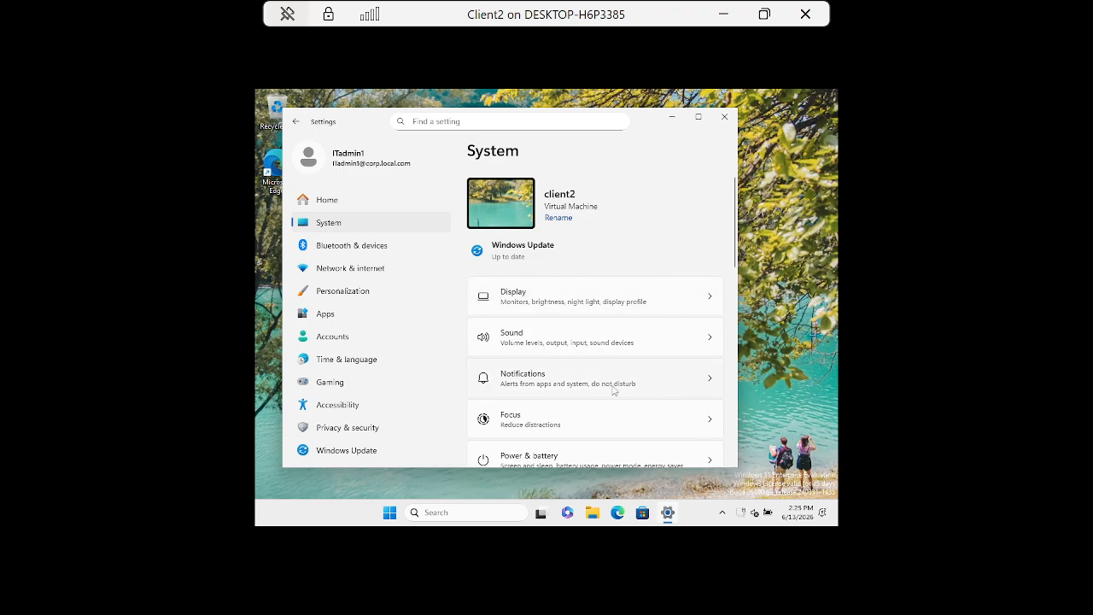
scroll(613, 390, down, 10)
scroll(595, 415, up, 4)
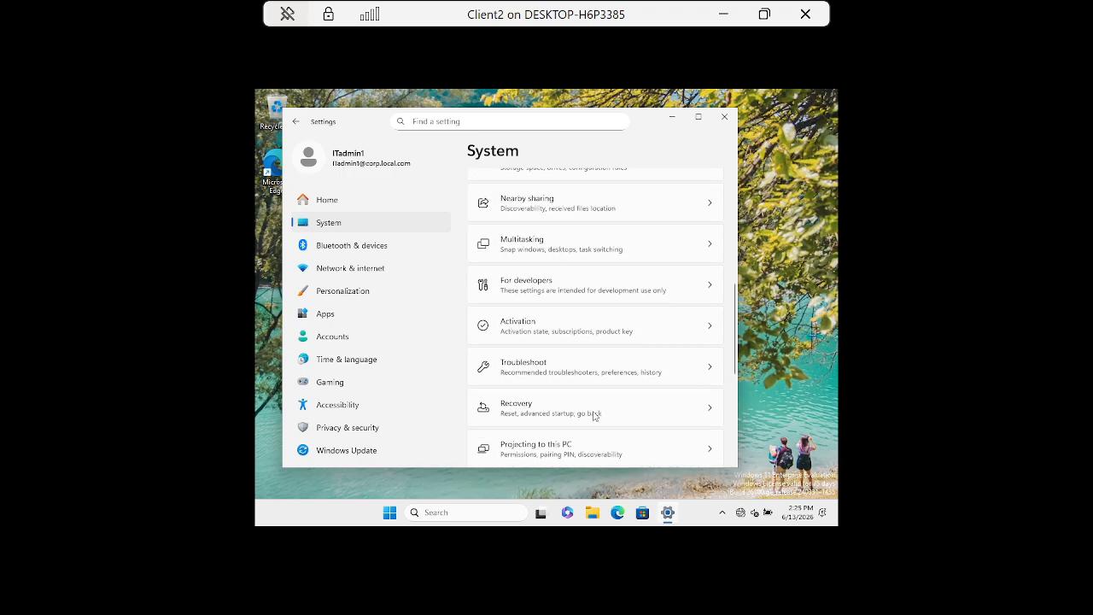
scroll(595, 415, up, 5)
scroll(595, 415, down, 10)
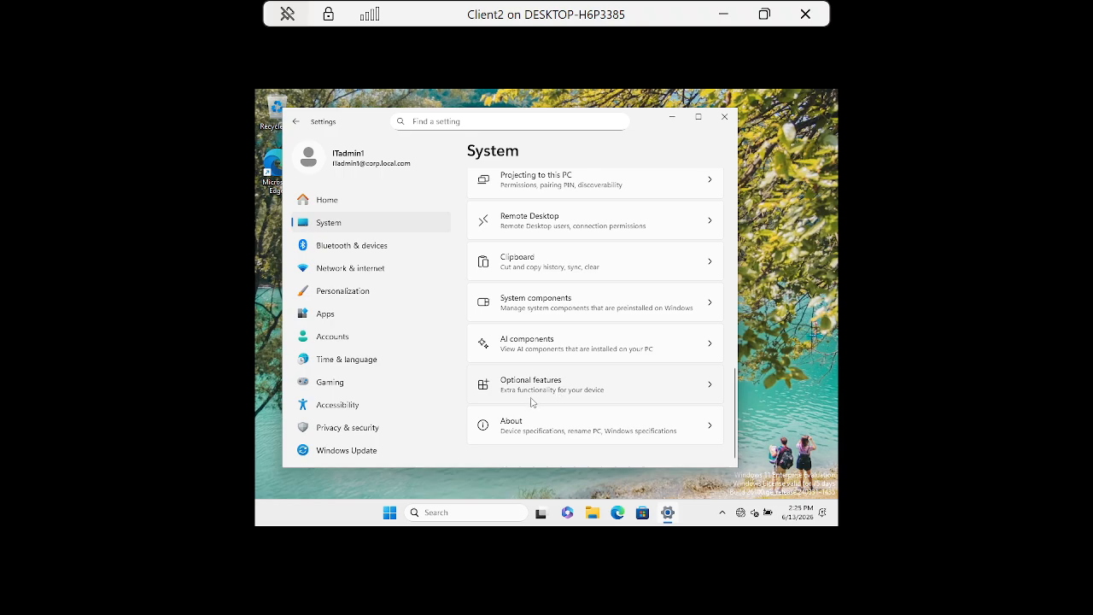
From Optional features, launch More Windows features and approve UAC with the Administrator account's credentials.
click(552, 389)
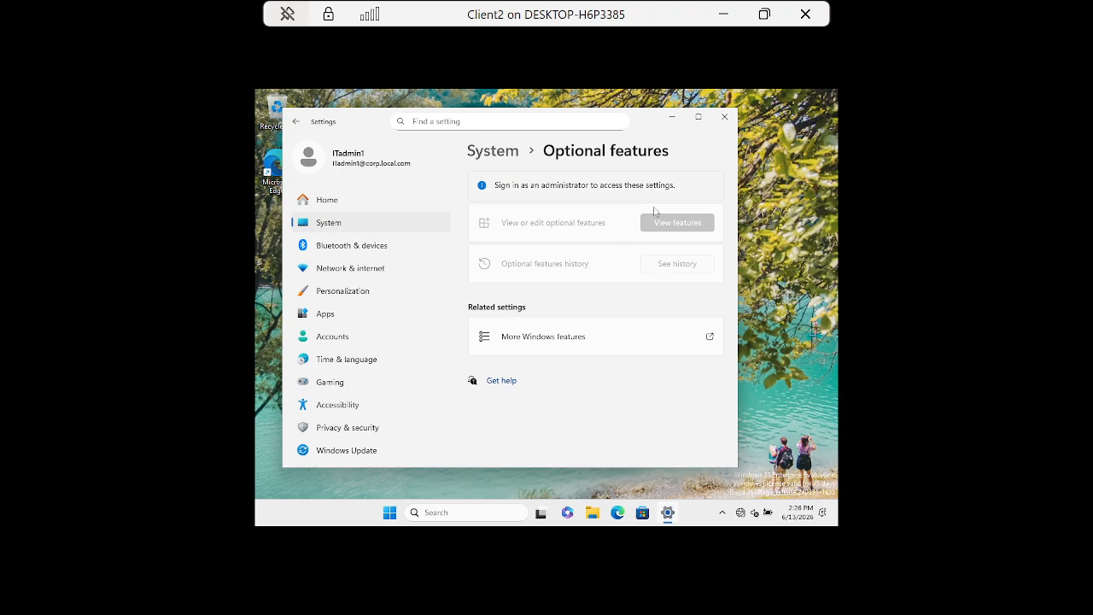
click(557, 337)
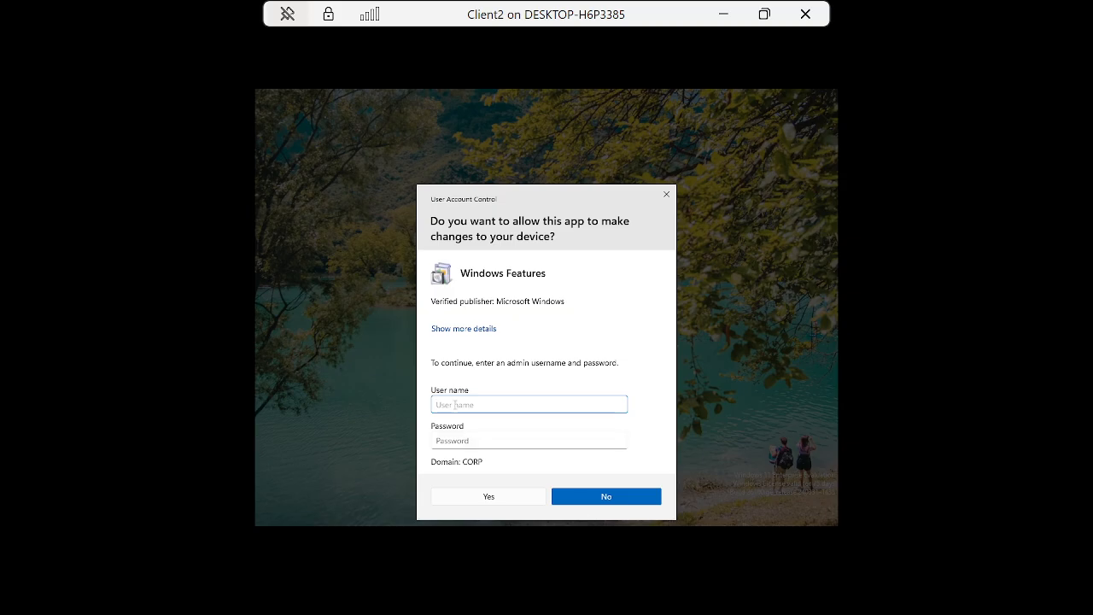
text(Administrator)
key(Tab)
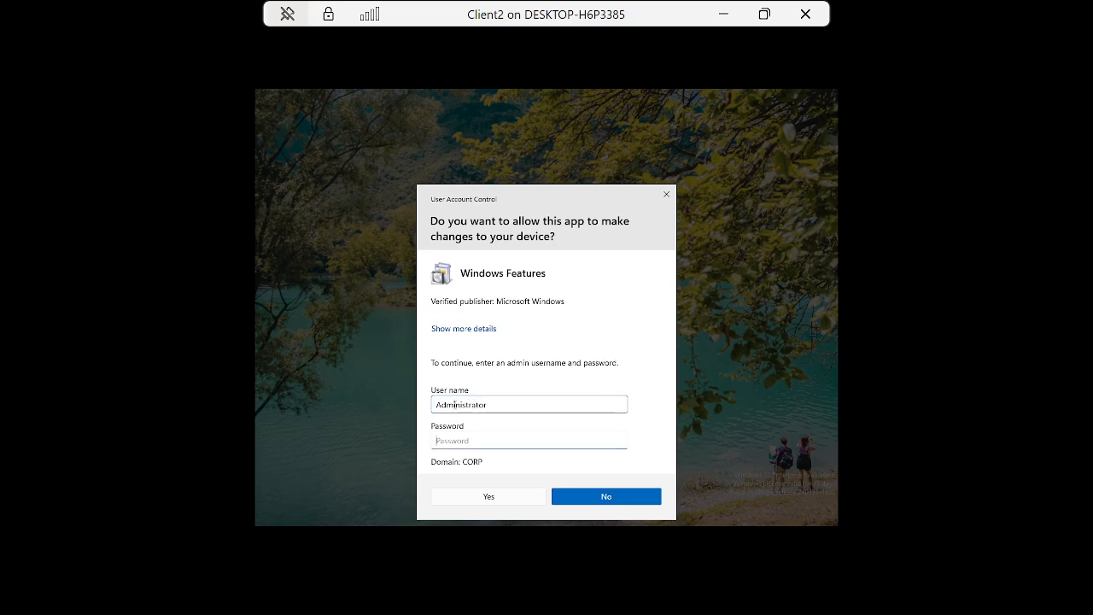
text(P)
key(Return)
key(super)
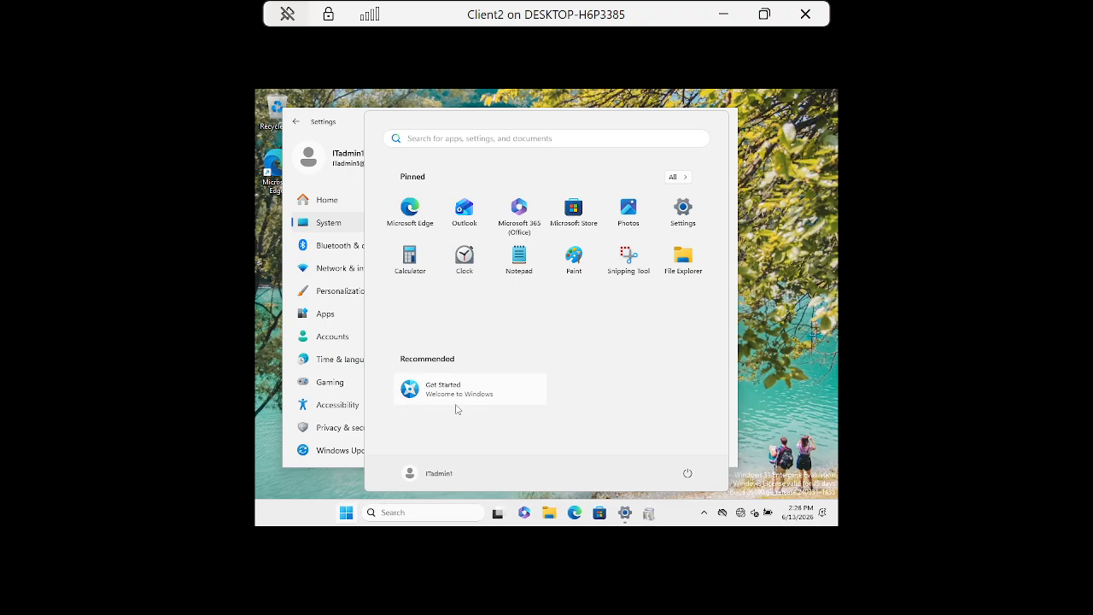
Bring the Windows Features dialog back and scroll through the list of available features.
click(682, 214)
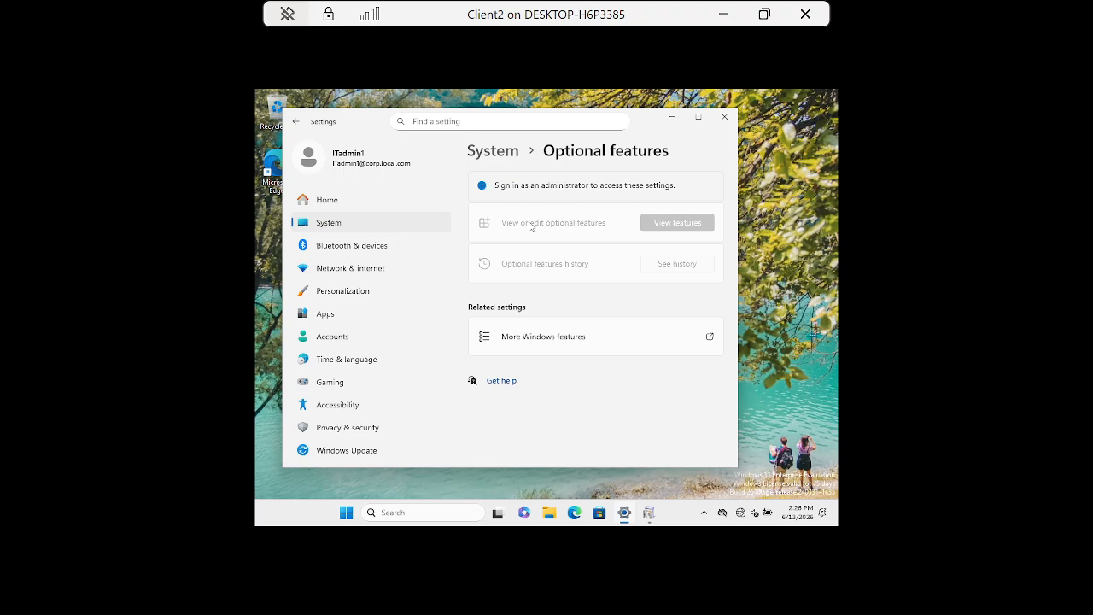
click(649, 514)
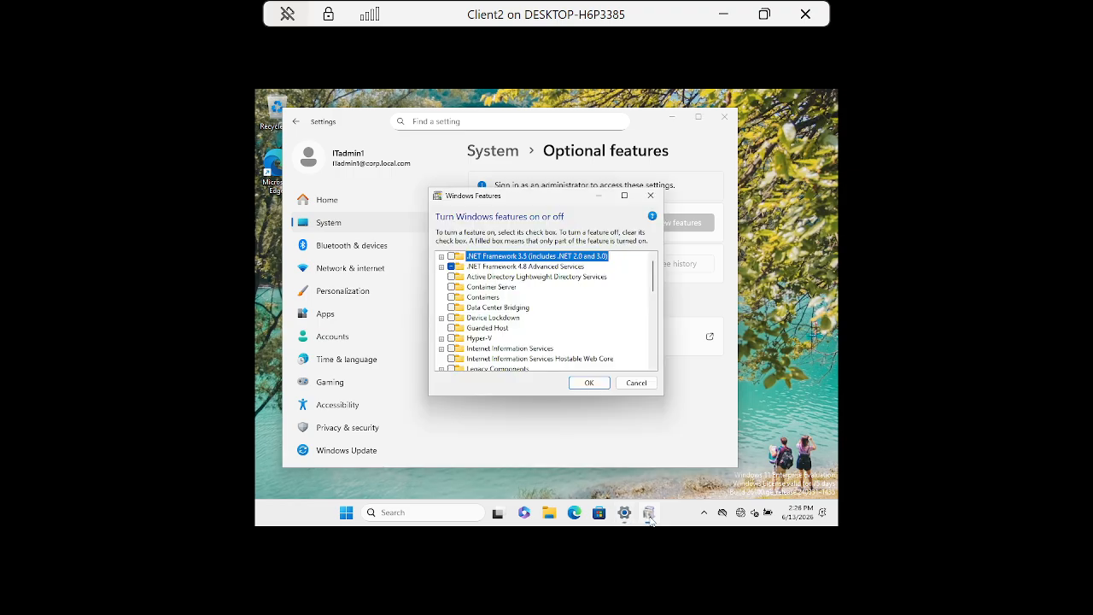
scroll(546, 339, down, 7)
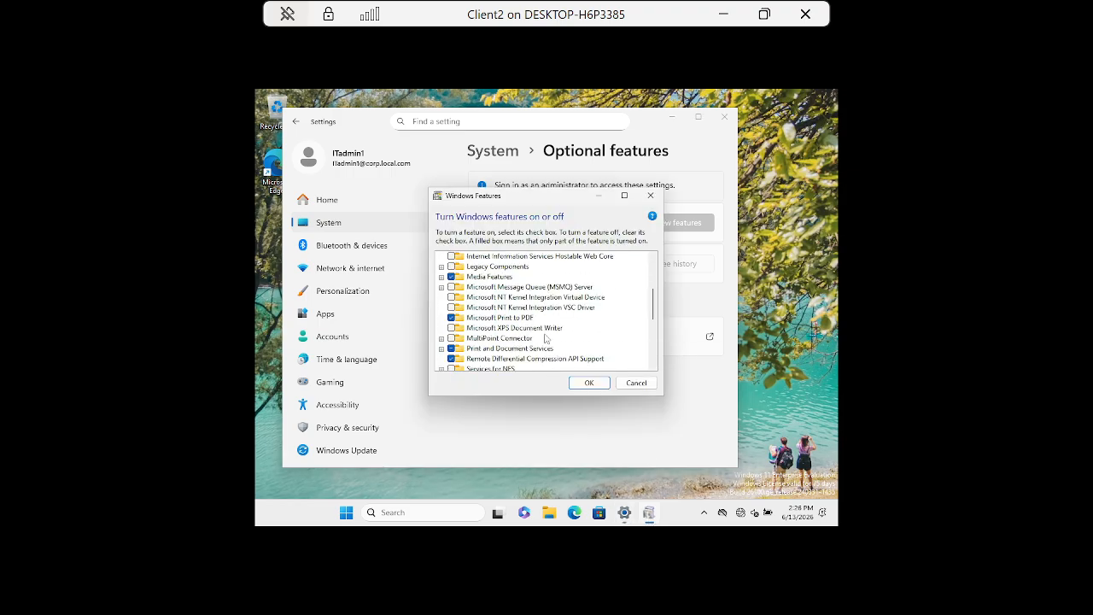
scroll(546, 339, down, 2)
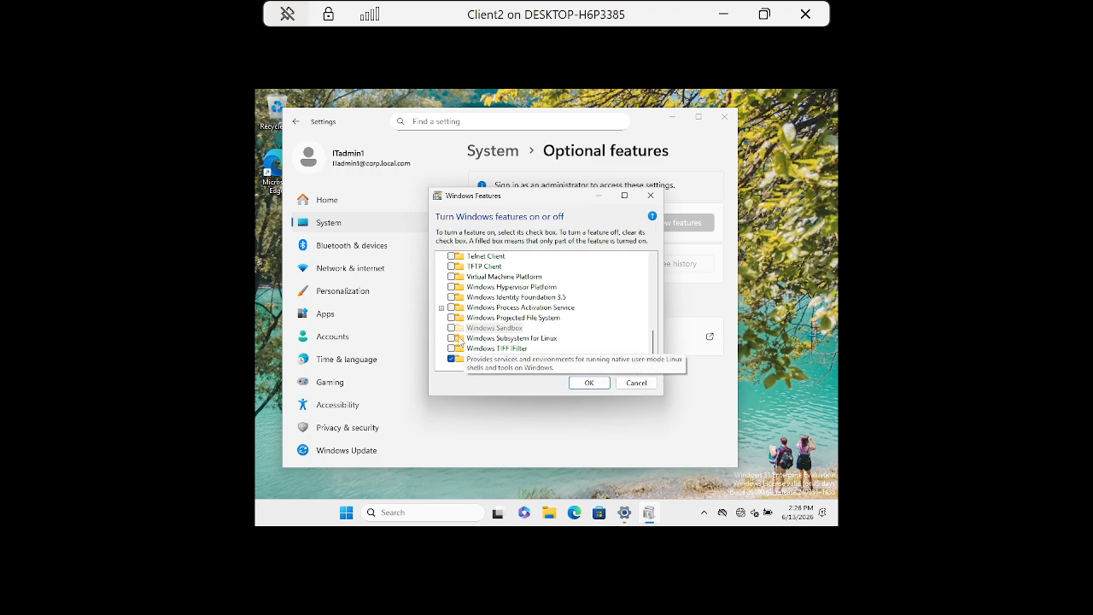
scroll(538, 341, up, 4)
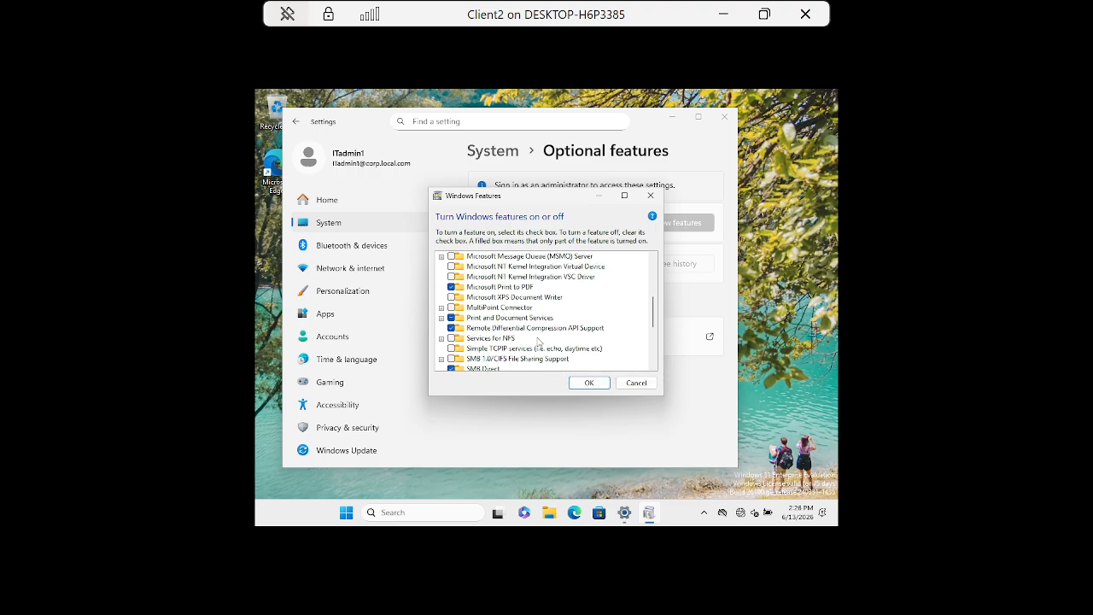
scroll(538, 342, up, 4)
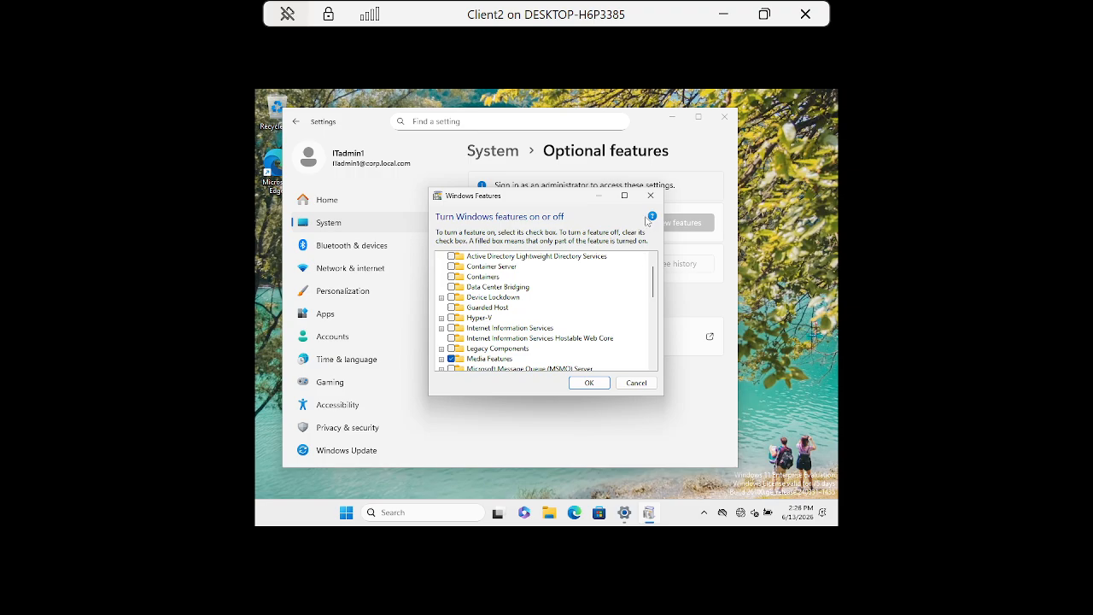
scroll(544, 292, up, 1)
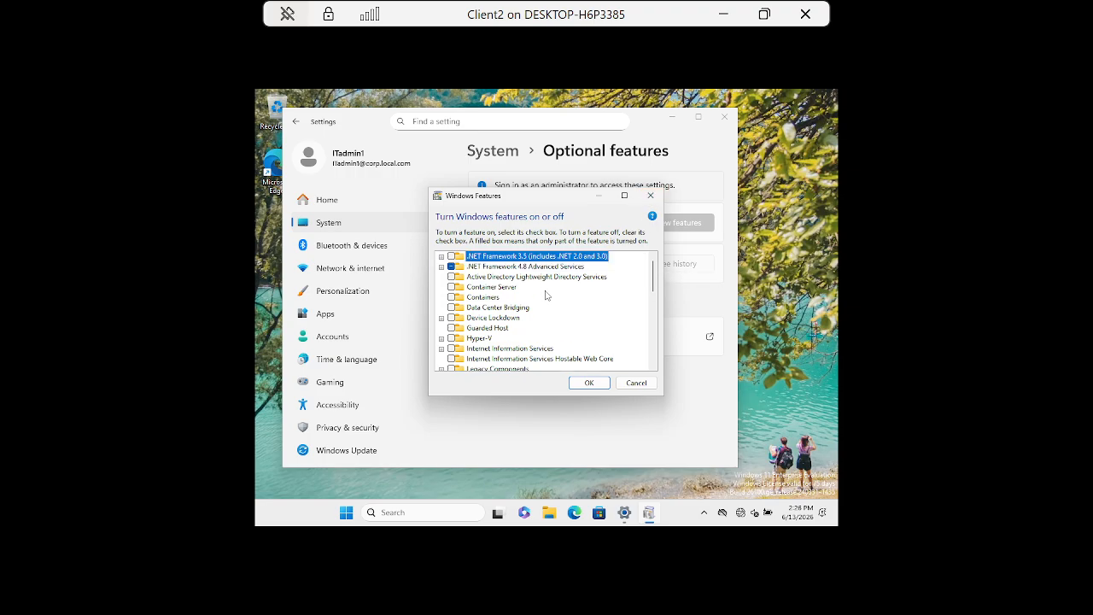
Highlight Active Directory Lightweight Directory Services, then close Windows Features unchanged and close Settings.
click(537, 279)
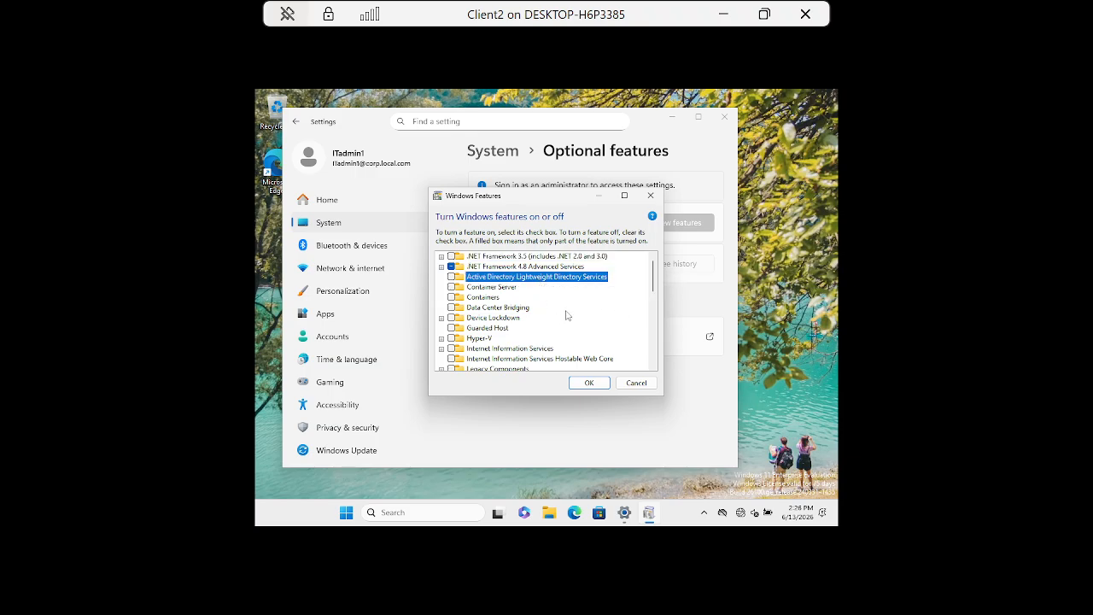
scroll(551, 337, down, 3)
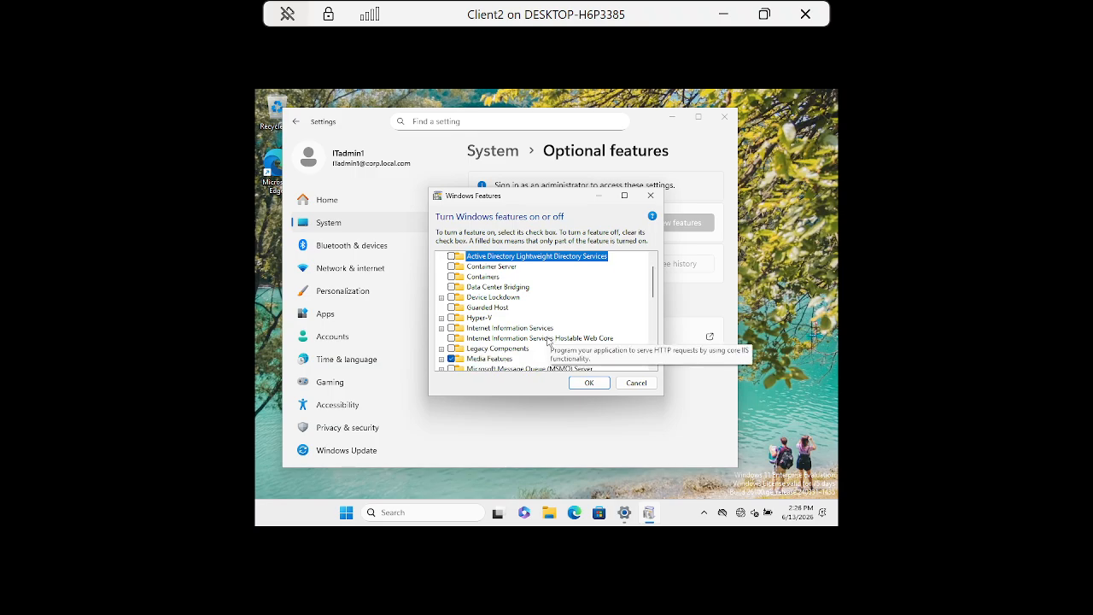
click(651, 197)
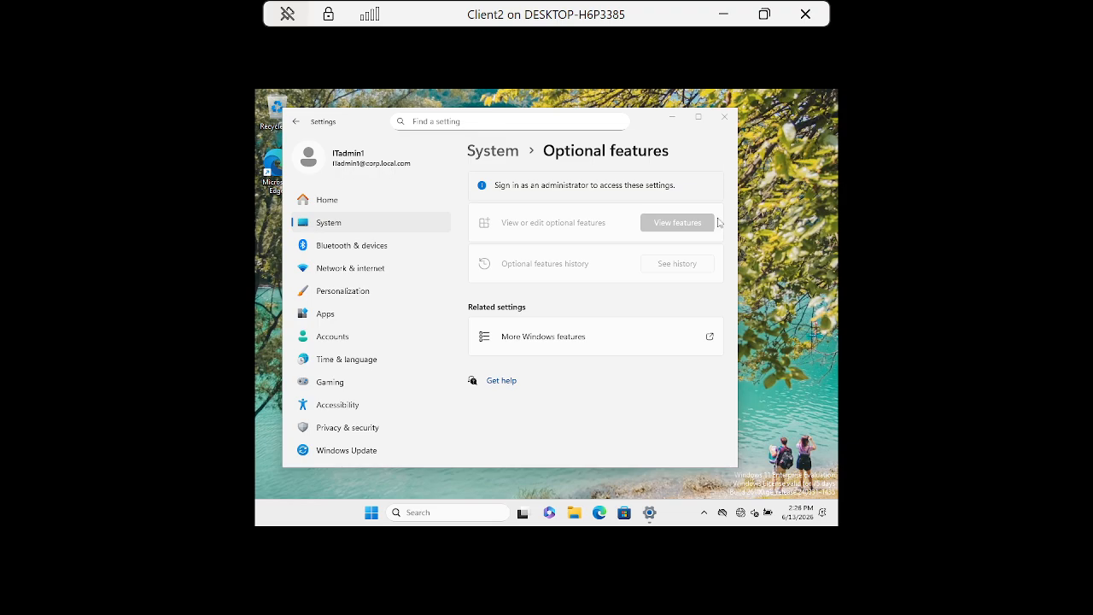
click(729, 120)
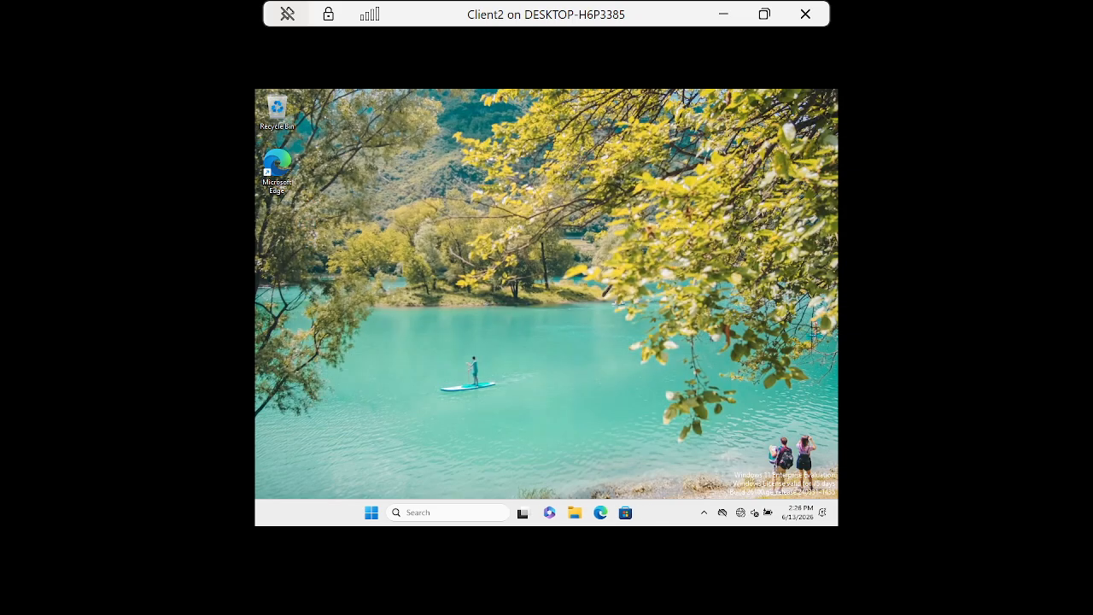
Search 'group' to launch Edit local users and groups, close it, then open the Start menu.
click(436, 517)
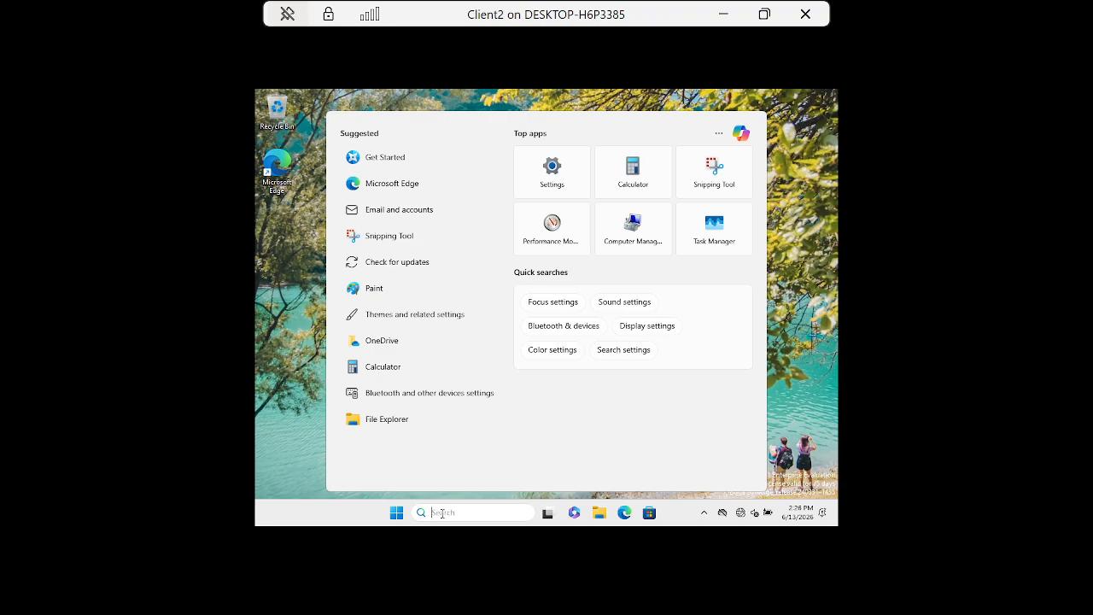
text(grou)
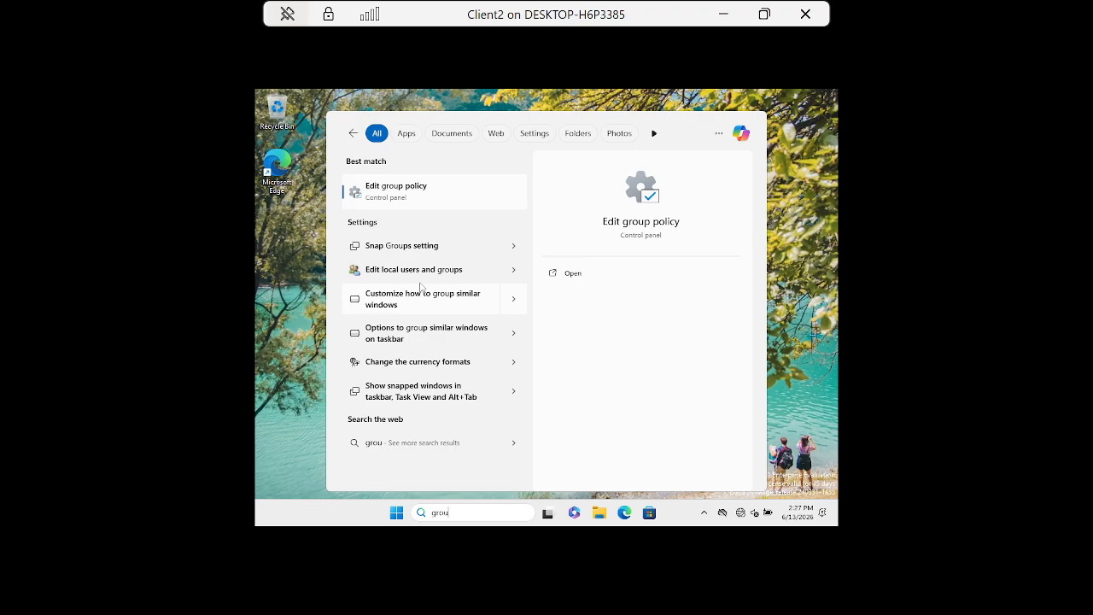
text(p)
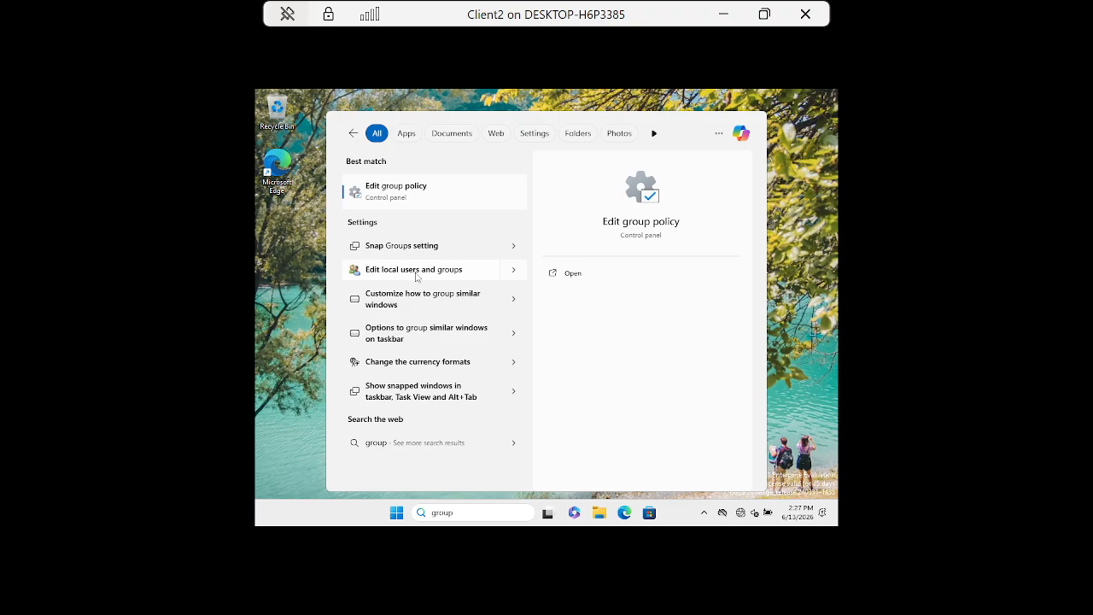
click(416, 271)
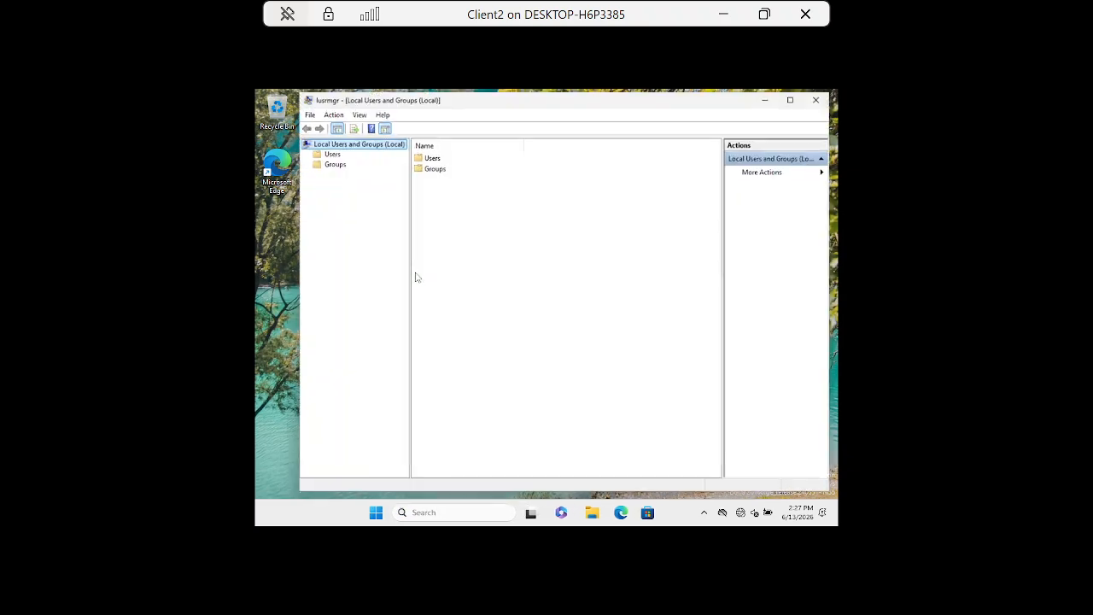
click(820, 98)
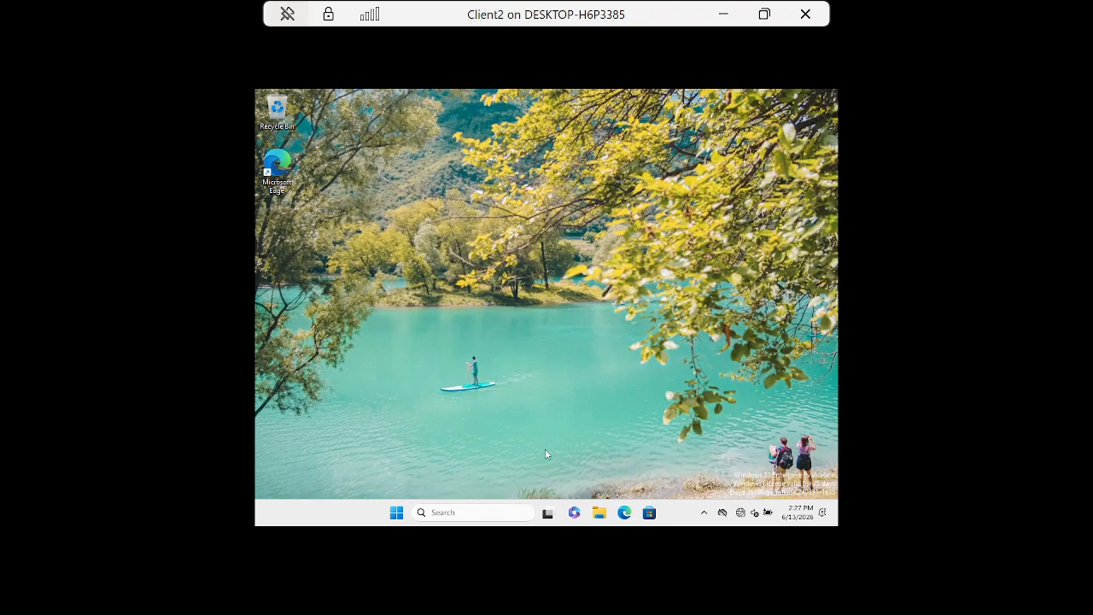
click(398, 512)
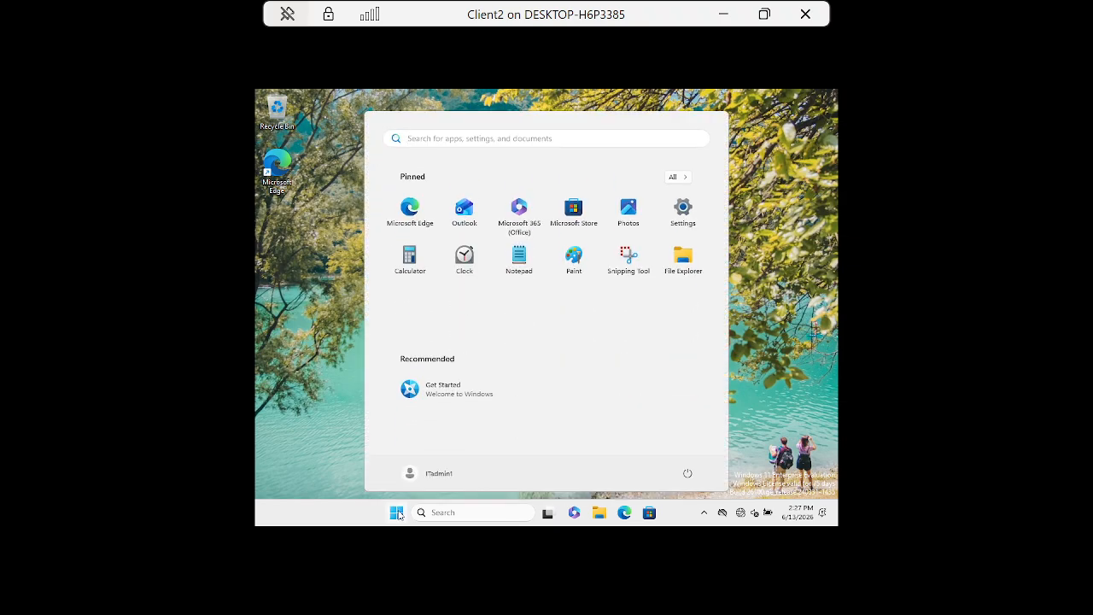
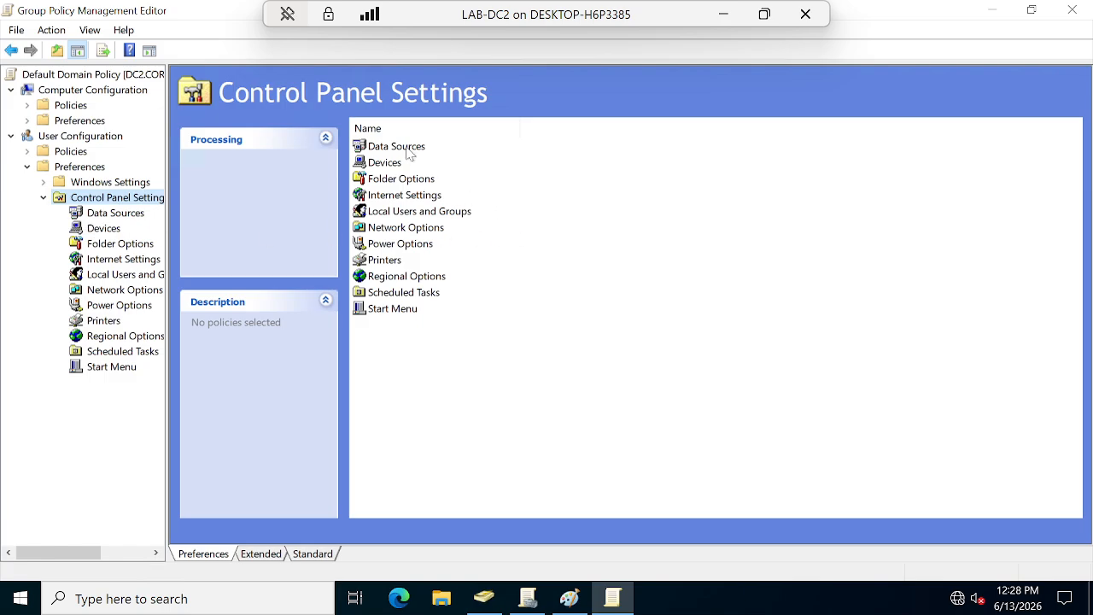
Open the Local Users and Groups preference in the Default Domain Policy editor.
click(396, 213)
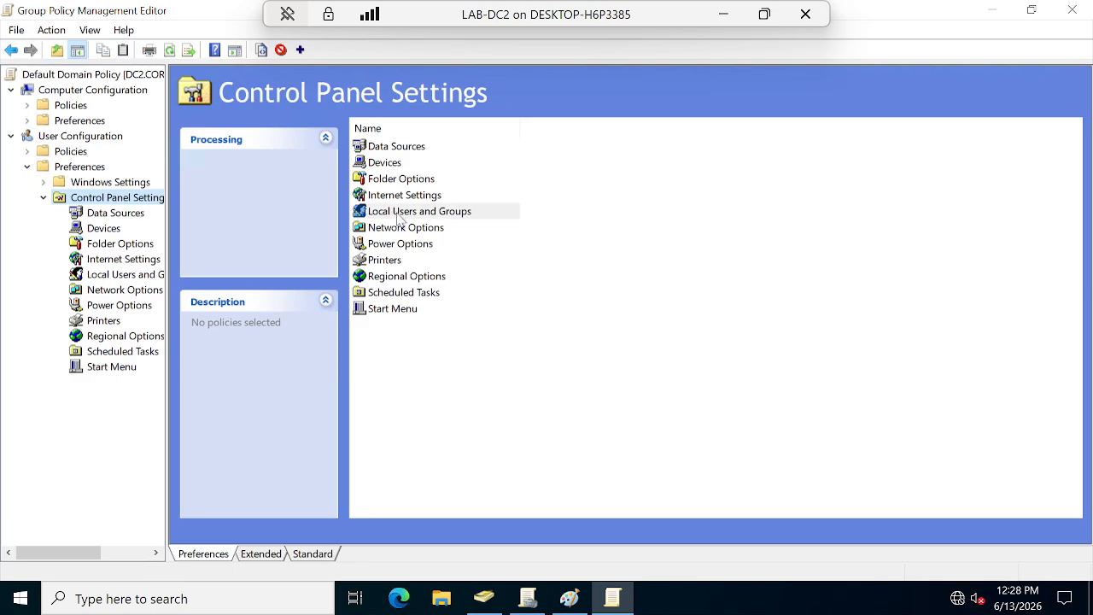
double_click(429, 213)
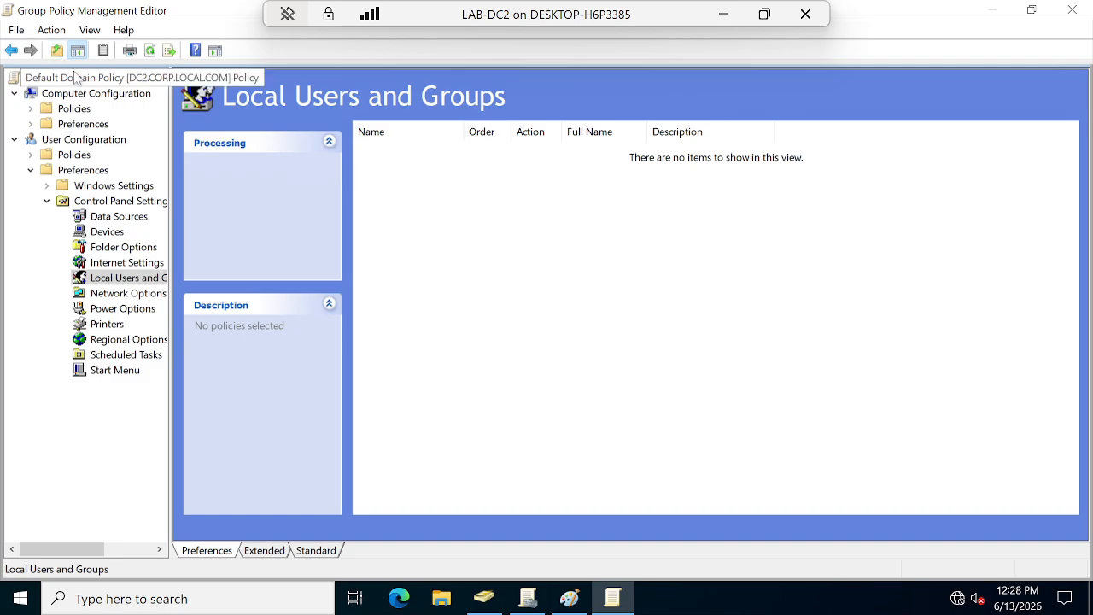
click(49, 201)
Go back up to the policy's root view, then close the Group Policy Management Editor.
click(10, 51)
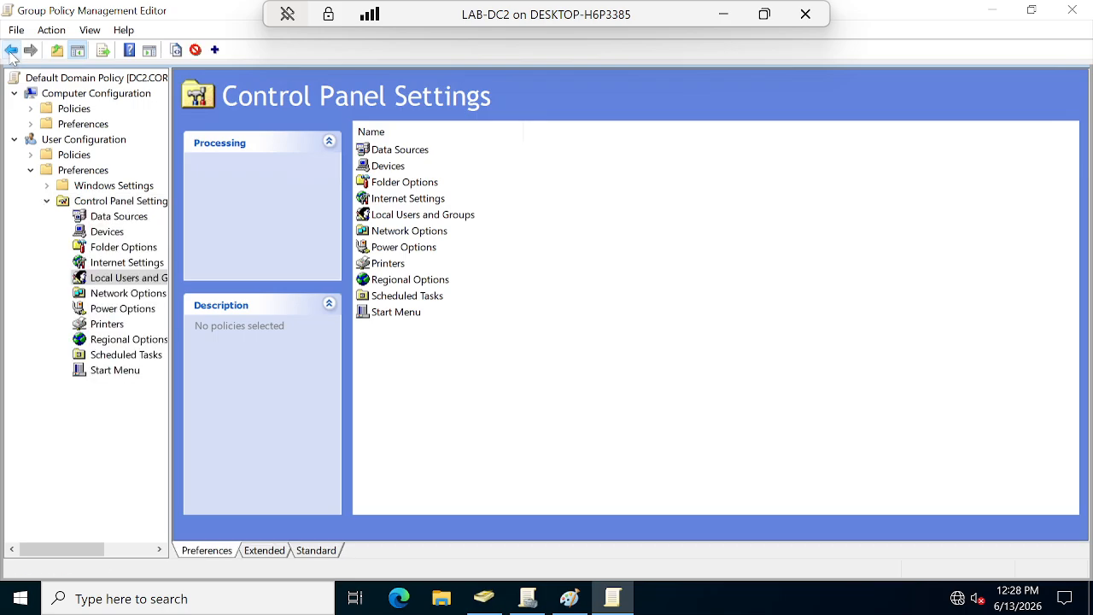
click(10, 51)
click(11, 51)
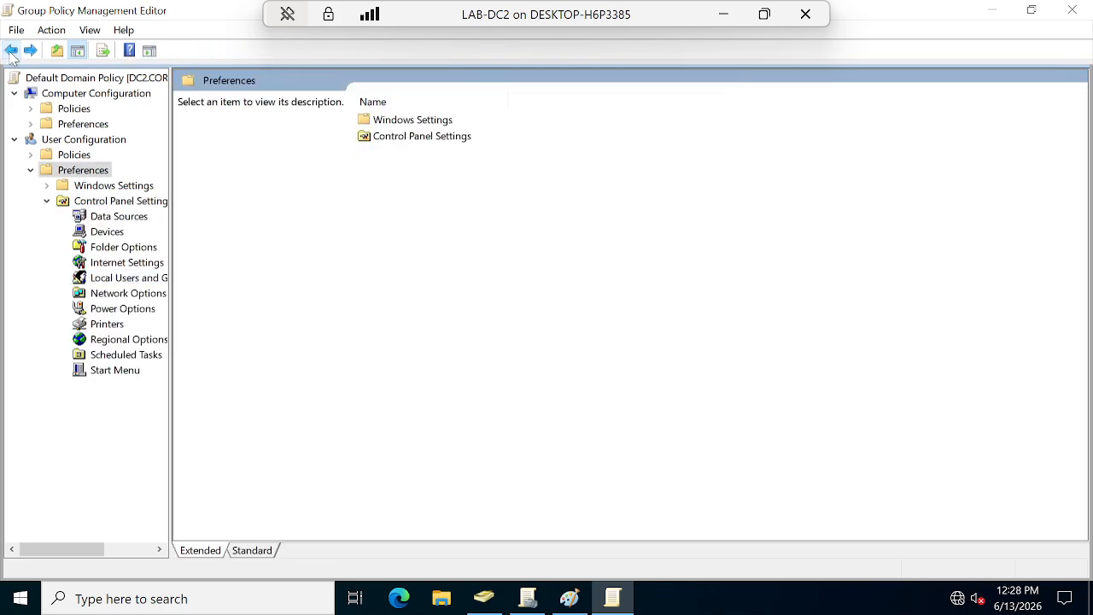
click(11, 51)
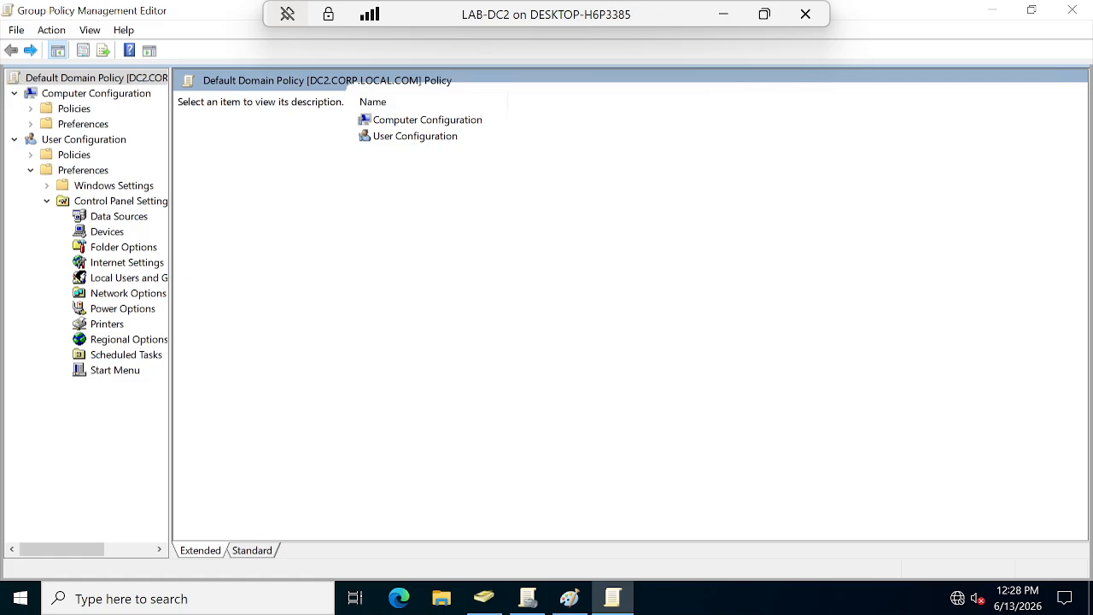
click(1072, 9)
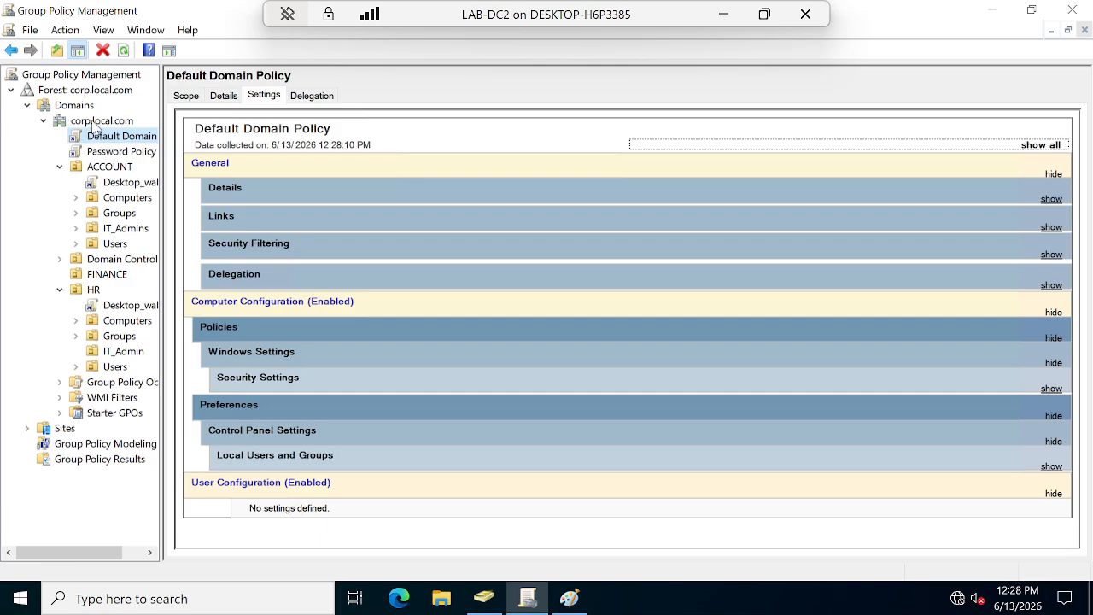
Create a GPO named 'Local_users andgroups' linked to the HR OU.
right_click(94, 290)
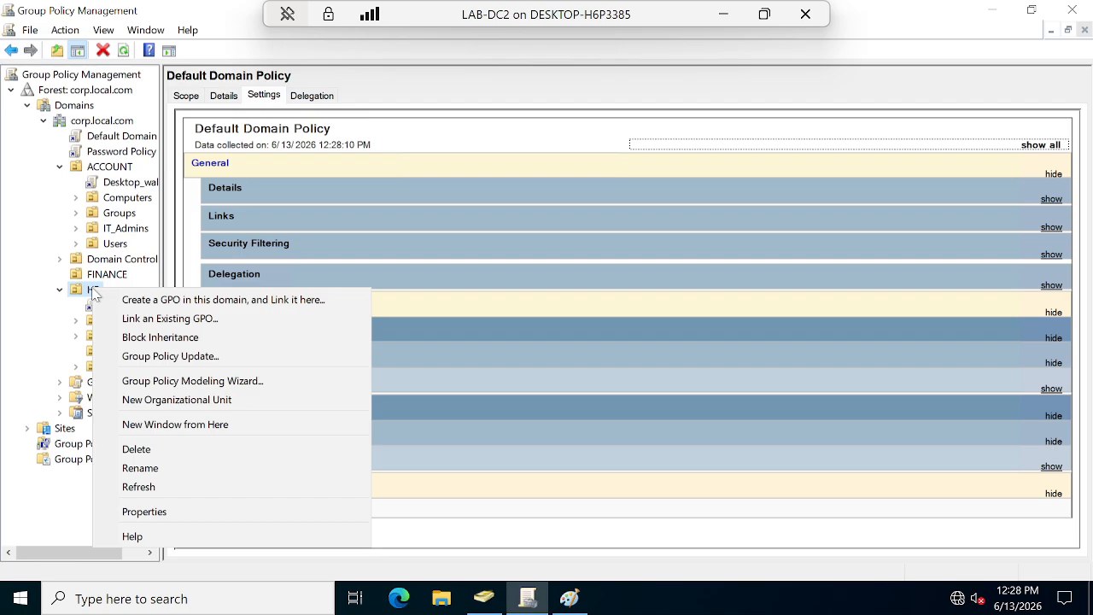
click(165, 303)
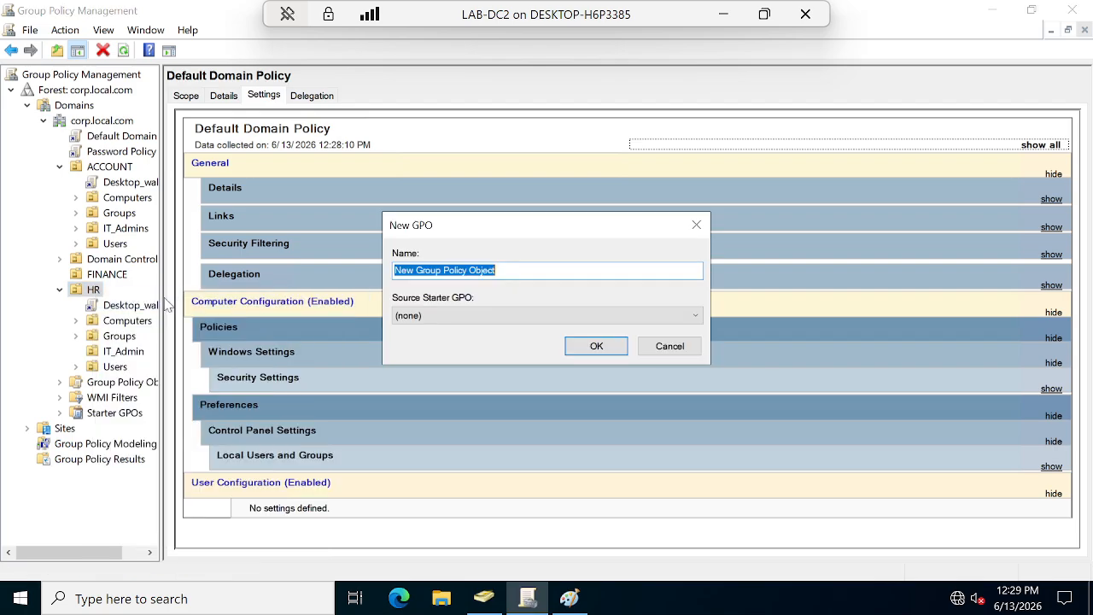
text(Local_users andgroups)
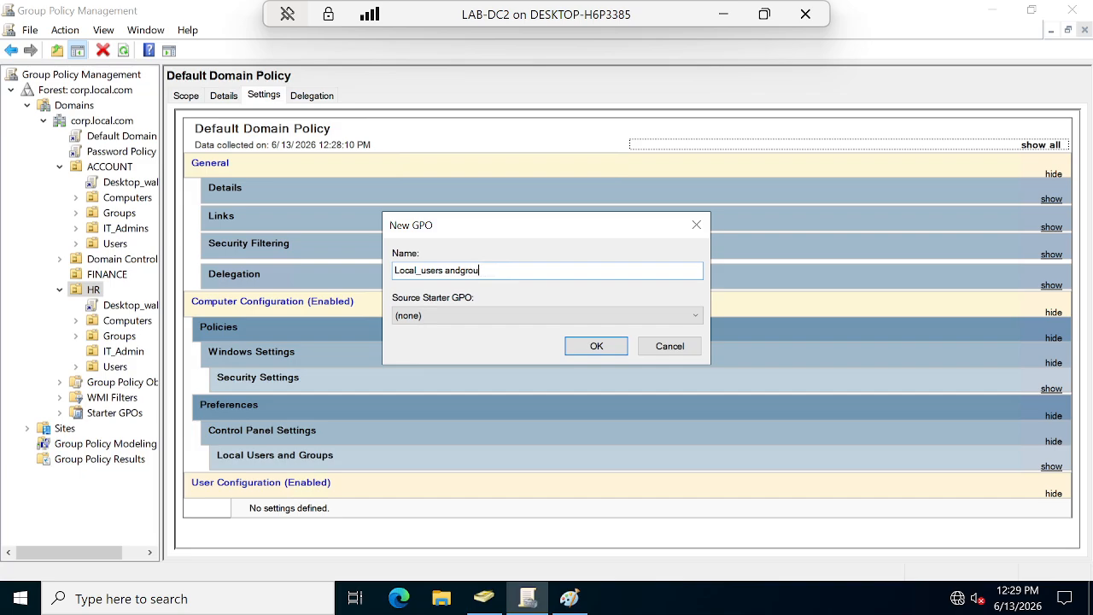
click(596, 346)
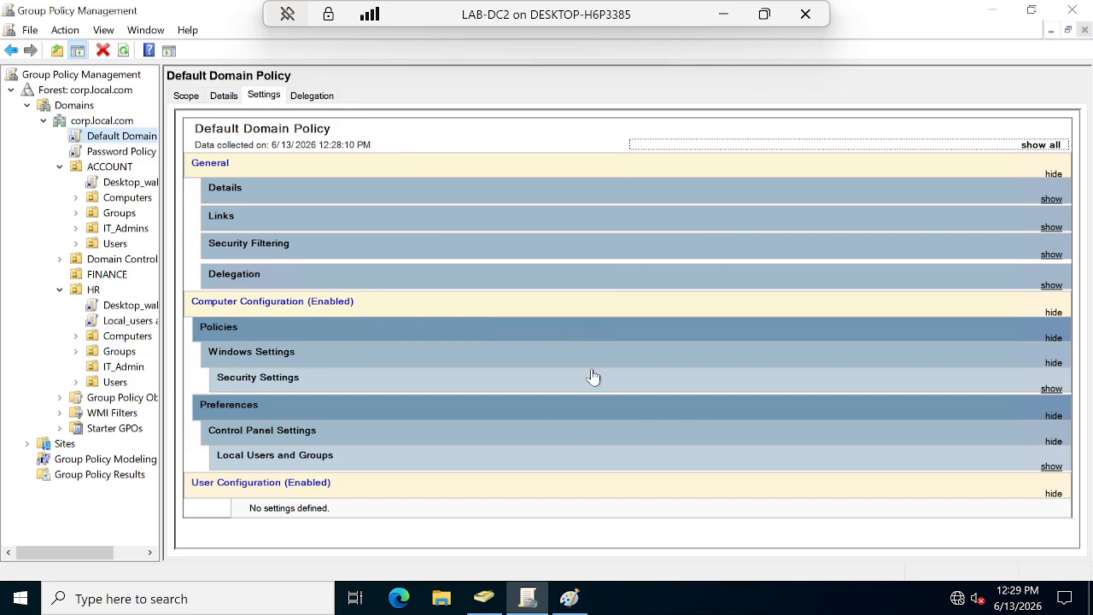
right_click(118, 321)
Edit the new GPO and start a New Local User item under User Preferences > Local Users and Groups.
click(153, 332)
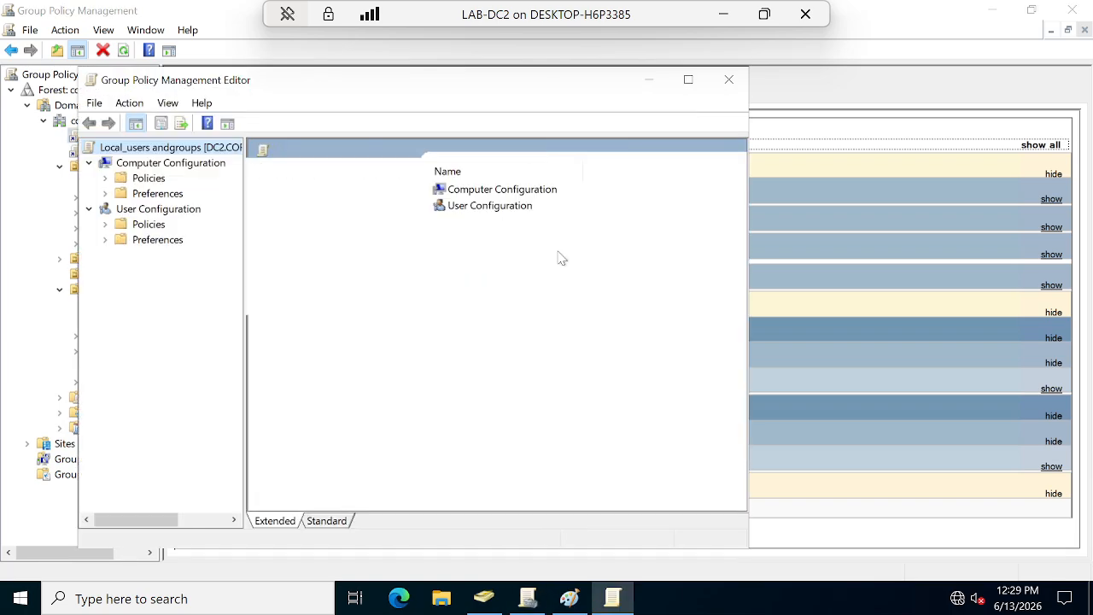
double_click(155, 243)
double_click(173, 272)
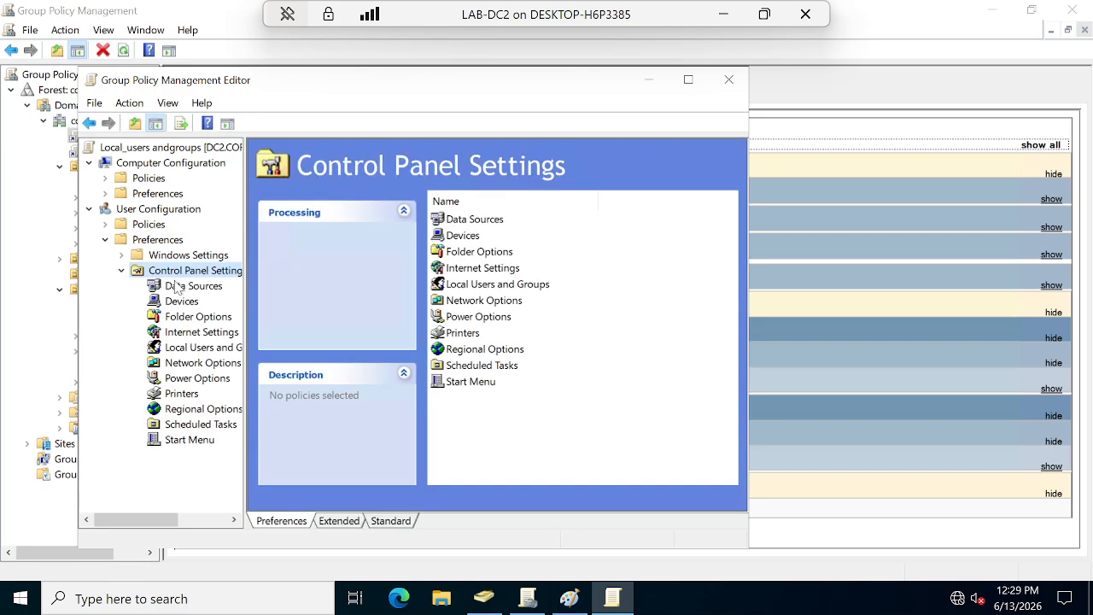
click(202, 347)
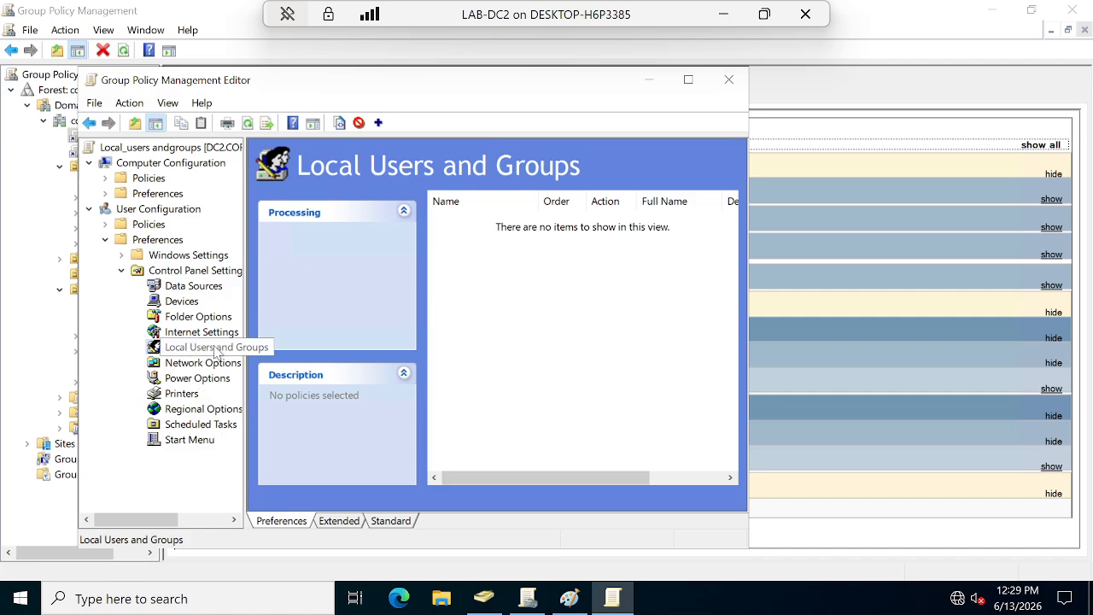
right_click(504, 297)
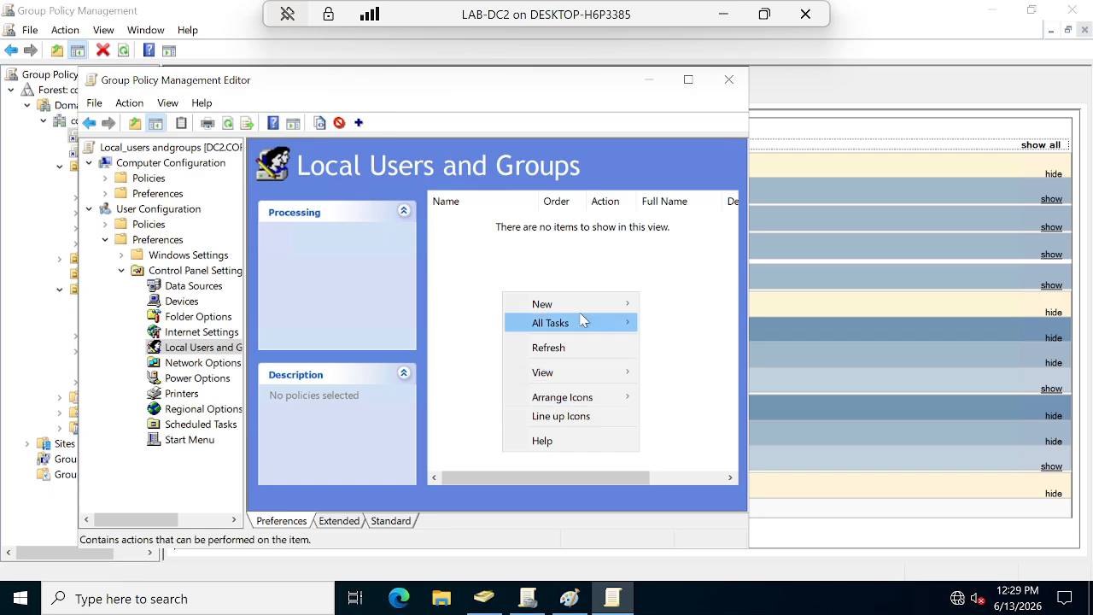
mouse_move(584, 305)
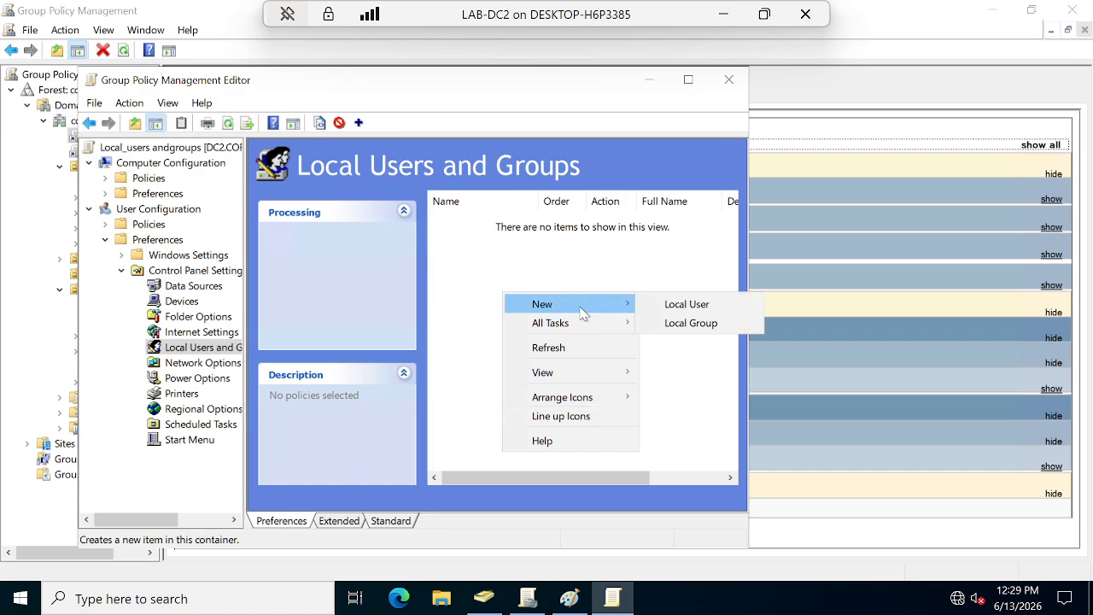
click(698, 309)
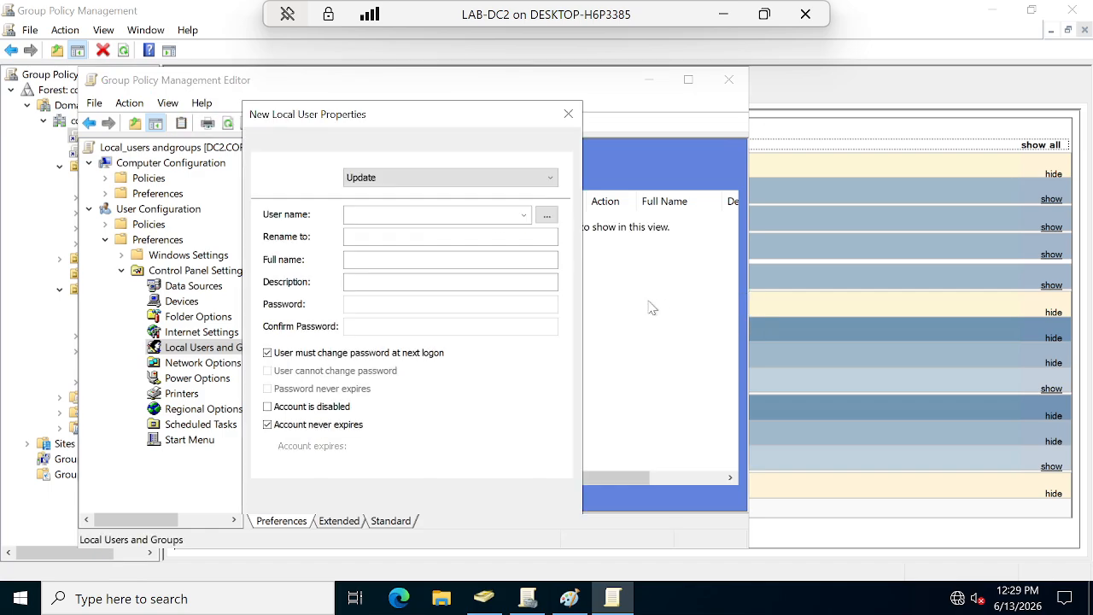
Choose the Administrator (built-in) account with the Update action.
click(524, 214)
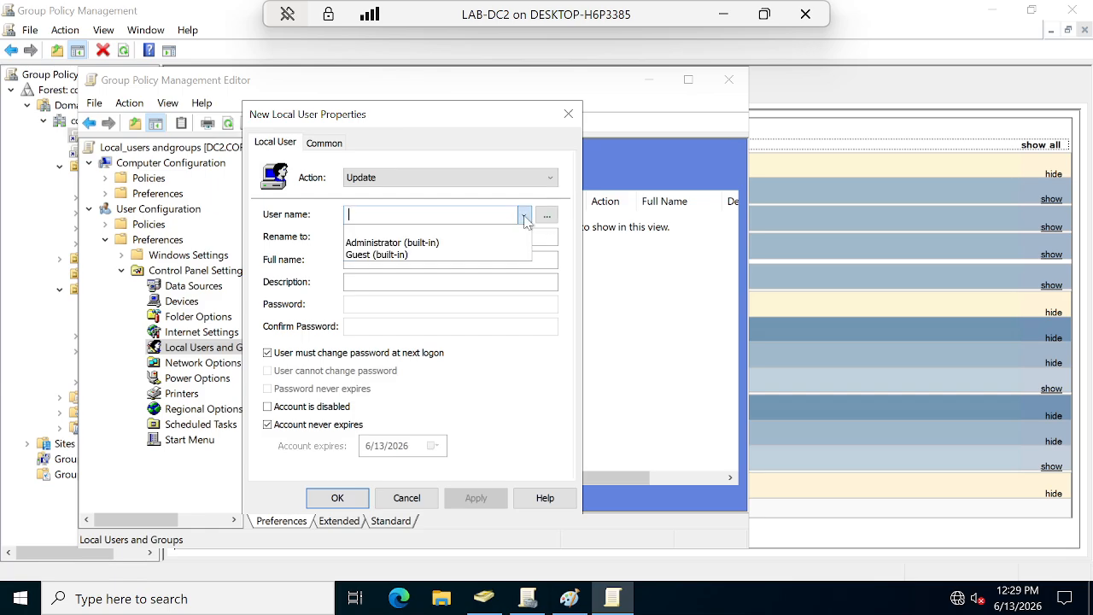
click(421, 244)
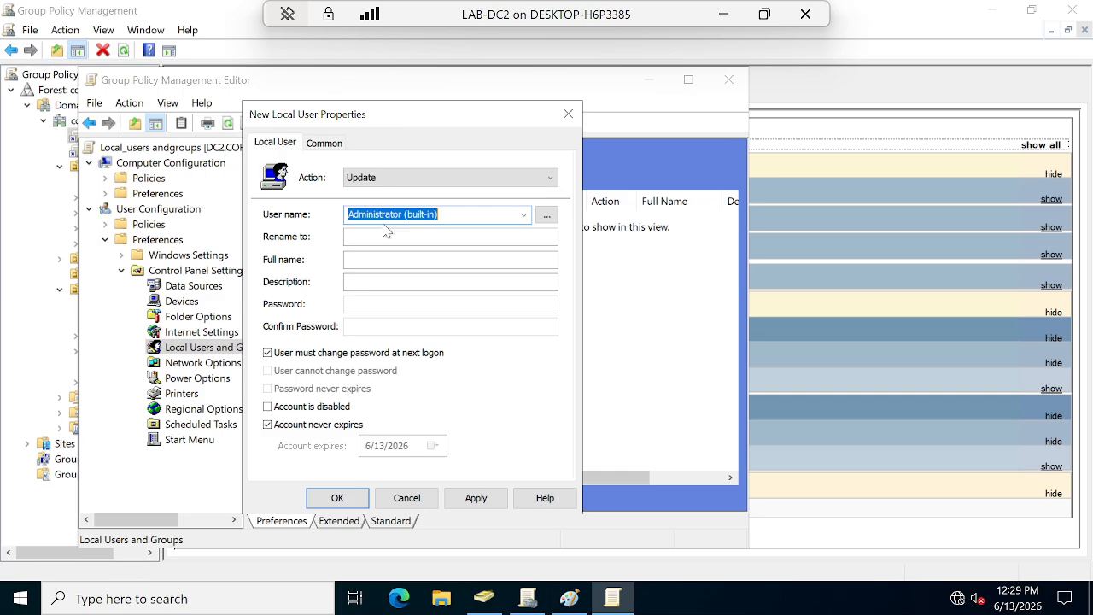
click(378, 178)
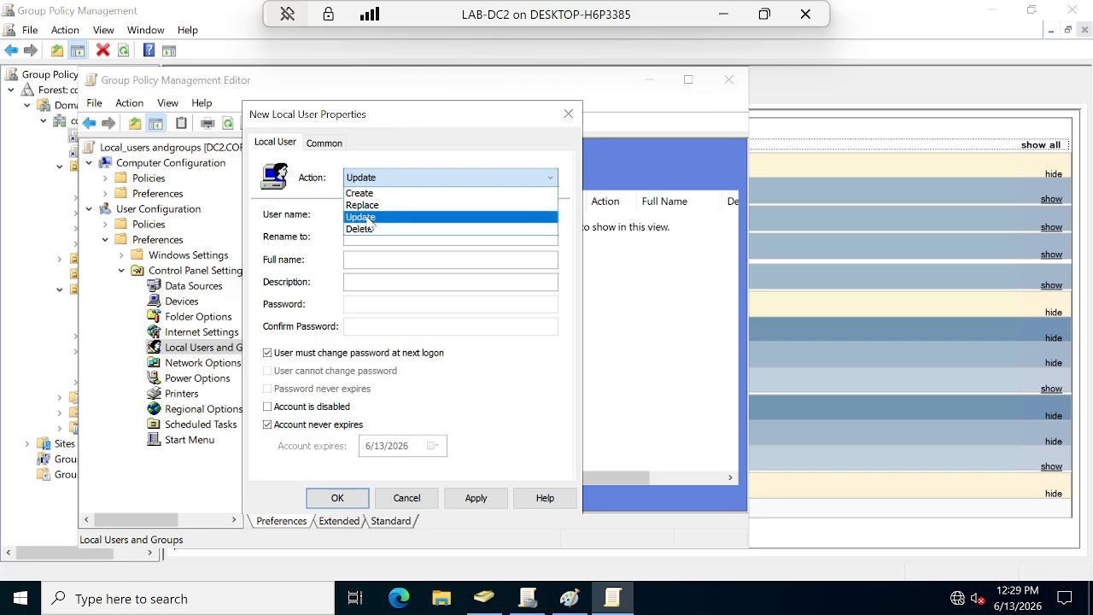
click(368, 220)
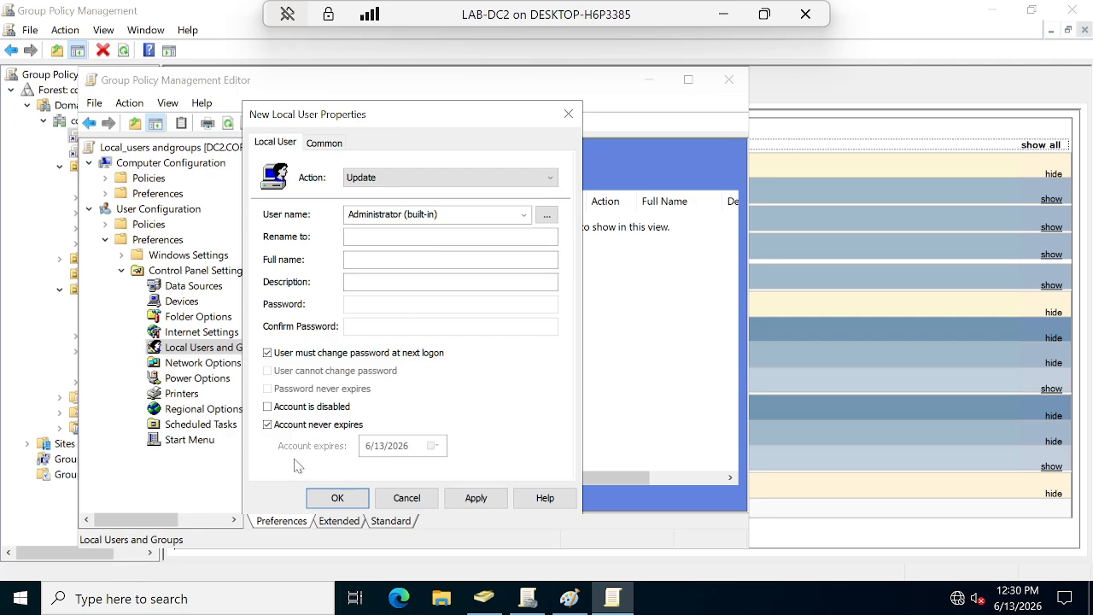
Make the password non-changeable and never expiring, then apply and close the dialog.
click(267, 352)
click(267, 370)
click(267, 388)
click(268, 424)
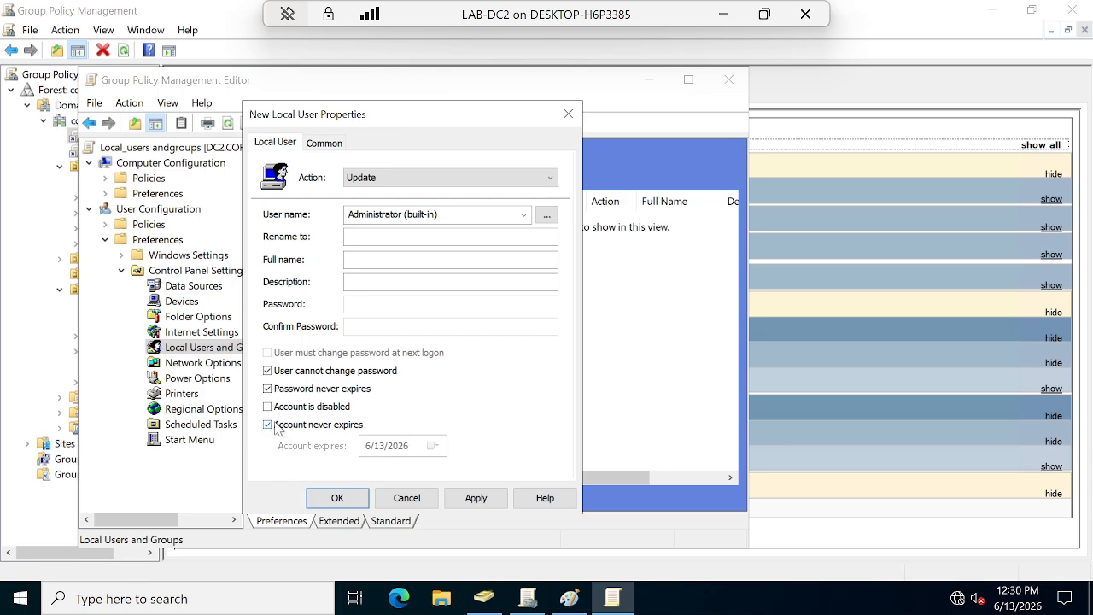
click(495, 503)
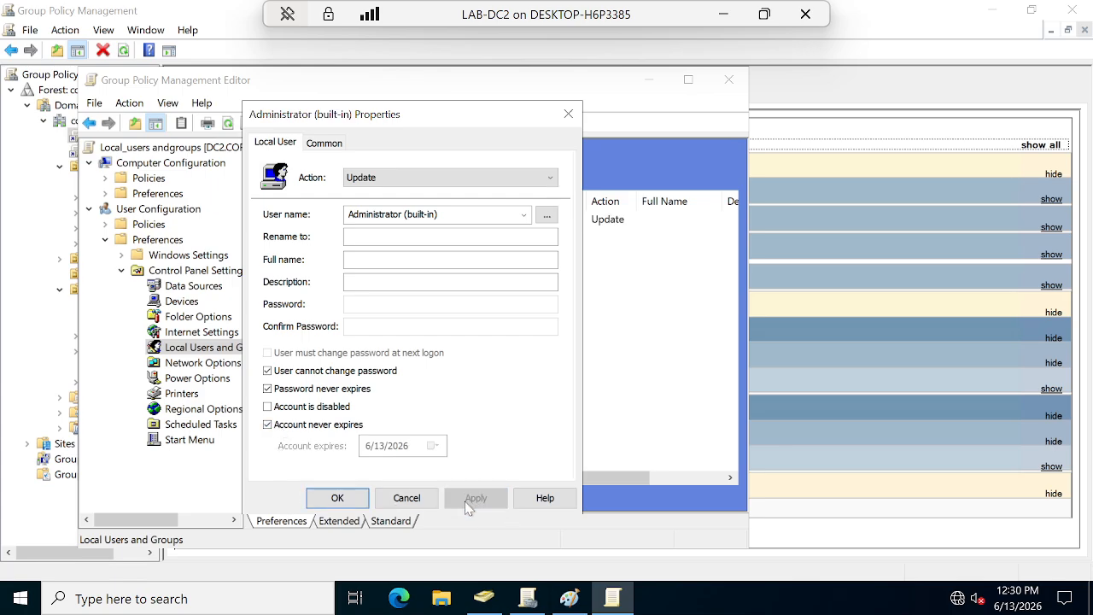
click(338, 497)
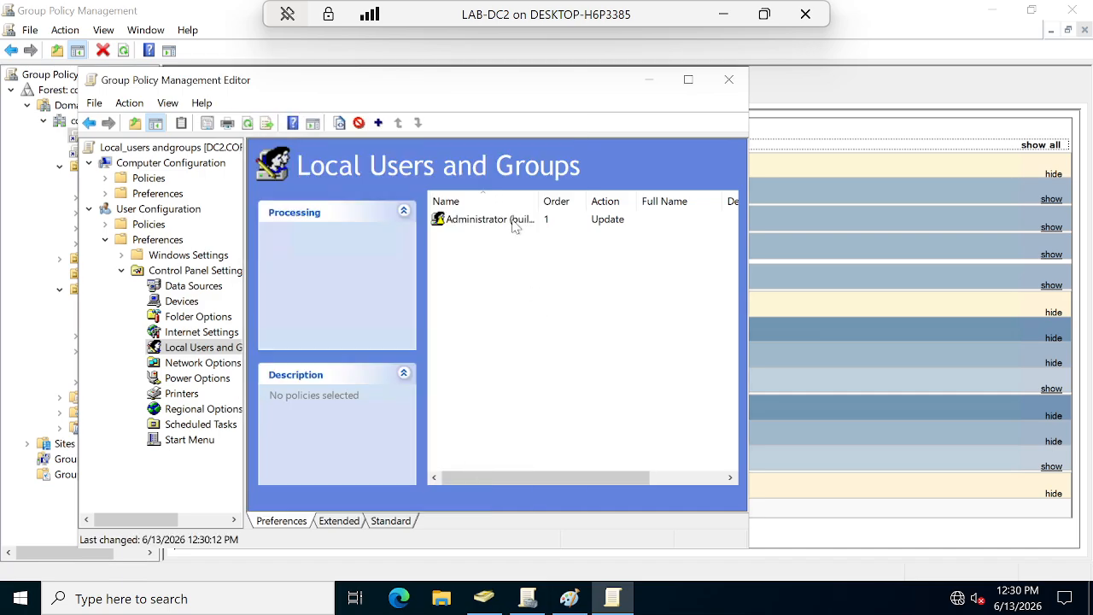
Create an Update item for the Administrators (built-in) local group, apply it, and begin adding a member.
right_click(482, 298)
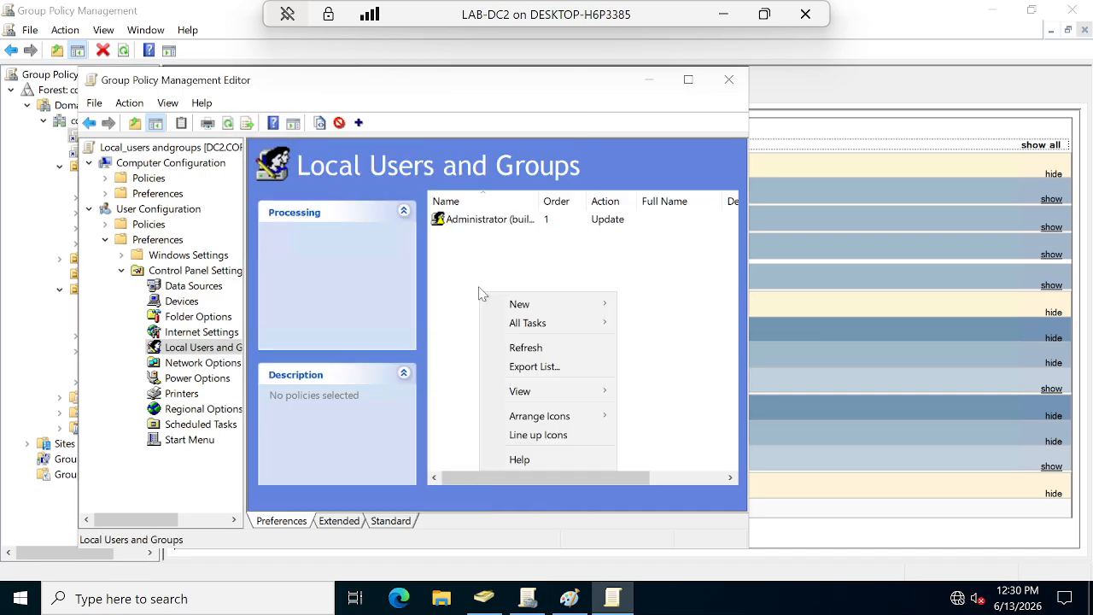
mouse_move(537, 307)
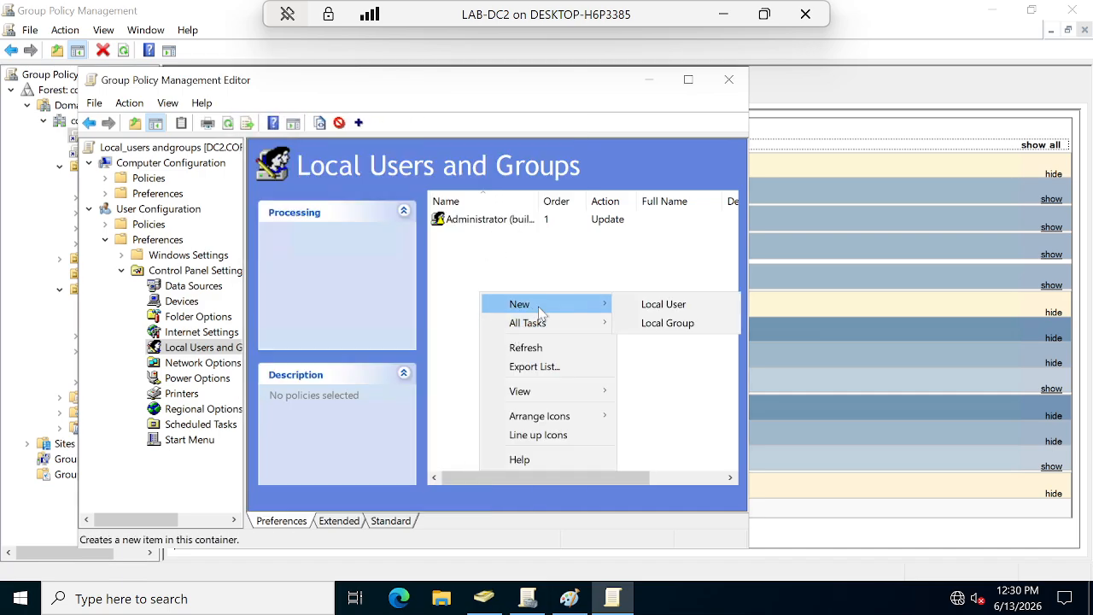
click(682, 326)
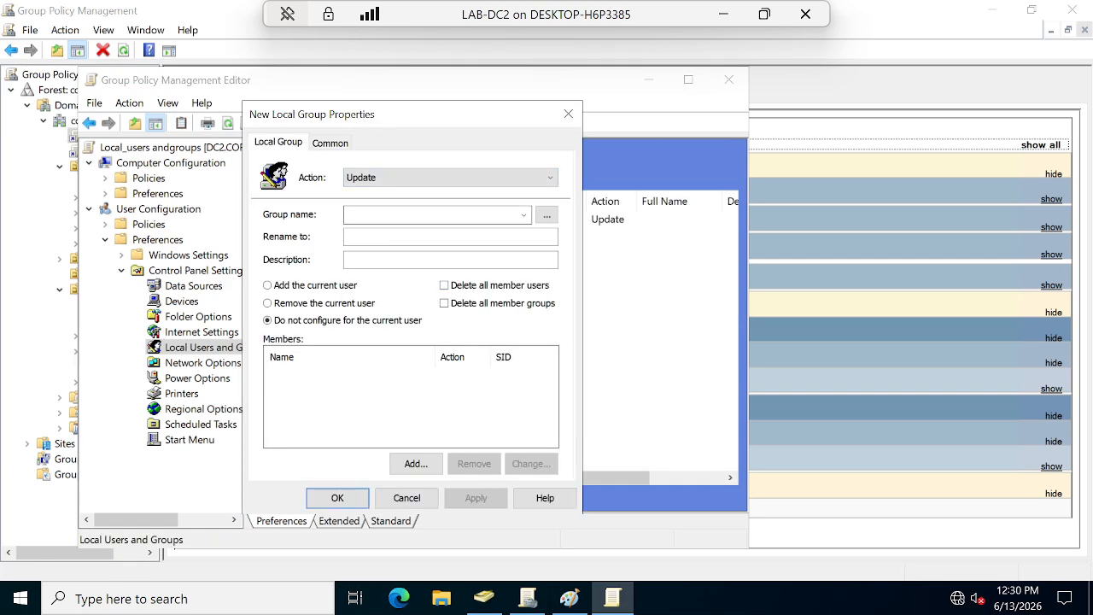
click(523, 215)
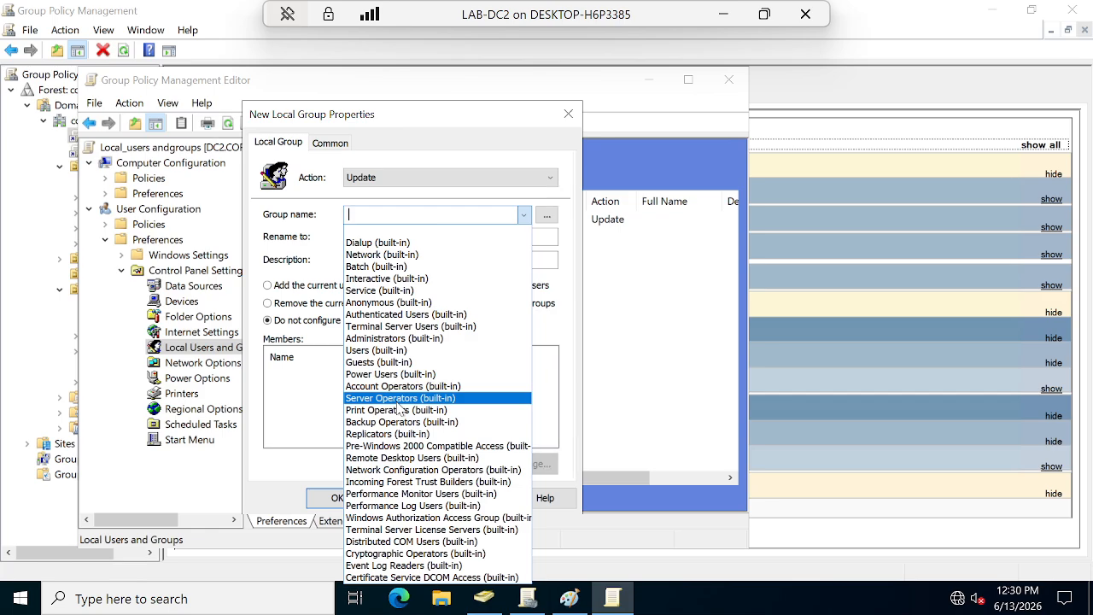
click(424, 339)
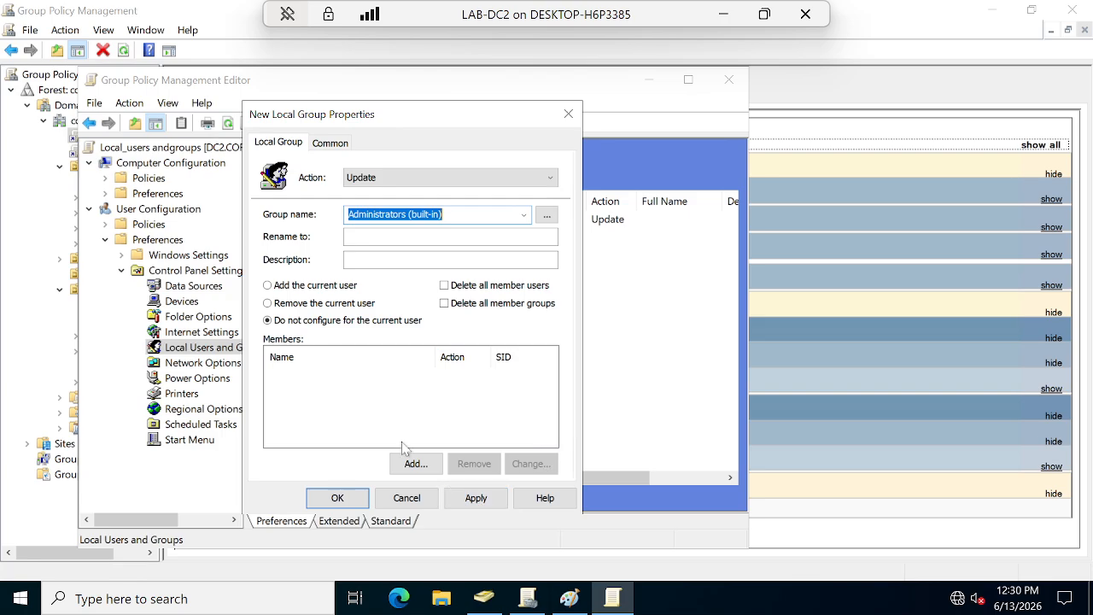
click(472, 498)
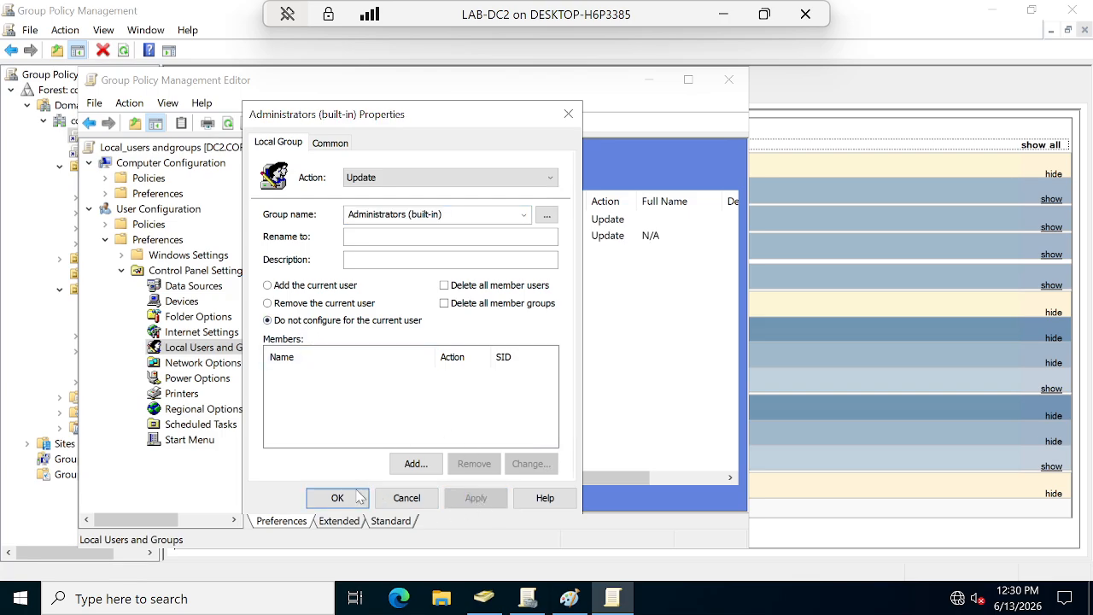
click(417, 464)
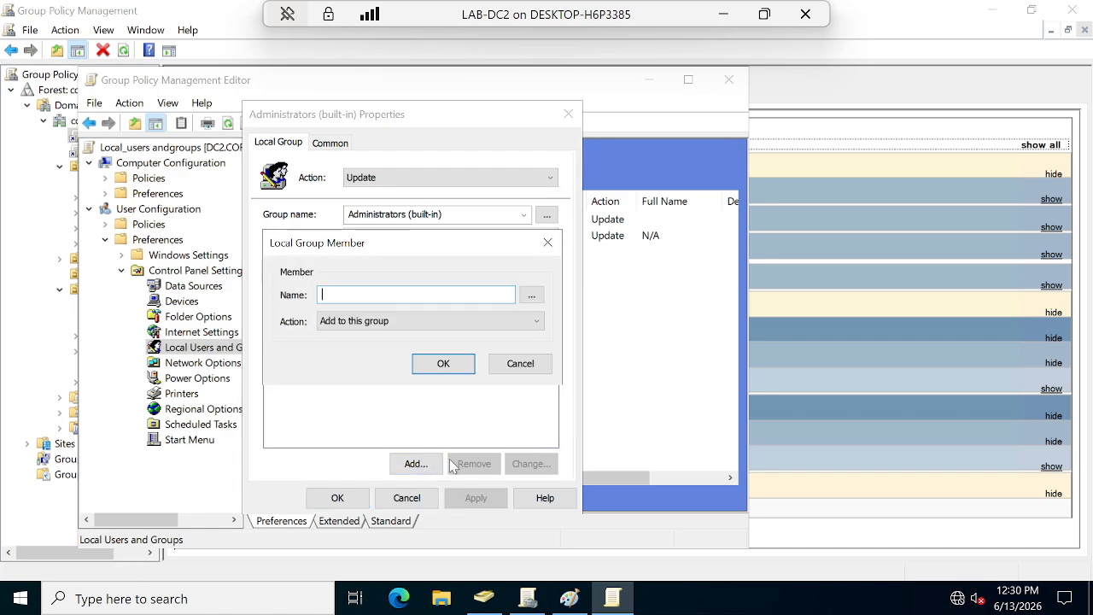
Add CORP\IT_admins as a member of the Administrators (built-in) group and save the item.
click(535, 296)
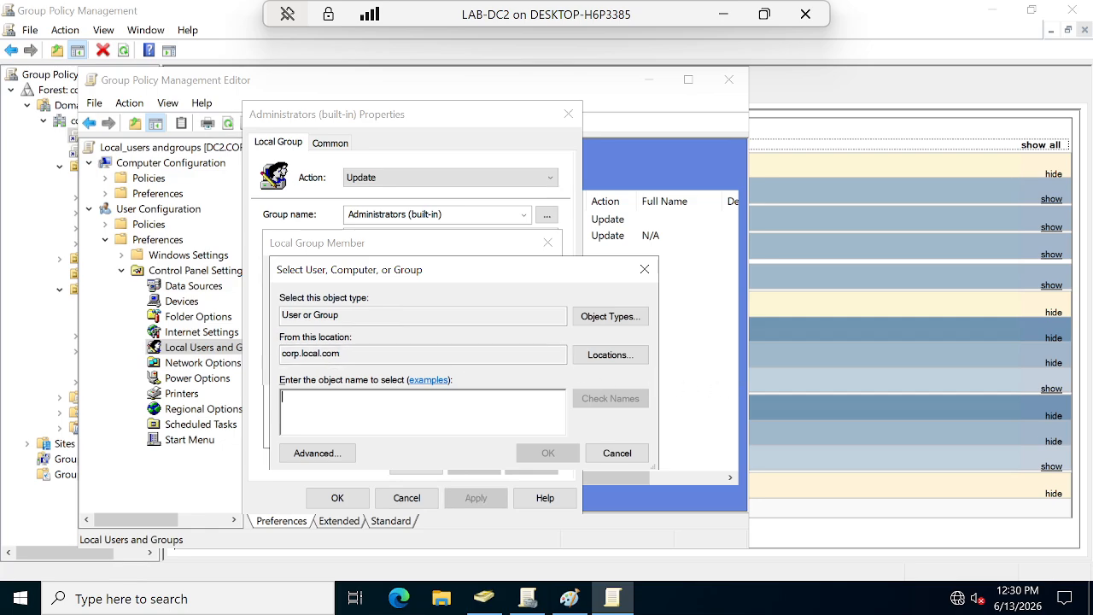
text(l)
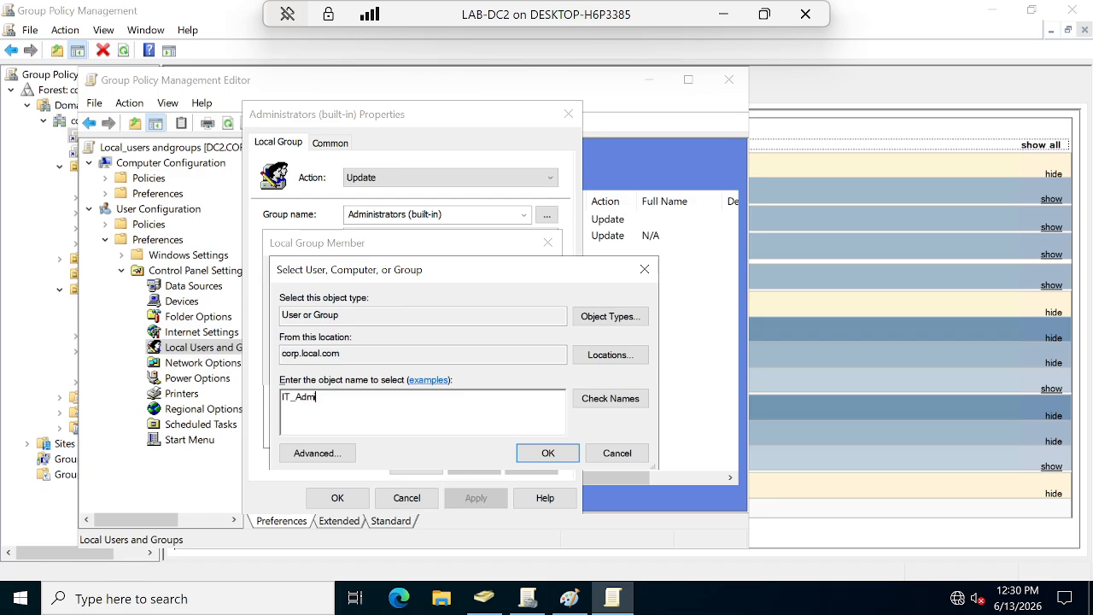
click(609, 400)
click(548, 453)
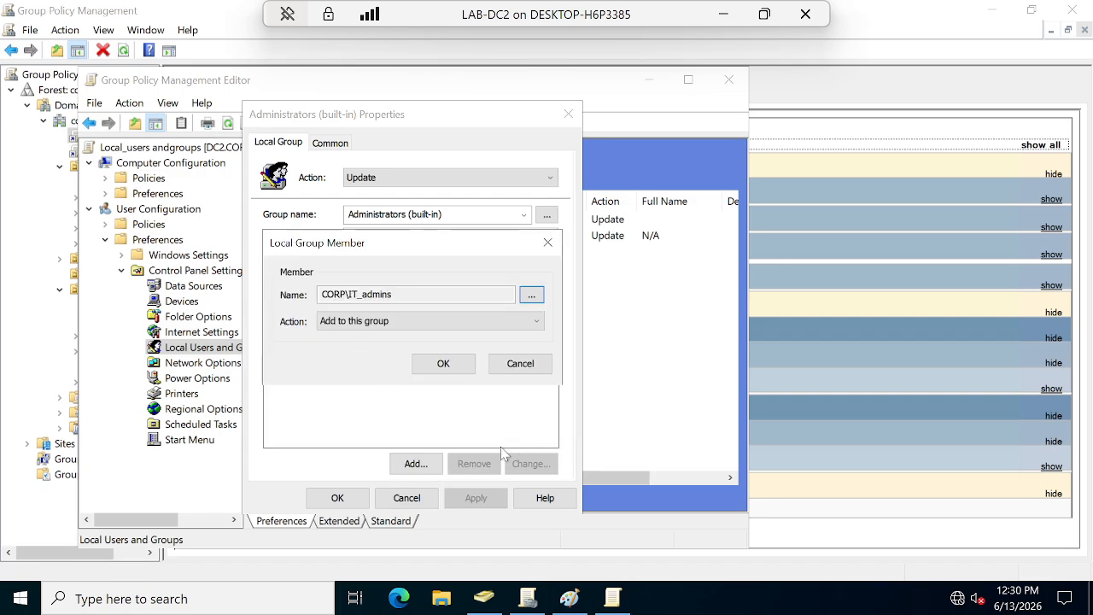
click(339, 498)
click(458, 357)
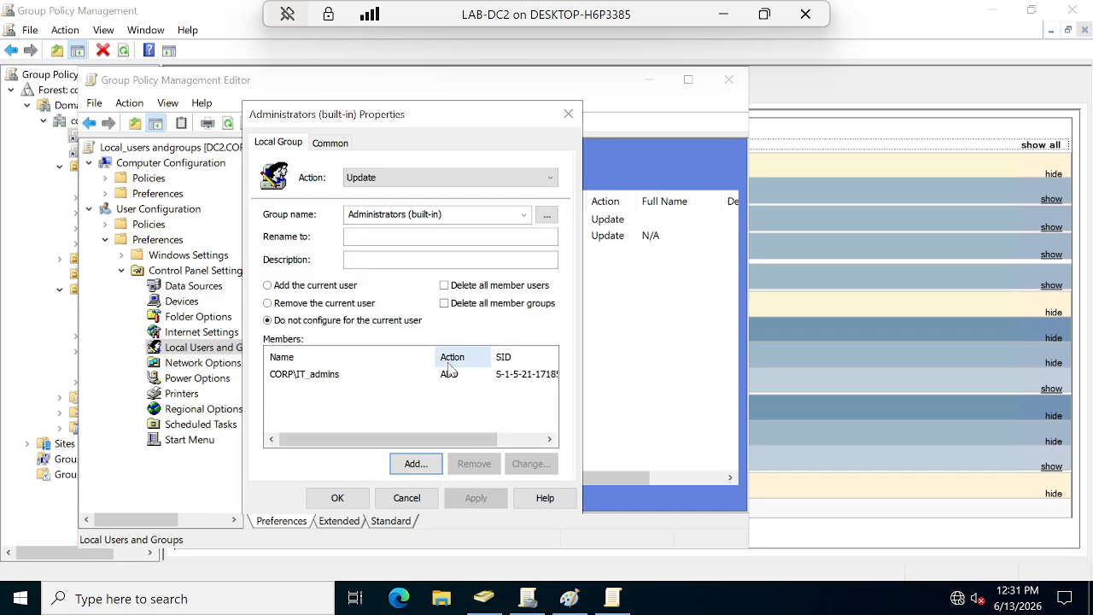
click(337, 497)
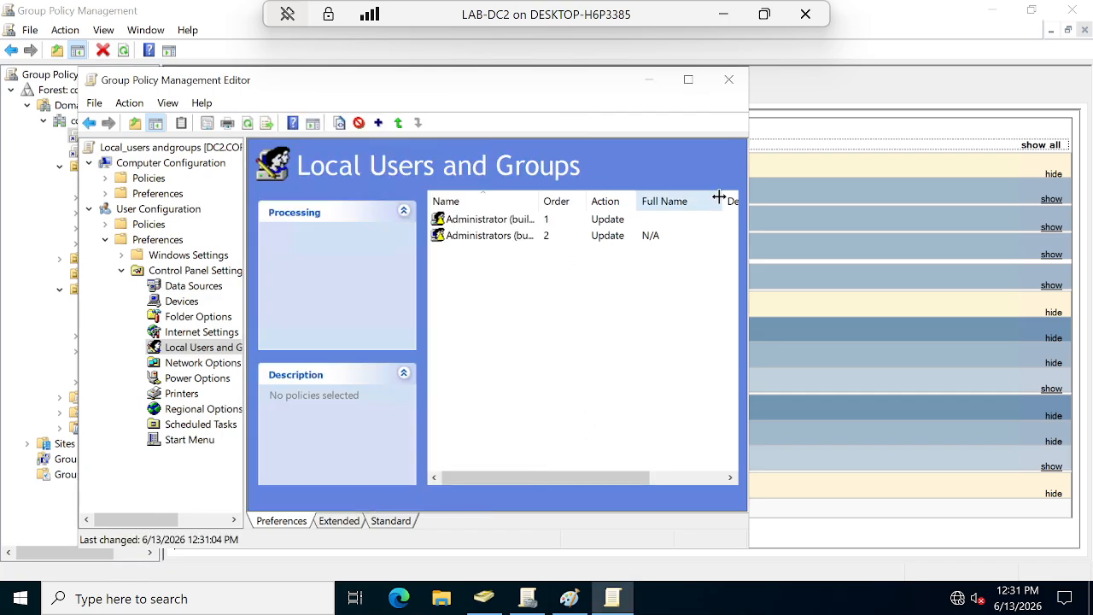
Close the policy editor, select the HR IT_Admin OU, and minimize the LAB-DC2 session.
click(575, 357)
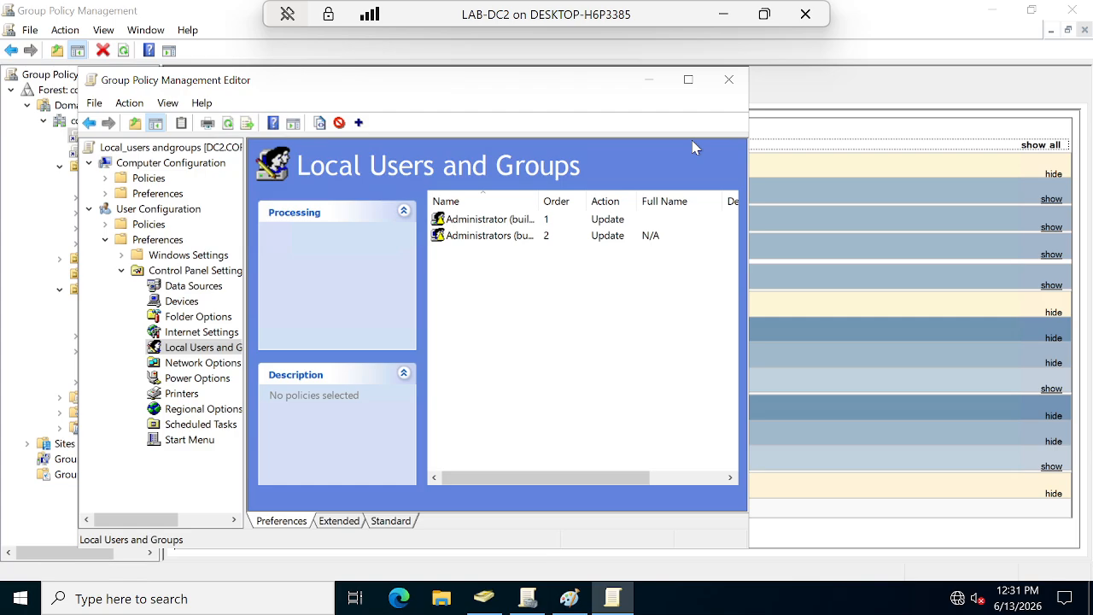
click(731, 82)
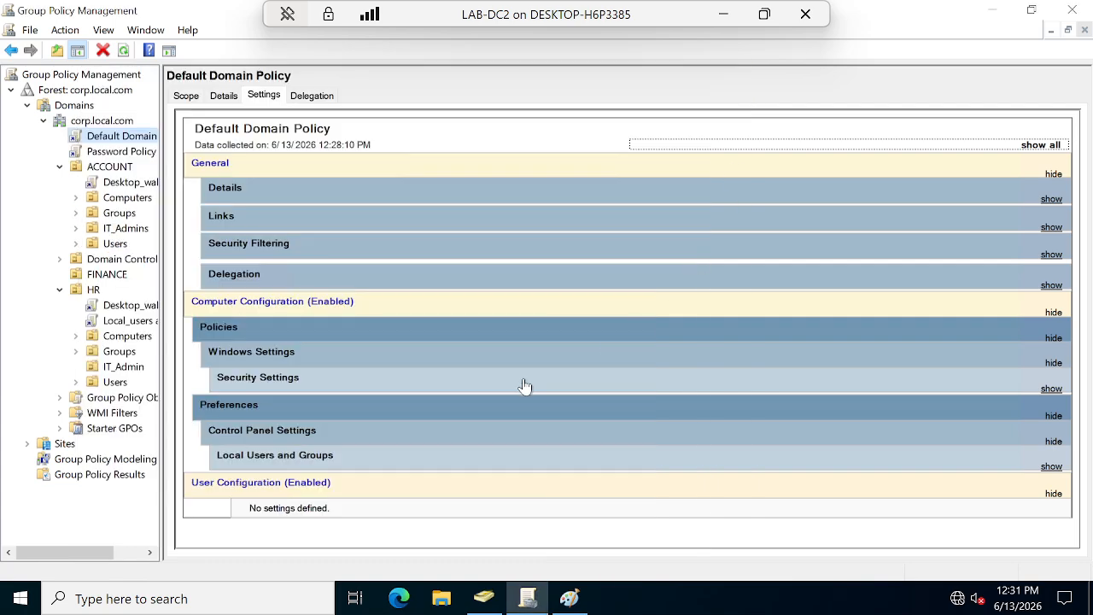
click(109, 374)
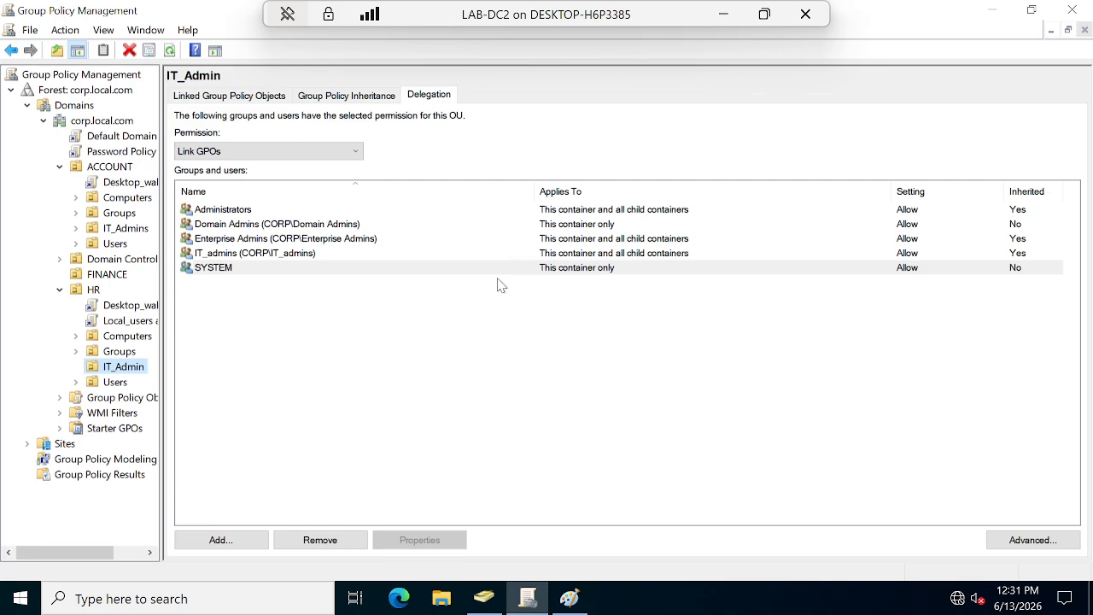
click(723, 17)
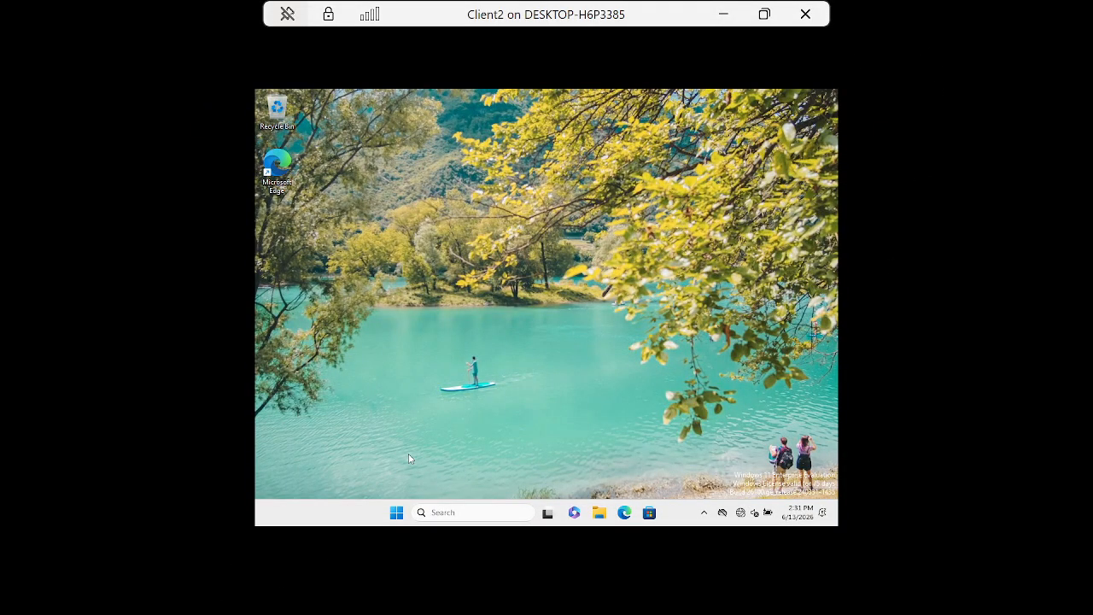
Run gpupdate /force from the Run box on Client2.
key(super+r)
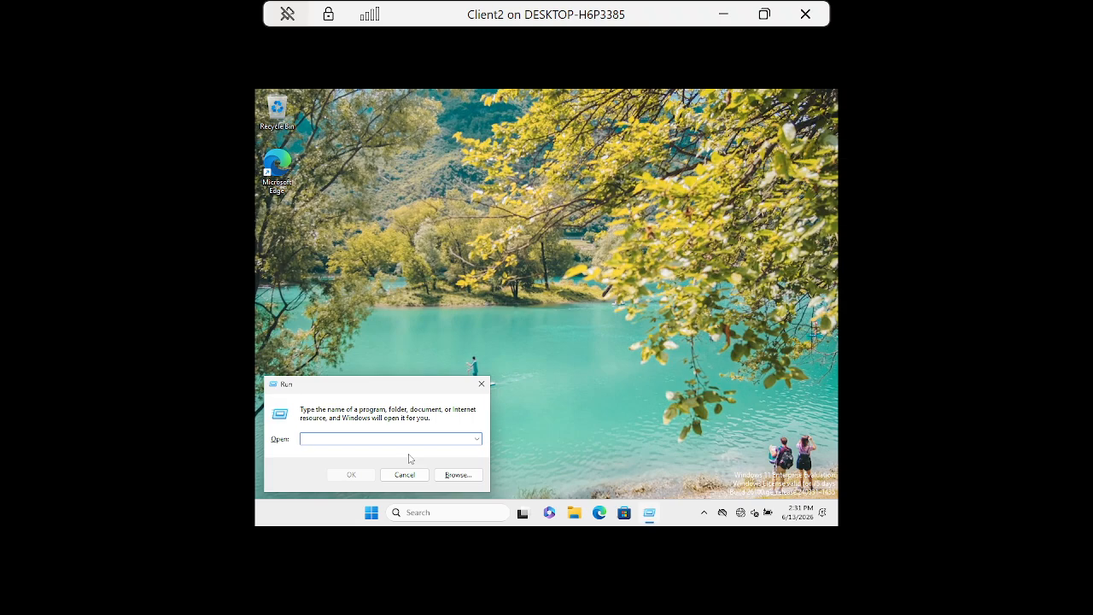
text(gpupdate /force)
key(Return)
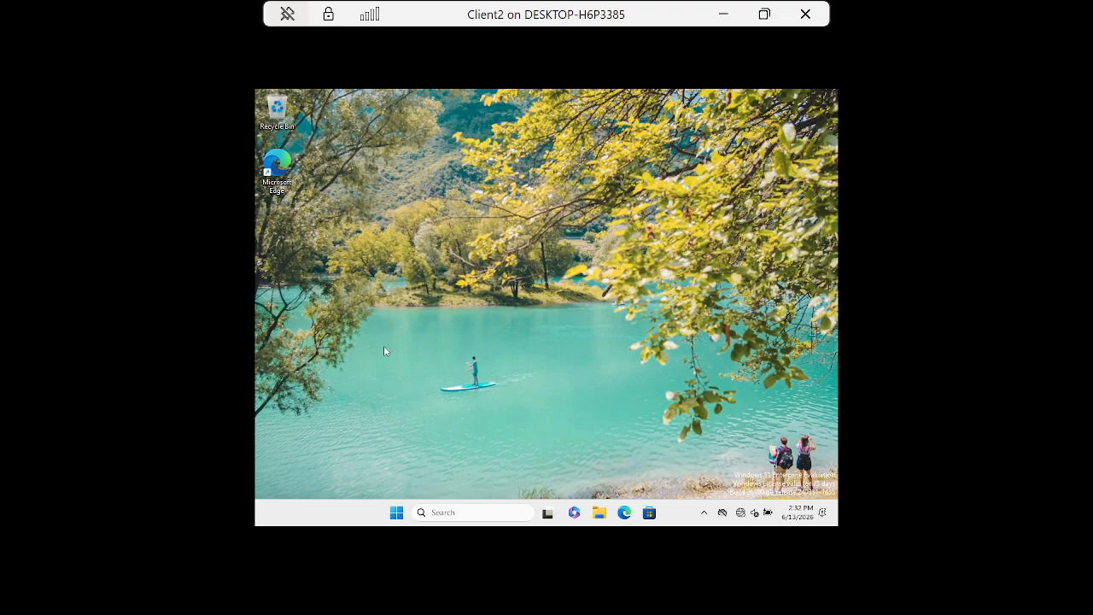
click(396, 513)
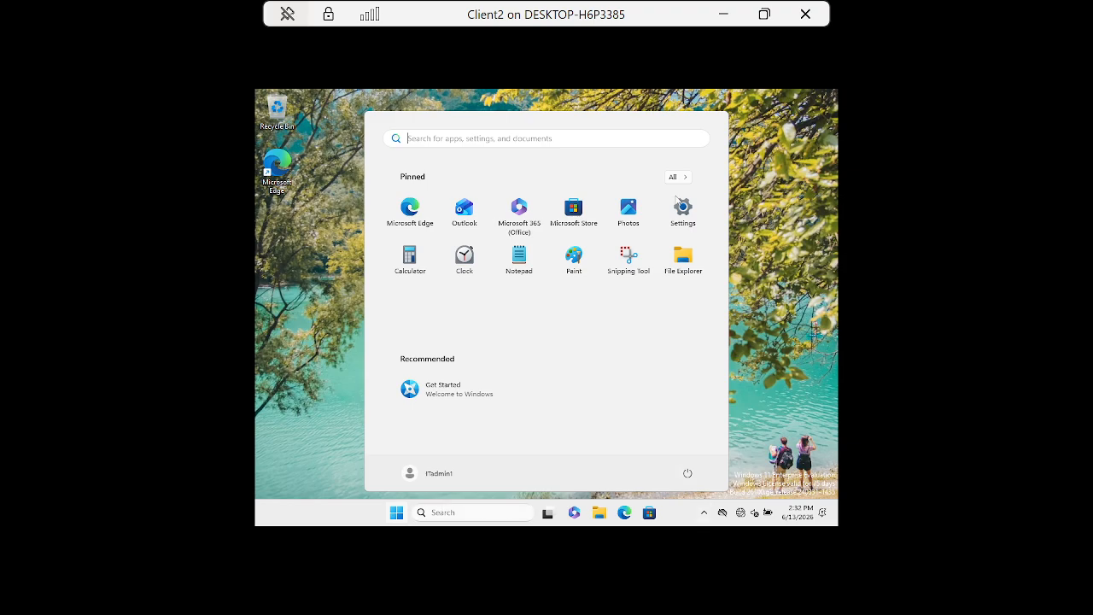
click(683, 207)
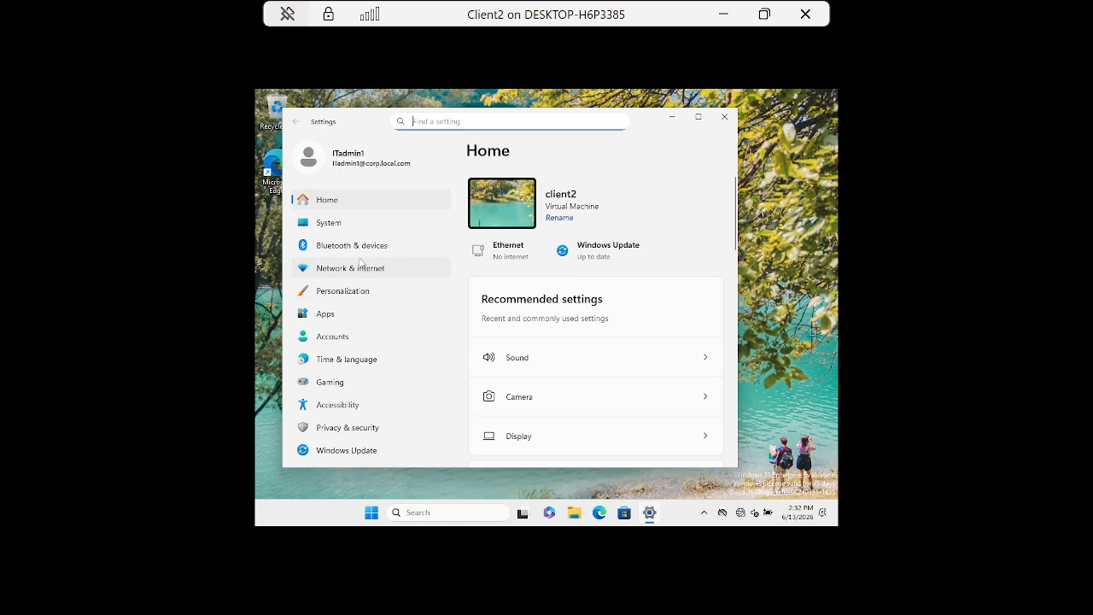
click(330, 222)
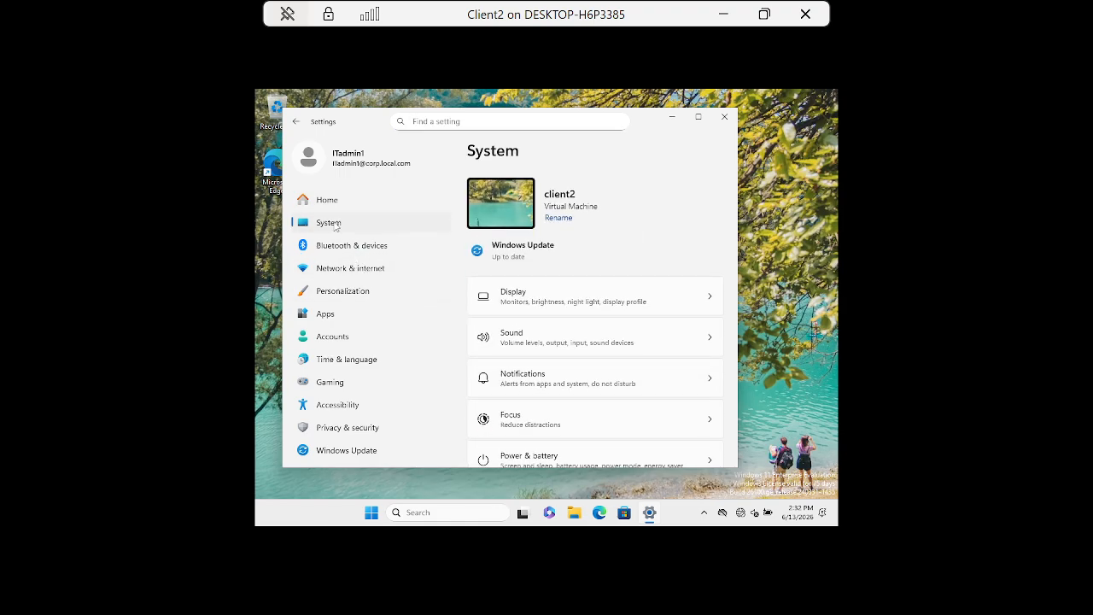
scroll(606, 347, down, 10)
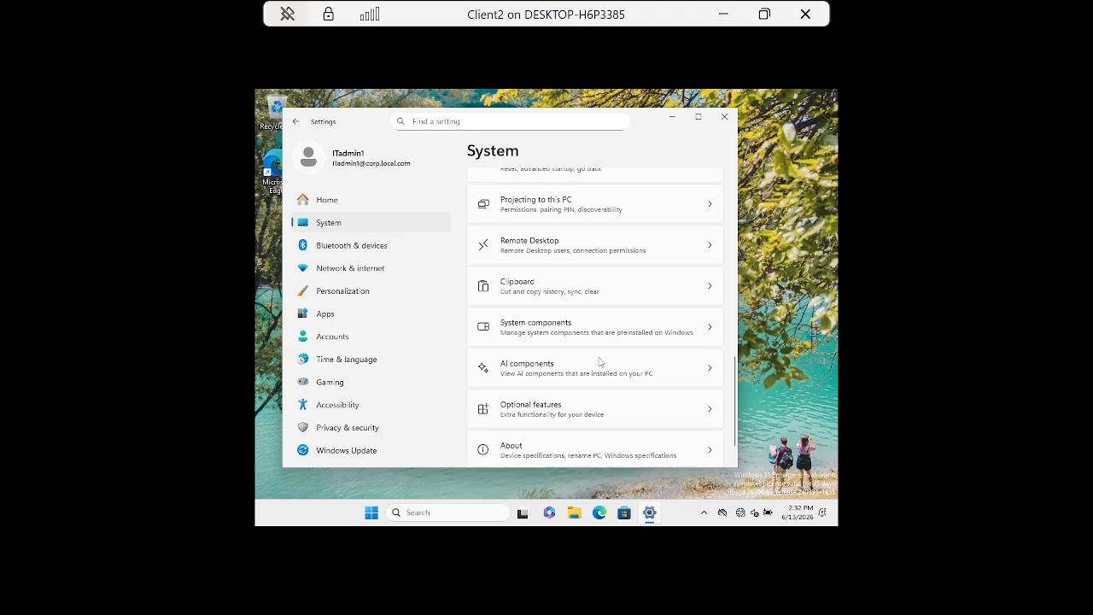
click(563, 385)
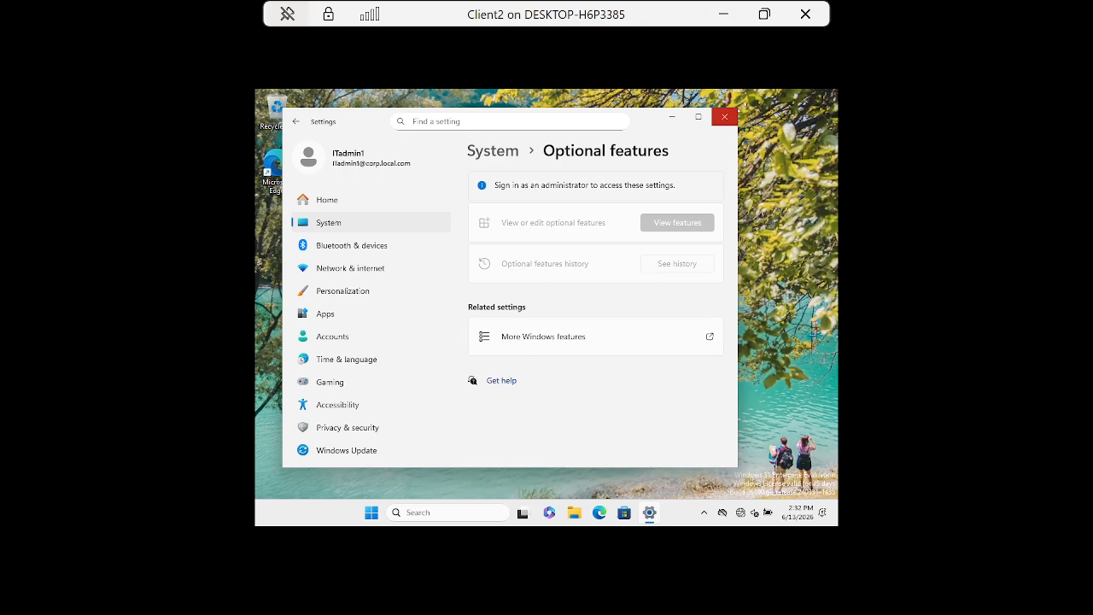
click(729, 117)
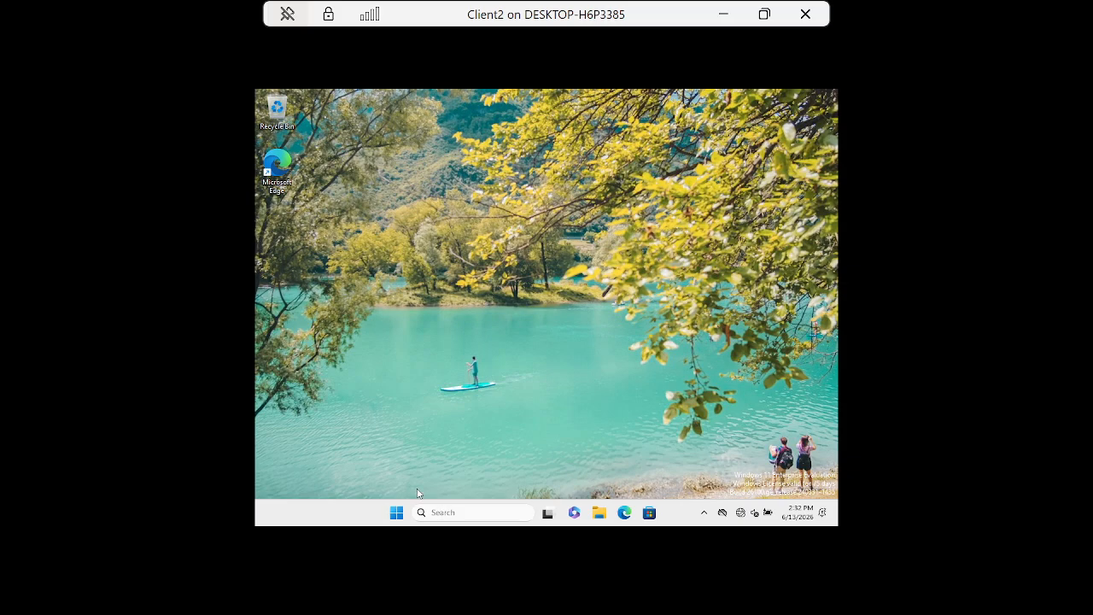
Open and dismiss the Start menu's pinned apps list a couple of times.
click(396, 513)
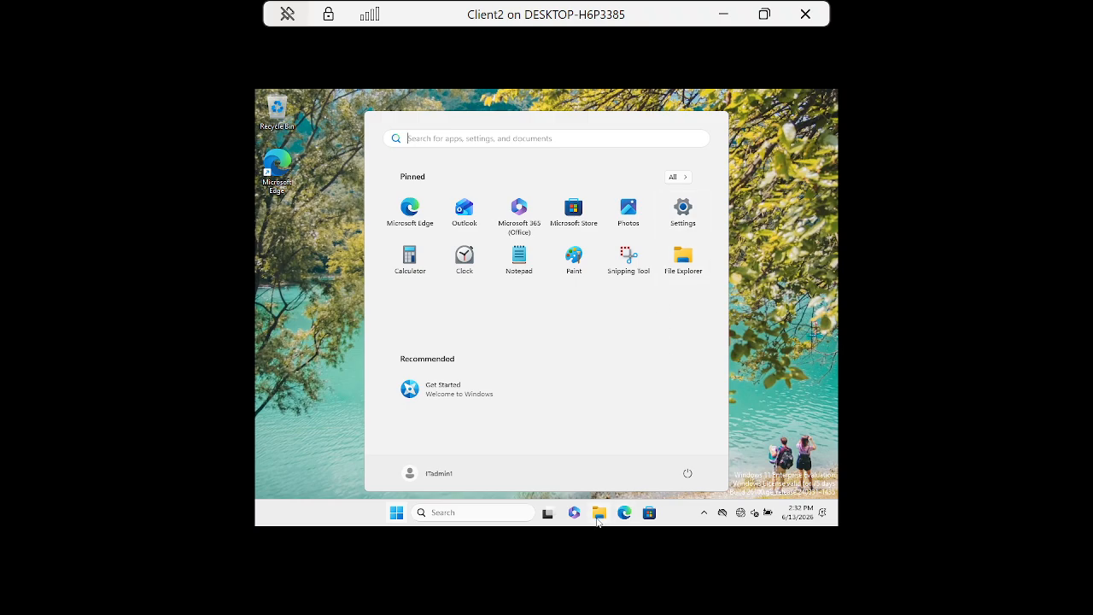
click(396, 515)
click(396, 515)
click(736, 372)
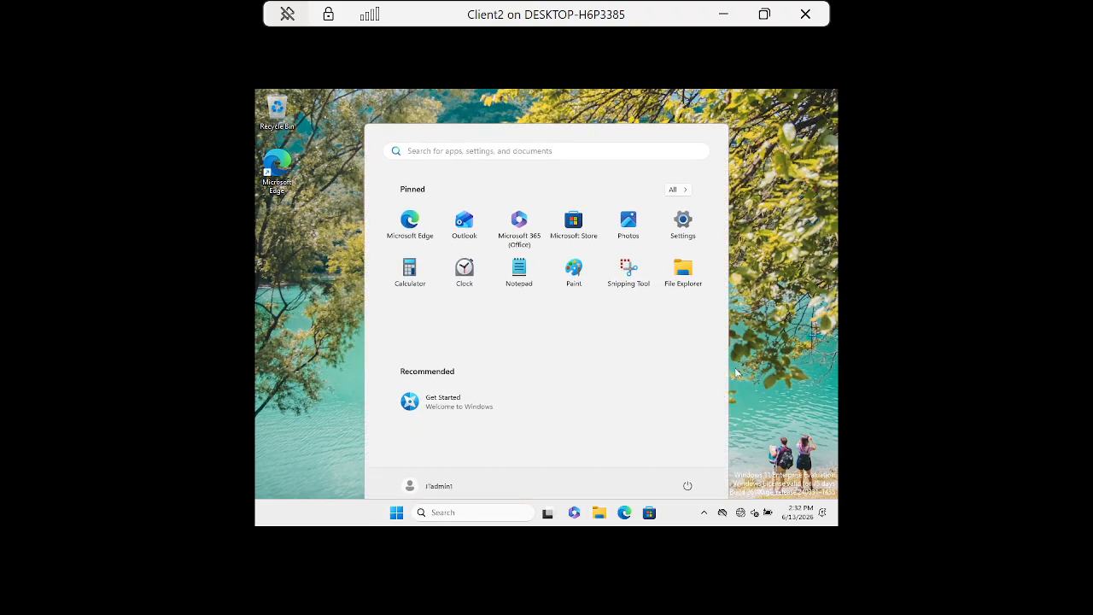
Sign out from the security screen and sign back in with the account password.
key(ctrl+alt+End)
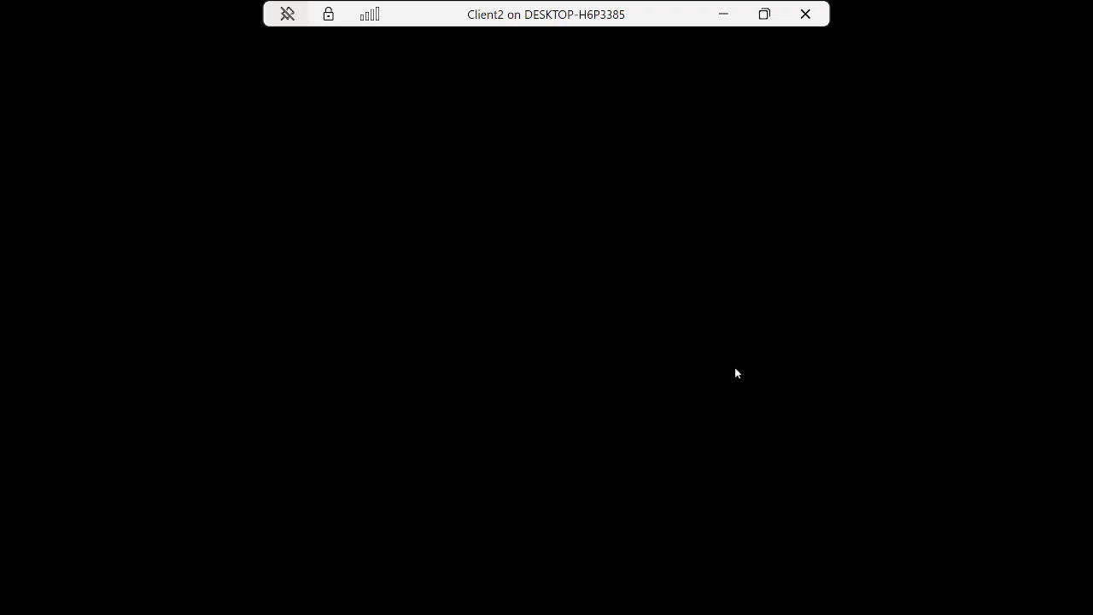
click(519, 270)
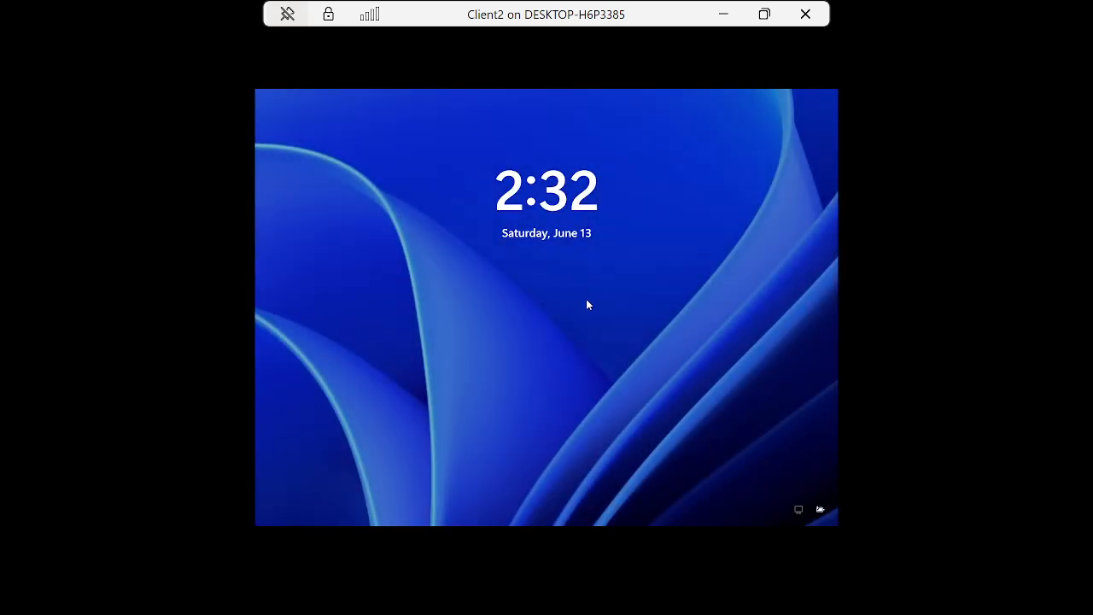
click(586, 300)
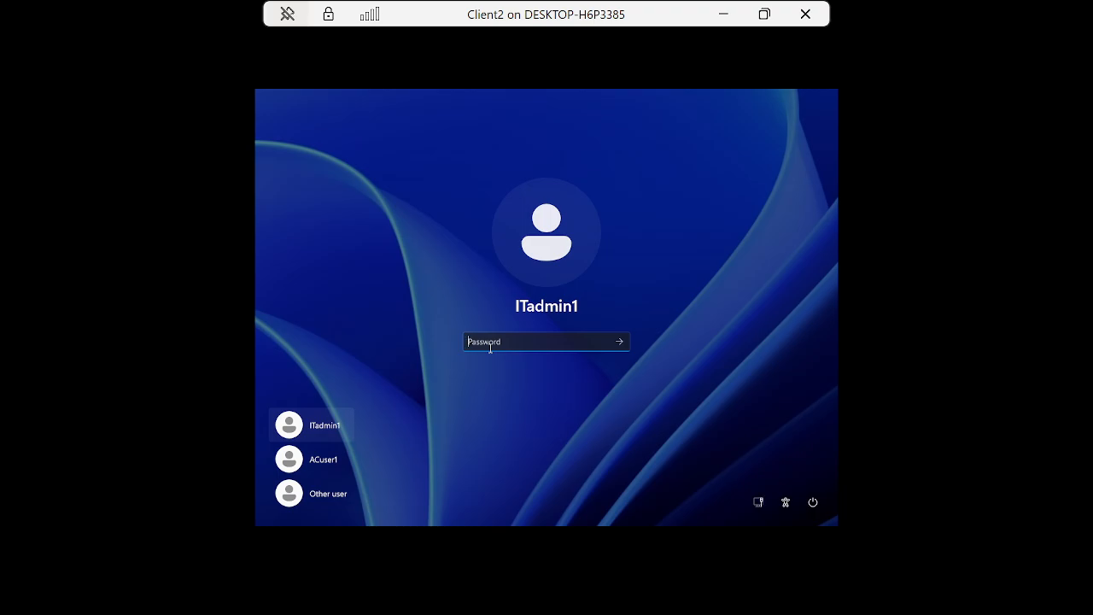
text(P)
key(BackSpace)
text(•••••••••)
key(Return)
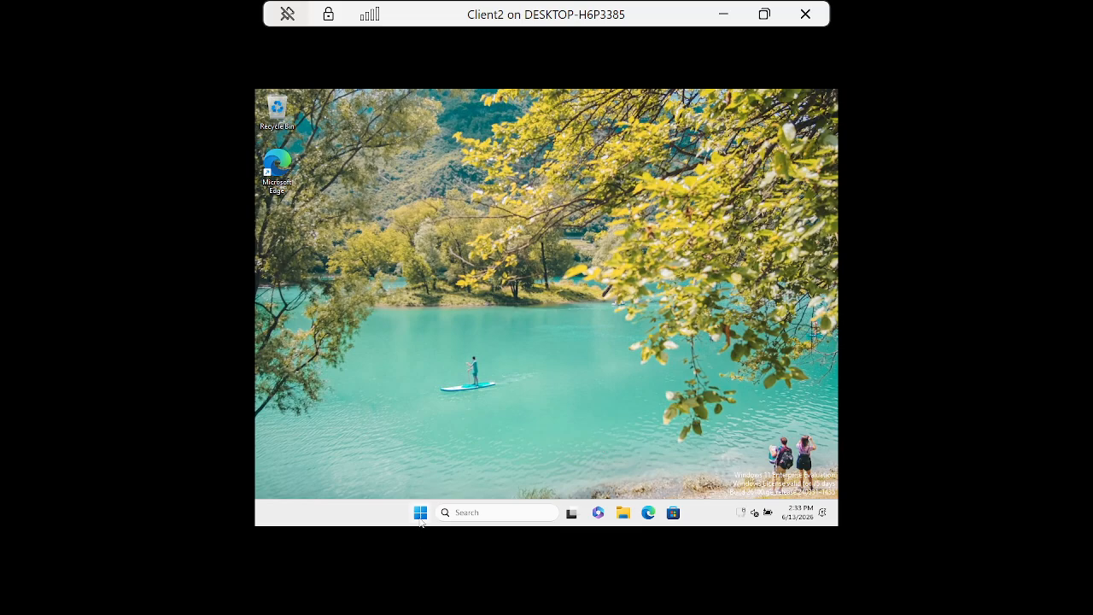
Go to Settings > System > Optional features and open the optional features viewer.
click(419, 512)
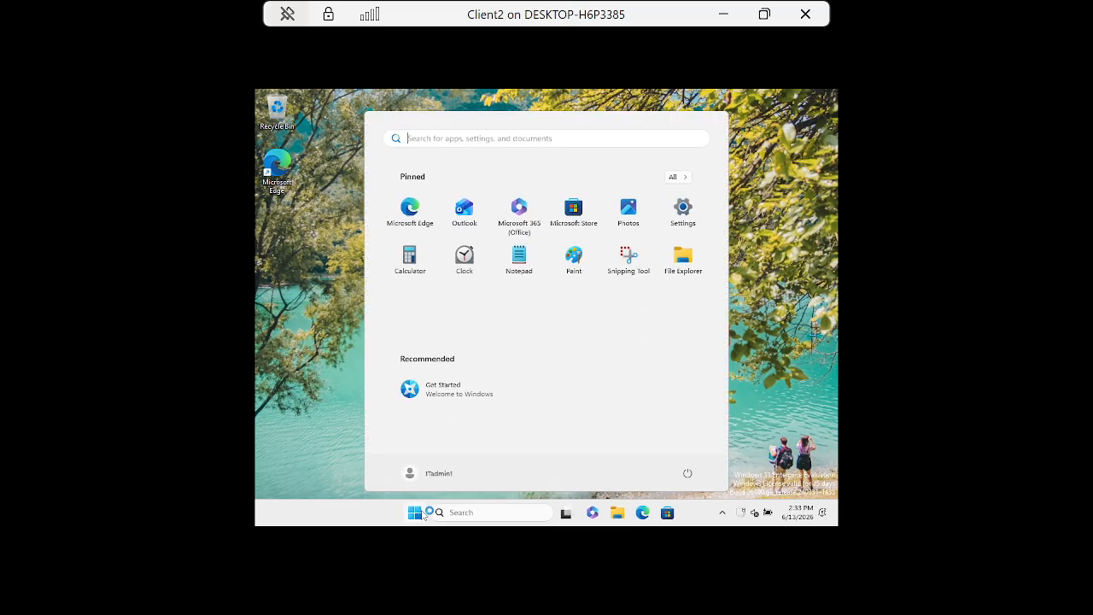
click(687, 214)
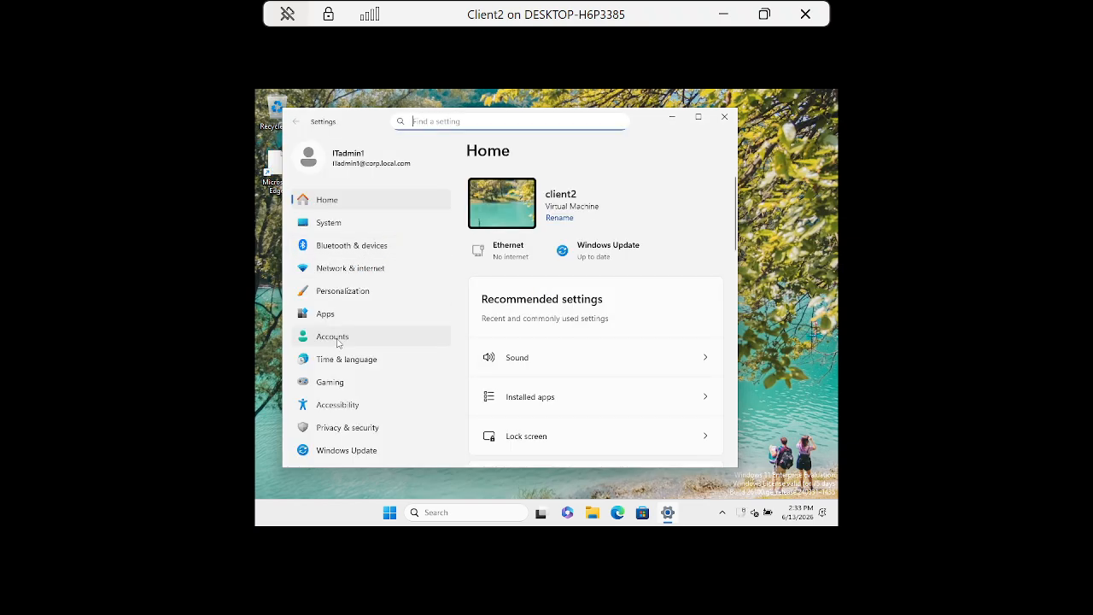
click(330, 227)
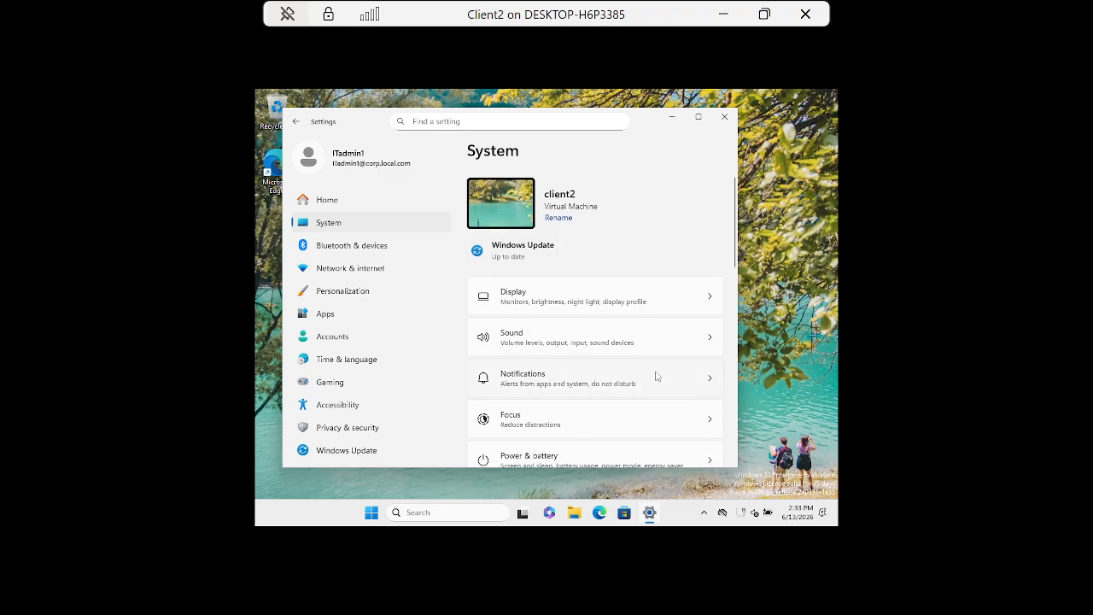
scroll(586, 422, down, 5)
scroll(583, 423, down, 2)
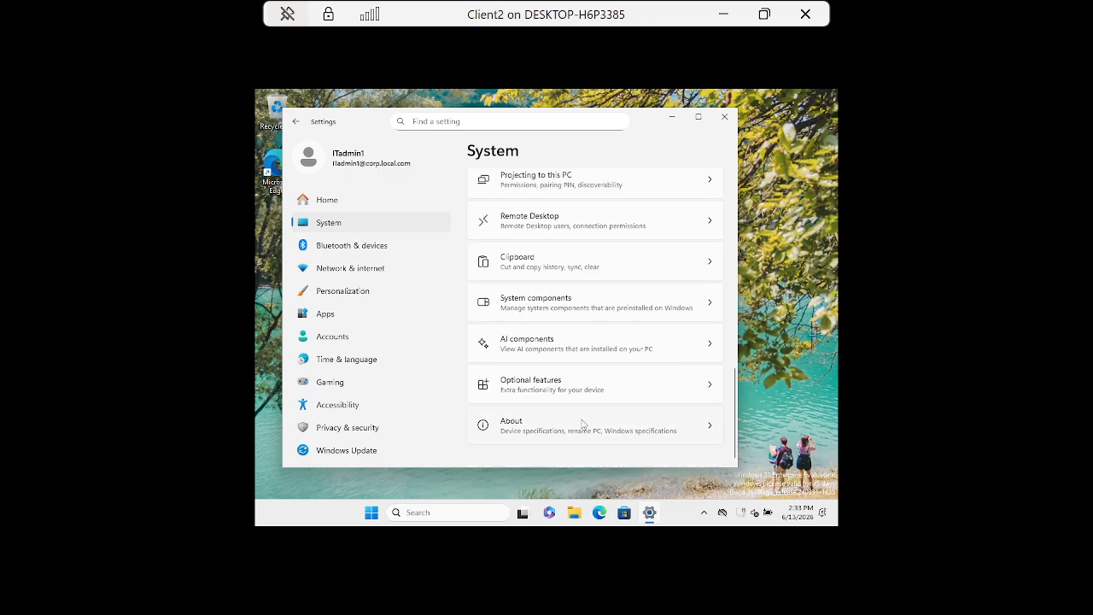
click(574, 391)
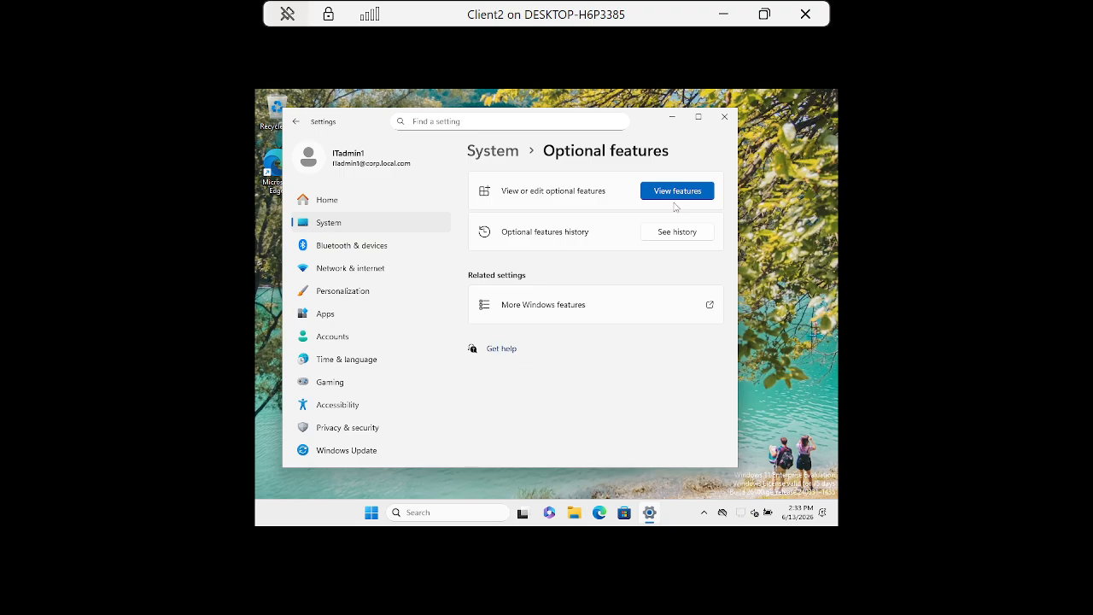
click(688, 189)
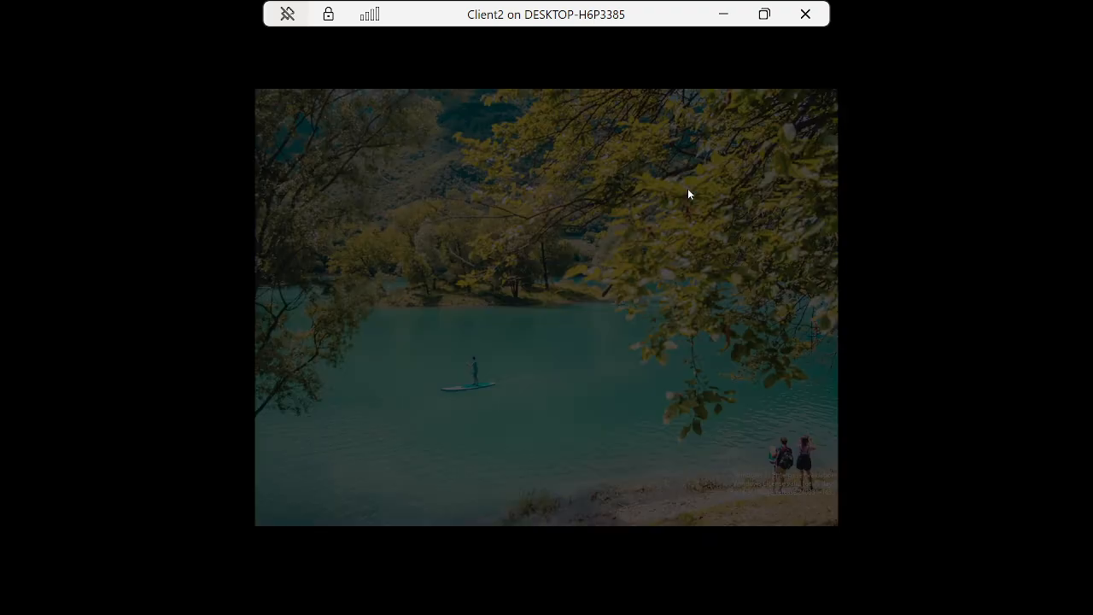
Approve the admin prompt and select RSAT: Group Policy Management Tools among available optional features.
click(490, 393)
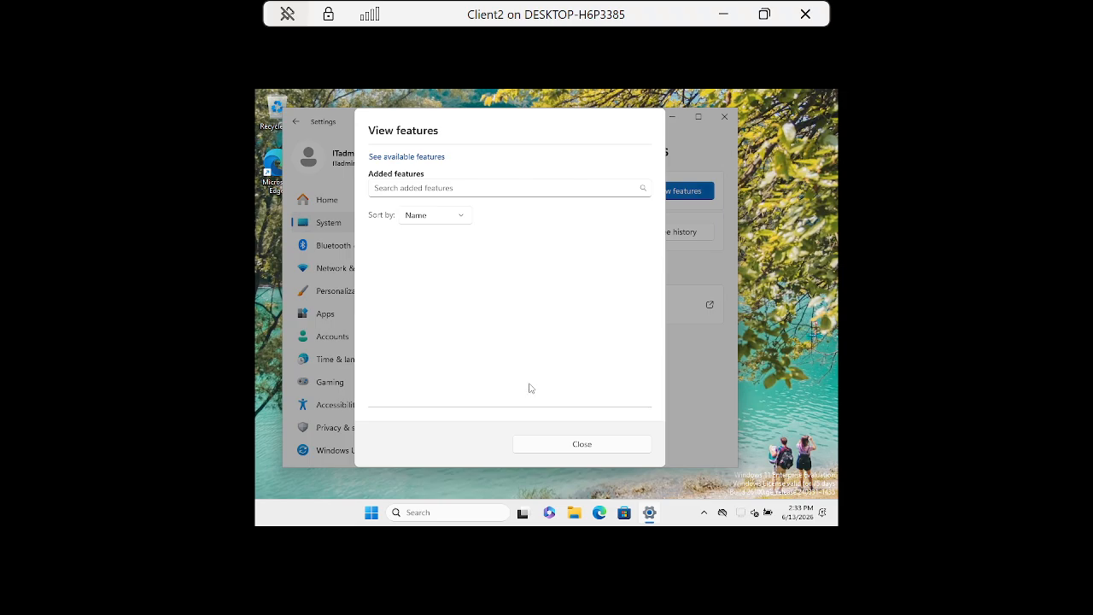
click(391, 155)
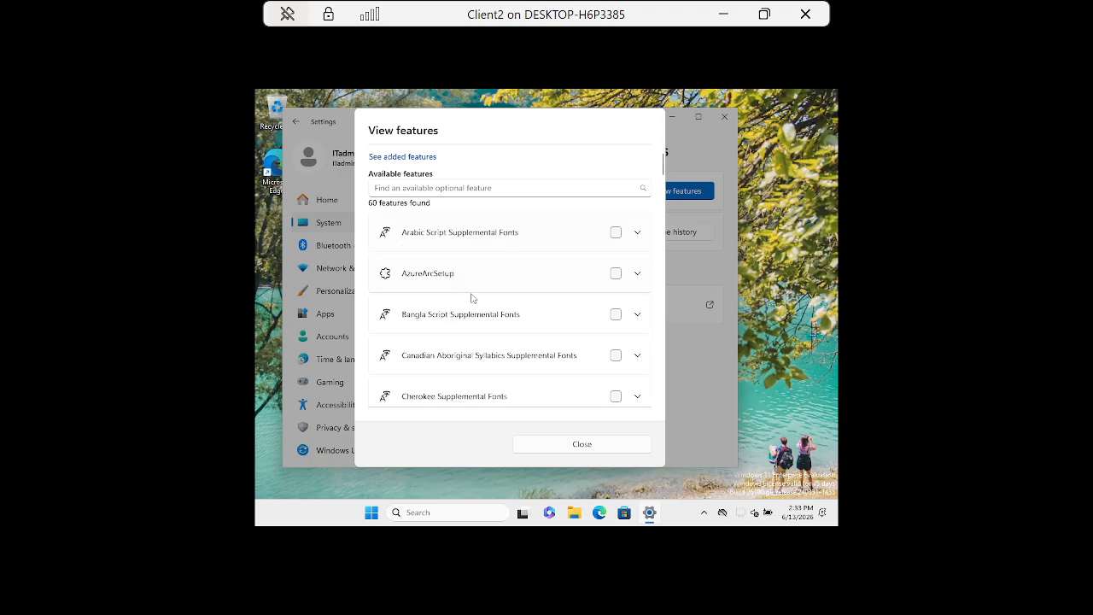
scroll(476, 333, down, 5)
scroll(474, 360, down, 10)
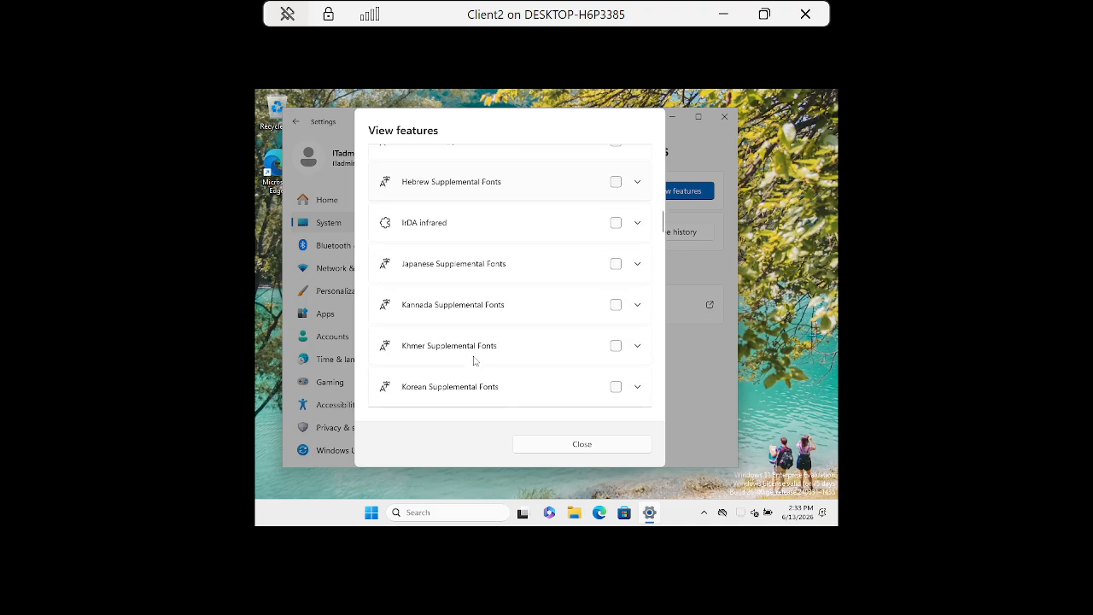
scroll(473, 359, down, 2)
scroll(471, 361, up, 3)
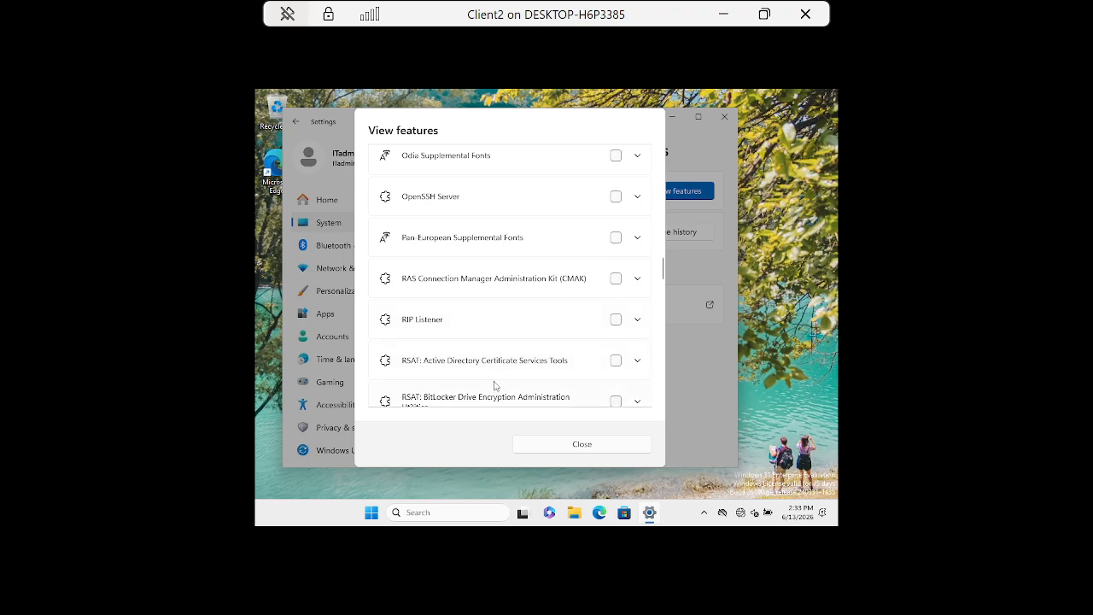
scroll(523, 357, down, 1)
scroll(512, 357, down, 3)
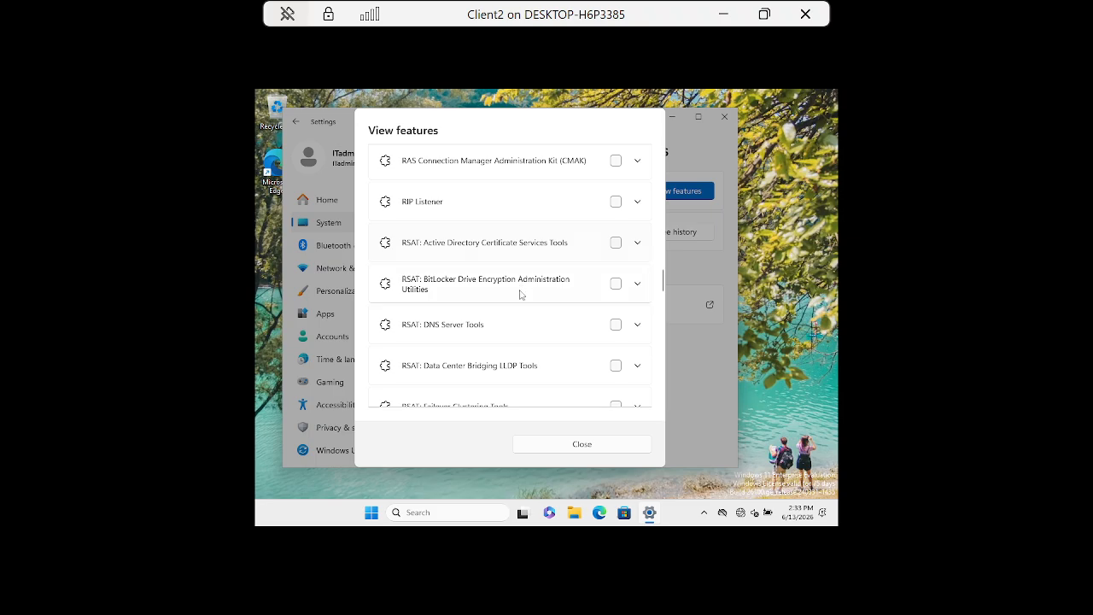
scroll(522, 312, down, 1)
scroll(527, 324, down, 3)
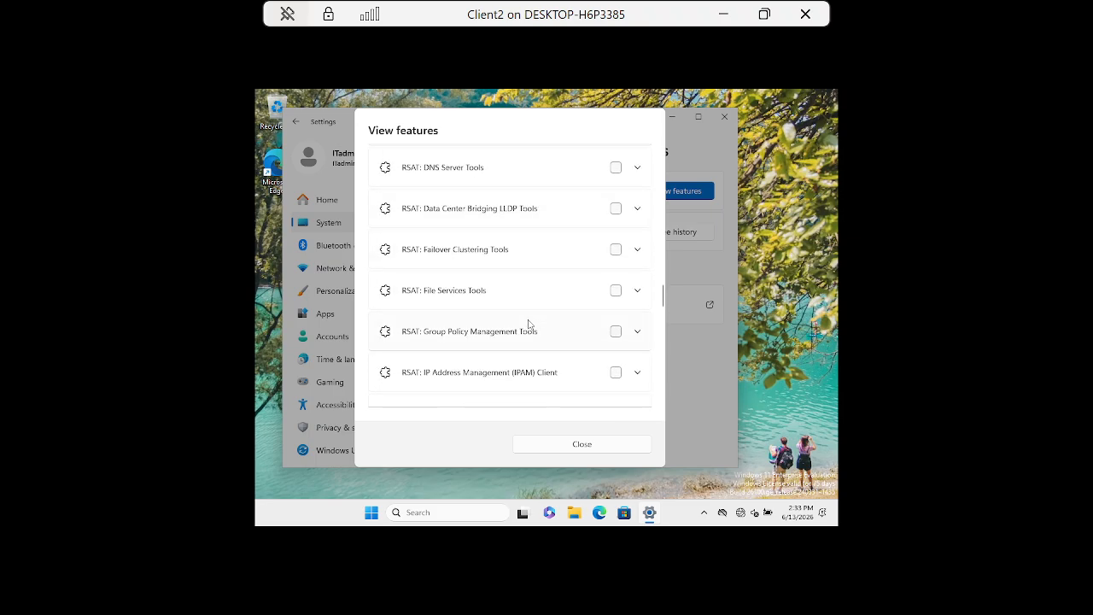
click(615, 331)
Add the selected RSAT feature, which ends as Couldn't add, then close Settings.
scroll(548, 312, up, 3)
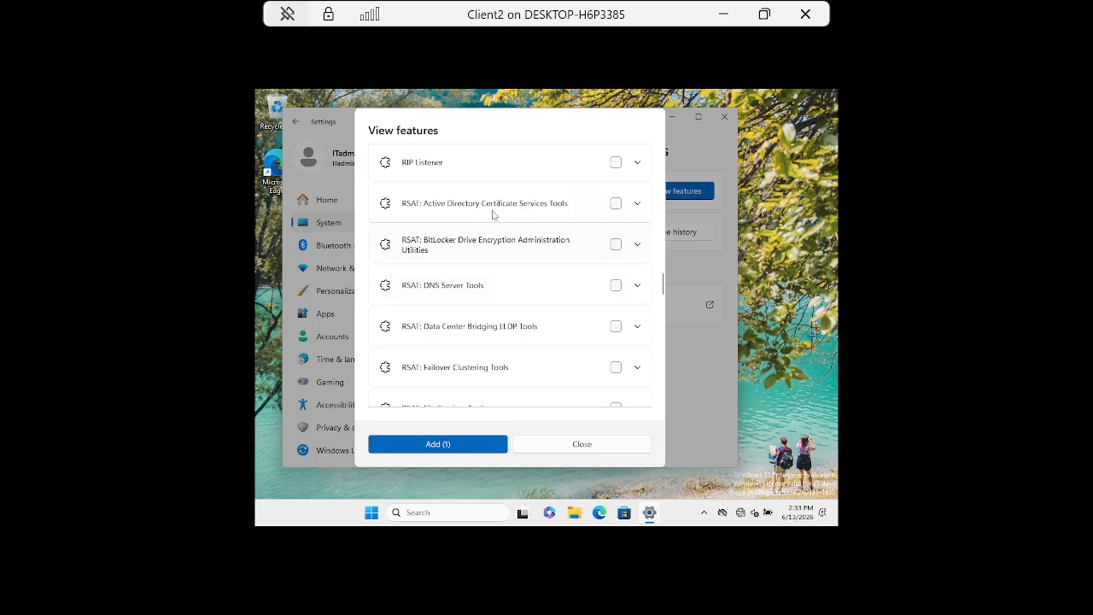
scroll(570, 273, up, 2)
scroll(569, 273, up, 5)
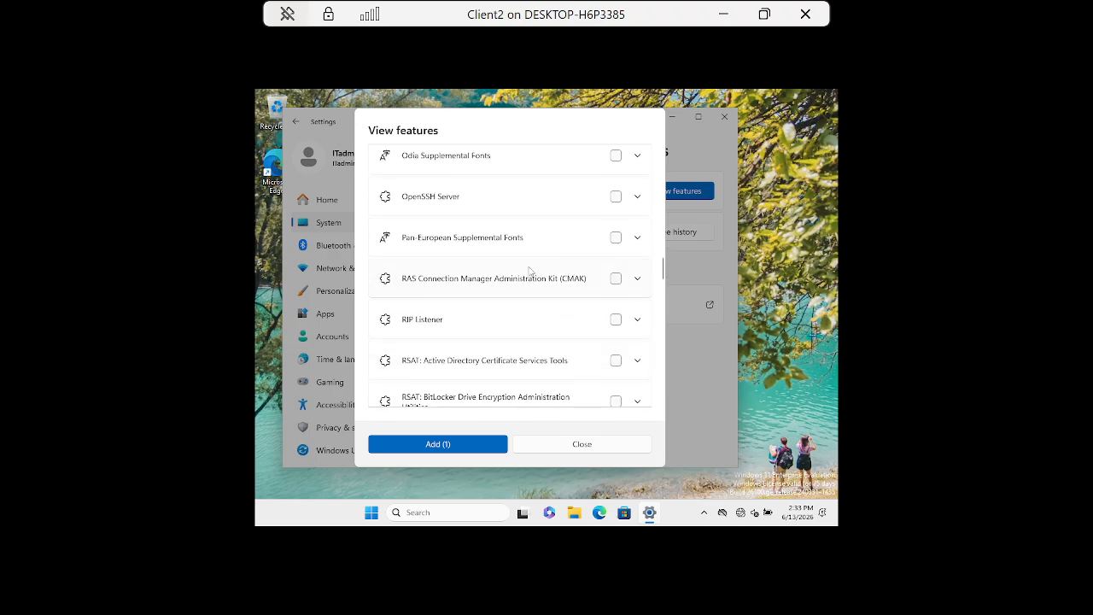
scroll(535, 293, up, 7)
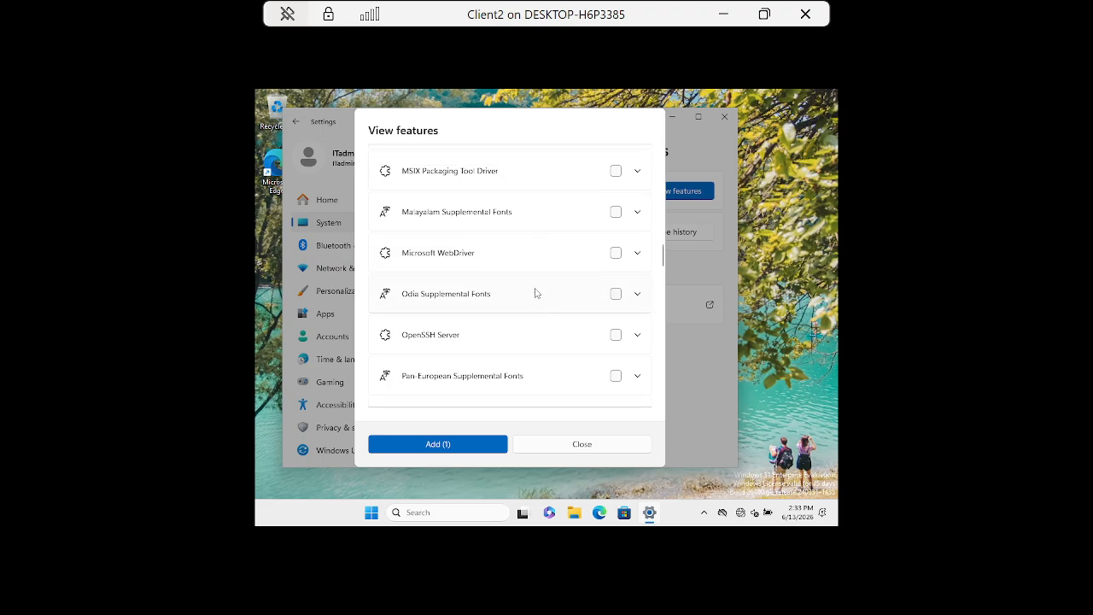
scroll(535, 293, up, 2)
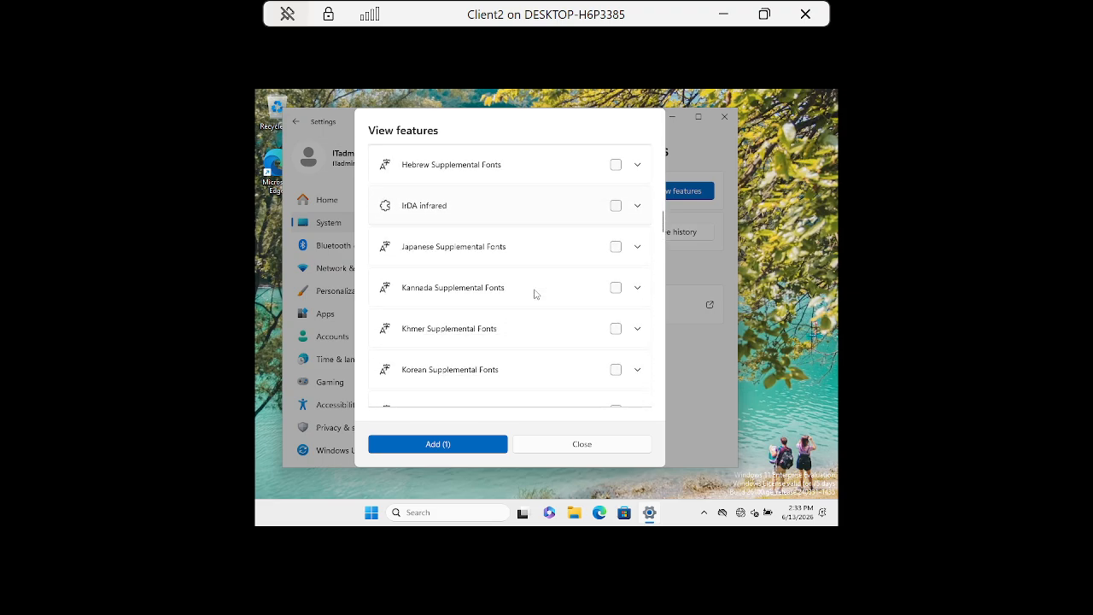
scroll(516, 366, down, 10)
scroll(516, 366, down, 10)
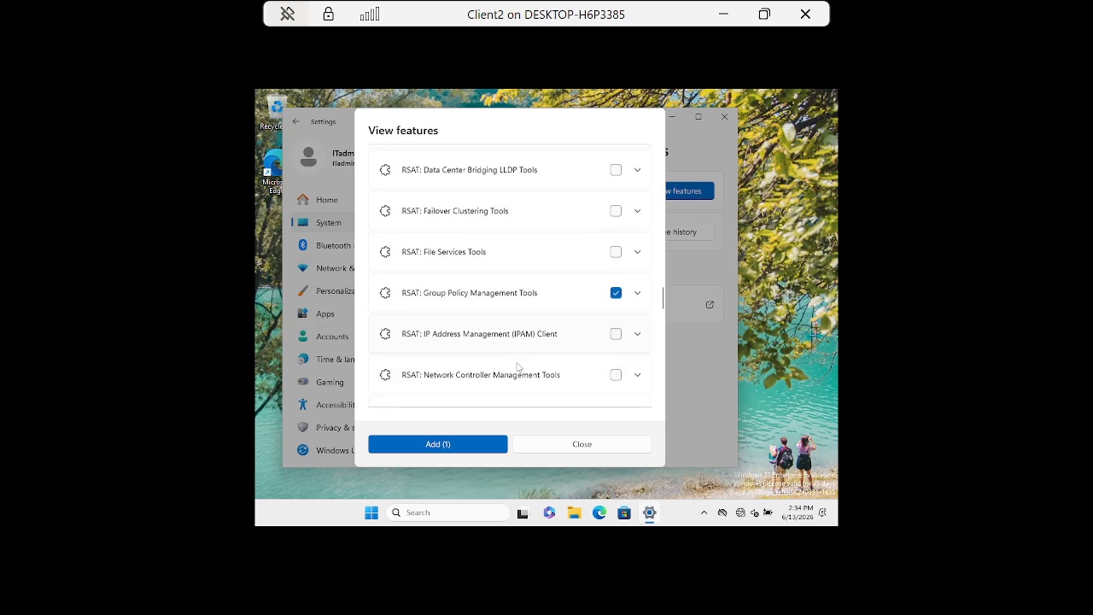
scroll(516, 367, down, 7)
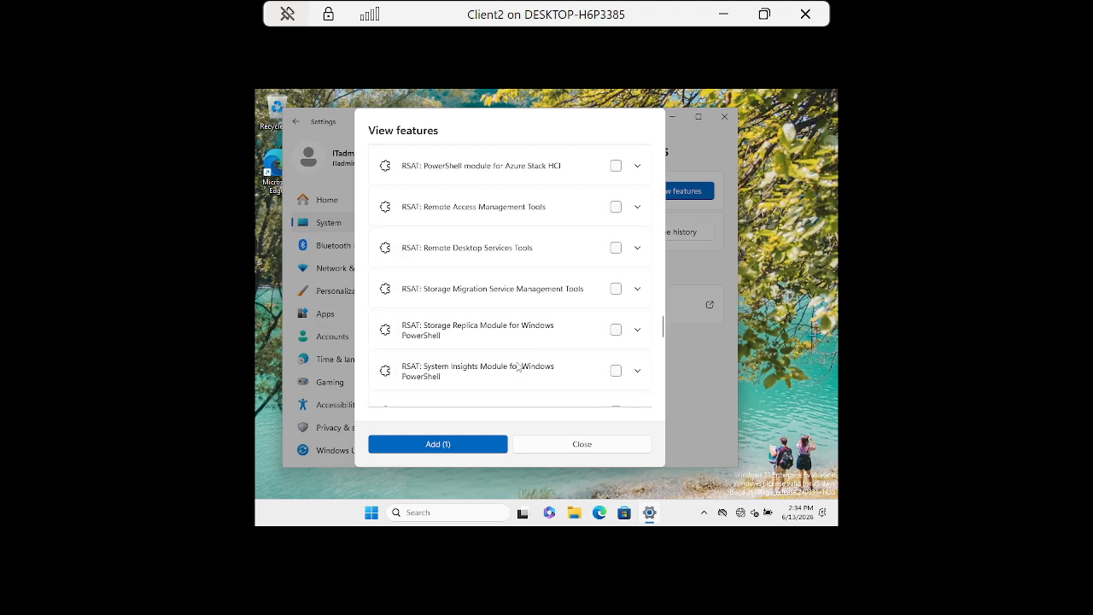
scroll(517, 366, up, 3)
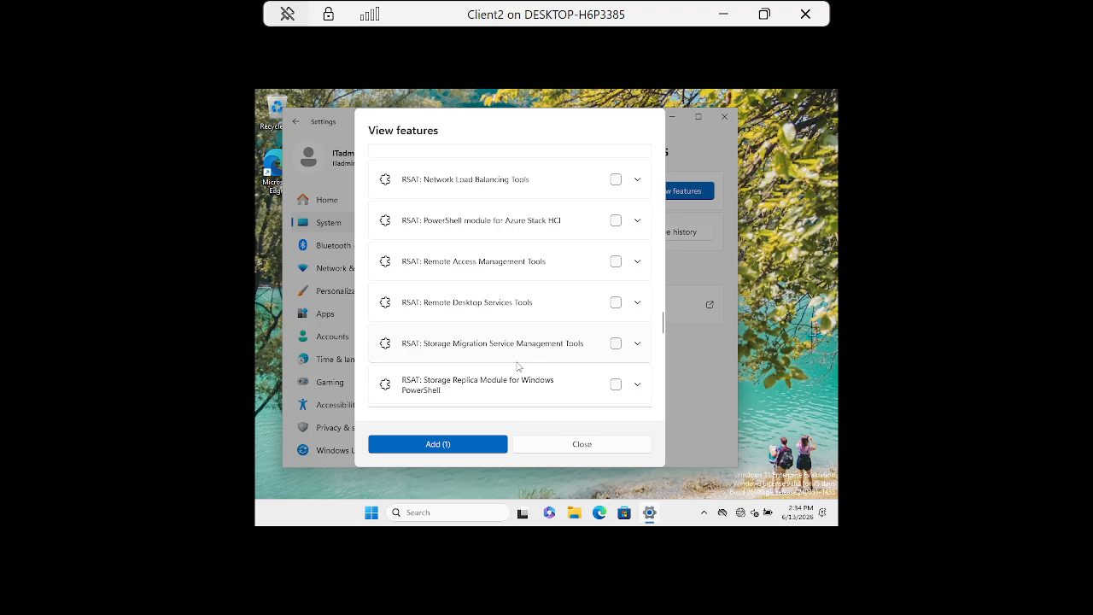
scroll(516, 367, down, 10)
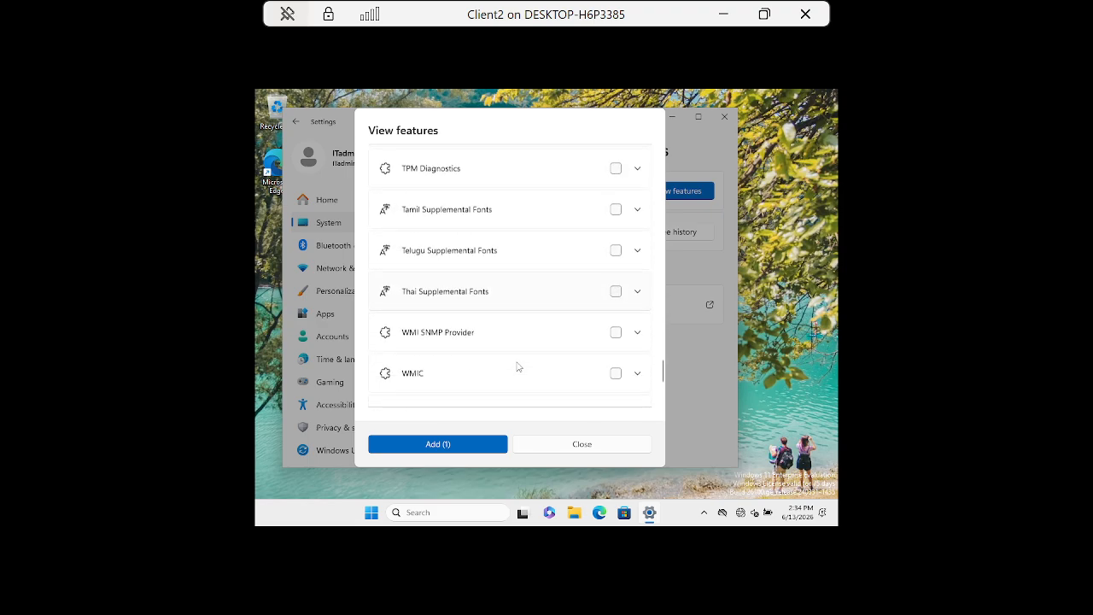
scroll(517, 366, down, 3)
scroll(516, 366, up, 10)
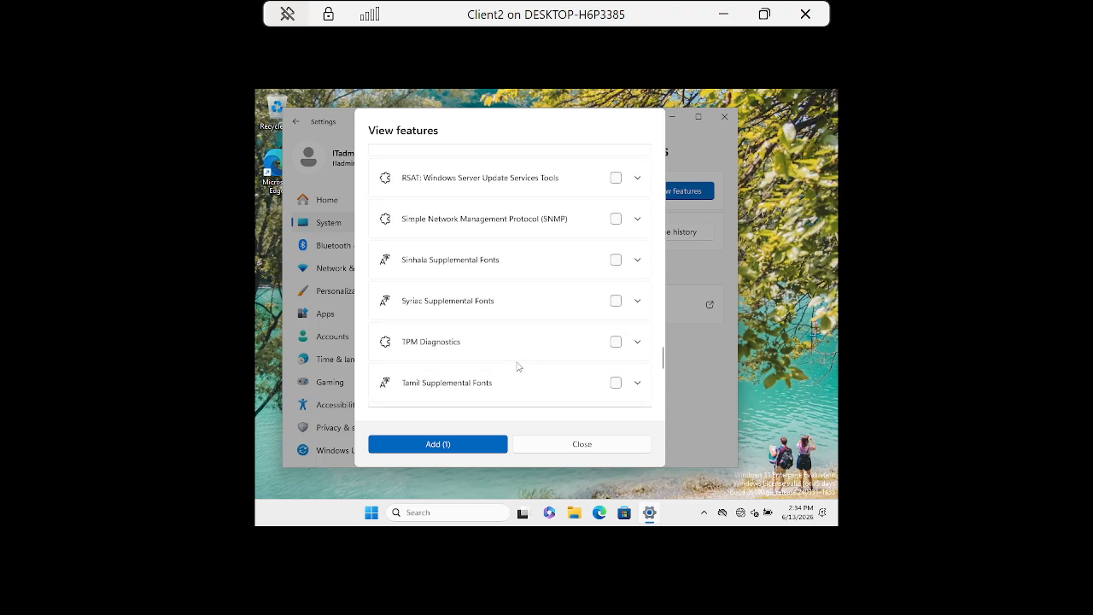
scroll(517, 366, up, 4)
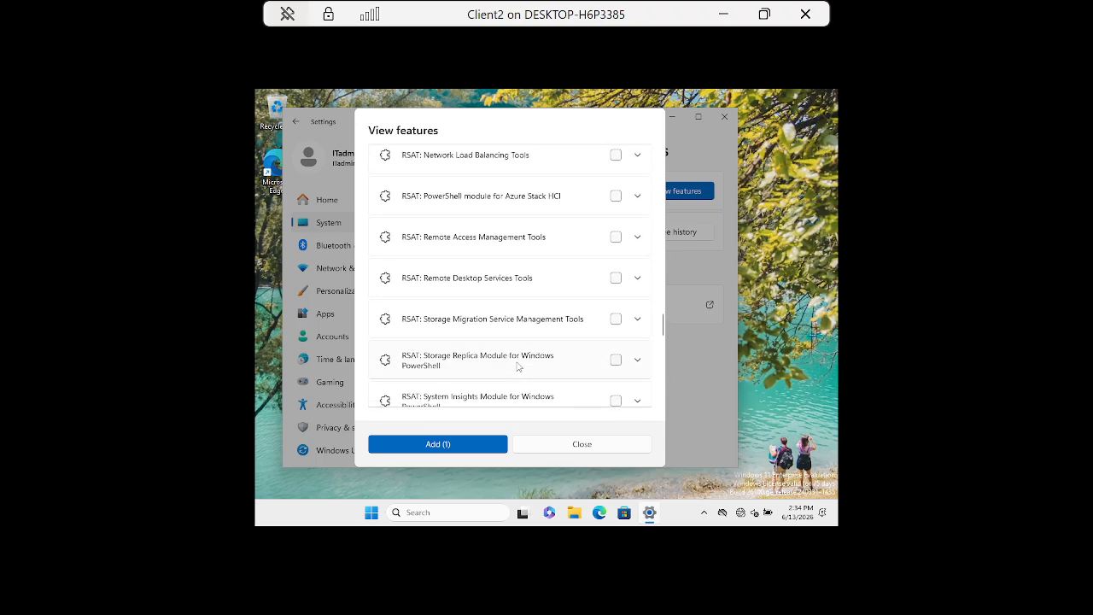
scroll(516, 366, up, 3)
scroll(516, 366, up, 3)
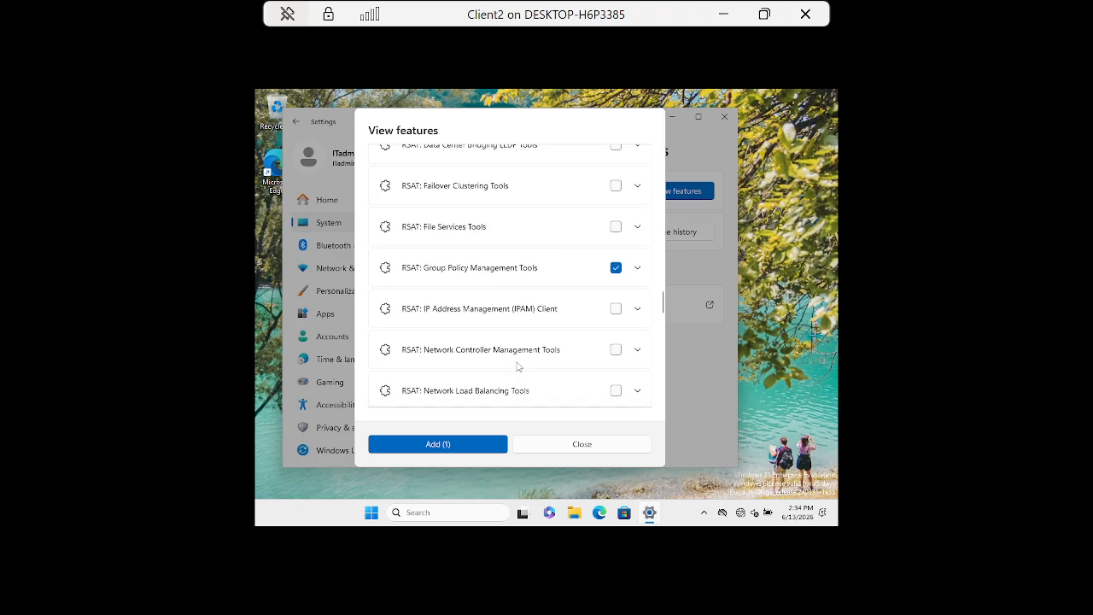
scroll(516, 366, up, 2)
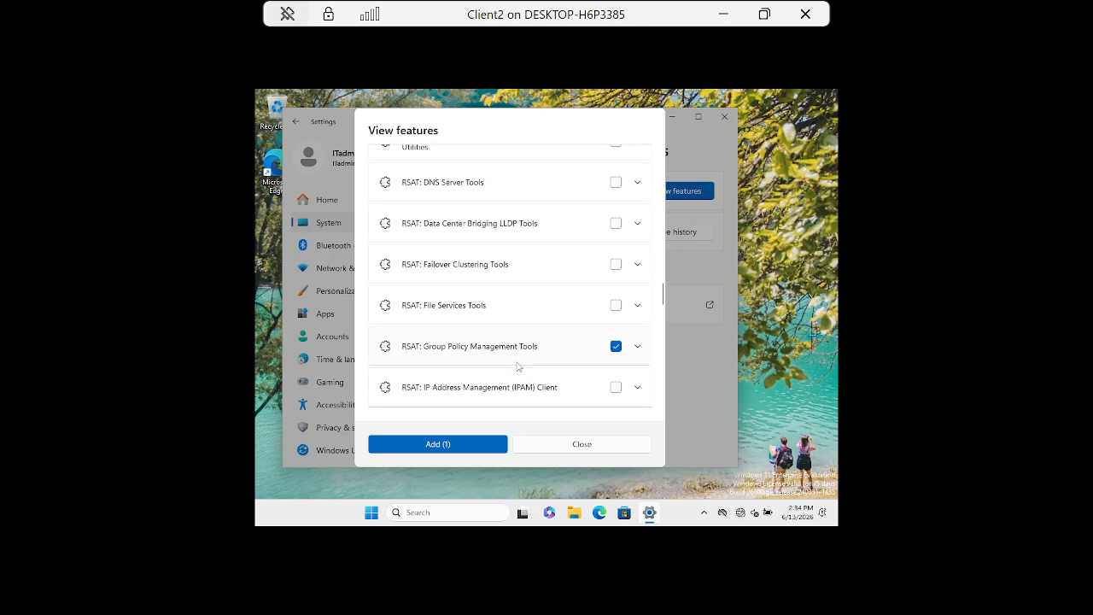
scroll(516, 366, up, 3)
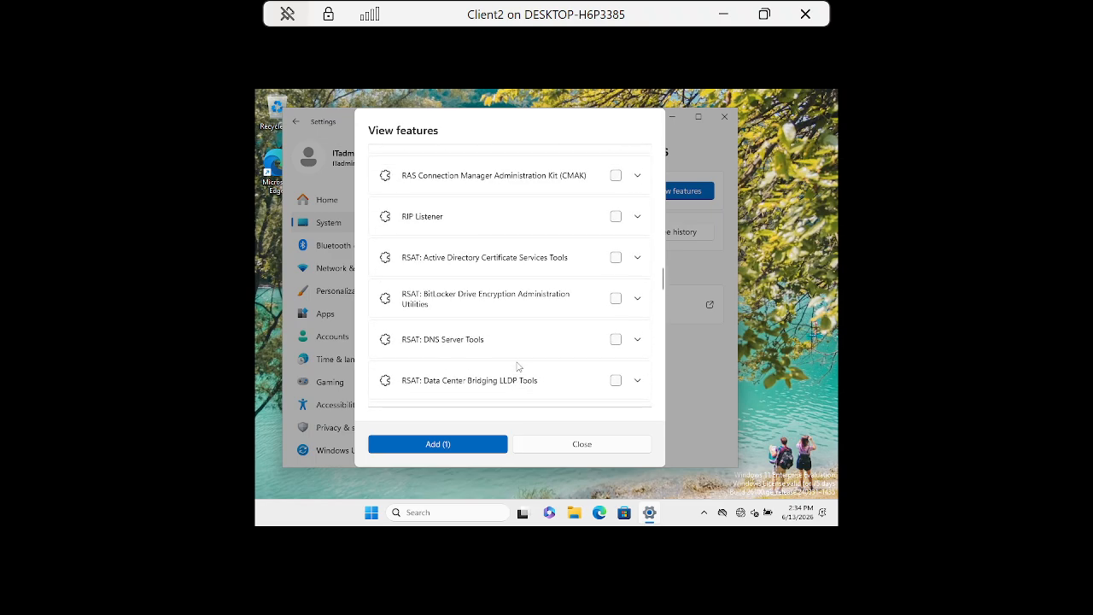
click(450, 449)
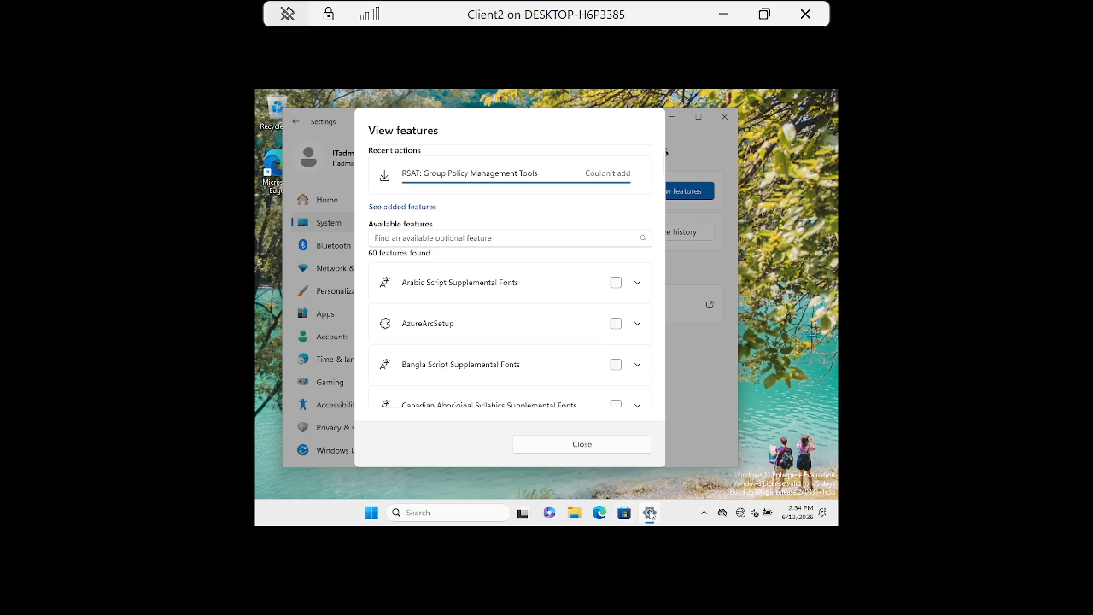
click(594, 449)
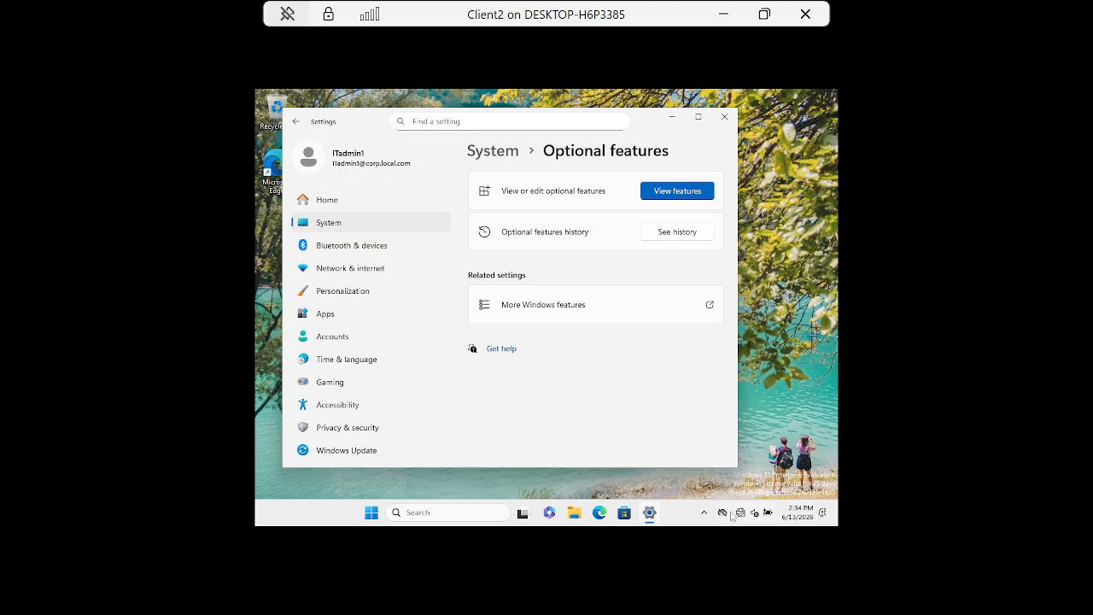
click(724, 116)
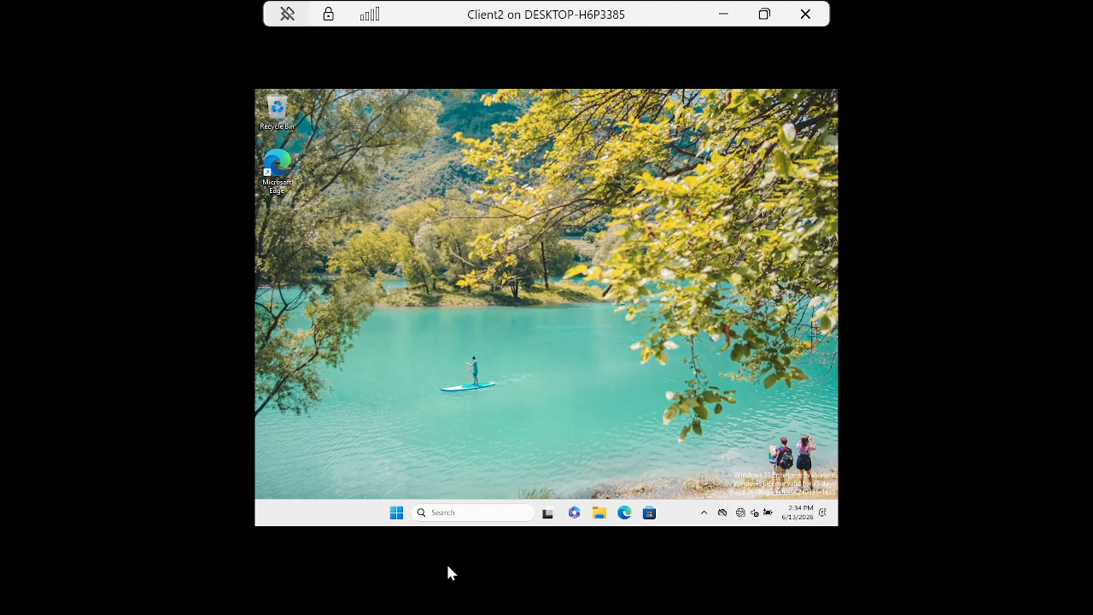
Search 'group policy mana', open Edit group policy, close the editor, and bring up Start.
click(438, 510)
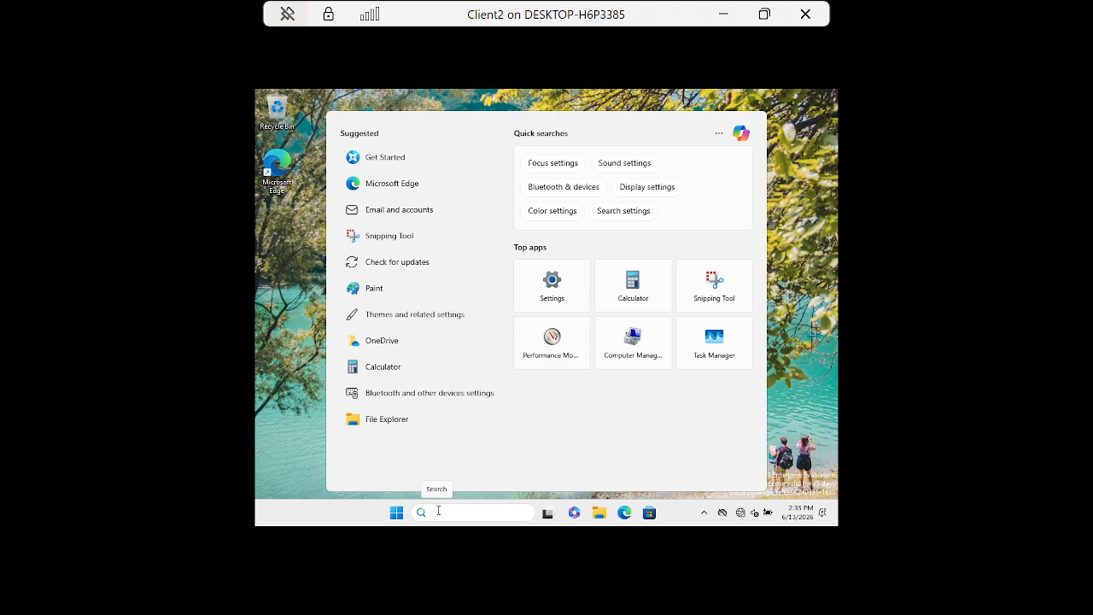
text(group)
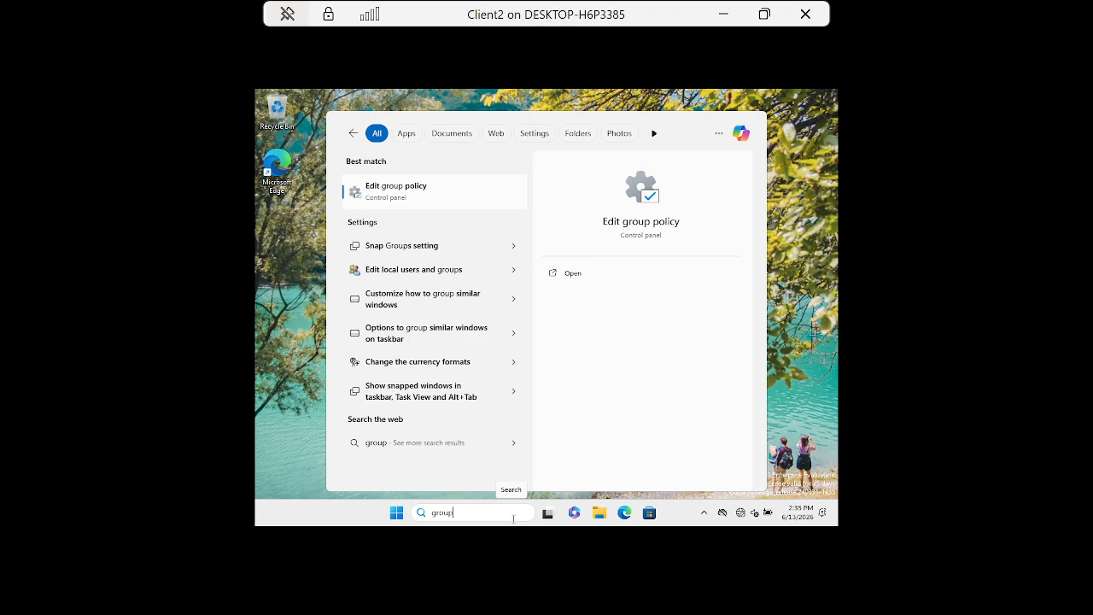
text(poli)
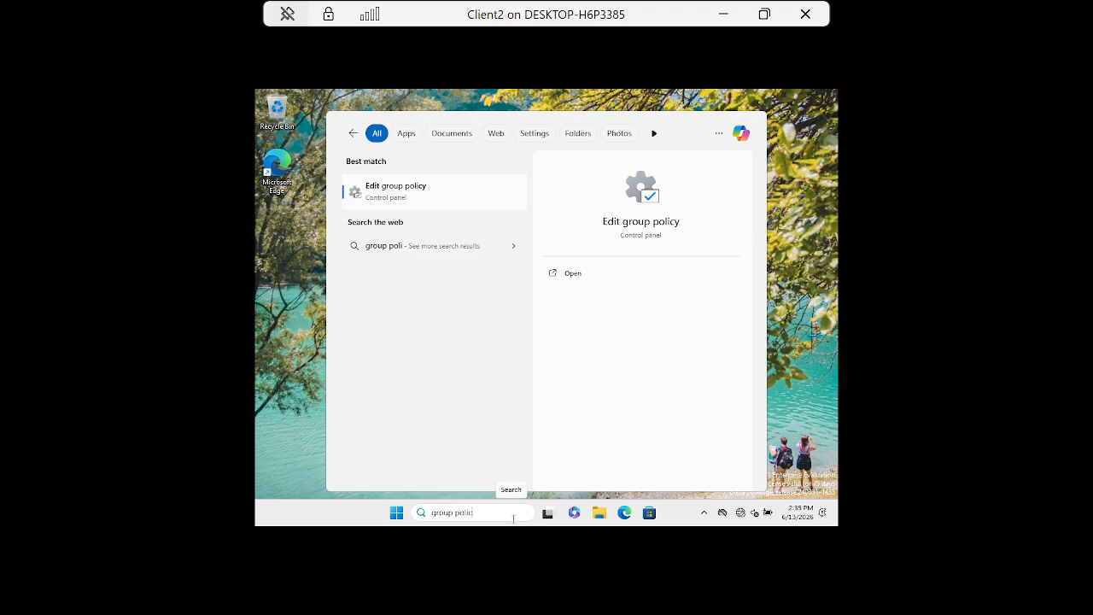
text(cy mana)
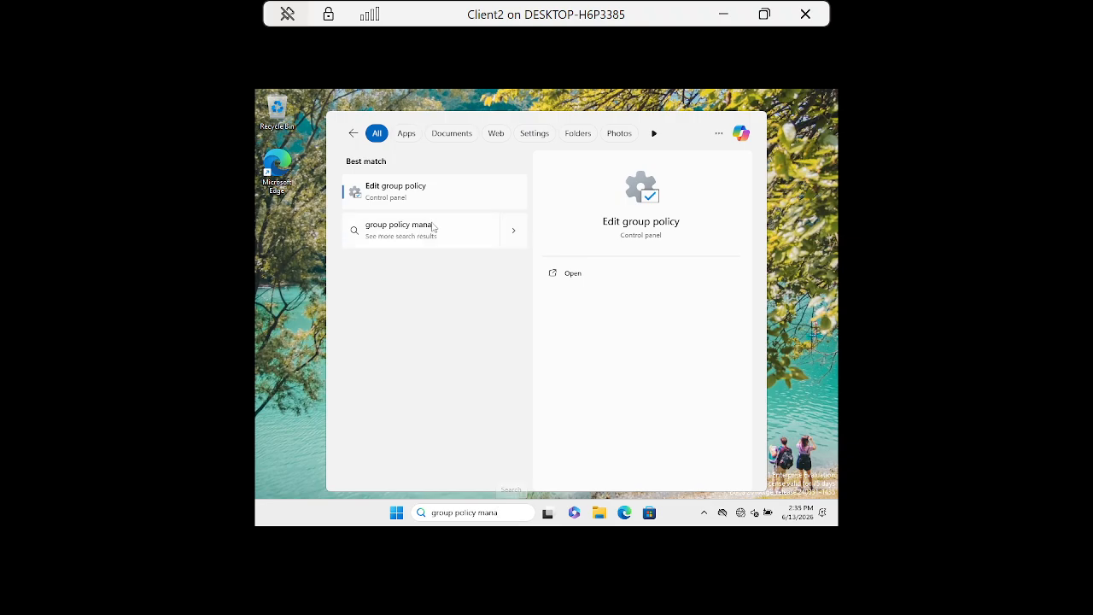
click(396, 191)
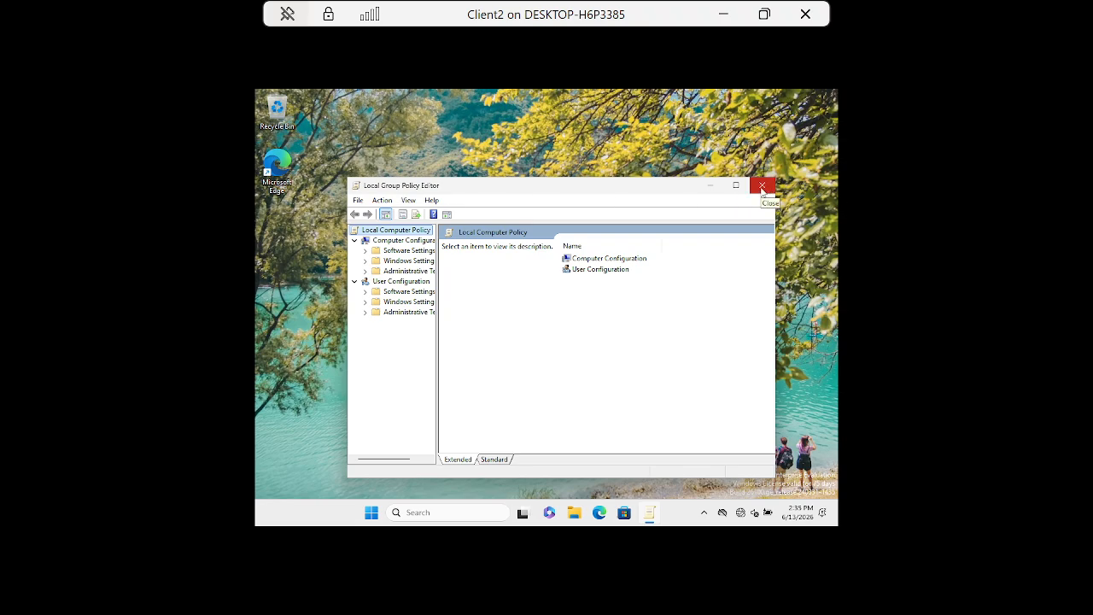
click(762, 186)
click(396, 512)
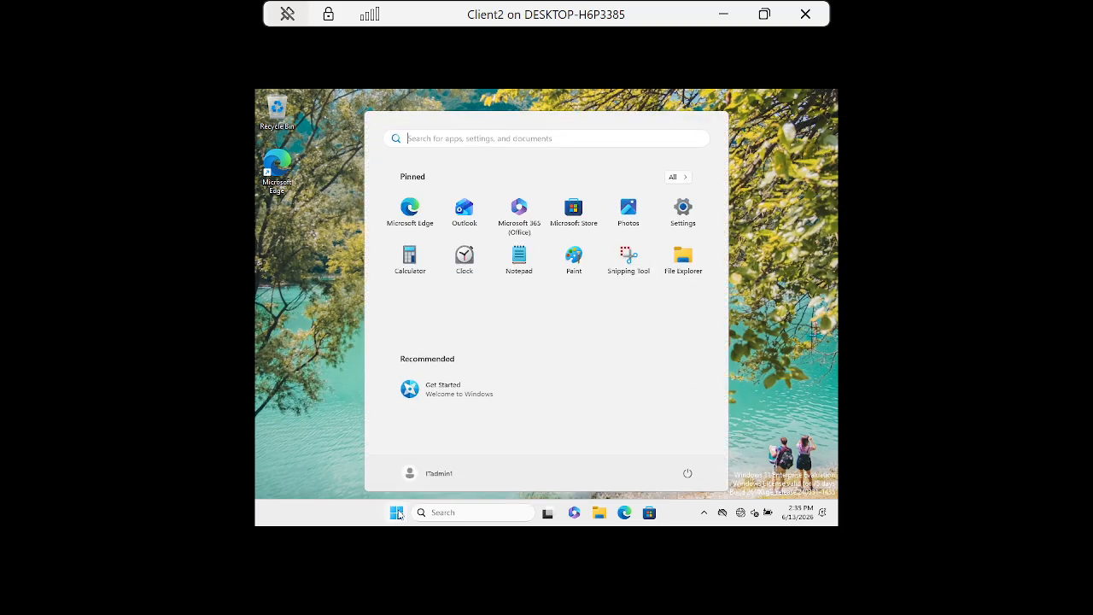
Launch Active Directory Users and Computers from a search for 'active' and select corp.local.com.
text(active)
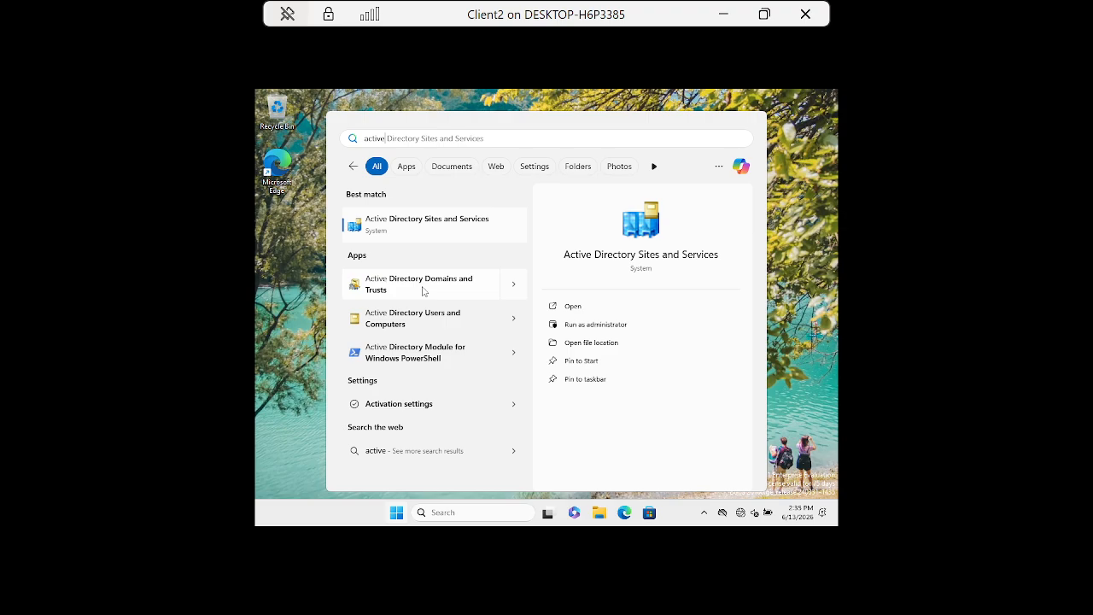
click(513, 321)
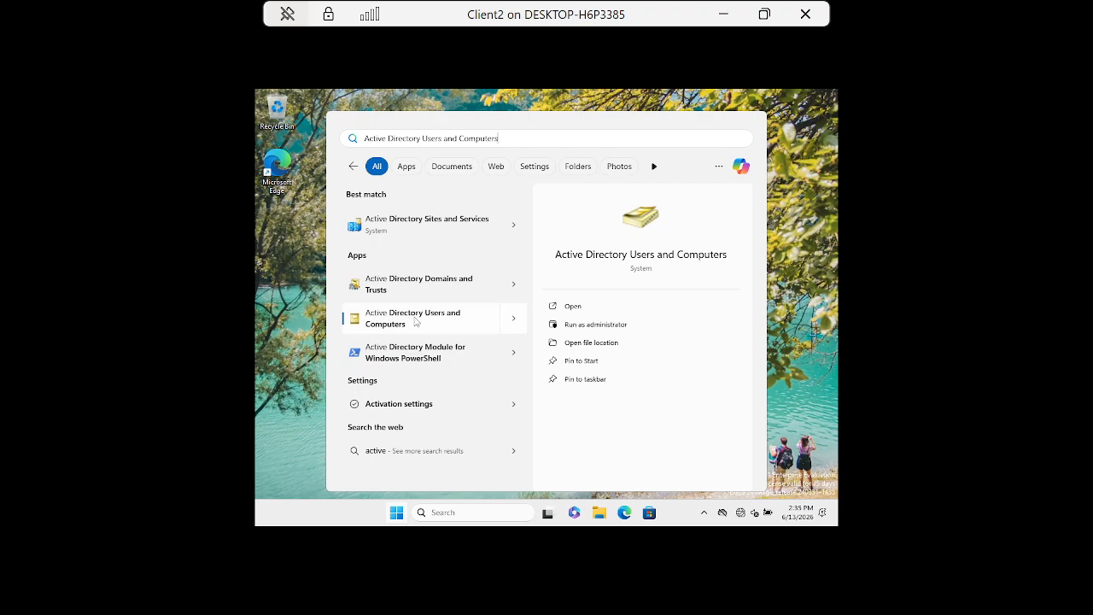
click(413, 320)
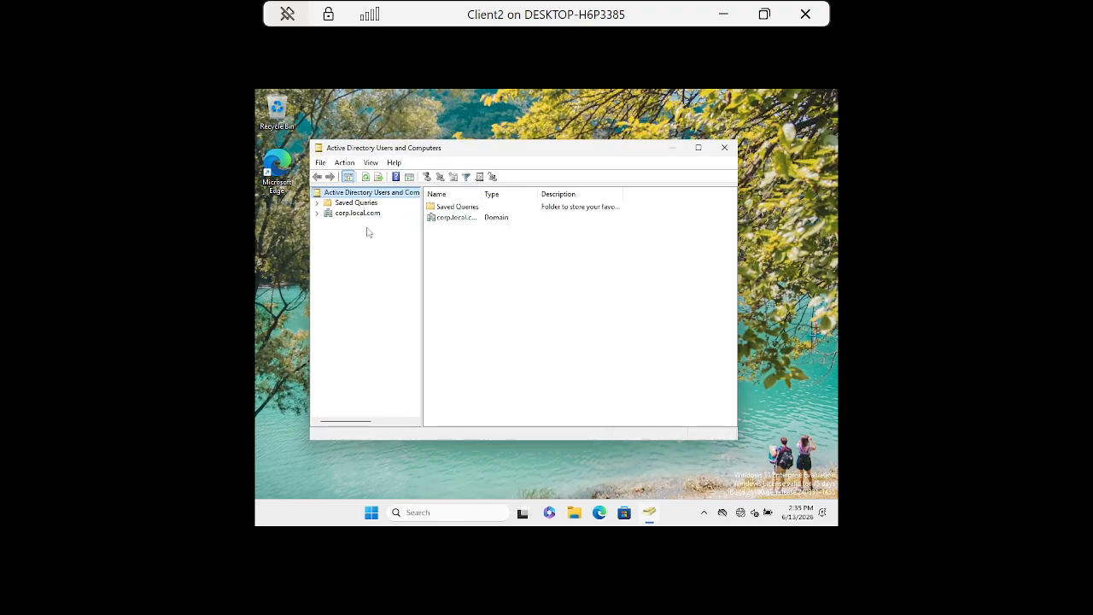
click(350, 214)
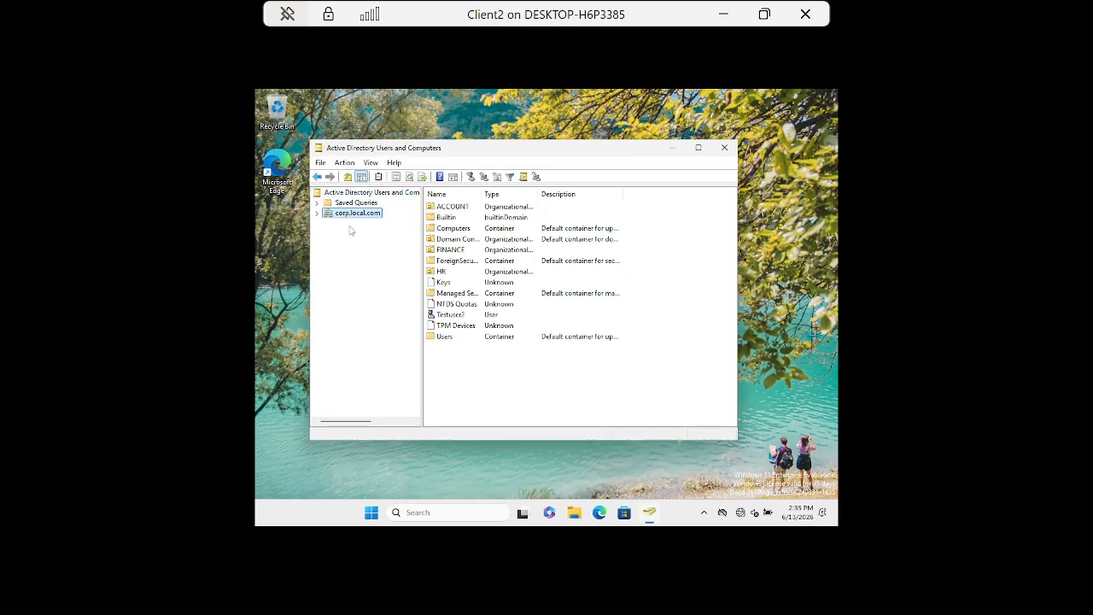
Begin another Start search for 'group', then dismiss the results.
click(372, 513)
text(group)
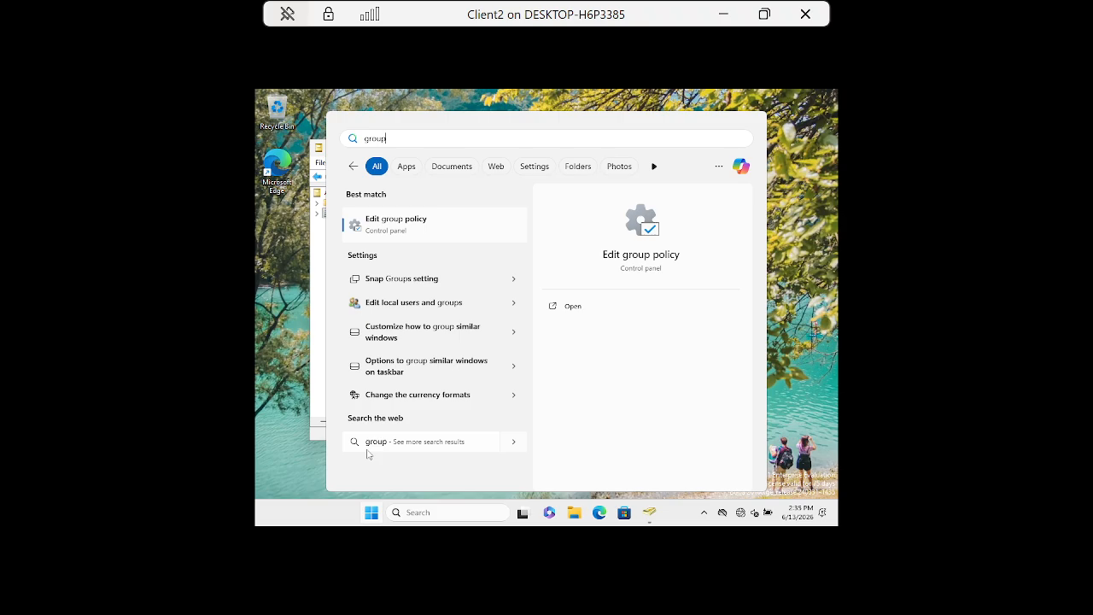
click(372, 513)
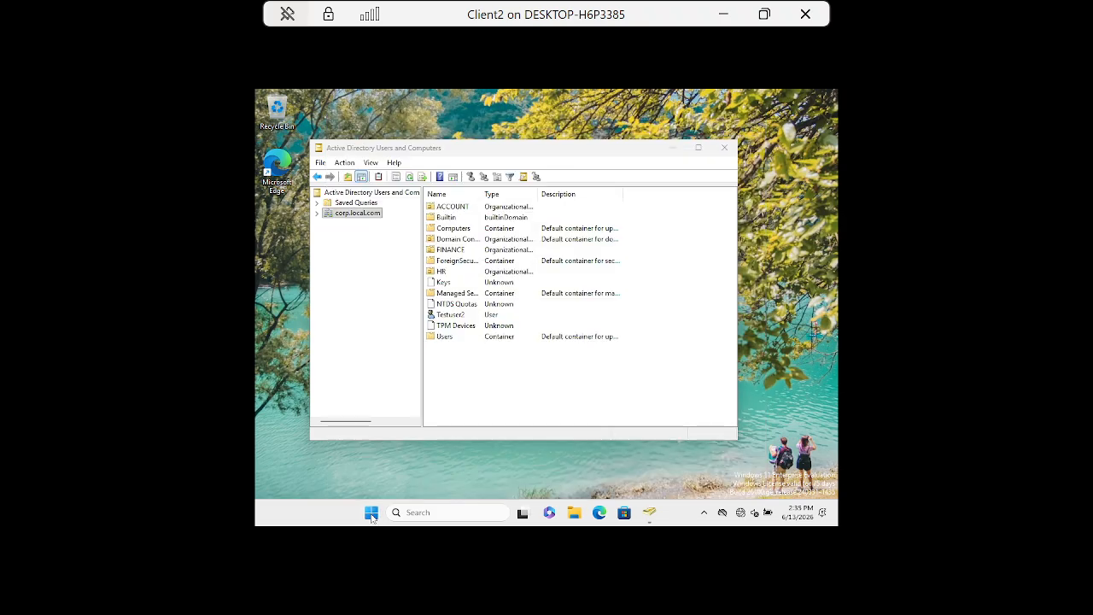
Search 'group policy manageme', open more results in Edge, then return to the ADUC console.
click(371, 513)
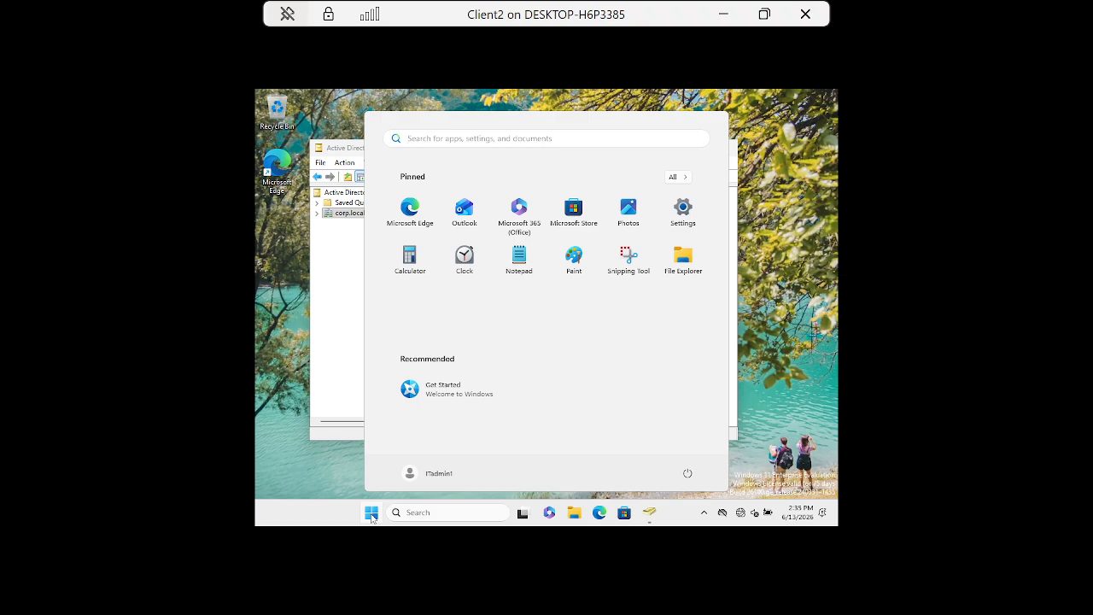
text(group)
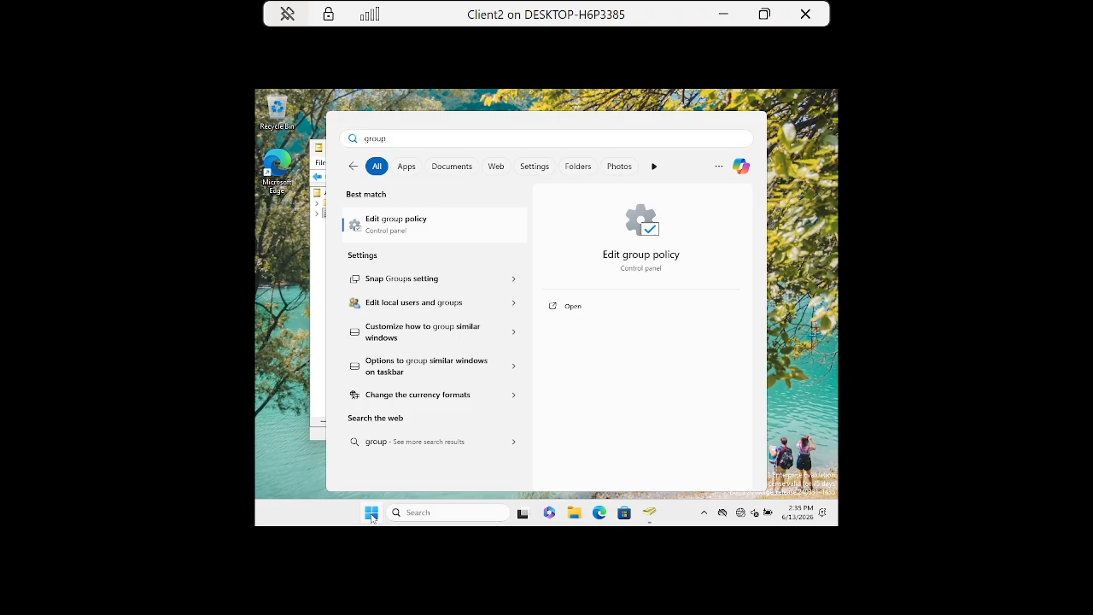
text(polic)
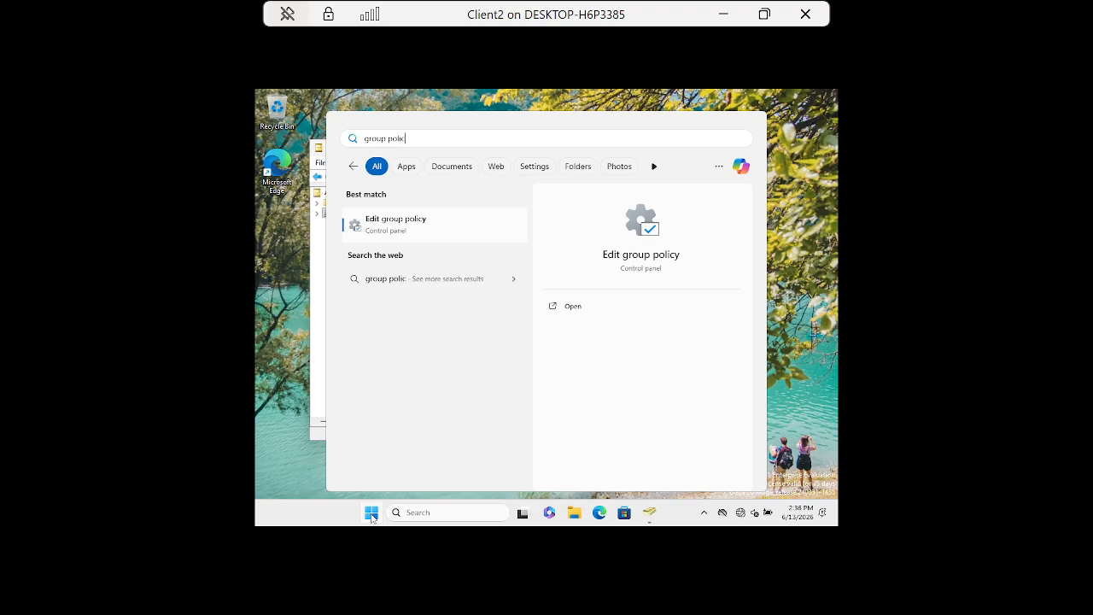
text(y mana)
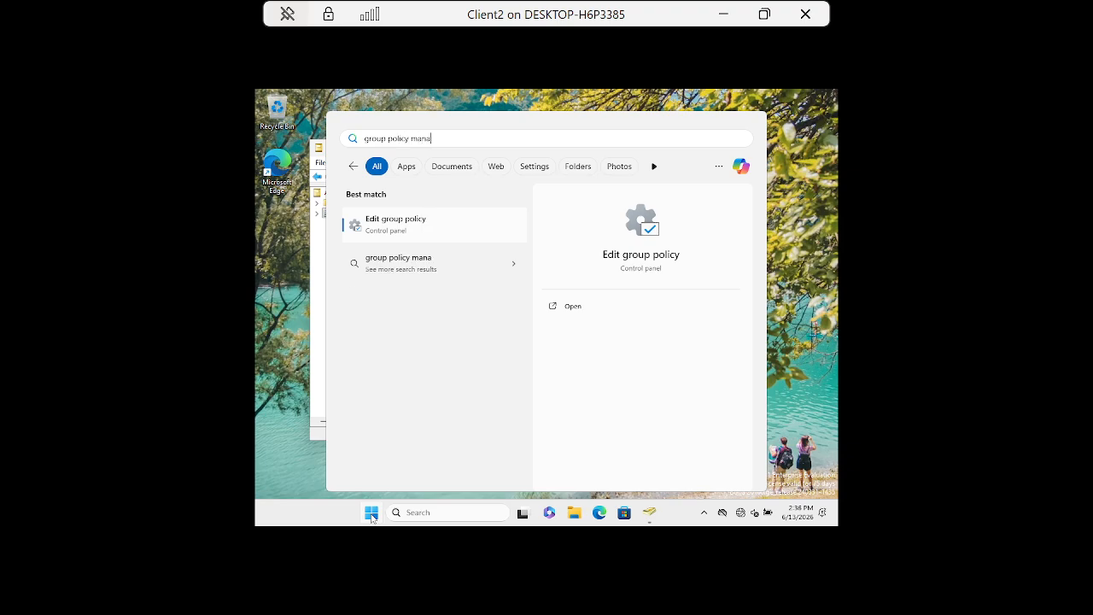
text(gement)
click(431, 268)
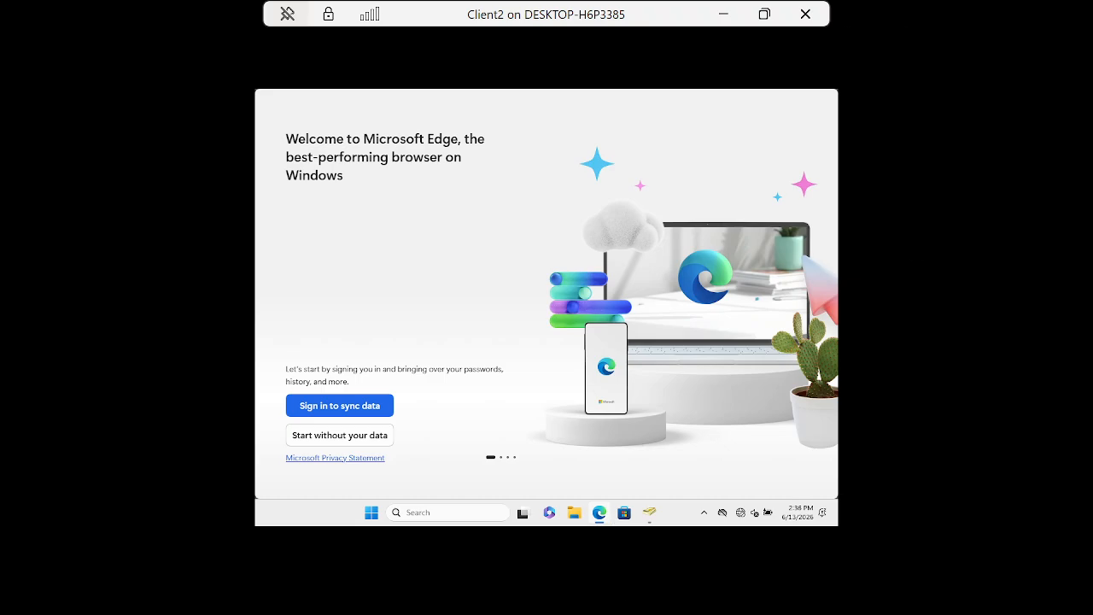
click(649, 512)
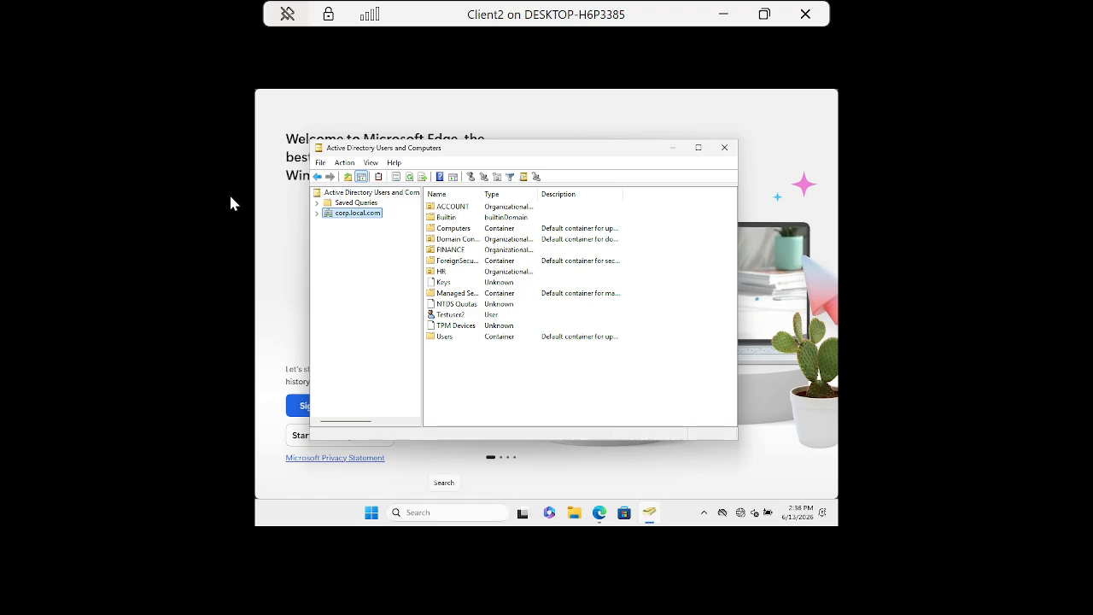
Expand corp.local.com and browse the FINANCE, HR, IT_Admin and HR Users units.
click(317, 213)
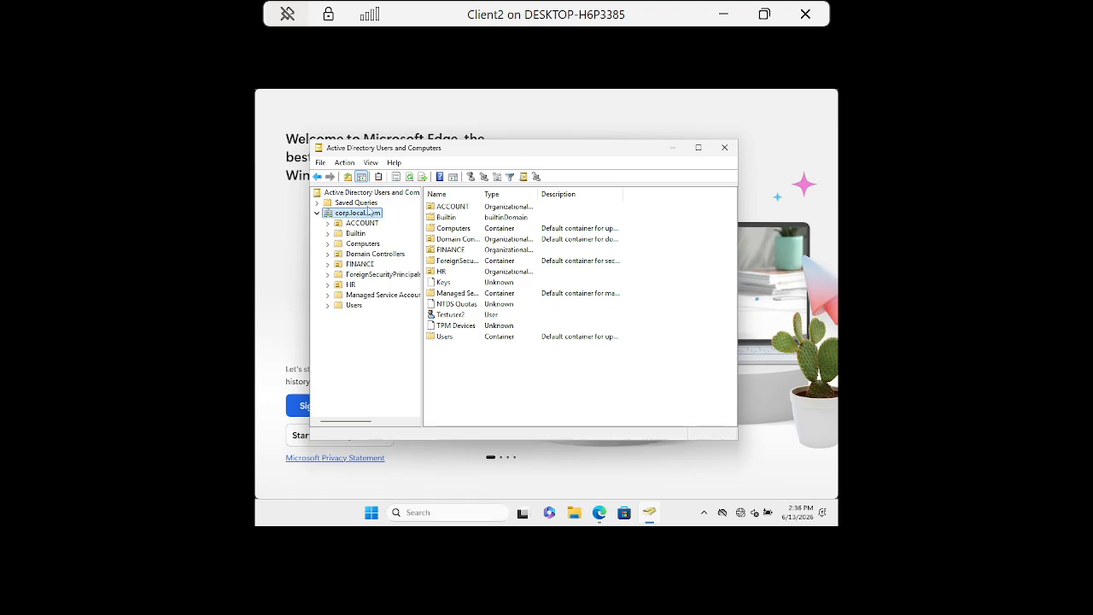
click(362, 265)
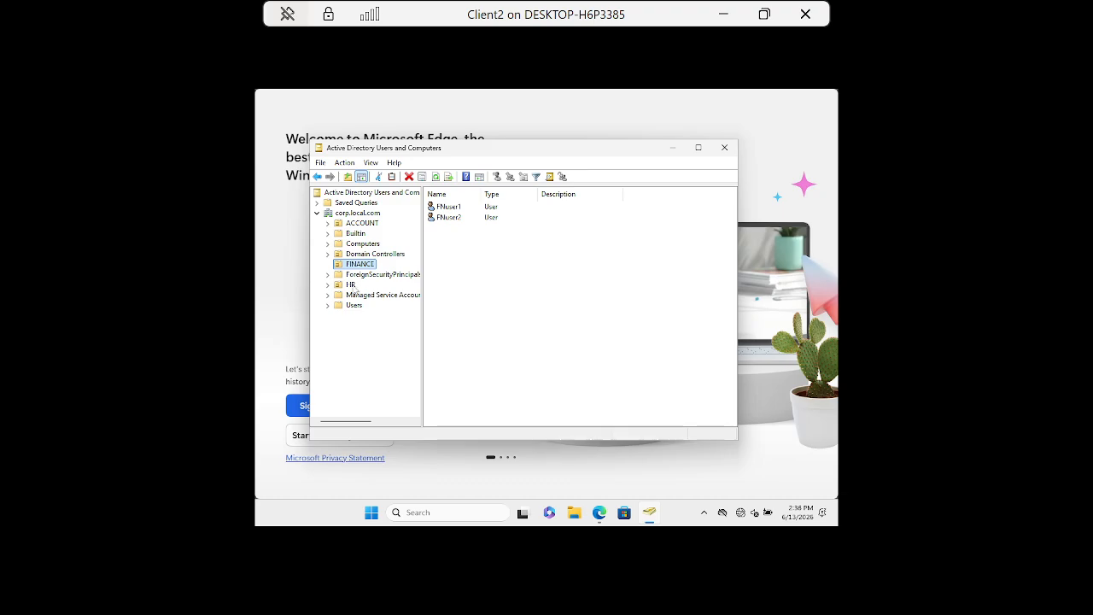
click(351, 284)
click(327, 285)
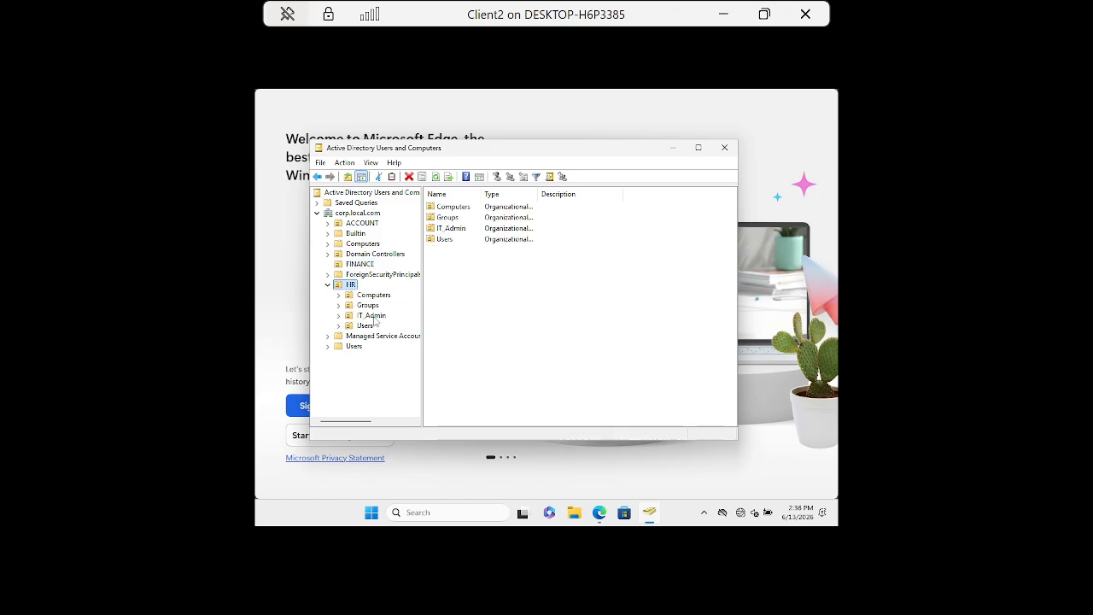
click(372, 315)
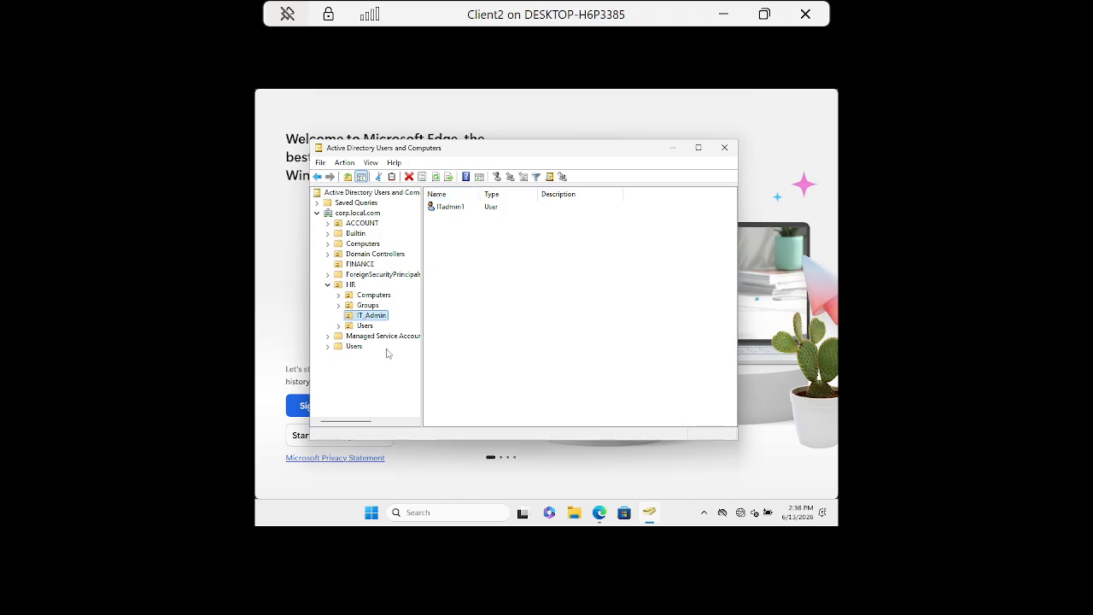
click(367, 327)
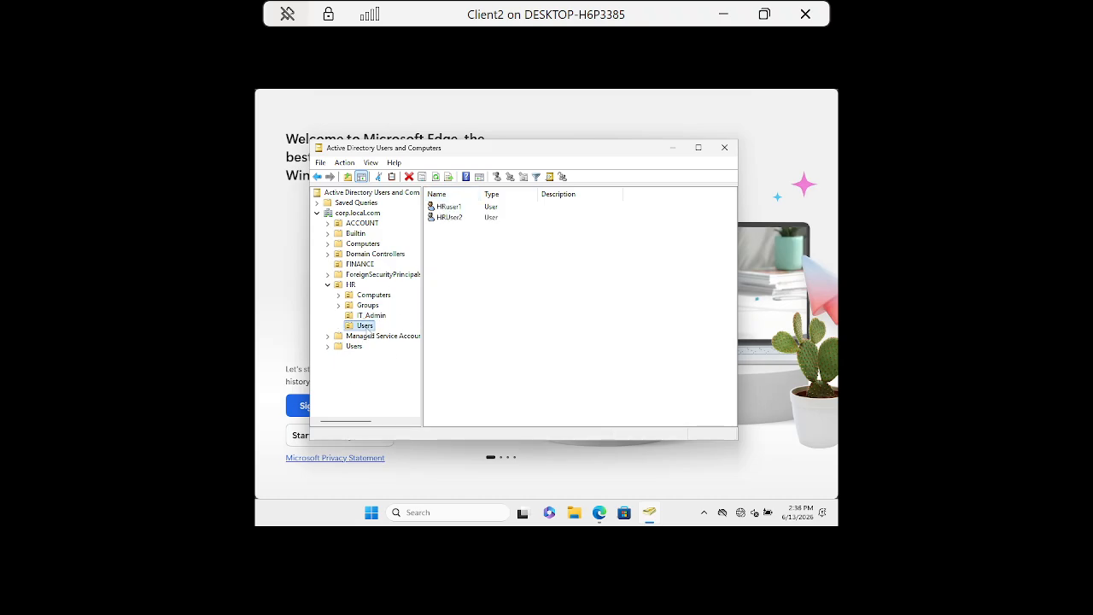
Open the first HR user's Properties and review its Address and Account tabs.
click(455, 208)
double_click(455, 207)
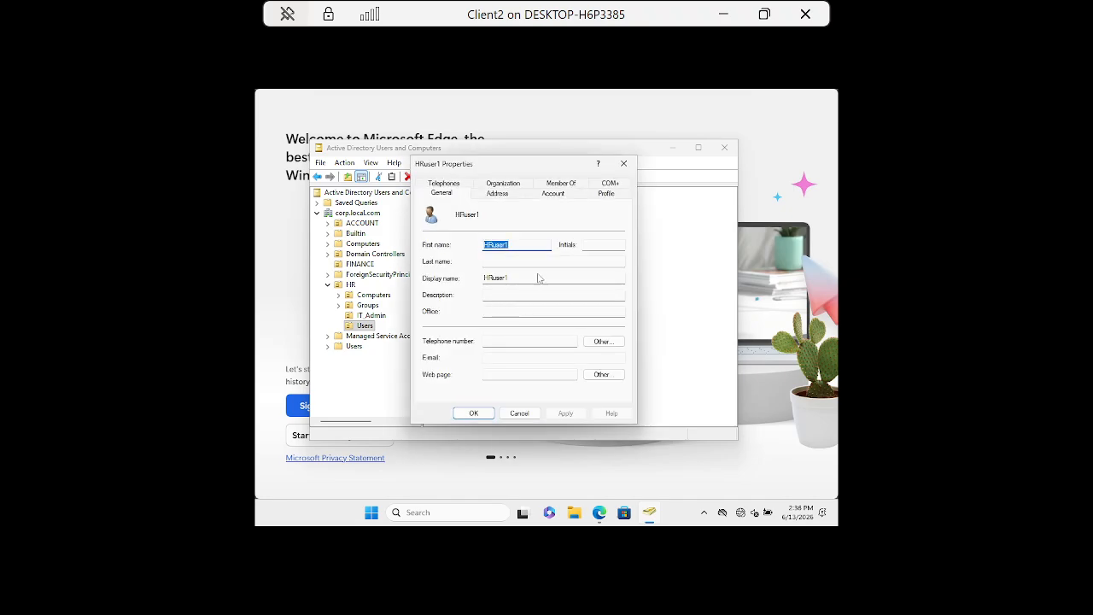
click(496, 195)
click(552, 194)
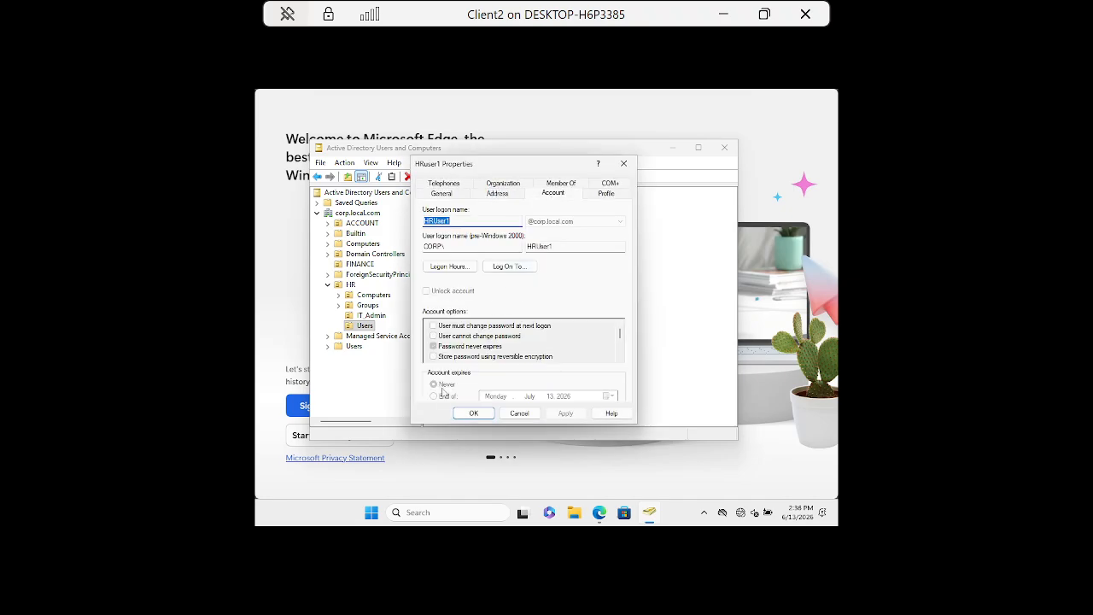
click(623, 163)
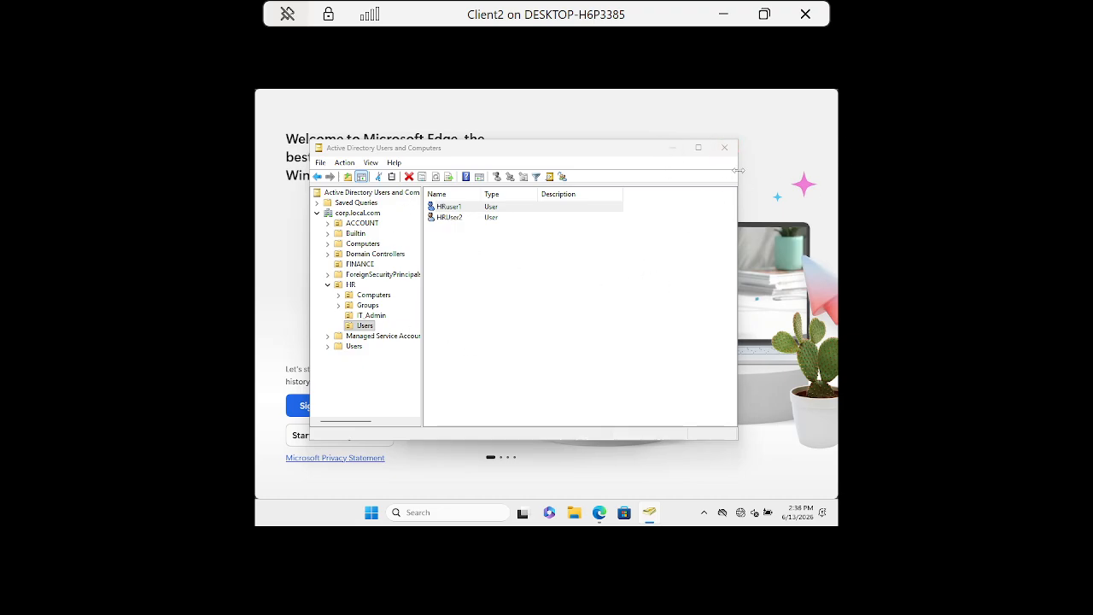
Close the user's Properties with OK, exit the ADUC console, and close the Client2 window.
click(724, 147)
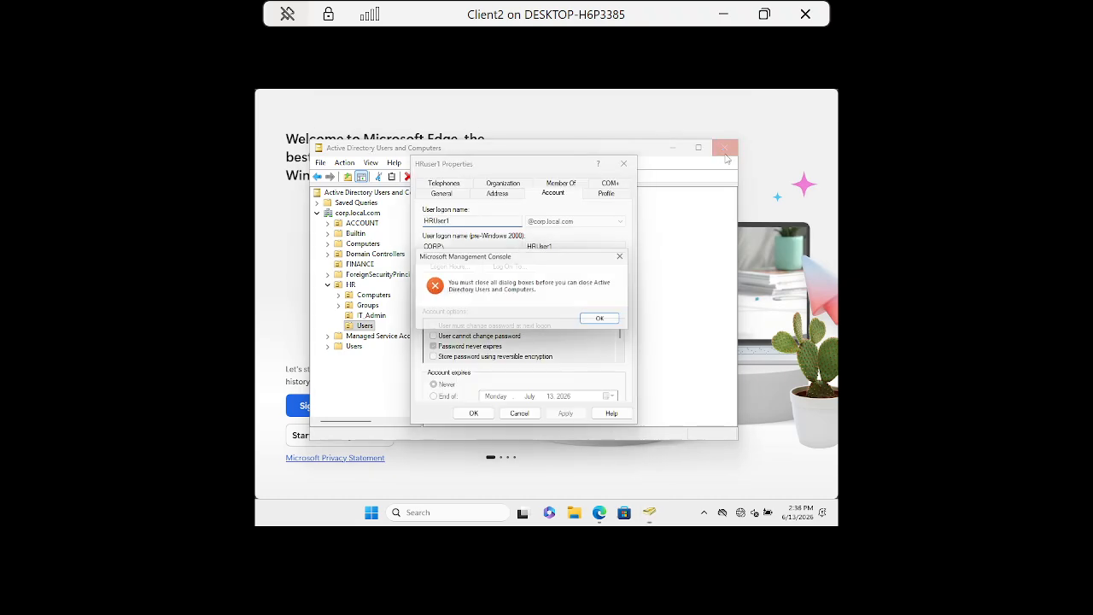
click(607, 322)
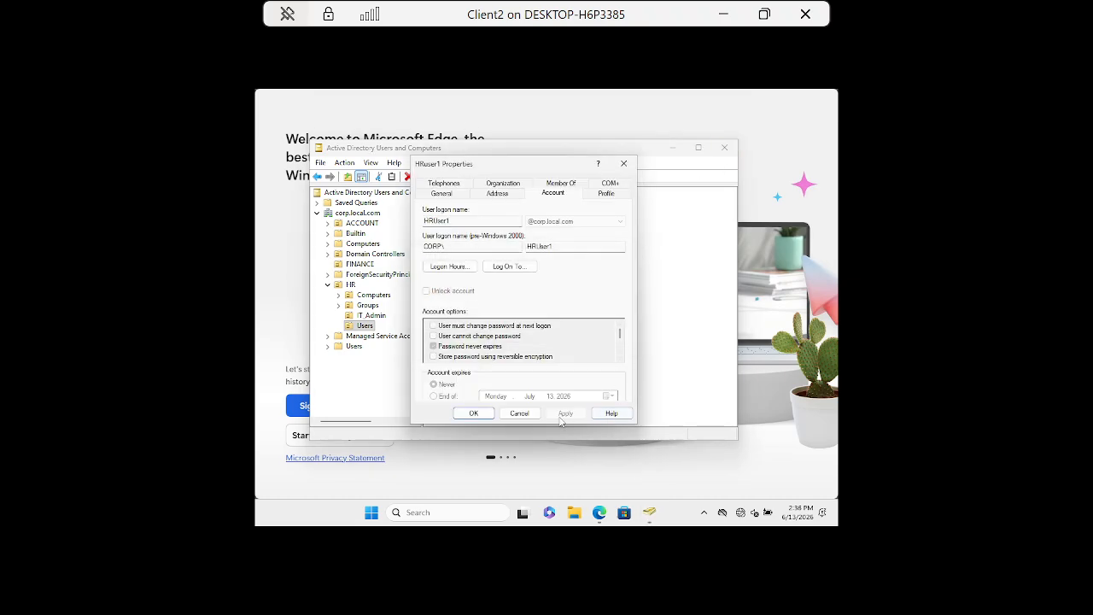
click(471, 413)
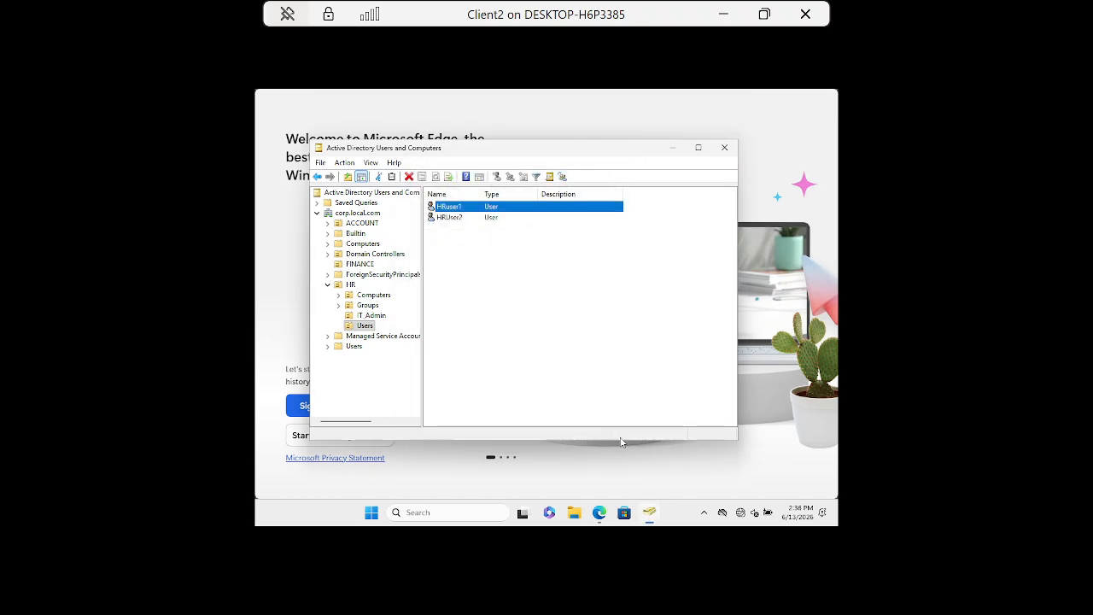
click(725, 150)
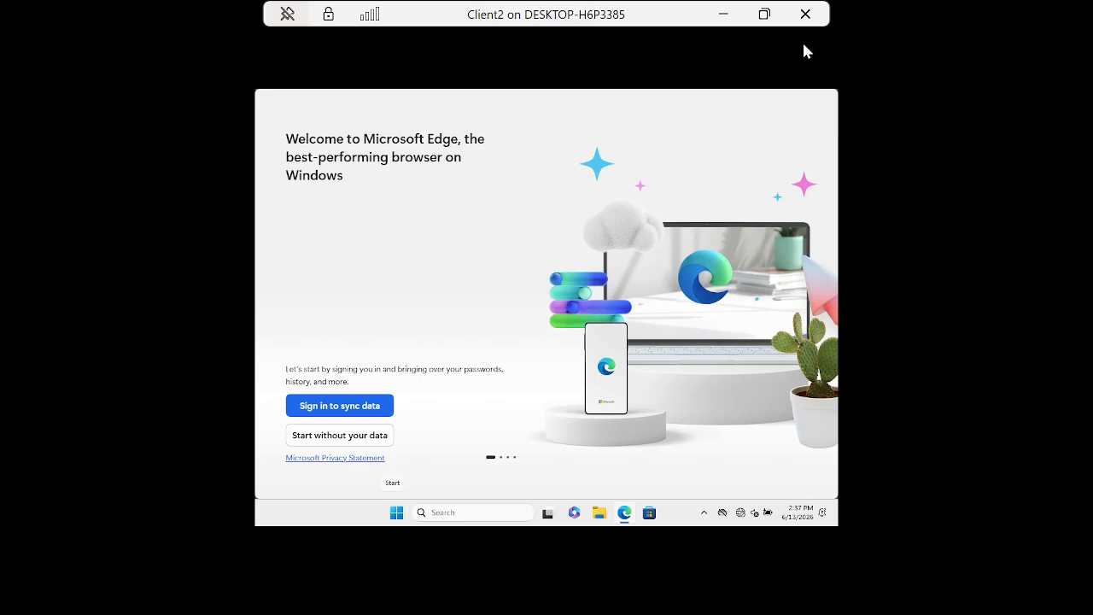
click(806, 15)
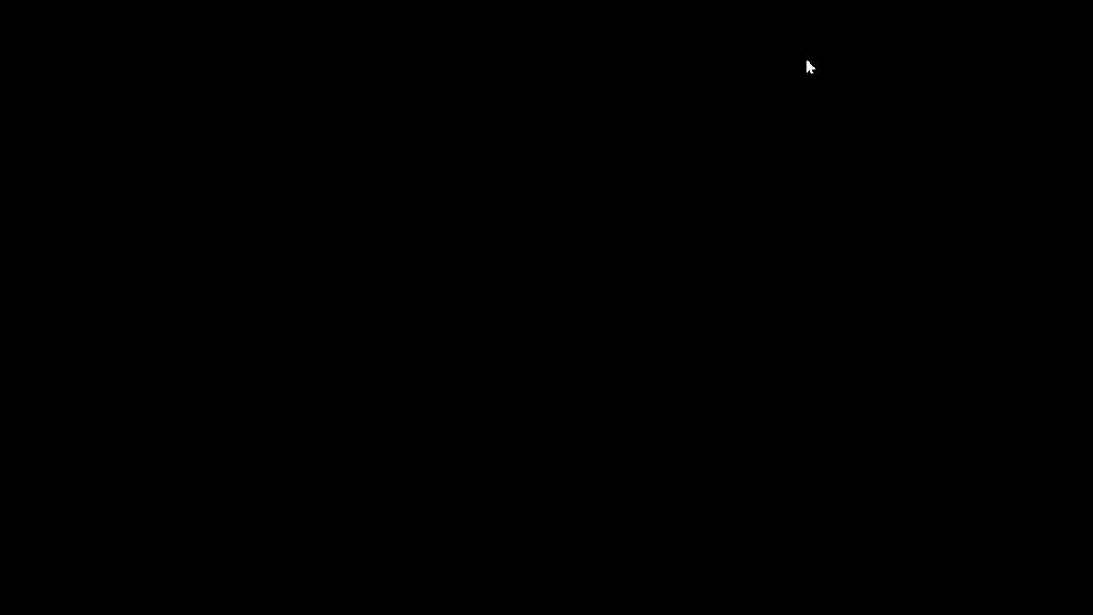